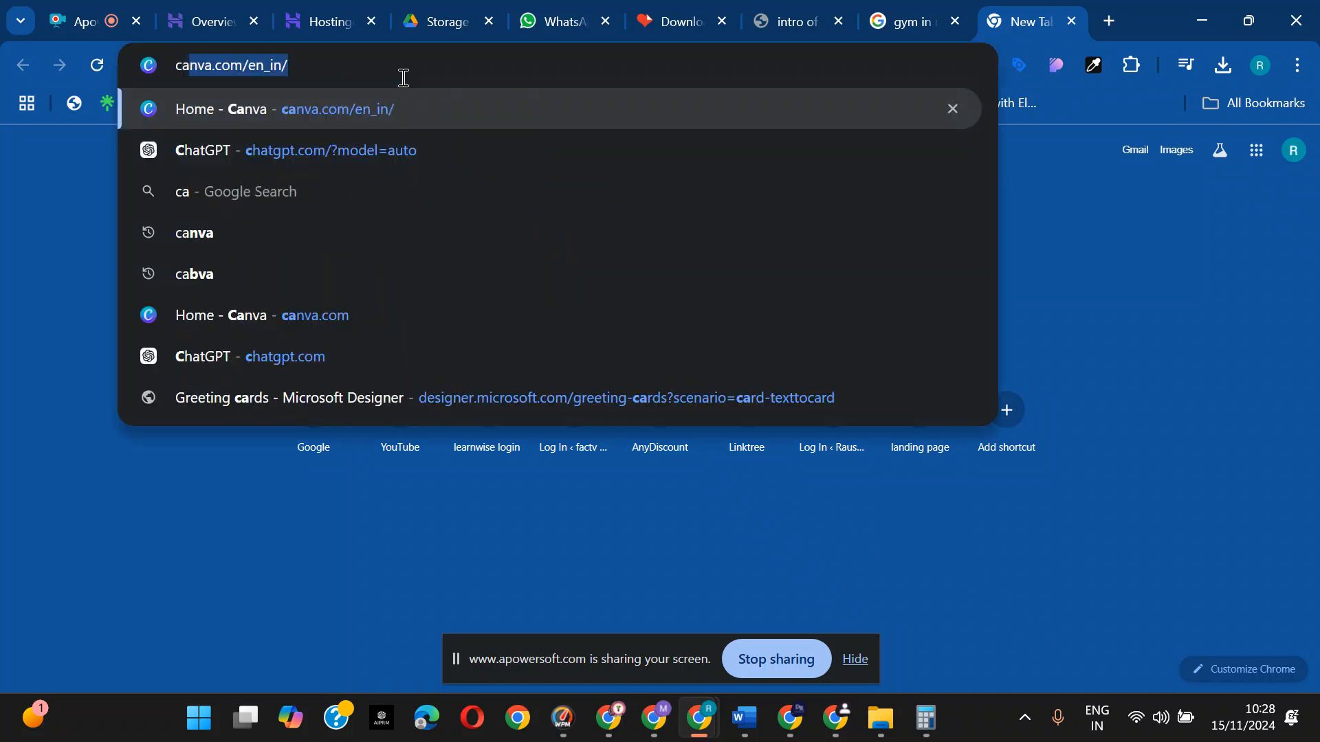
- Open the WordPress admin login page at chachabhatija.online/wp-admin
key(BackSpace)
key(BackSpace)
text(ha)
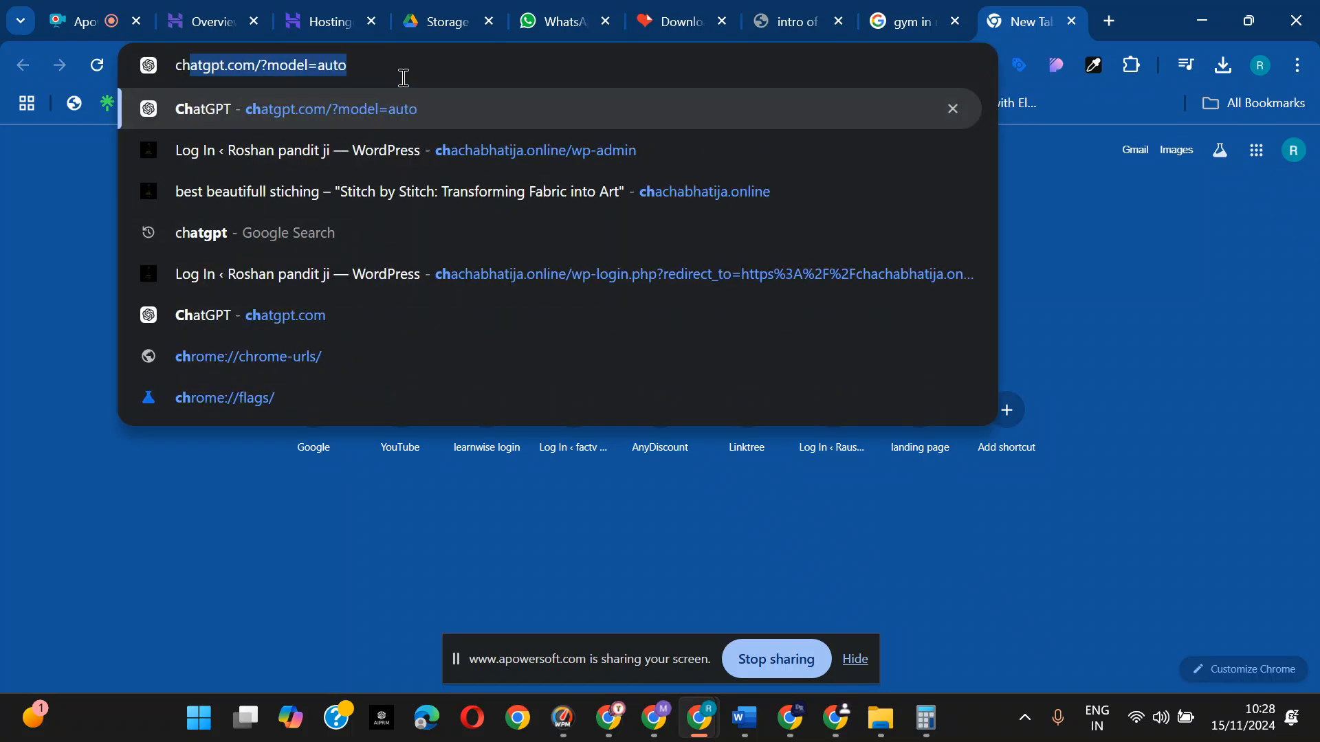
text(cha)
key(BackSpace)
key(BackSpace)
key(BackSpace)
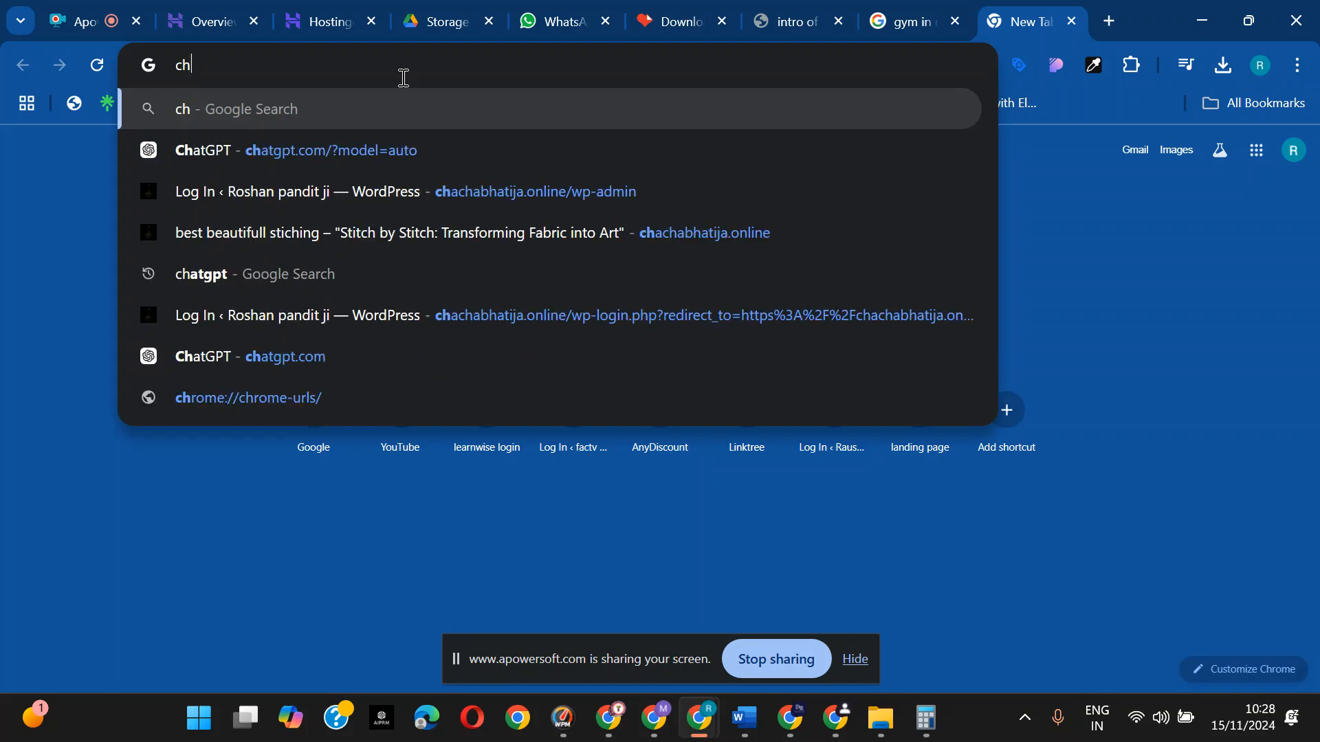
text(acha)
key(Right)
text(/wp-adm)
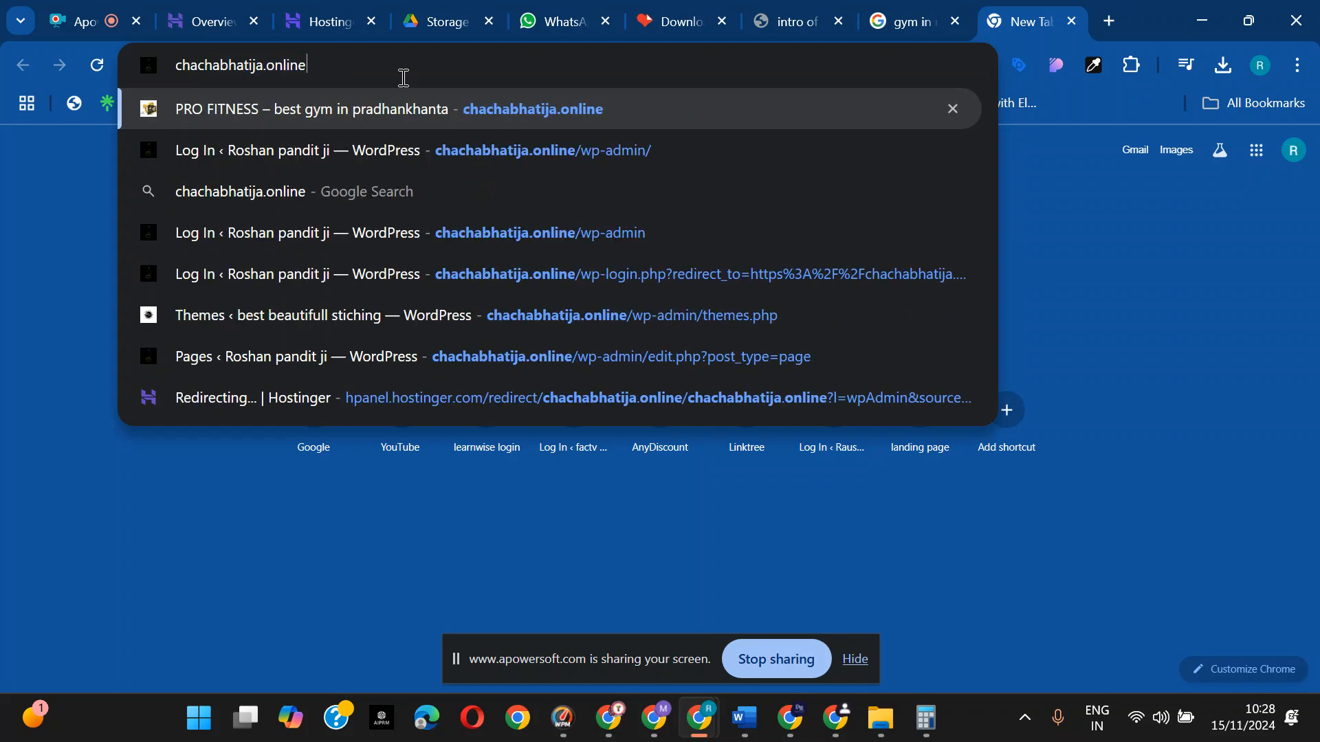
text(in)
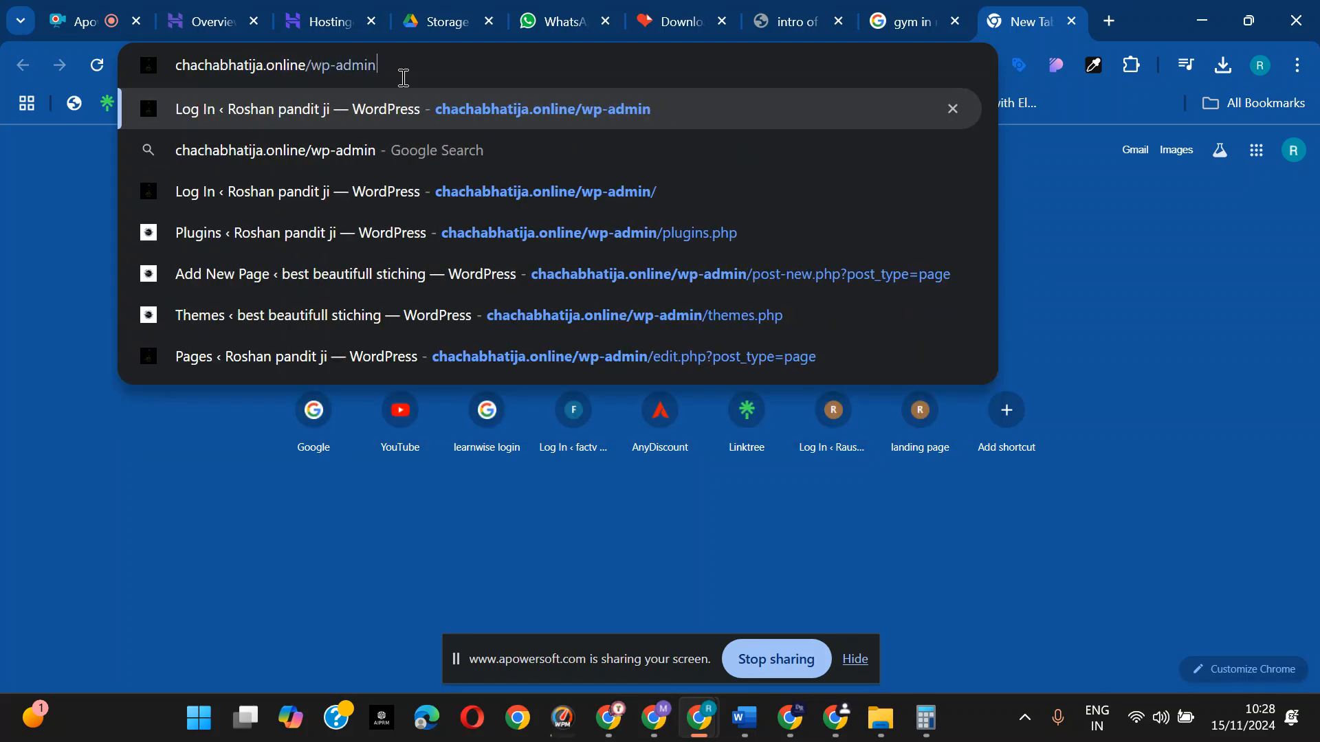
key(Return)
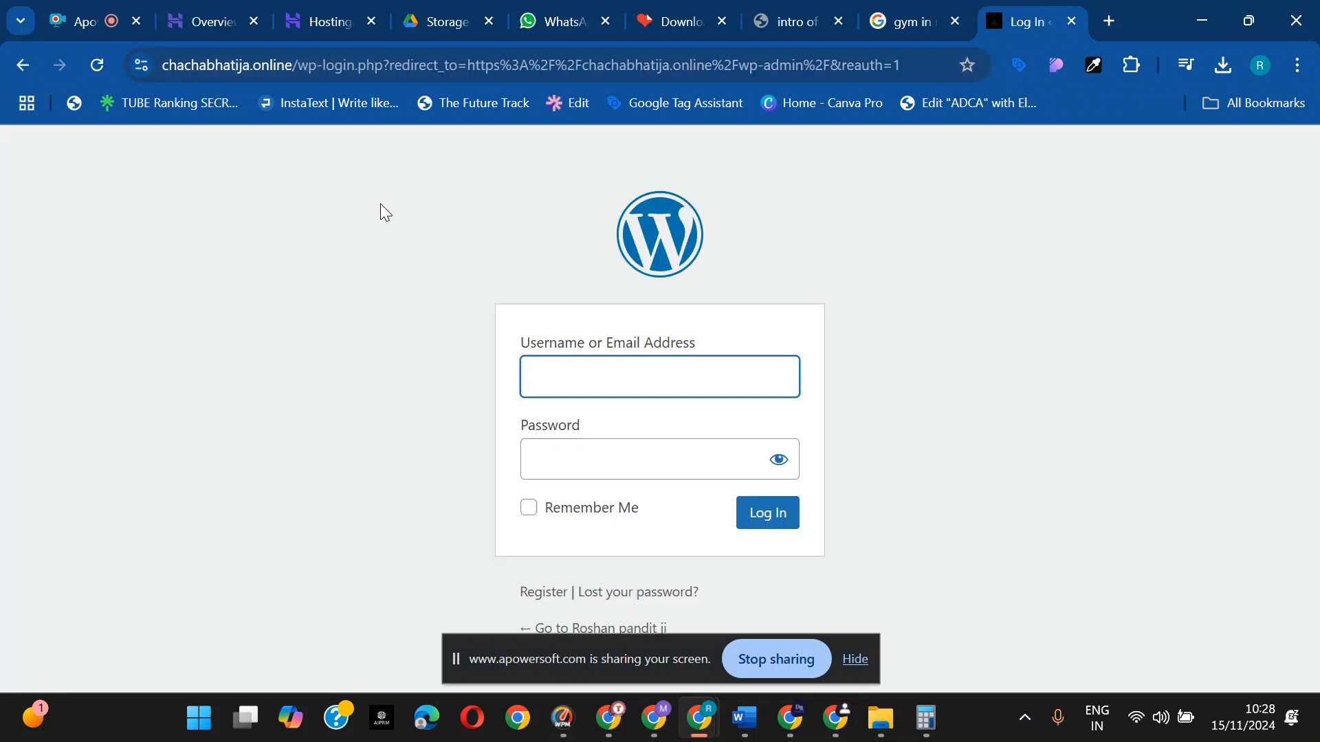
- Try to log in to the WordPress site with the account username and password
click(590, 377)
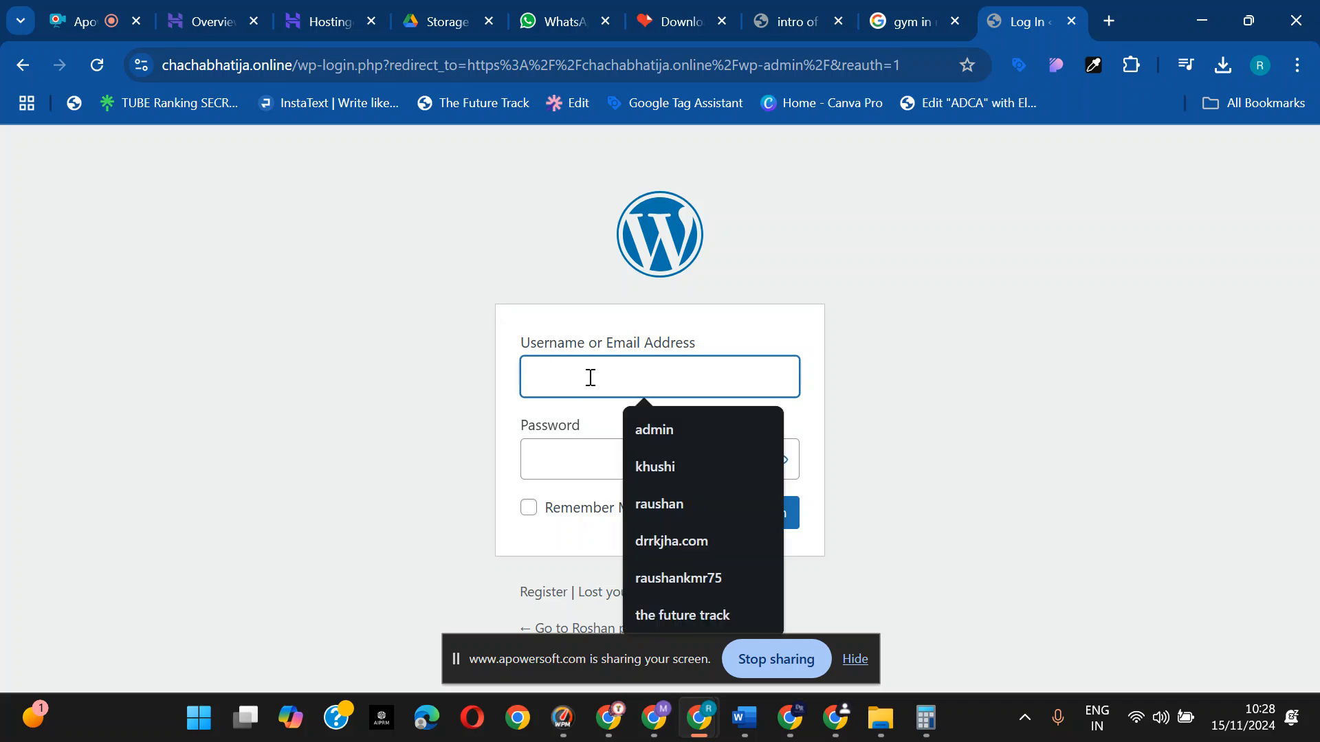
text(Manju)
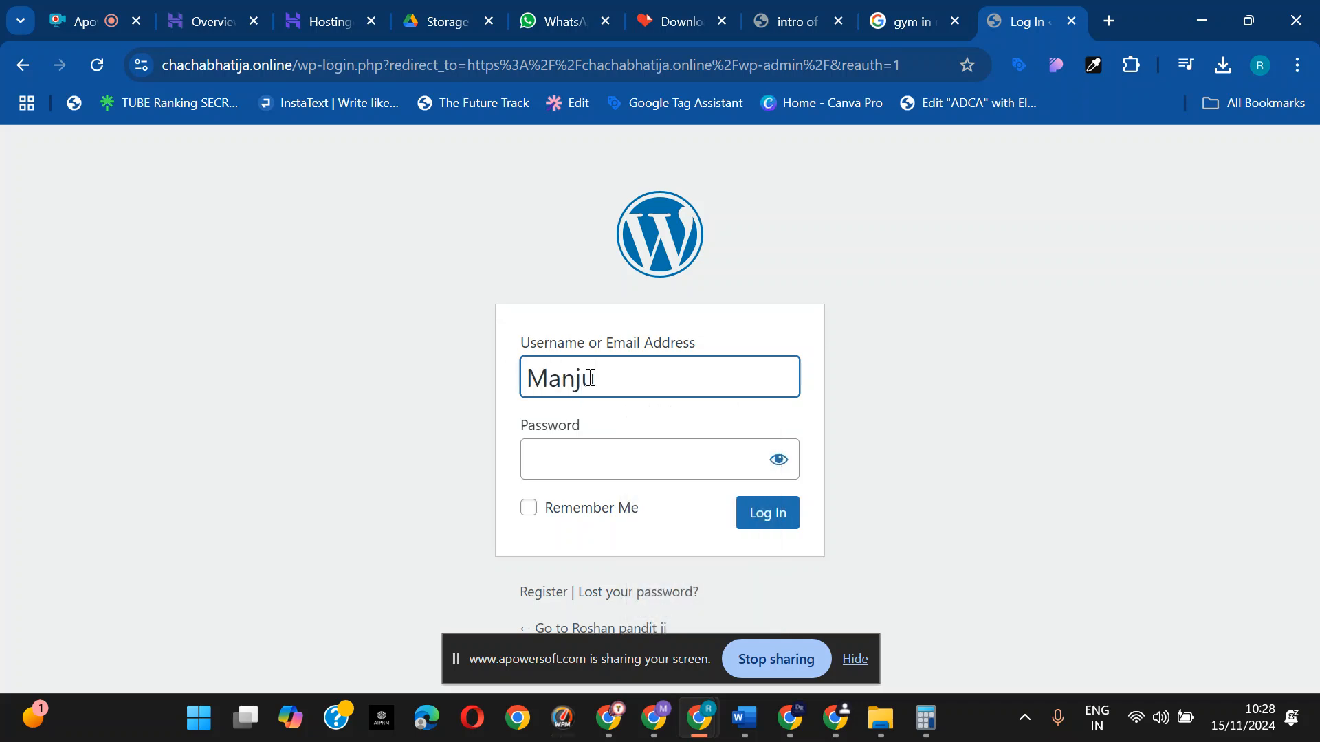
key(Tab)
text(•••••)
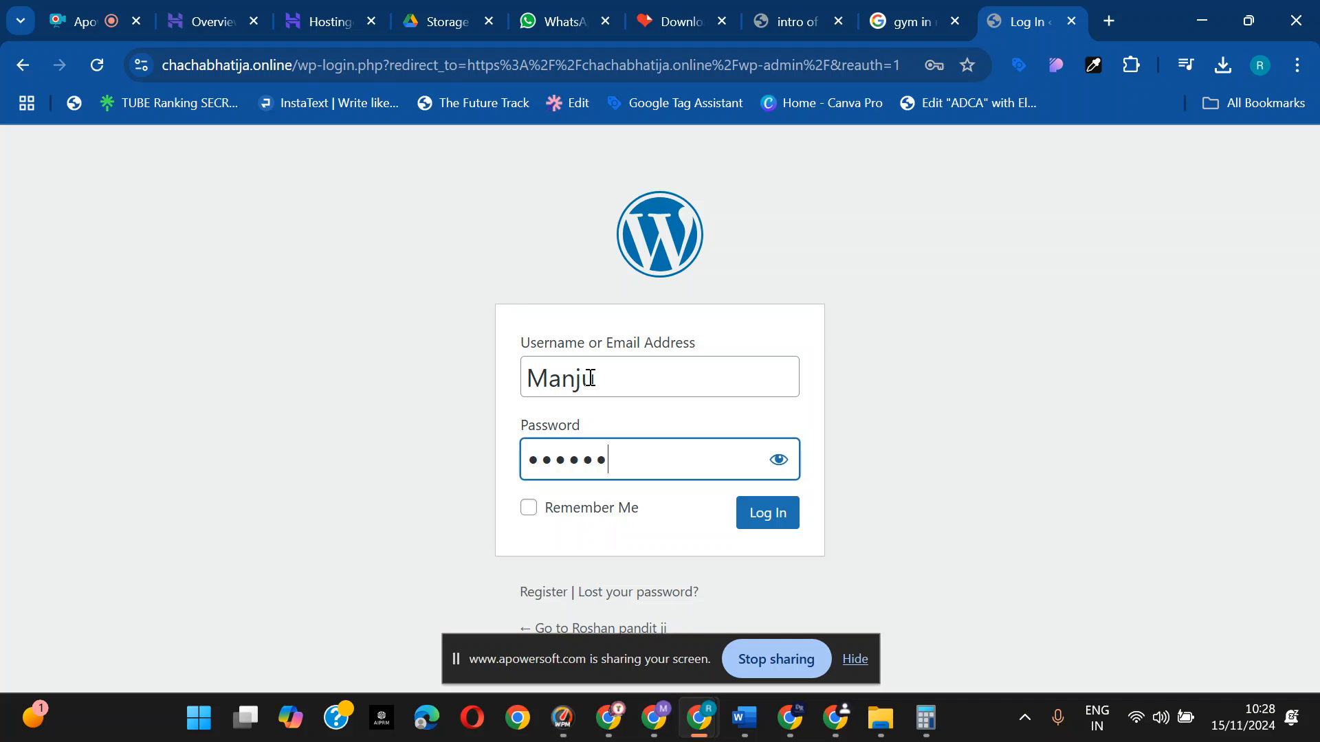
key(BackSpace)
key(BackSpace)
key(BackSpace)
key(BackSpace)
key(BackSpace)
key(BackSpace)
text(••••••••••••••)
click(786, 516)
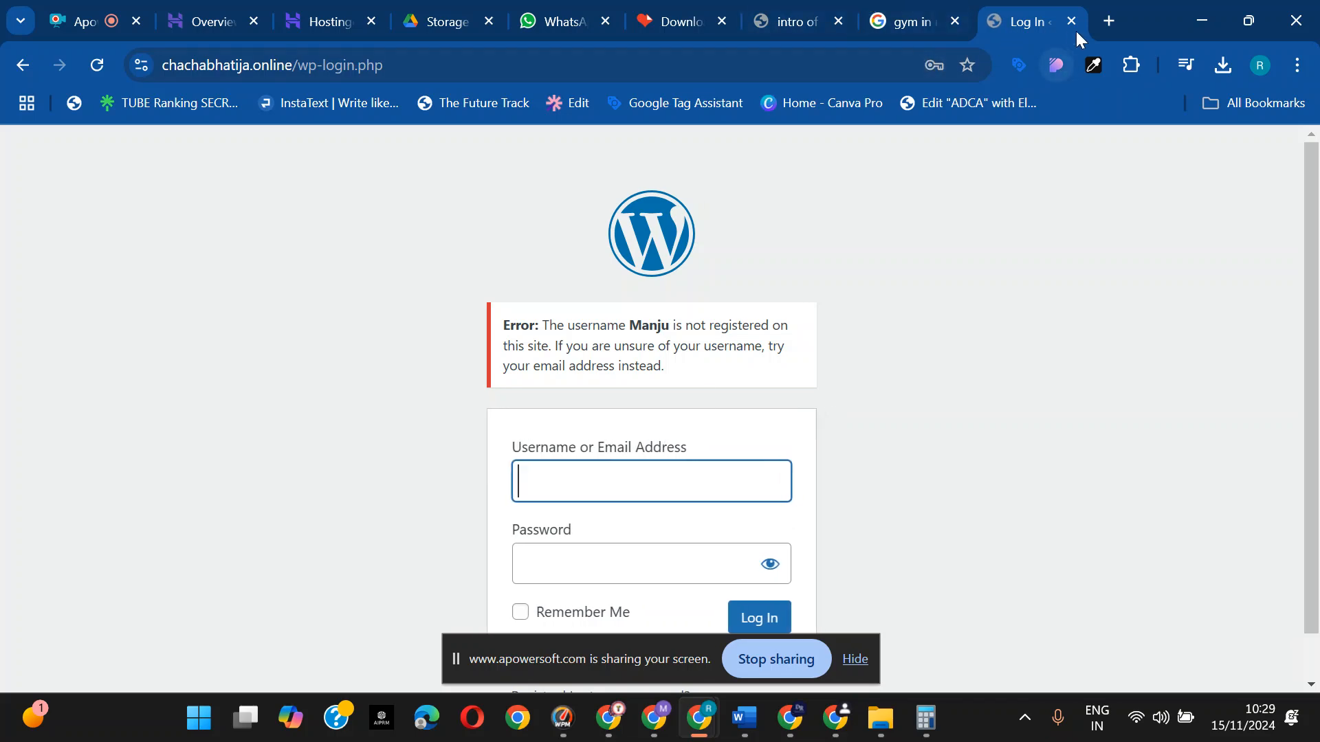
- Switch to the open Hostinger hPanel session and go from the email overview to the list of hosted websites
click(1109, 20)
text(hos)
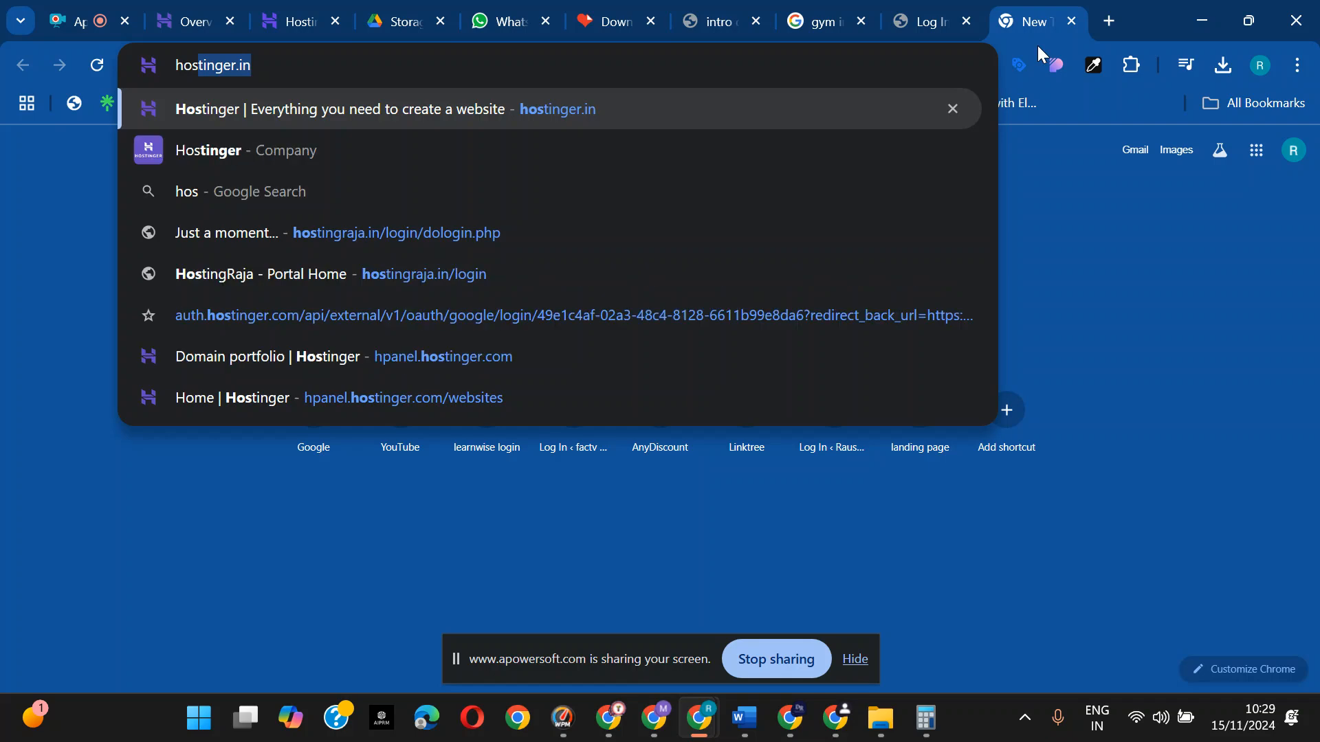
click(296, 21)
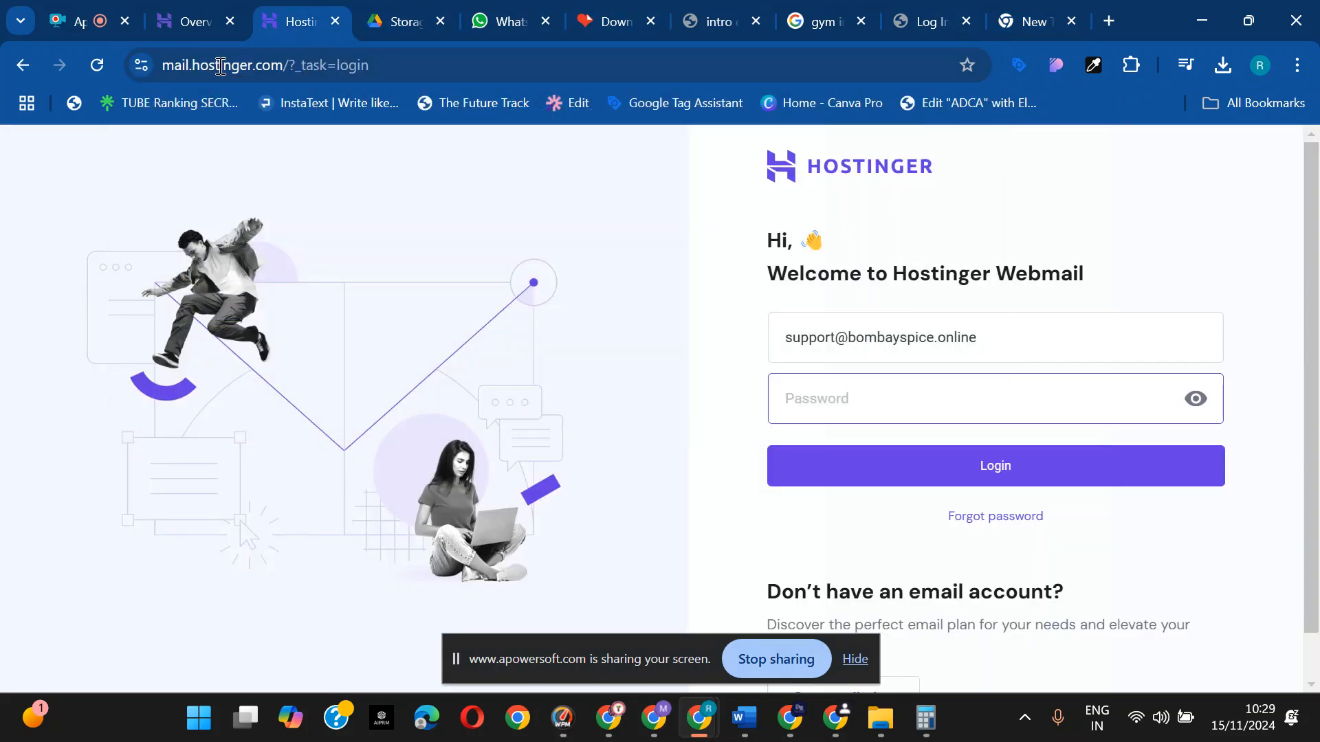
click(185, 15)
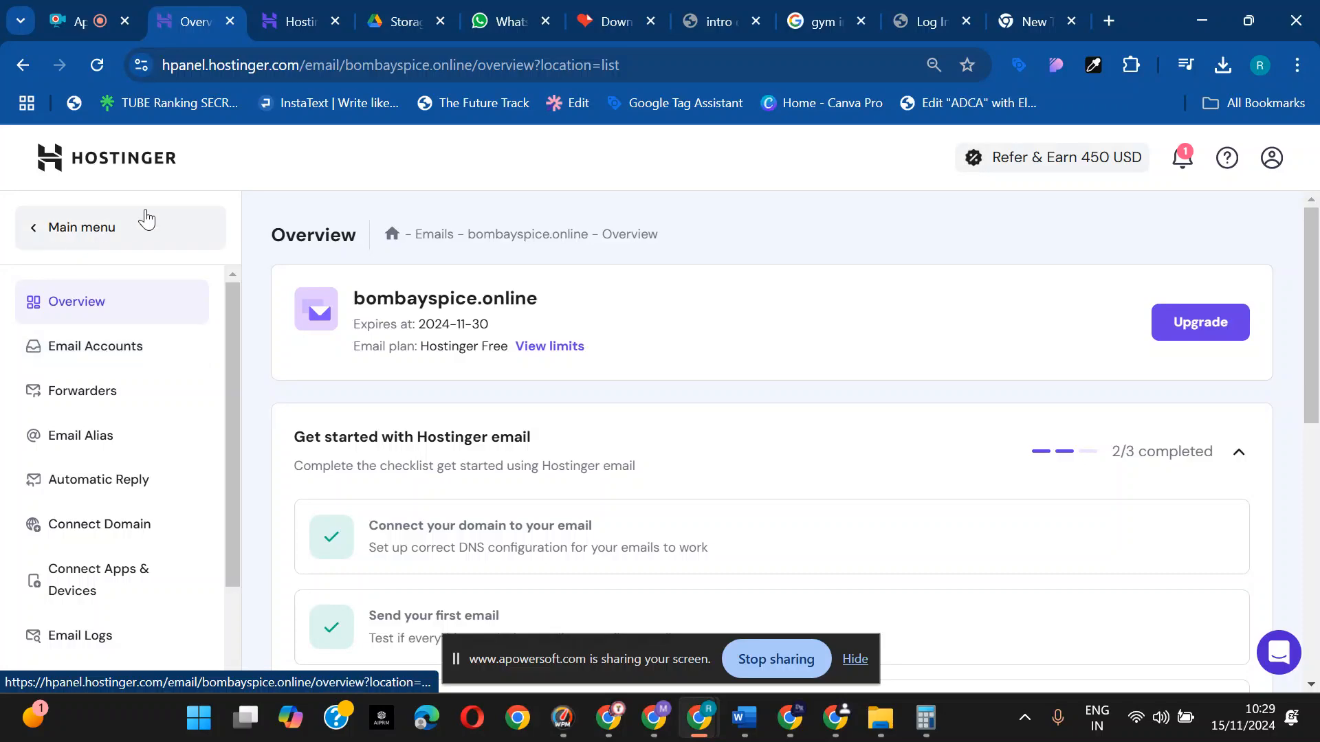
click(1272, 161)
click(60, 226)
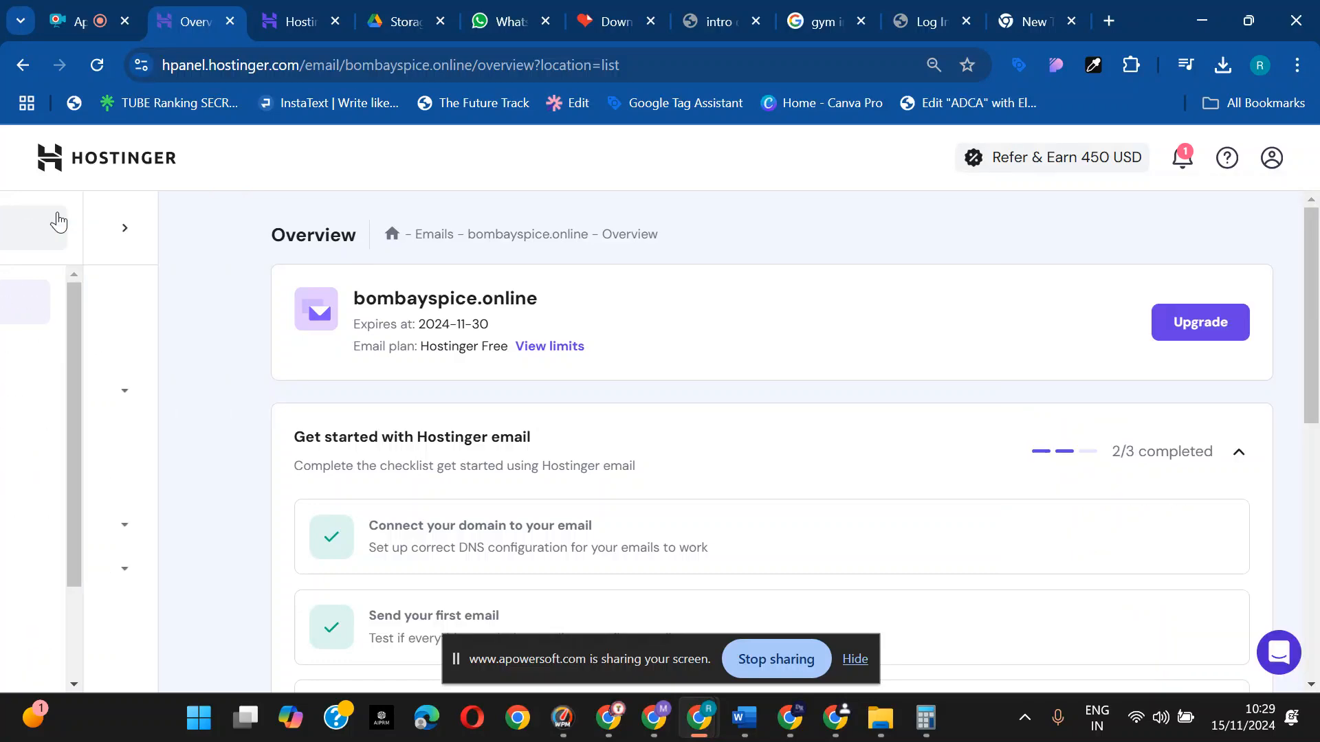
click(74, 359)
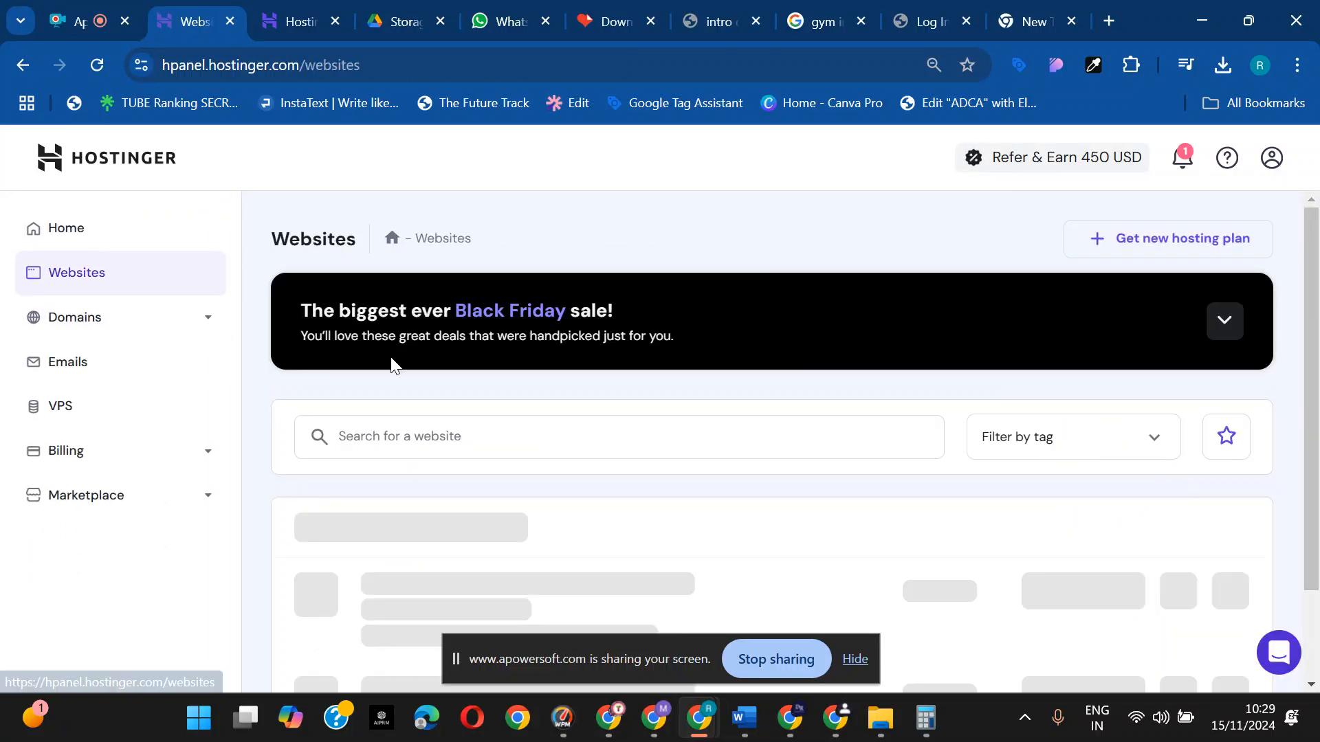
click(853, 661)
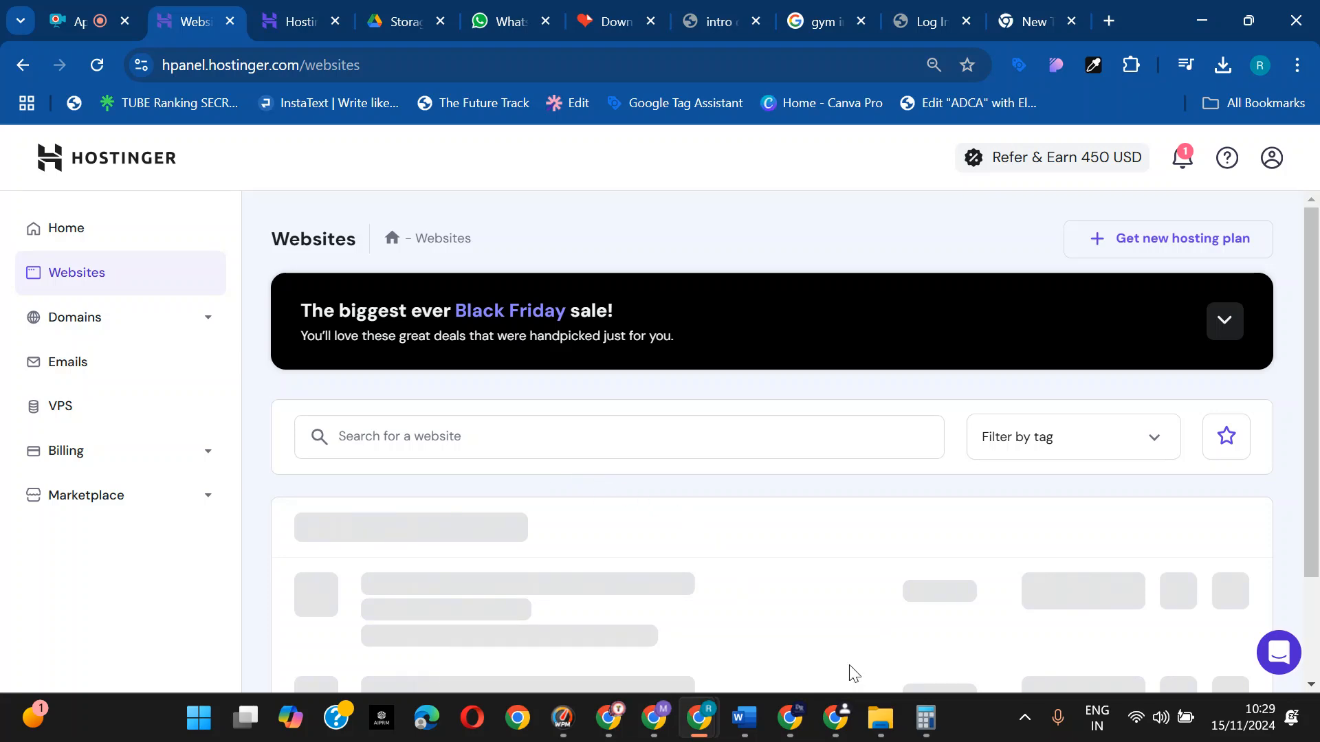
- Find amitsinghblog.online in the website list, open its hosting dashboard and dismiss the clear cache feature notice
scroll(529, 482, down, 2)
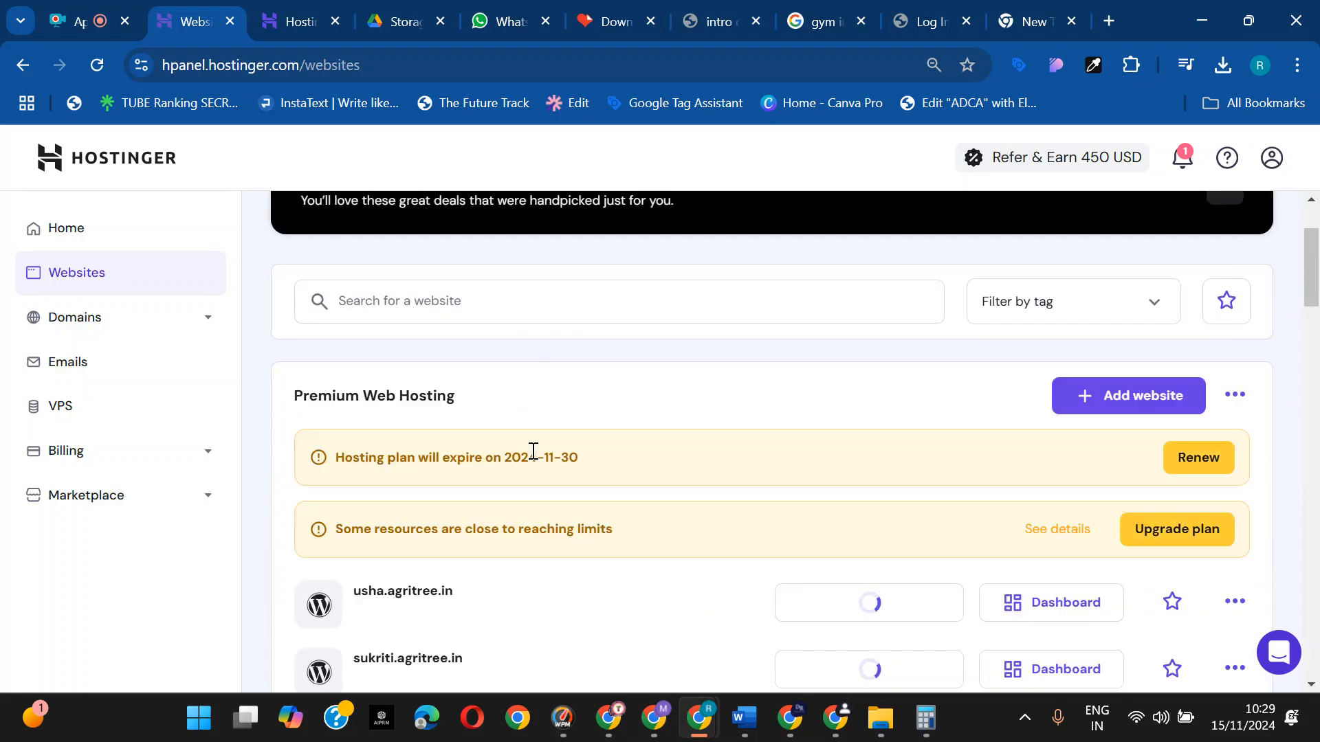
scroll(533, 460, down, 3)
scroll(431, 481, down, 6)
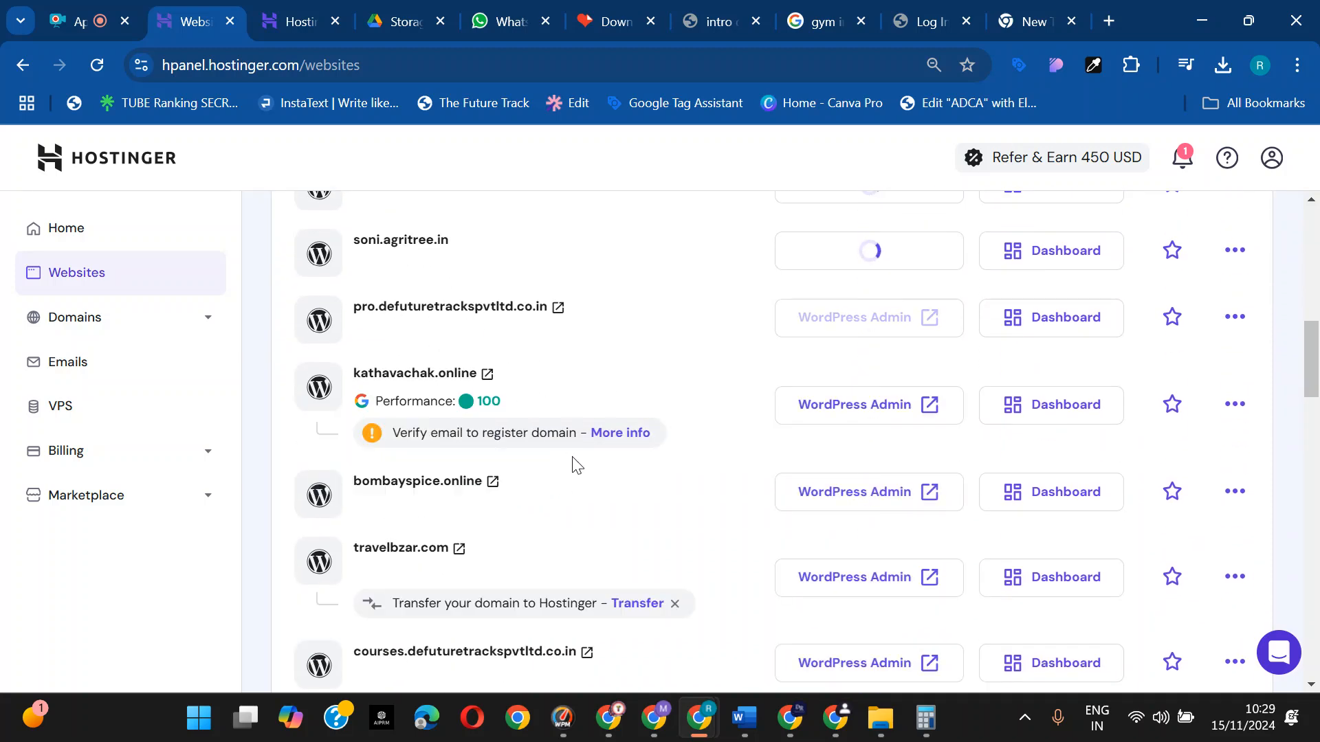
scroll(565, 453, down, 2)
scroll(481, 481, down, 5)
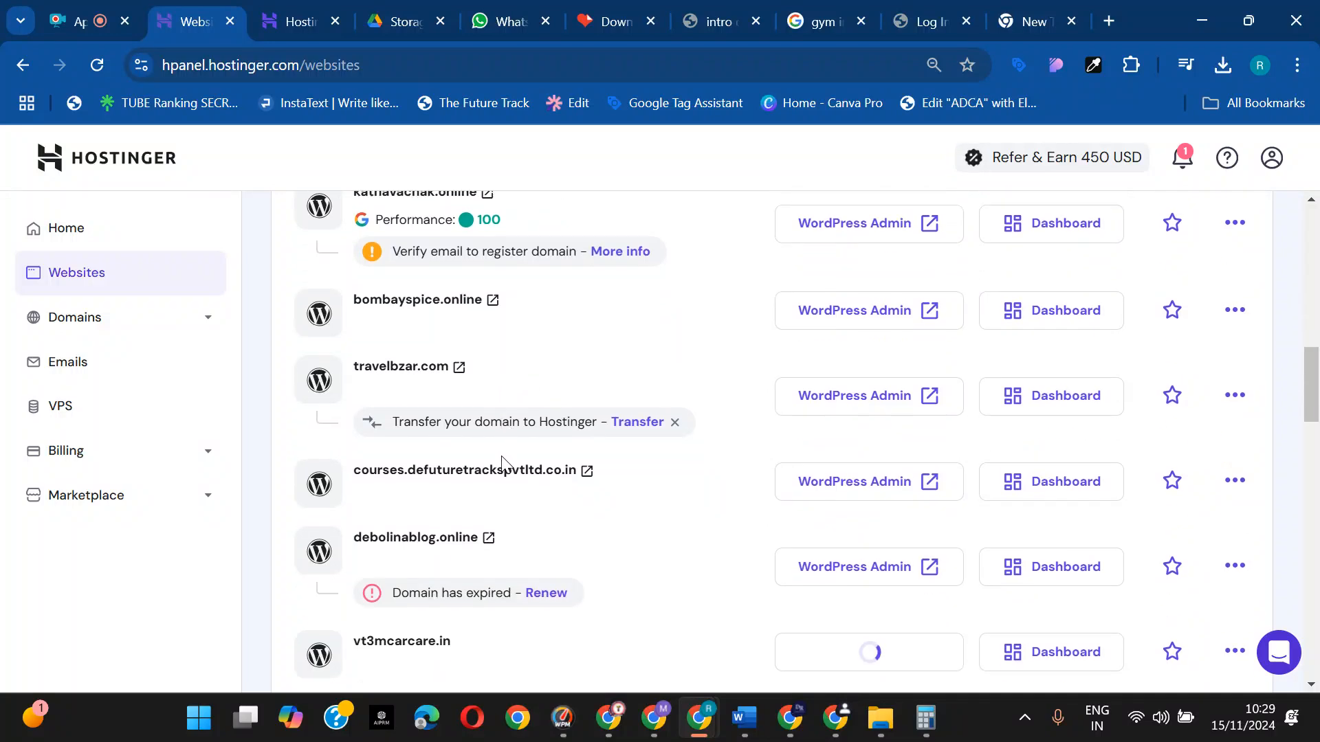
scroll(437, 502, down, 2)
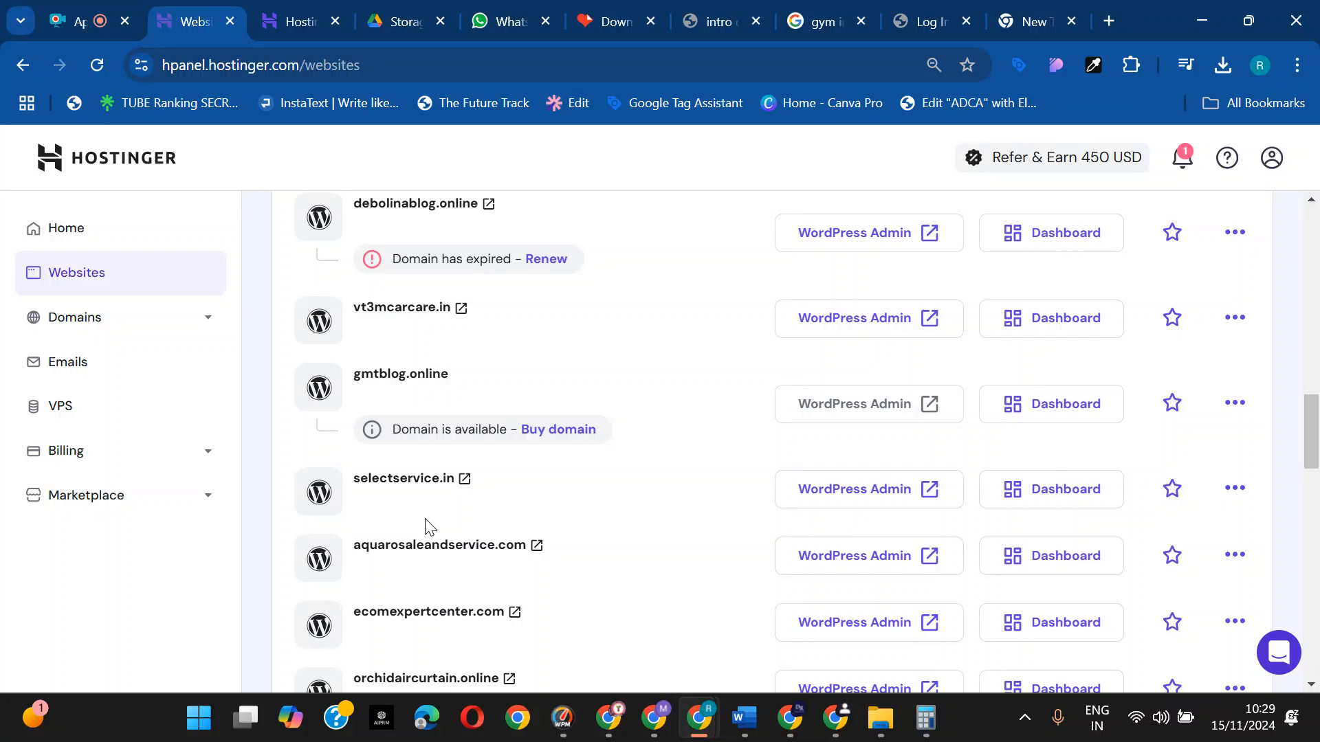
scroll(429, 526, down, 3)
scroll(481, 490, down, 2)
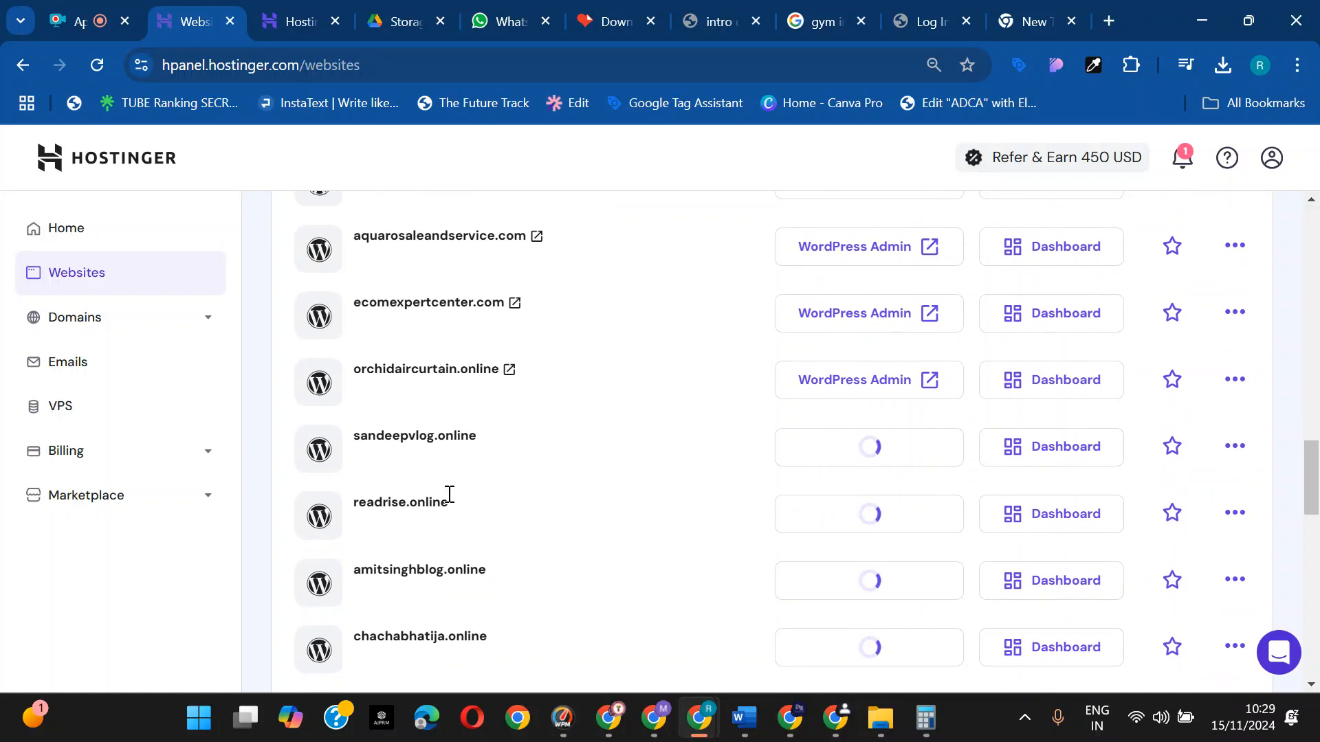
scroll(448, 495, down, 1)
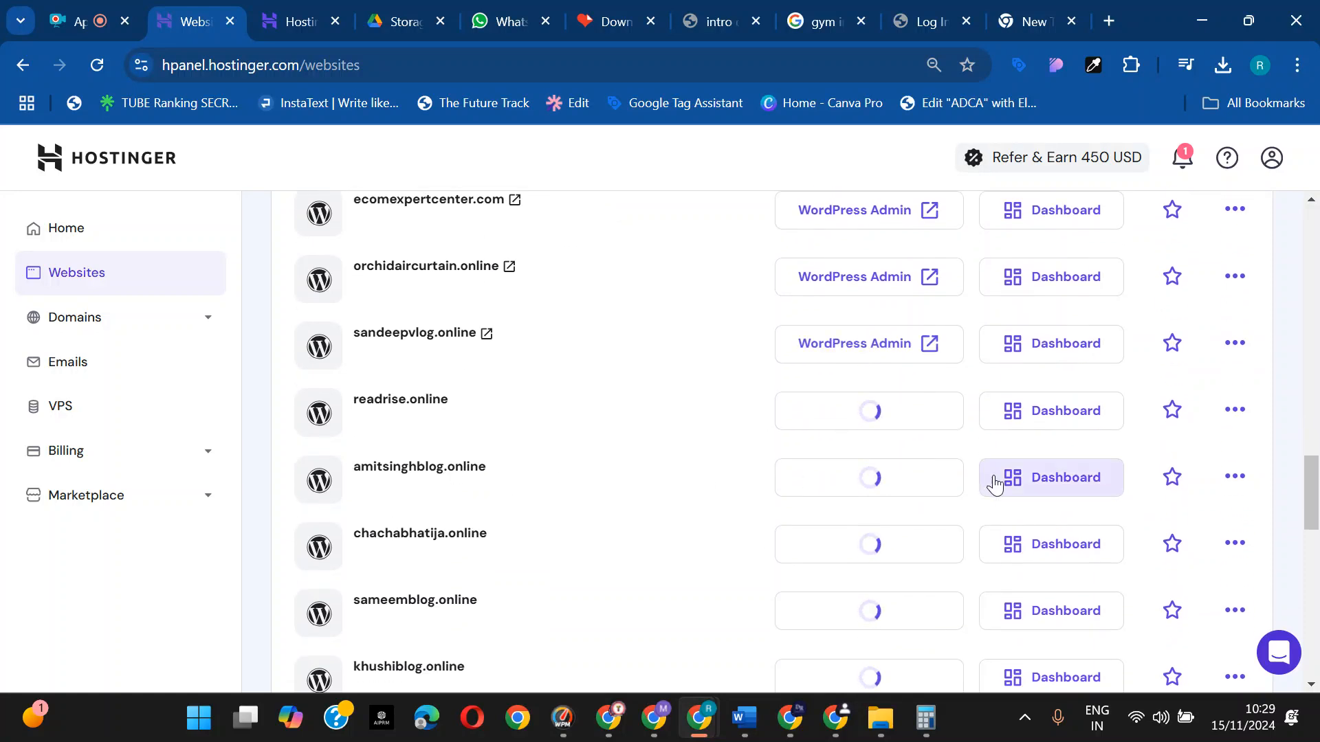
click(1038, 482)
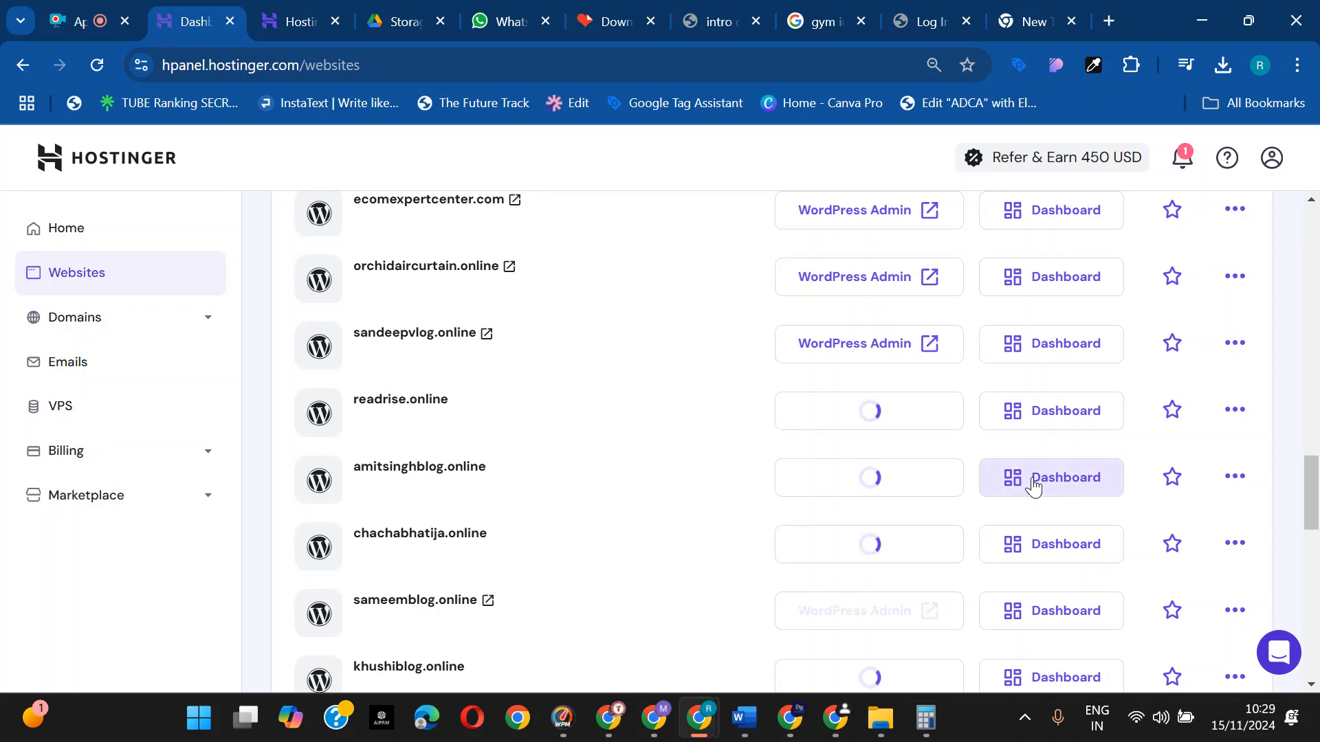
scroll(1021, 481, down, 4)
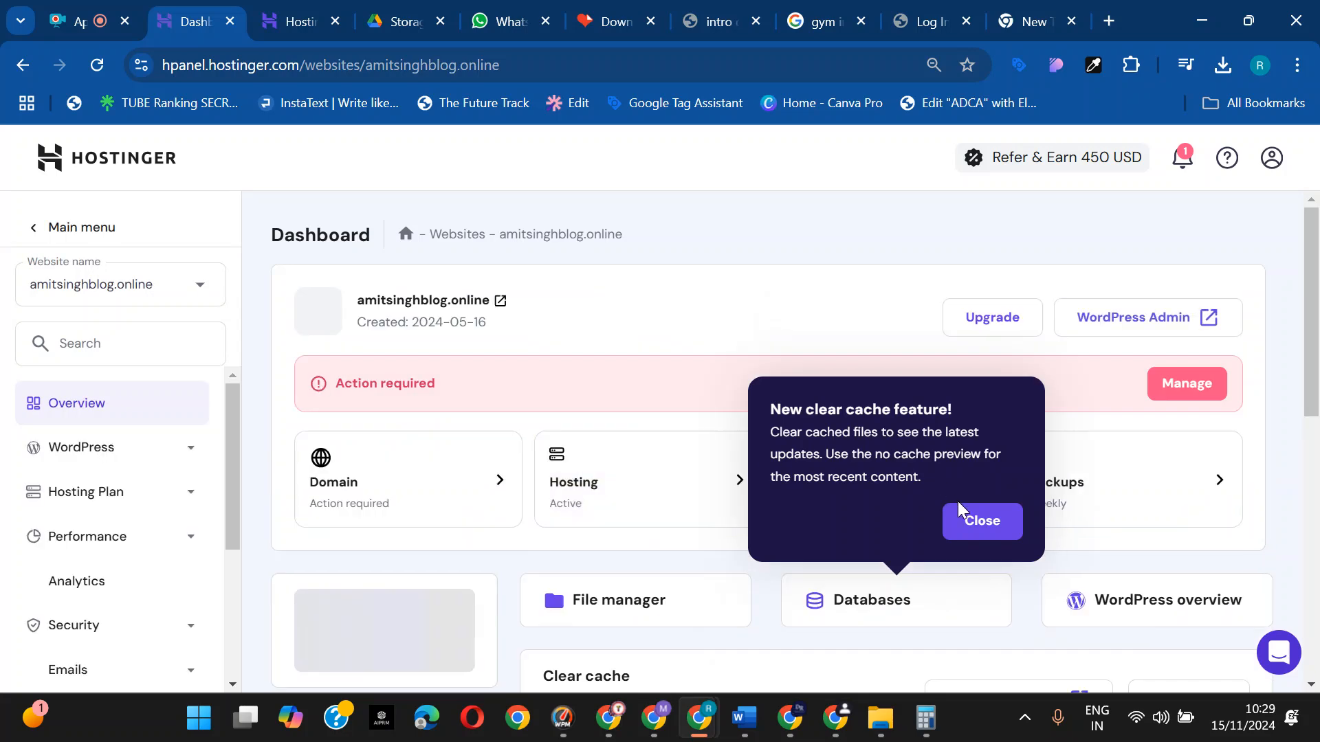
click(970, 520)
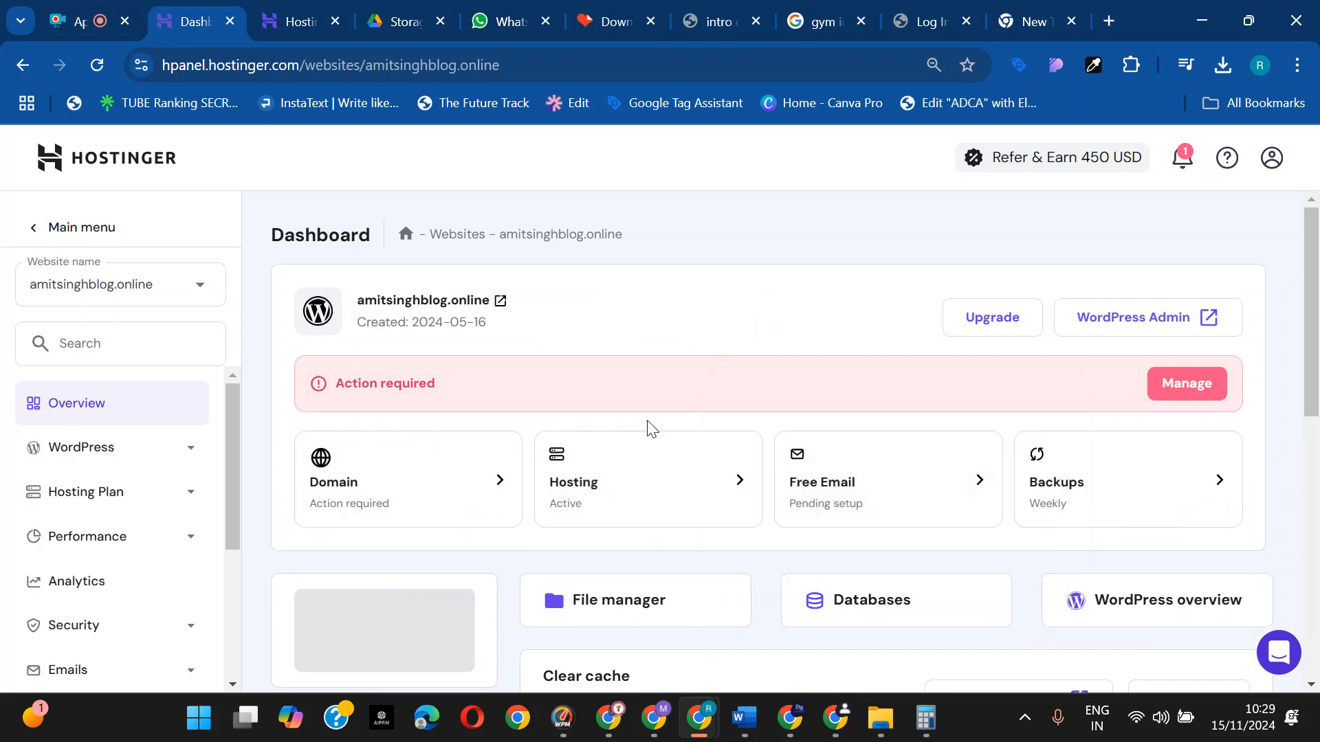
- Launch the WordPress admin of amitsinghblog.online from its WordPress overview, skipping the AI-generated content upgrade offer
drag(1200, 530, 1188, 531)
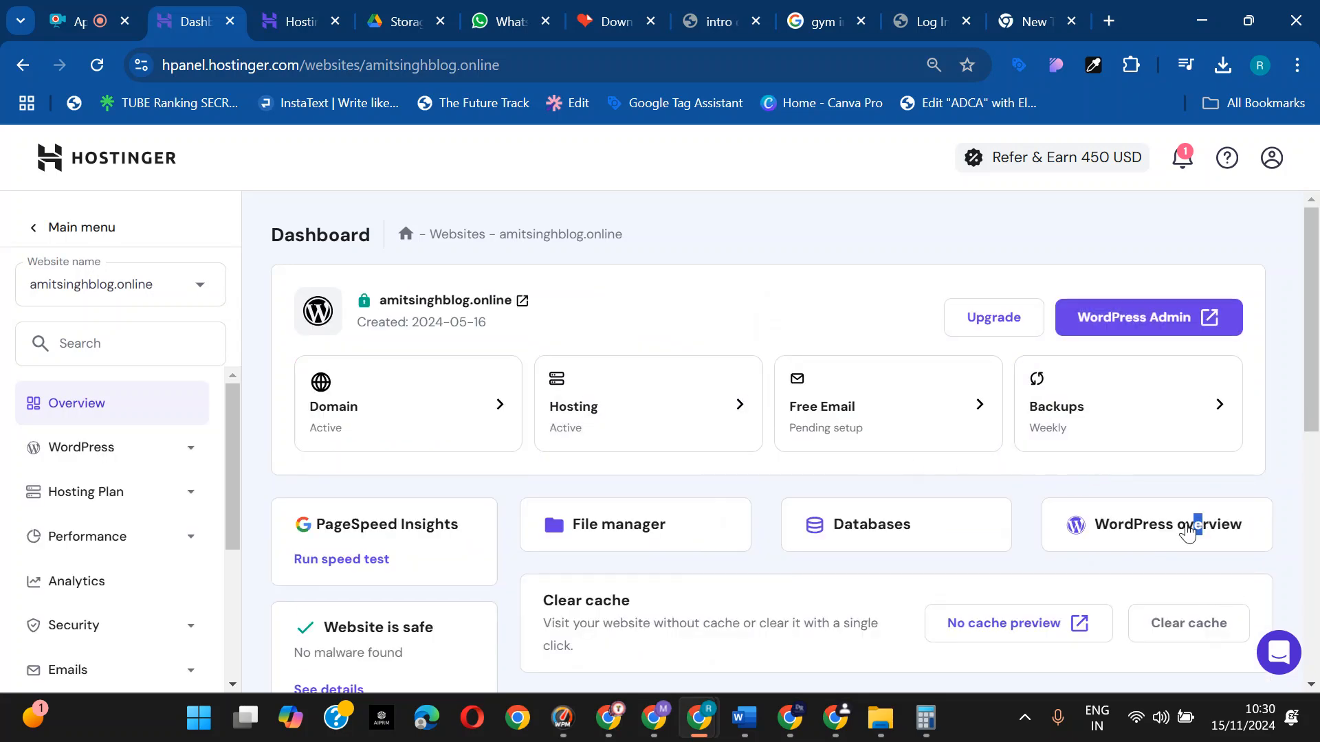
click(1188, 531)
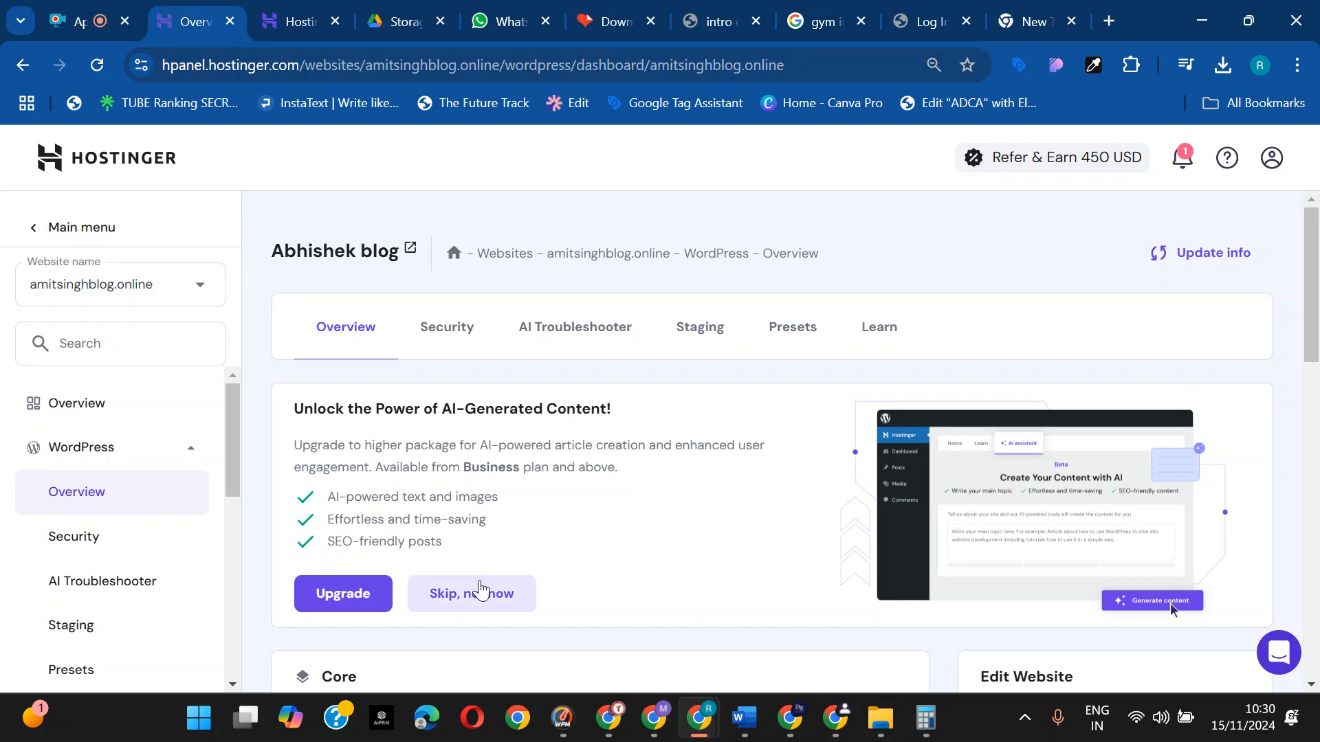
click(481, 591)
scroll(1058, 481, down, 3)
click(1046, 361)
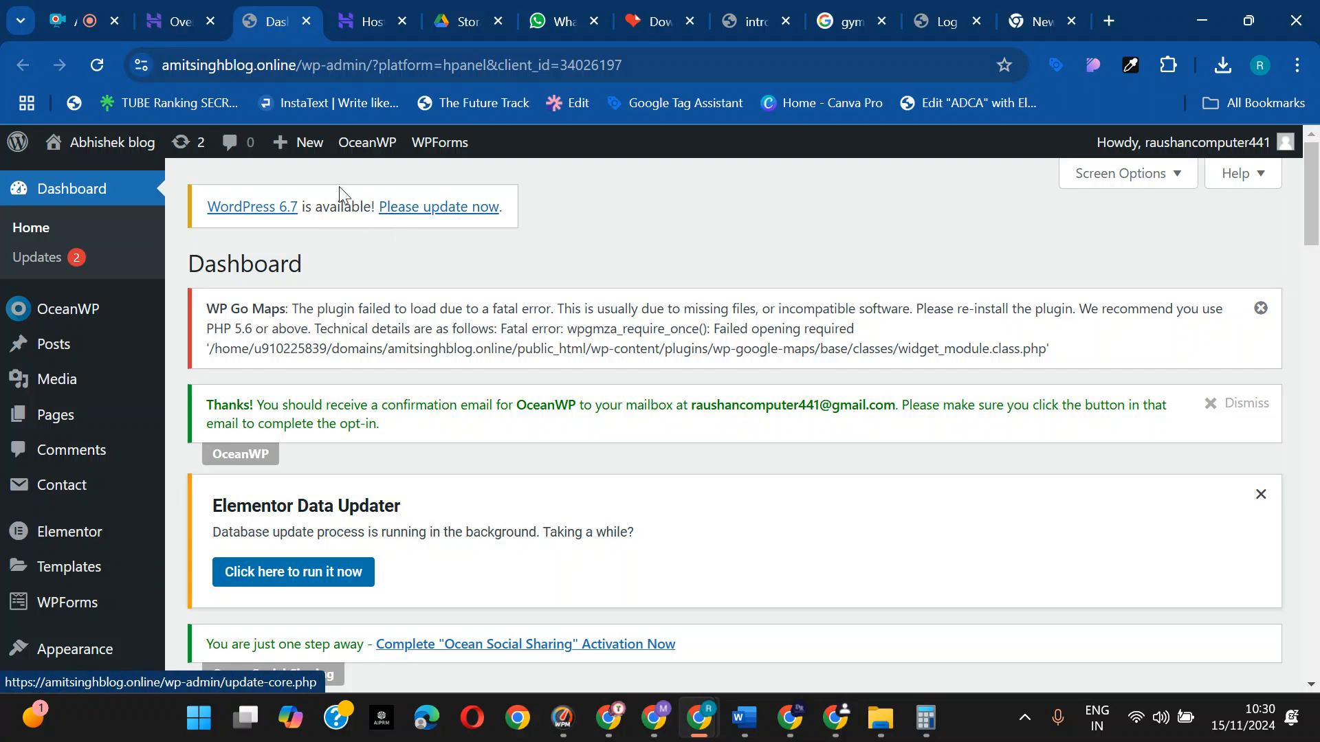
- View the live amitsinghblog.online home page down to its footer and return to the WordPress dashboard
click(113, 191)
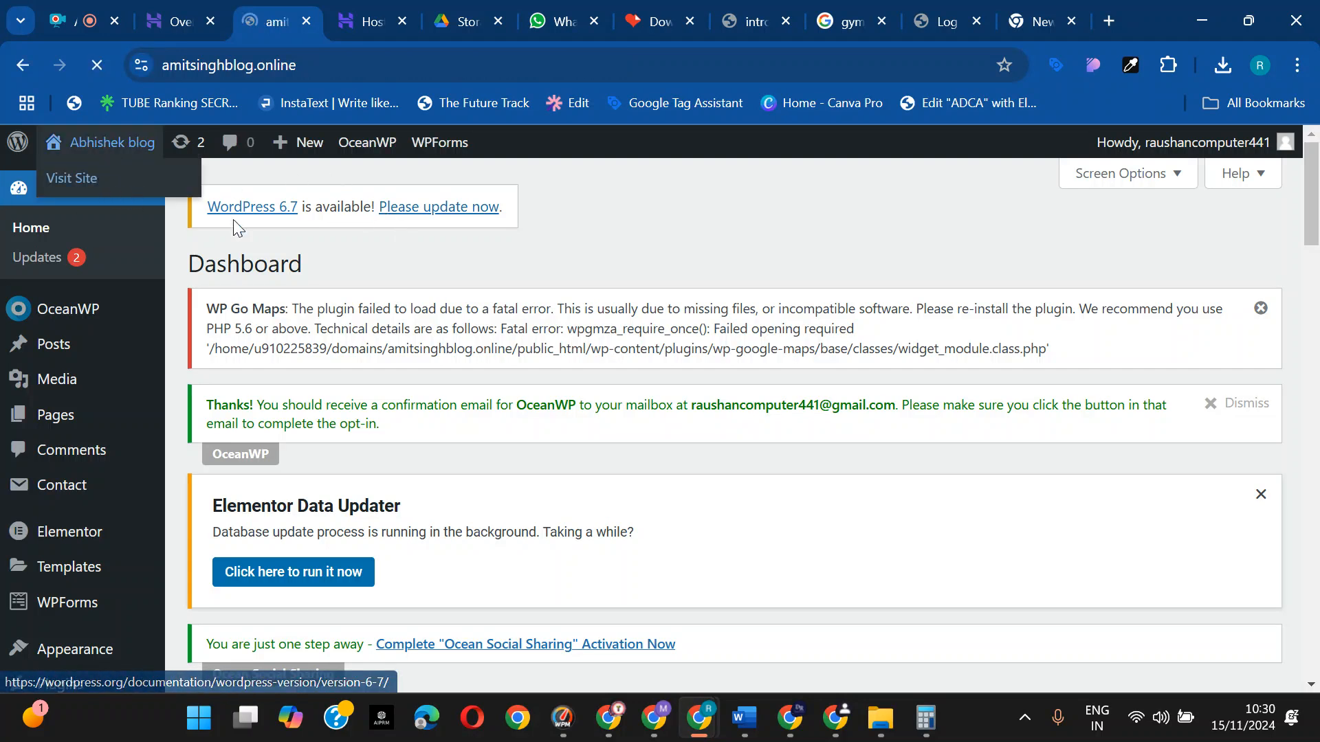
scroll(330, 336, down, 5)
scroll(357, 379, down, 2)
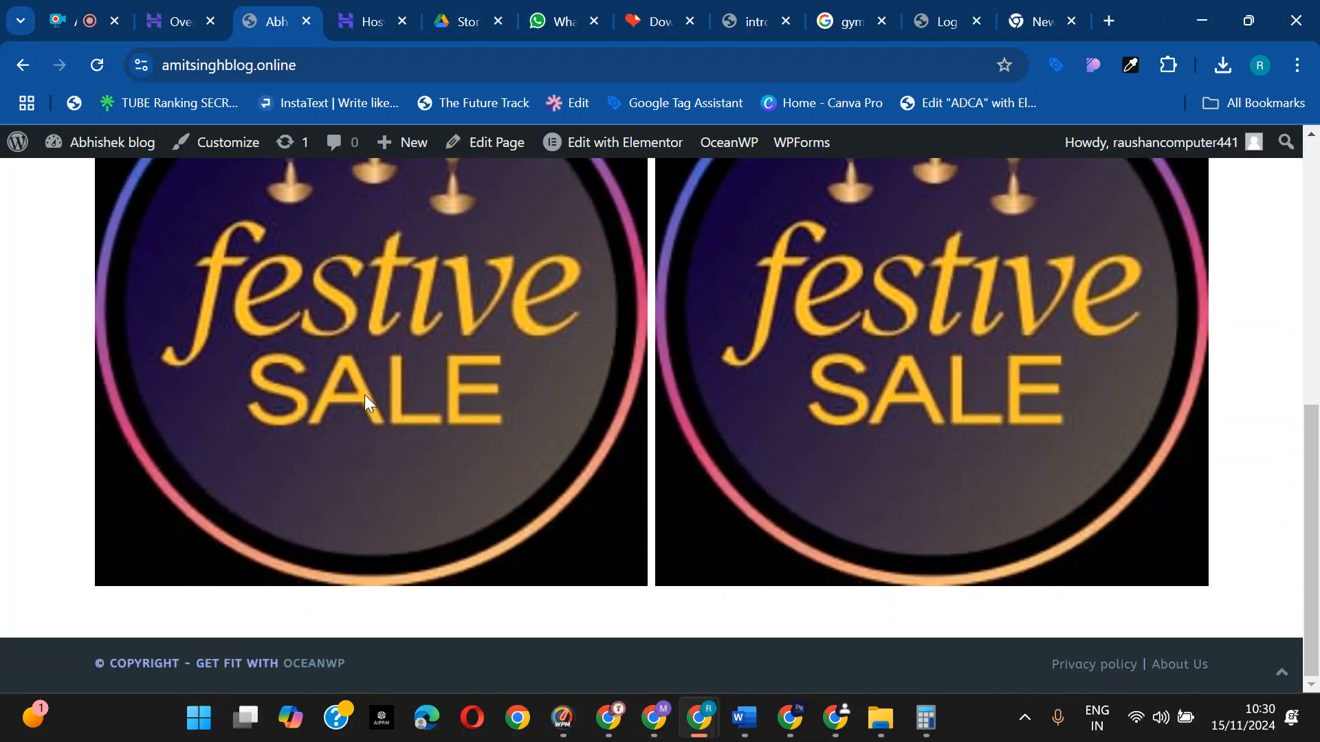
scroll(206, 289, up, 6)
mouse_move(110, 142)
click(121, 183)
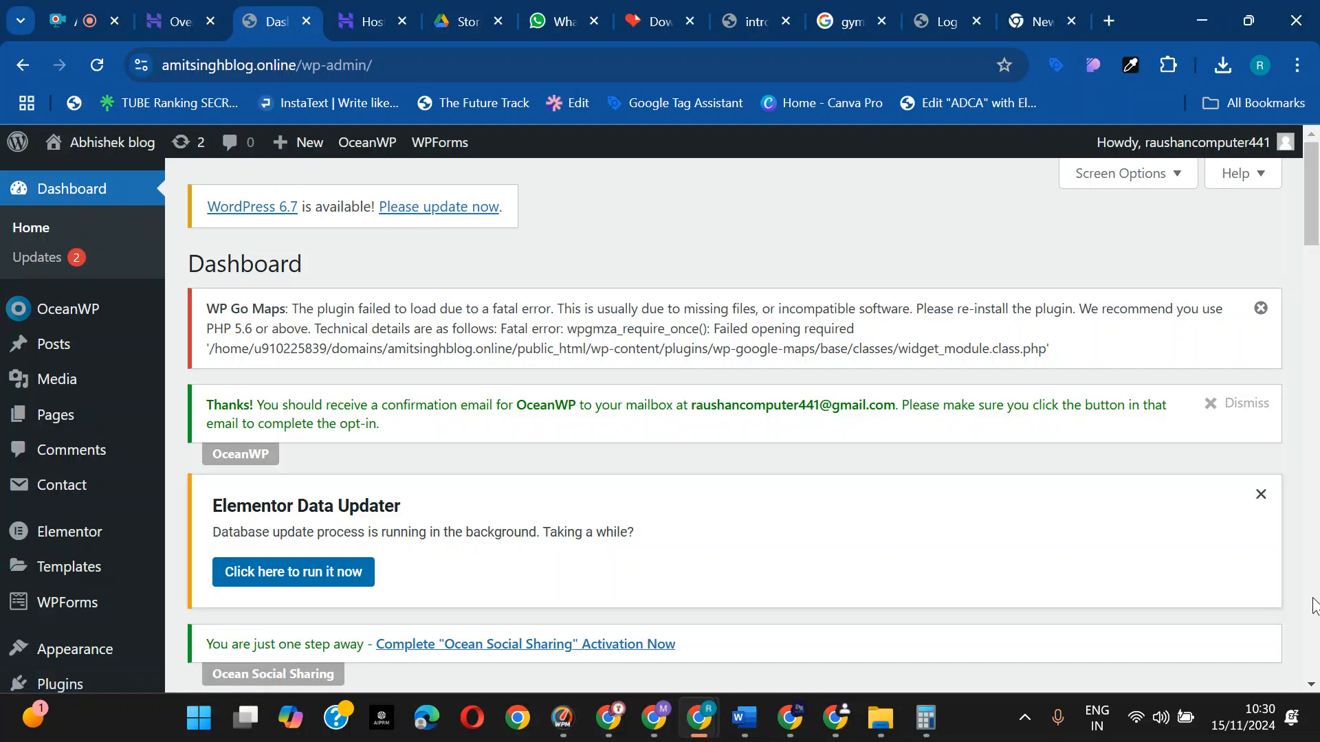
scroll(410, 540, down, 5)
scroll(180, 516, up, 4)
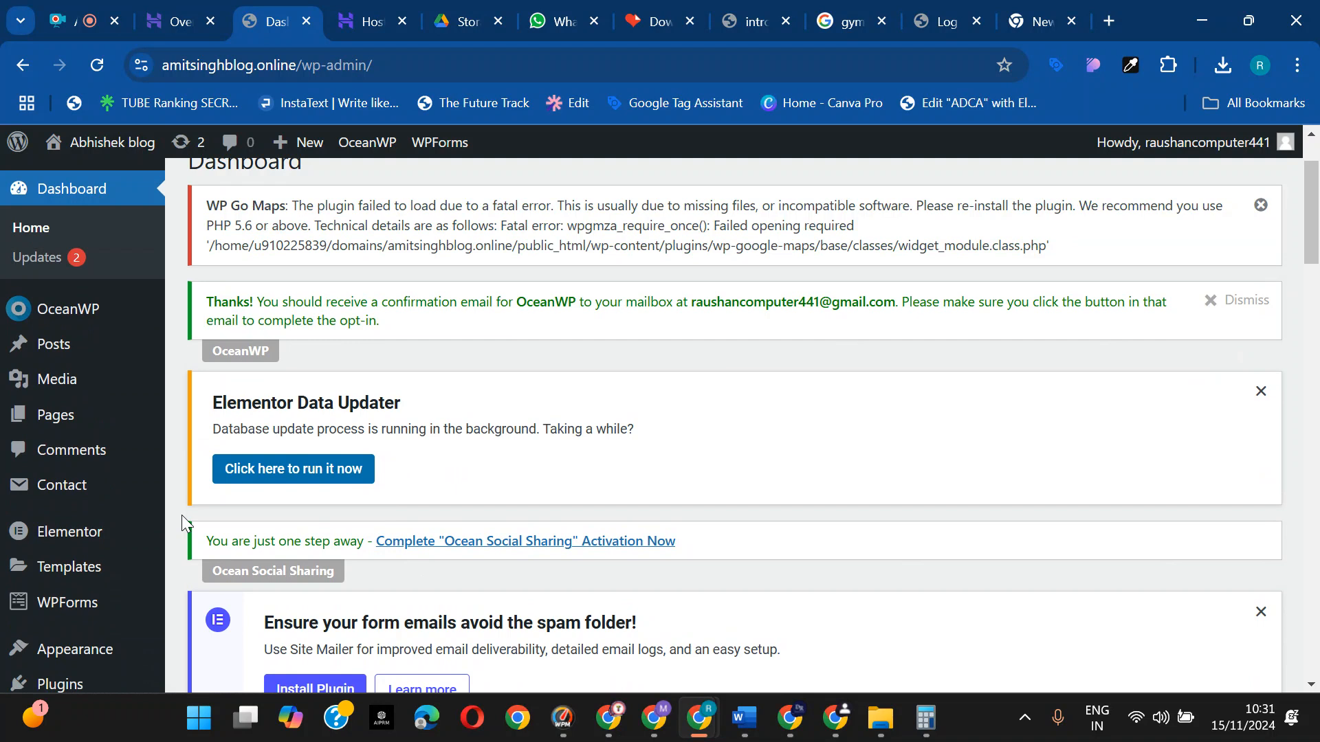
scroll(57, 349, down, 5)
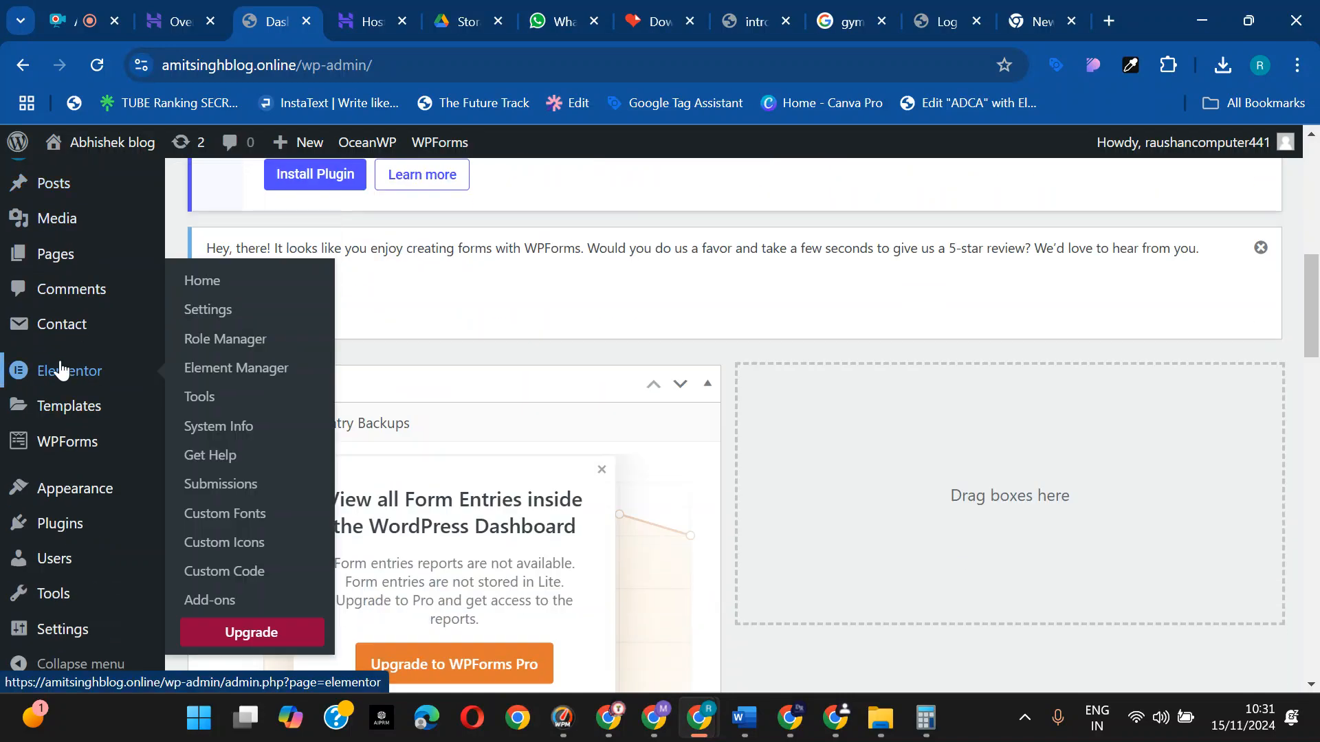
scroll(59, 363, up, 3)
- Return to the site's WordPress overview in hPanel and open the form for installing another WordPress on amitsinghblog.online
click(169, 20)
scroll(688, 412, up, 3)
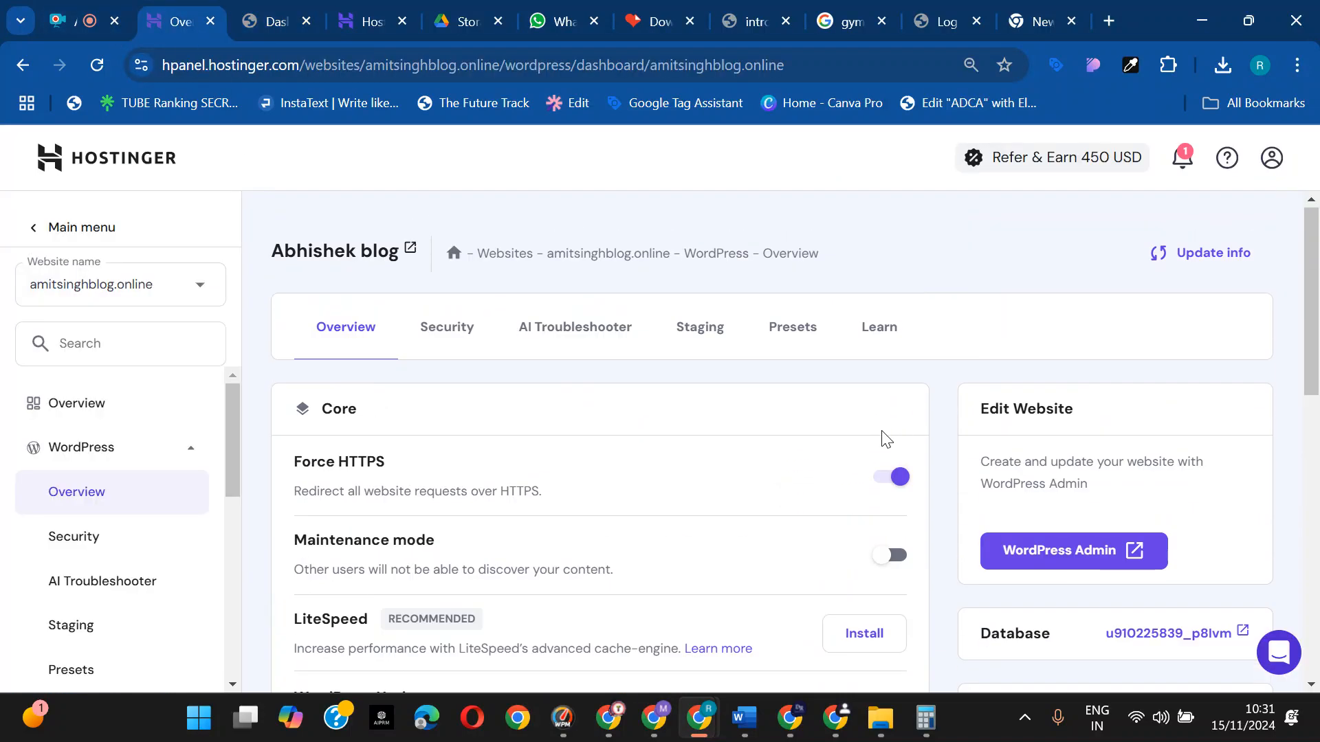
scroll(825, 467, down, 5)
scroll(710, 488, down, 6)
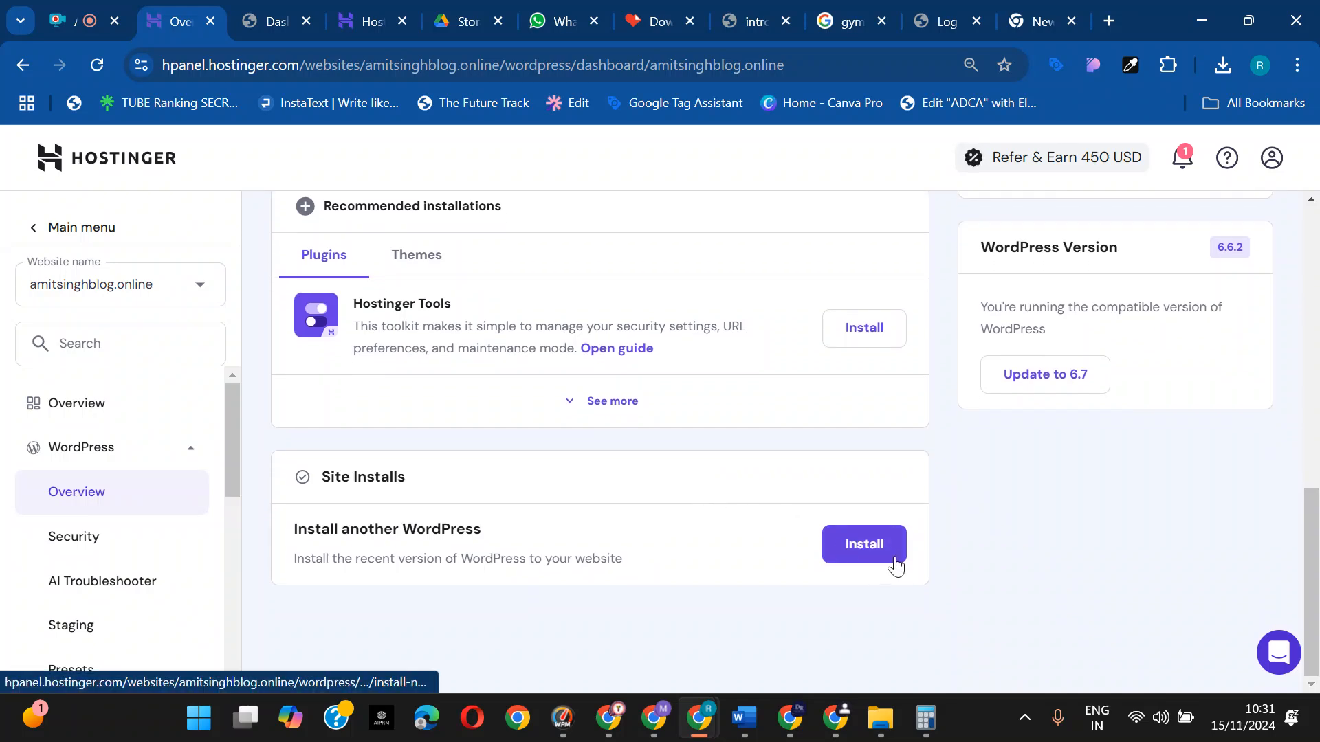
click(893, 562)
scroll(640, 446, down, 3)
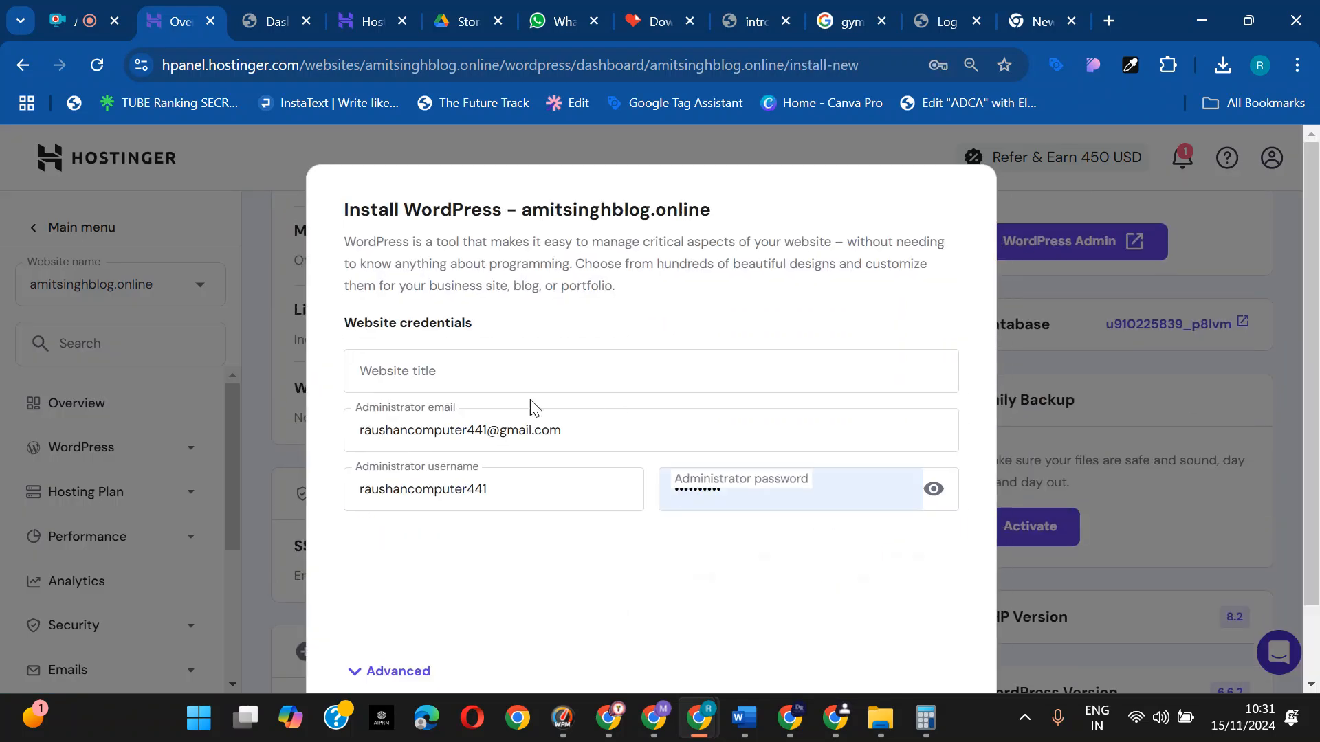
- Fill in the website title with the blog owner's first name followed by "blog", and review the prefilled administrator username
click(449, 380)
click(491, 428)
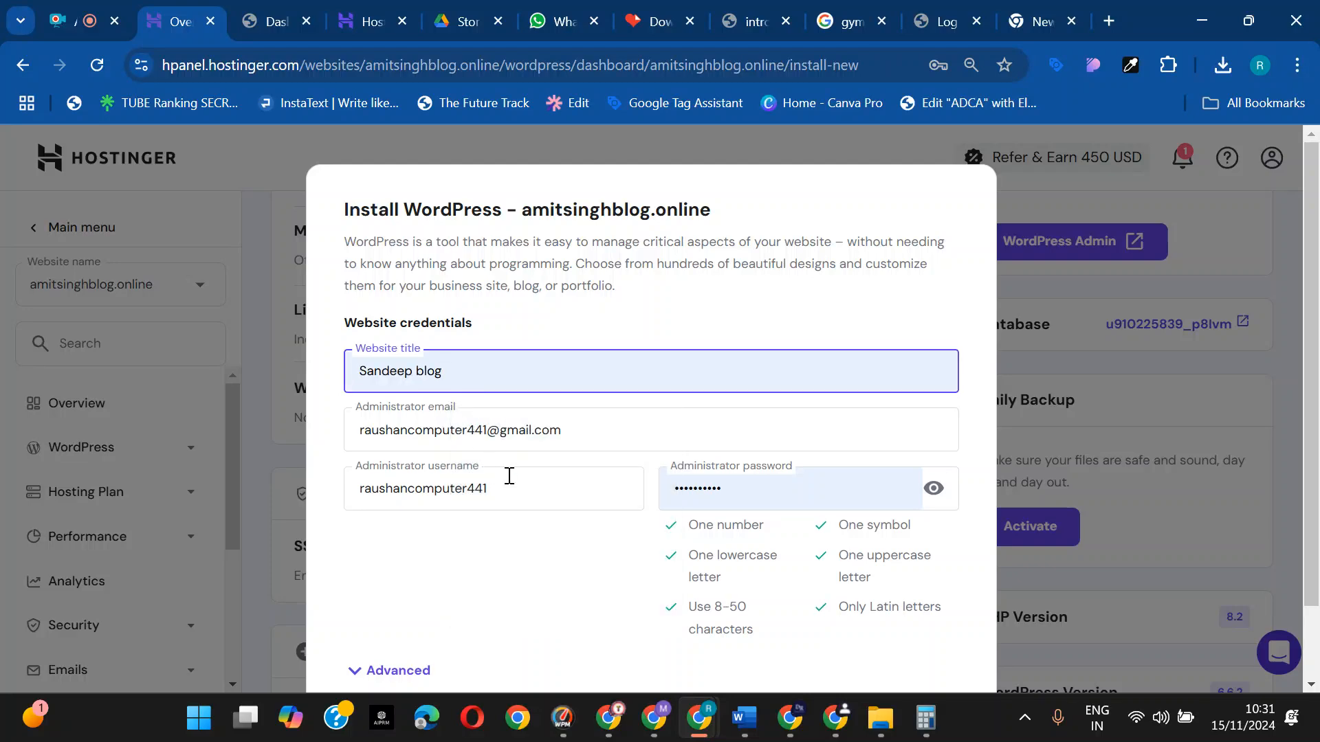
click(510, 476)
click(534, 536)
drag(526, 493, 345, 486)
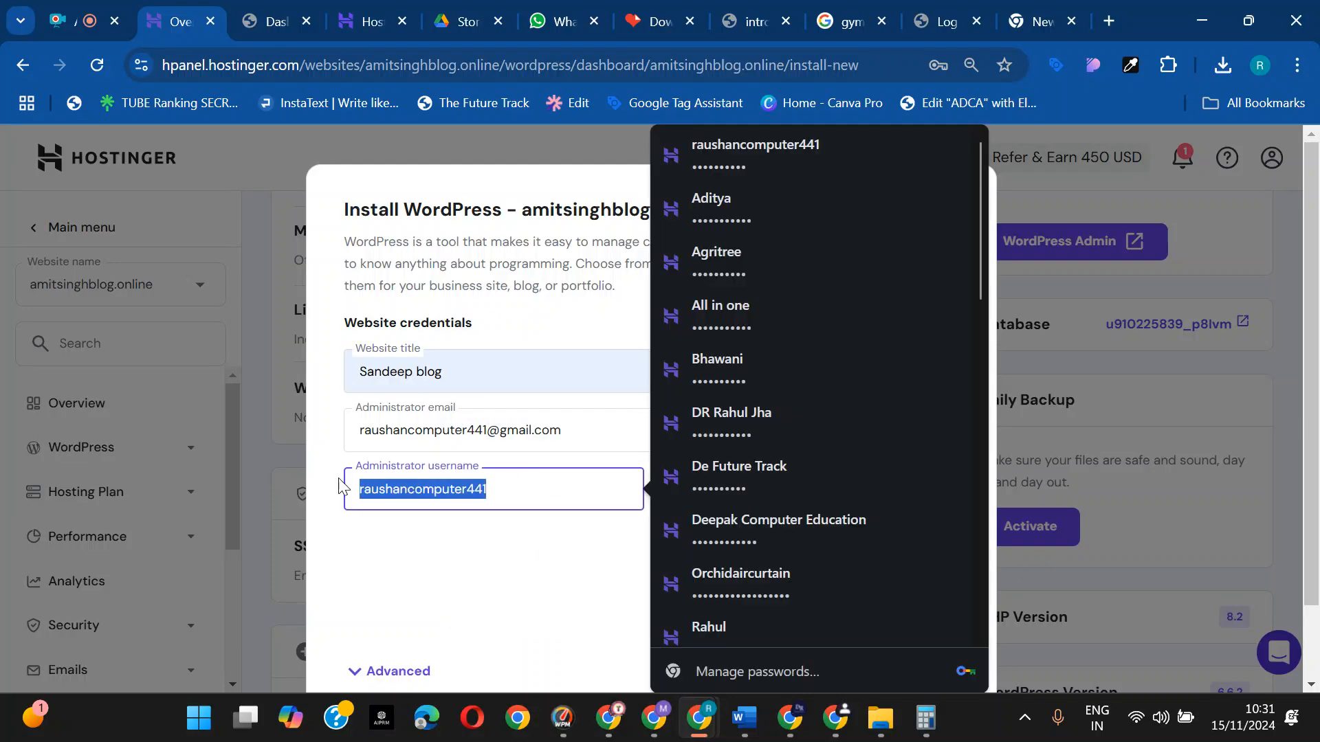
click(517, 479)
click(589, 563)
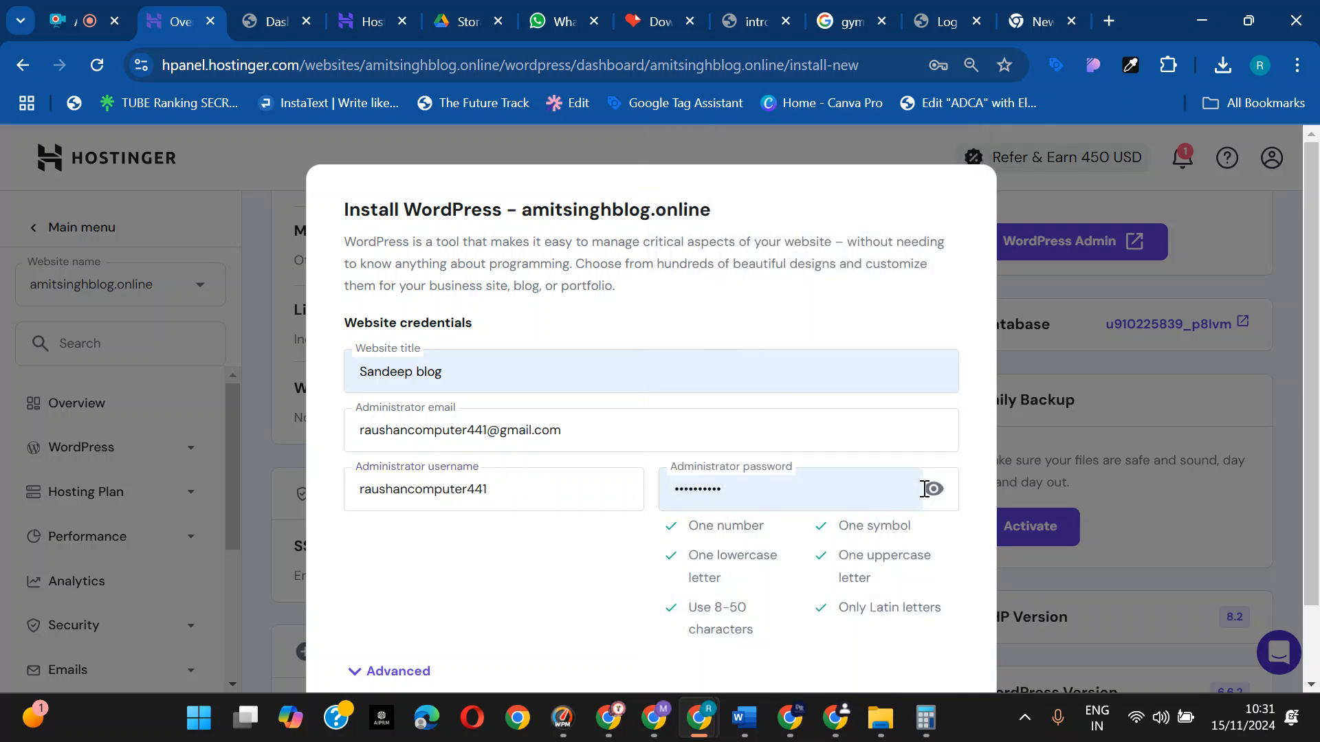
- Install WordPress version 6.7 in English with PHP 8.2 and updates limited to minor versions
click(931, 490)
scroll(922, 508, down, 3)
click(917, 639)
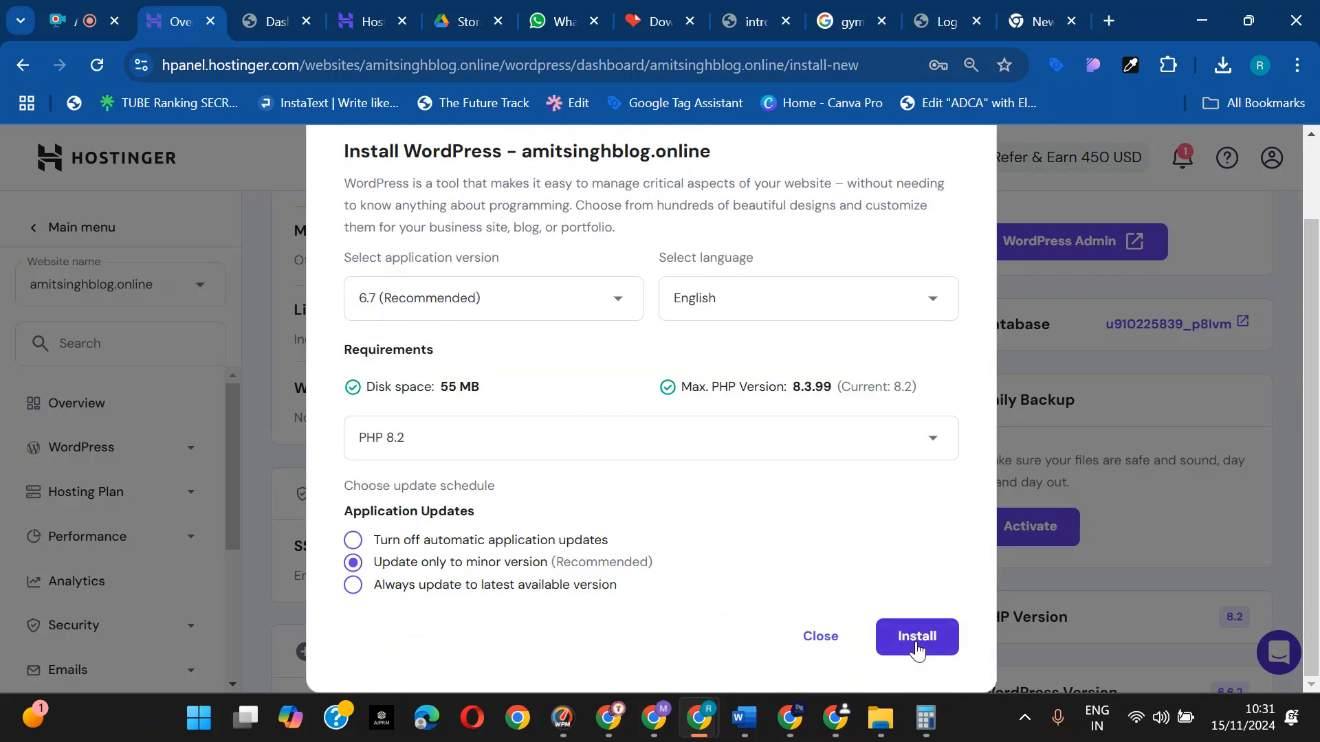
click(916, 640)
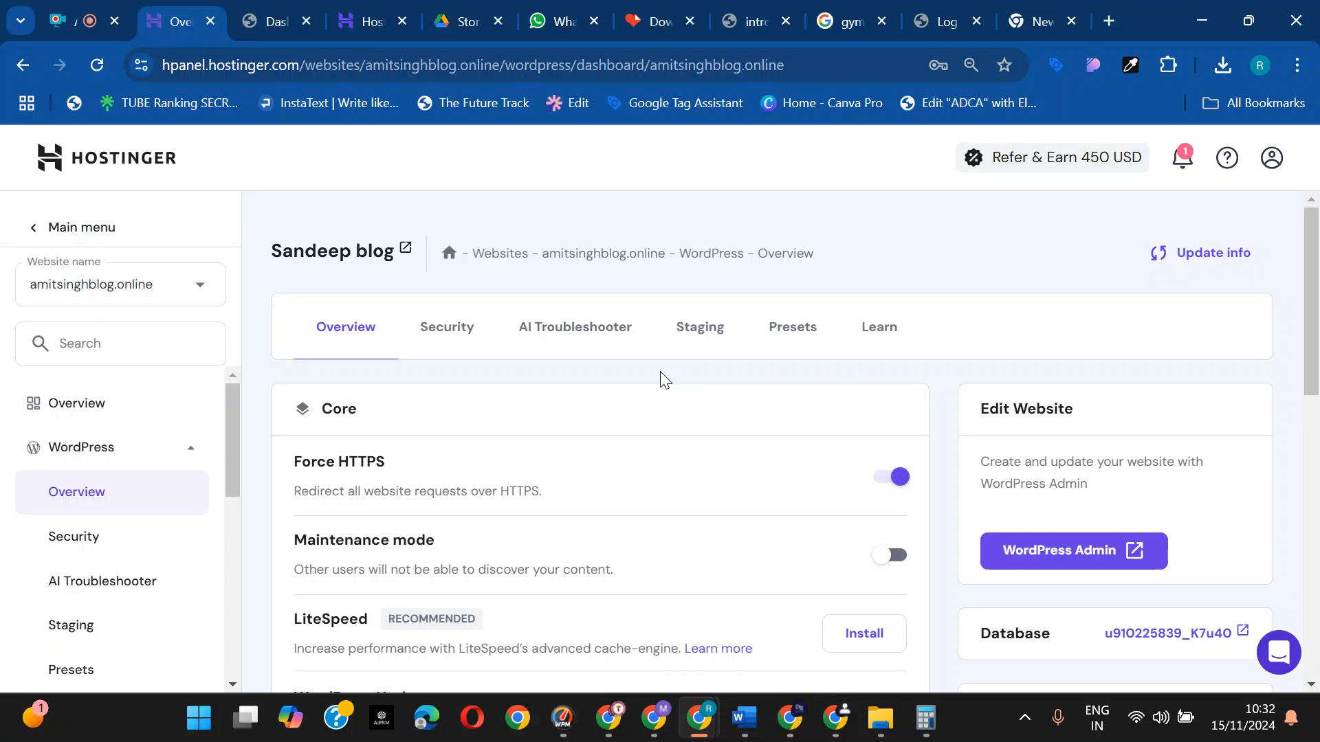
- Launch the new installation's WordPress admin from hPanel and close the old site's expired dashboard tab
click(1070, 549)
click(347, 8)
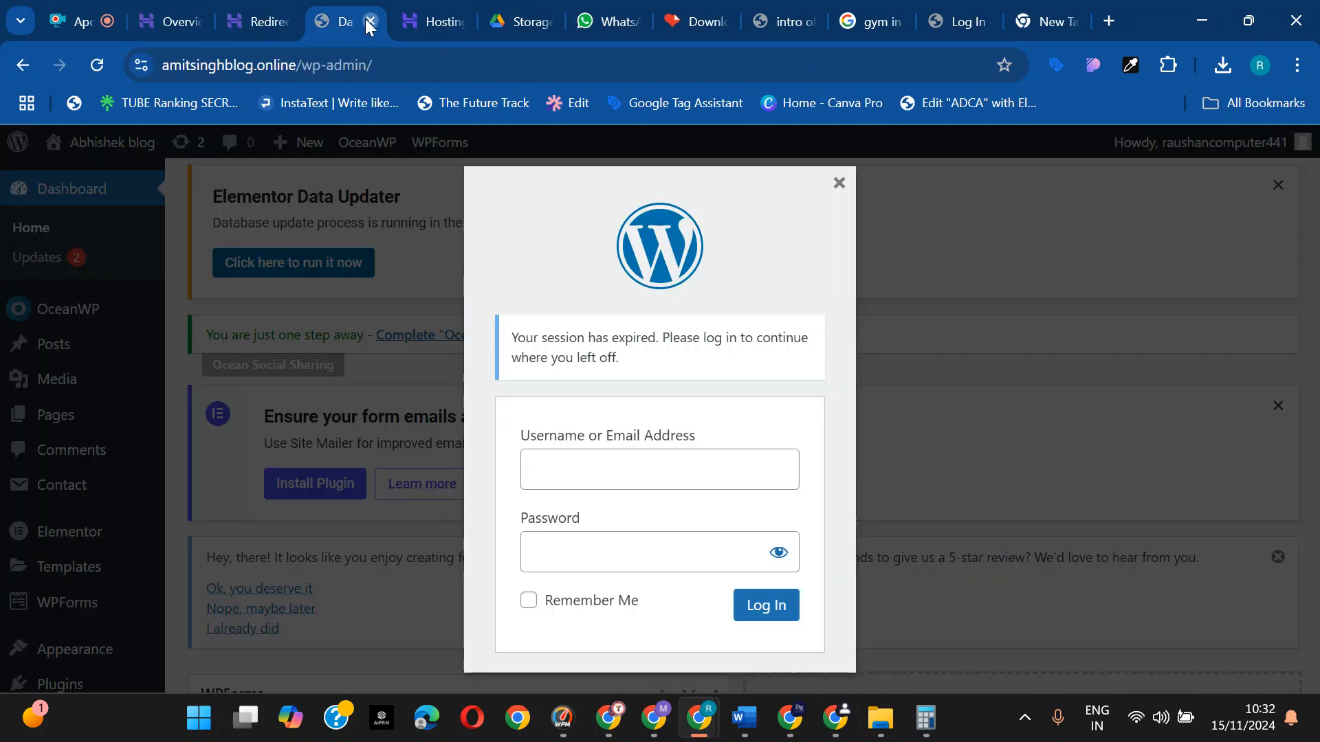
click(368, 20)
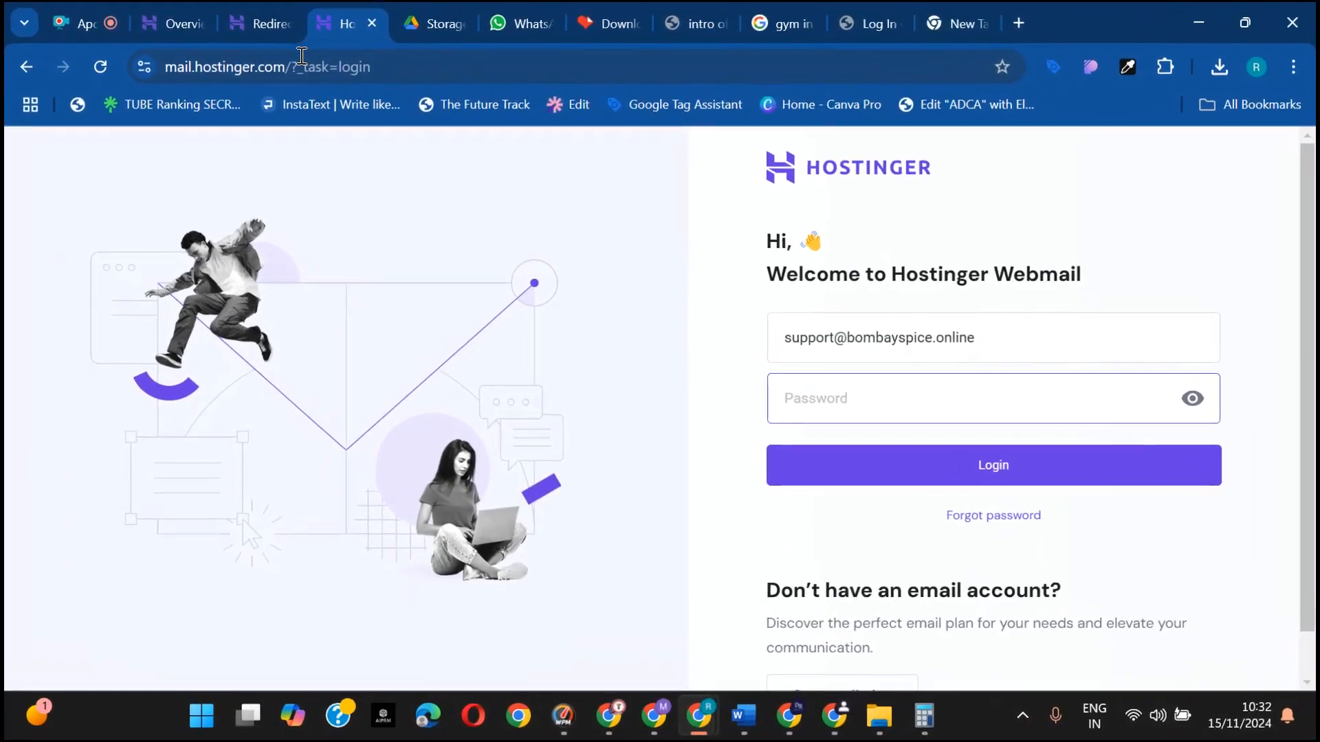
click(268, 23)
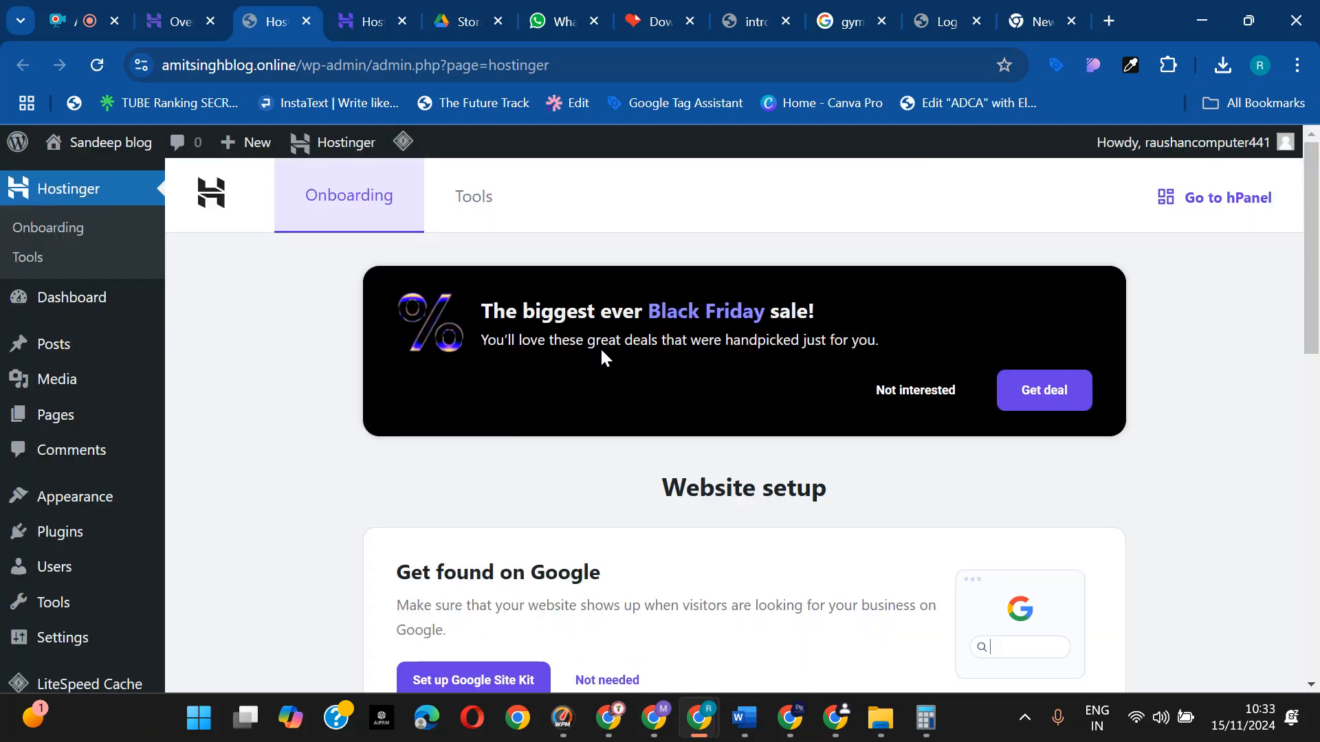
- Decline the Black Friday offer and look through the website setup and Learn WordPress sections of the Hostinger onboarding page
click(937, 390)
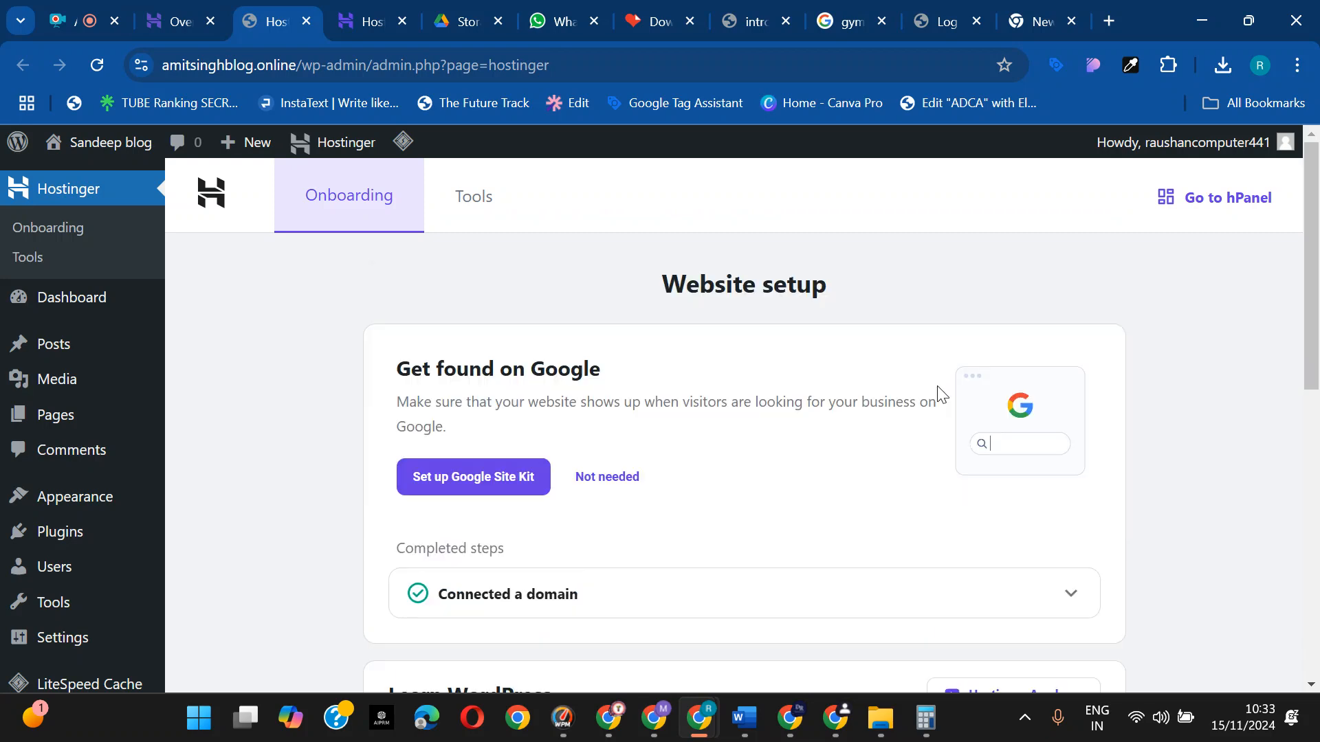
scroll(363, 336, down, 7)
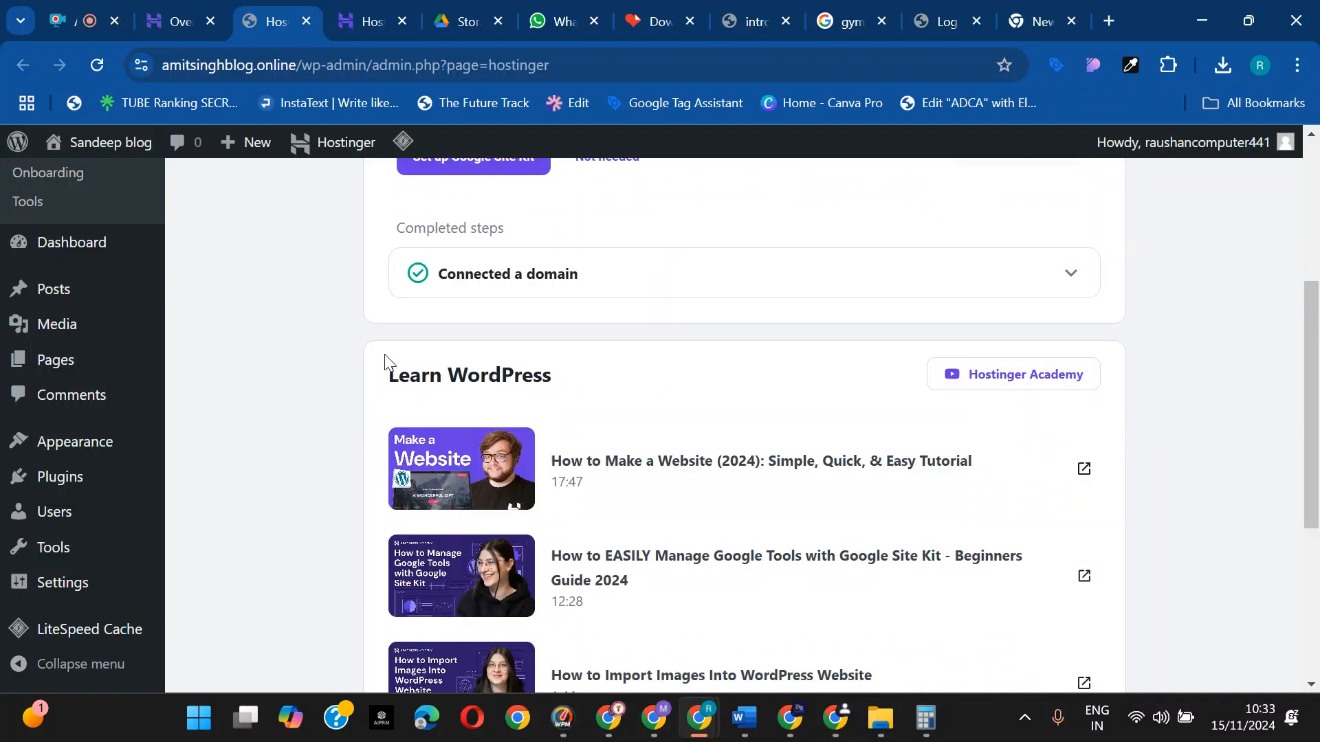
scroll(388, 369, up, 5)
scroll(390, 371, down, 5)
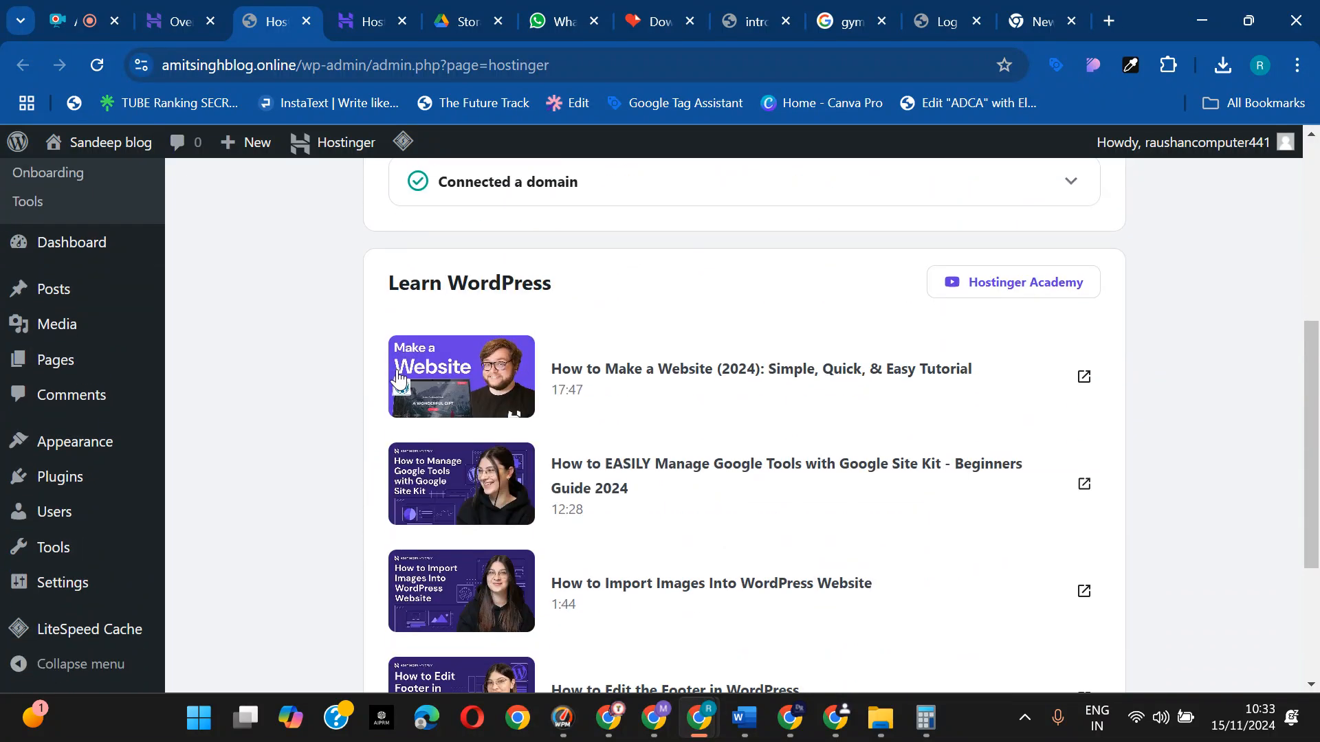
scroll(397, 377, up, 6)
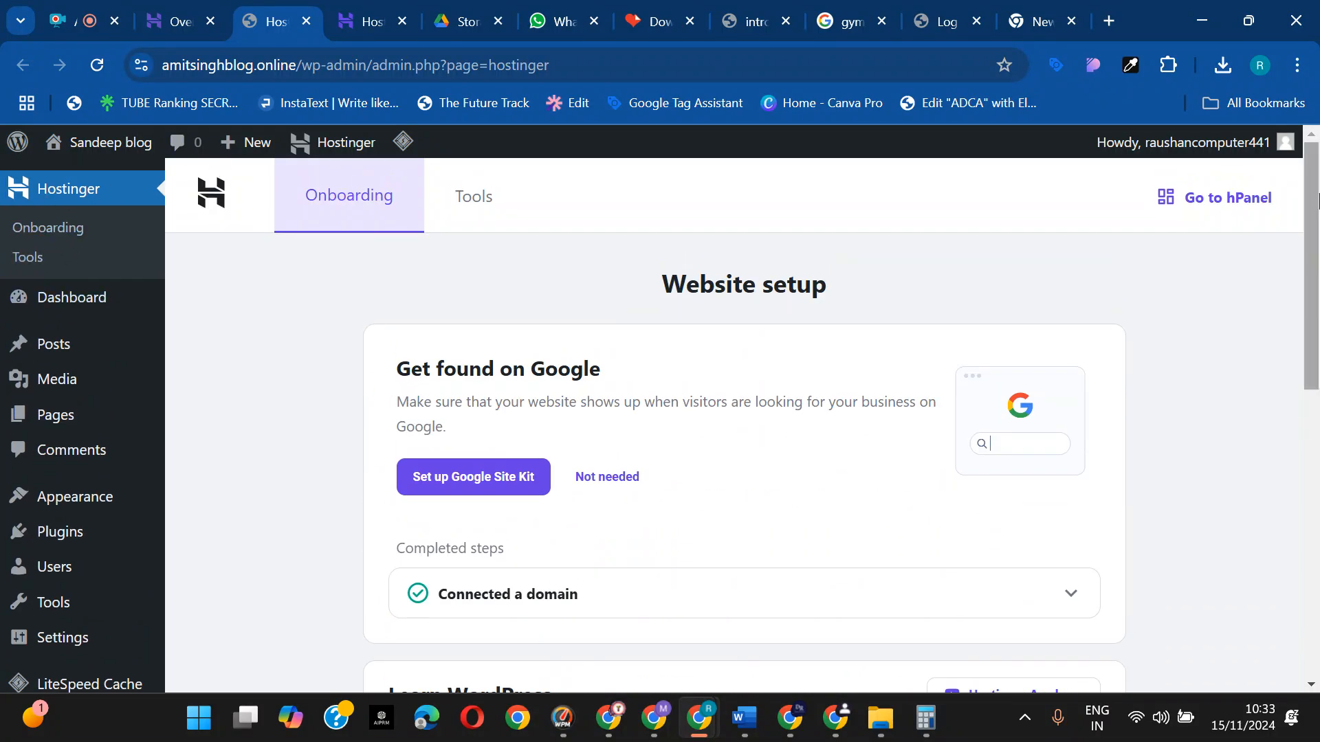
scroll(1293, 343, down, 8)
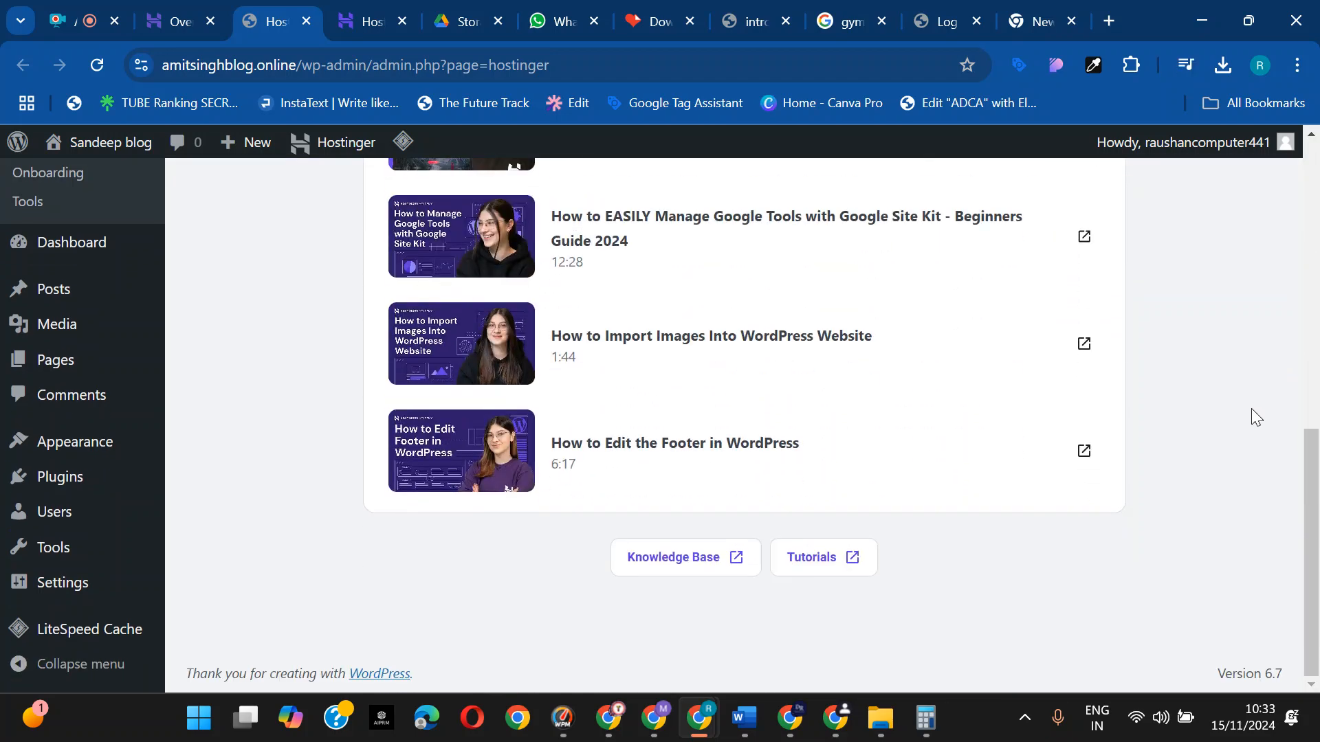
scroll(1252, 410, up, 5)
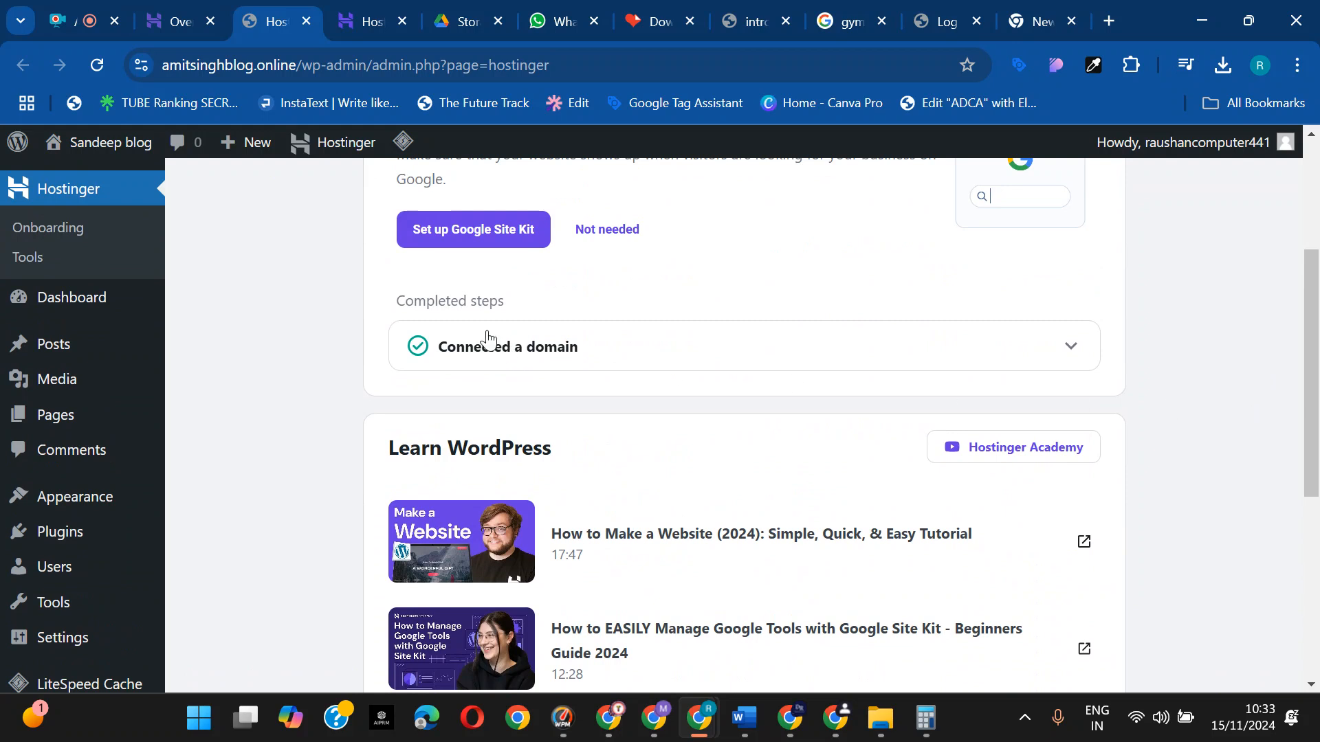
- Close the unneeded browser tabs, from Hostinger Webmail through the chachabhatija.online login page
click(55, 7)
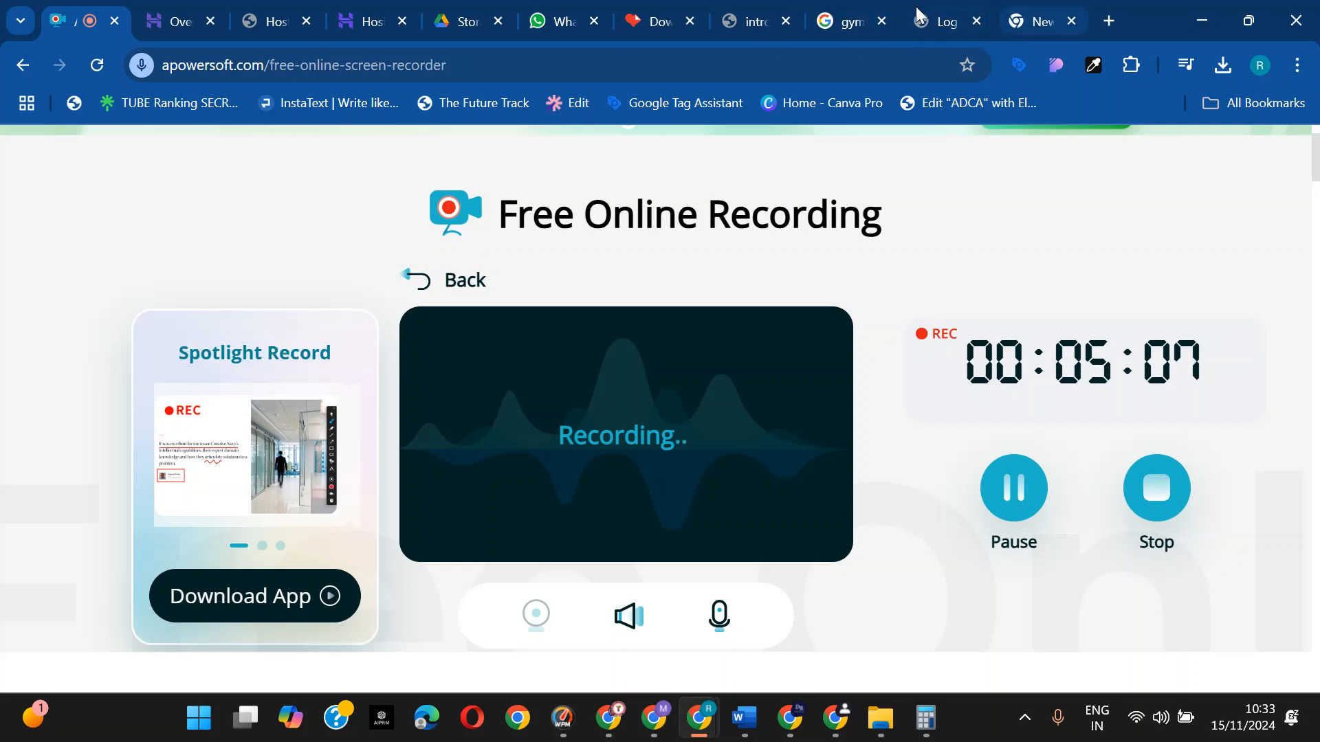
click(375, 22)
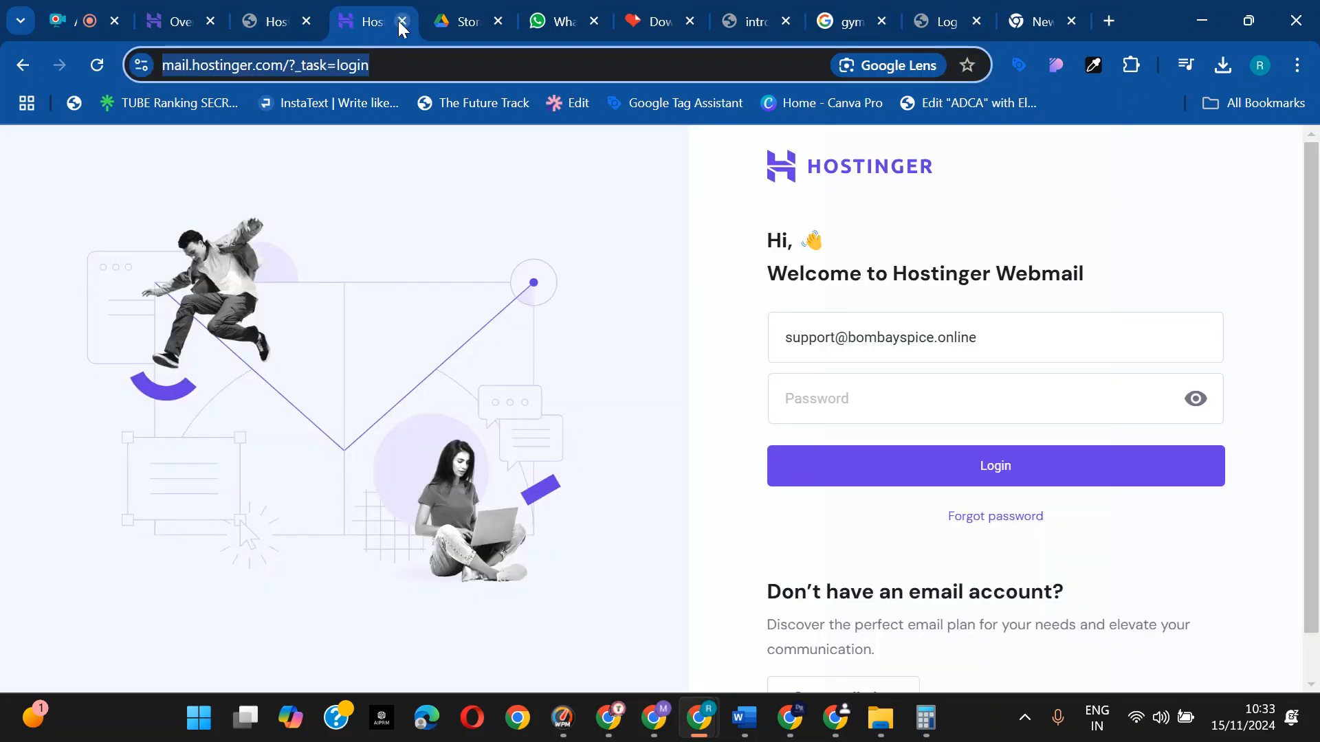
click(401, 21)
click(402, 21)
click(402, 22)
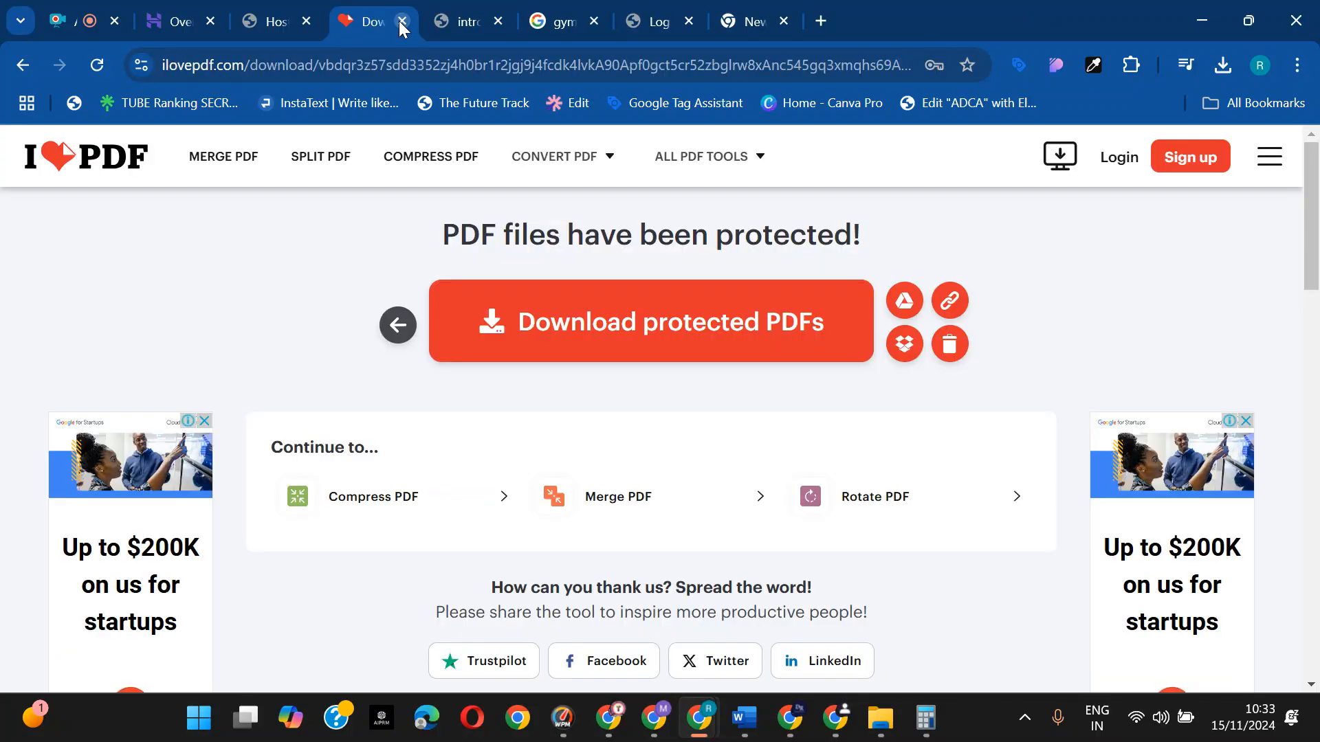
click(402, 22)
click(401, 21)
click(402, 21)
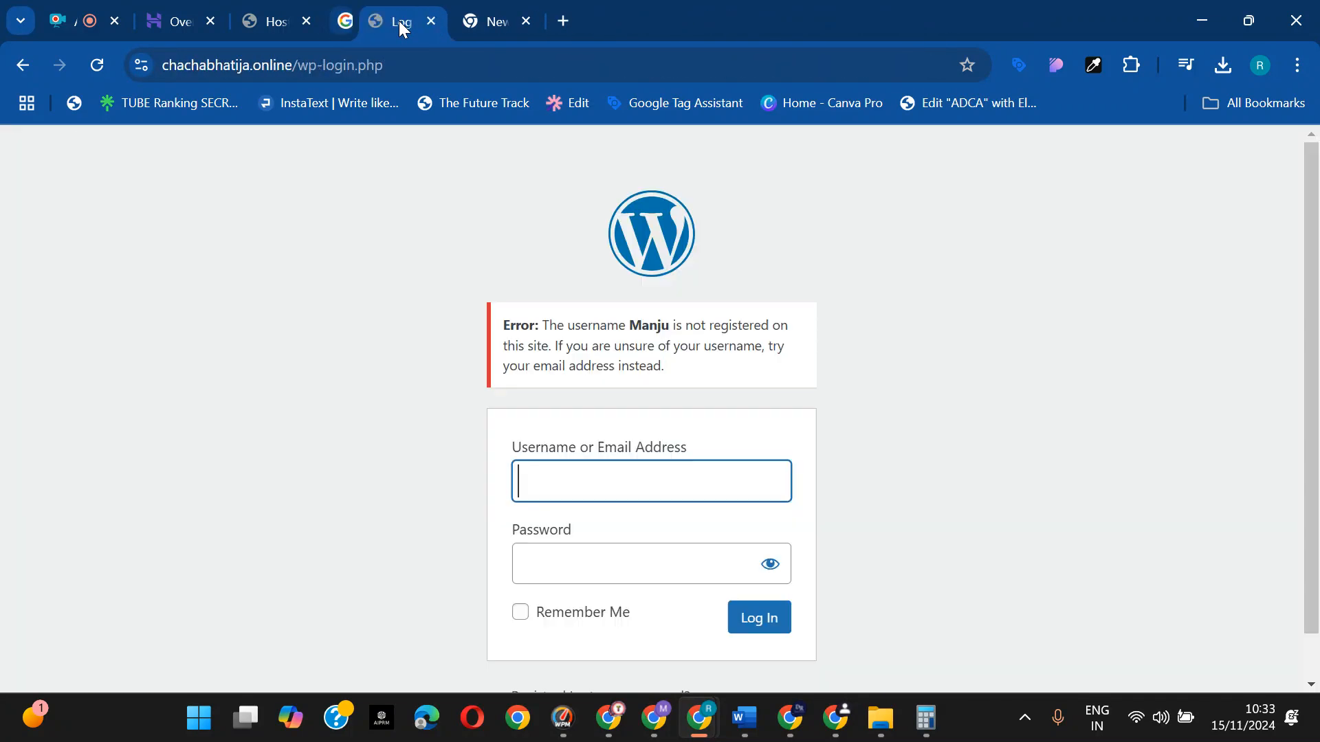
click(402, 21)
- Review the hPanel WordPress overview, return to the WordPress admin and open its Dashboard home page
click(182, 22)
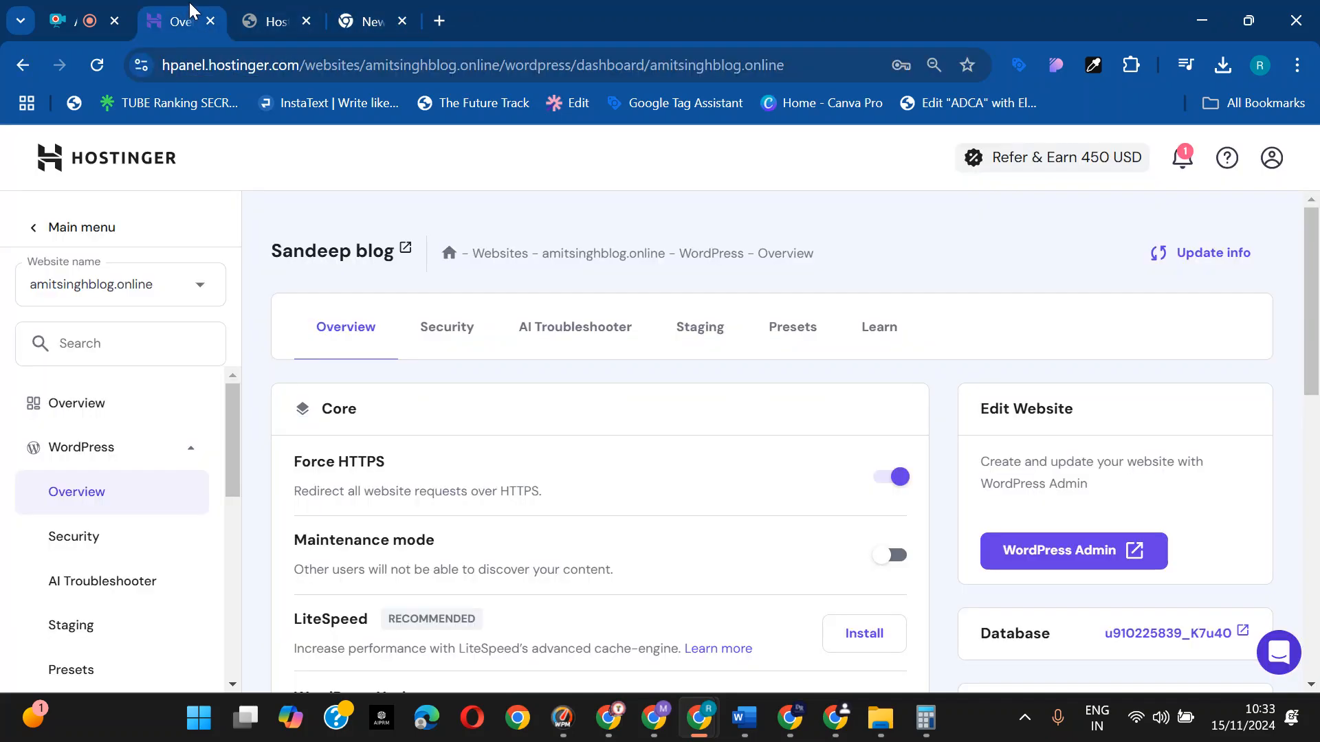
scroll(324, 437, down, 5)
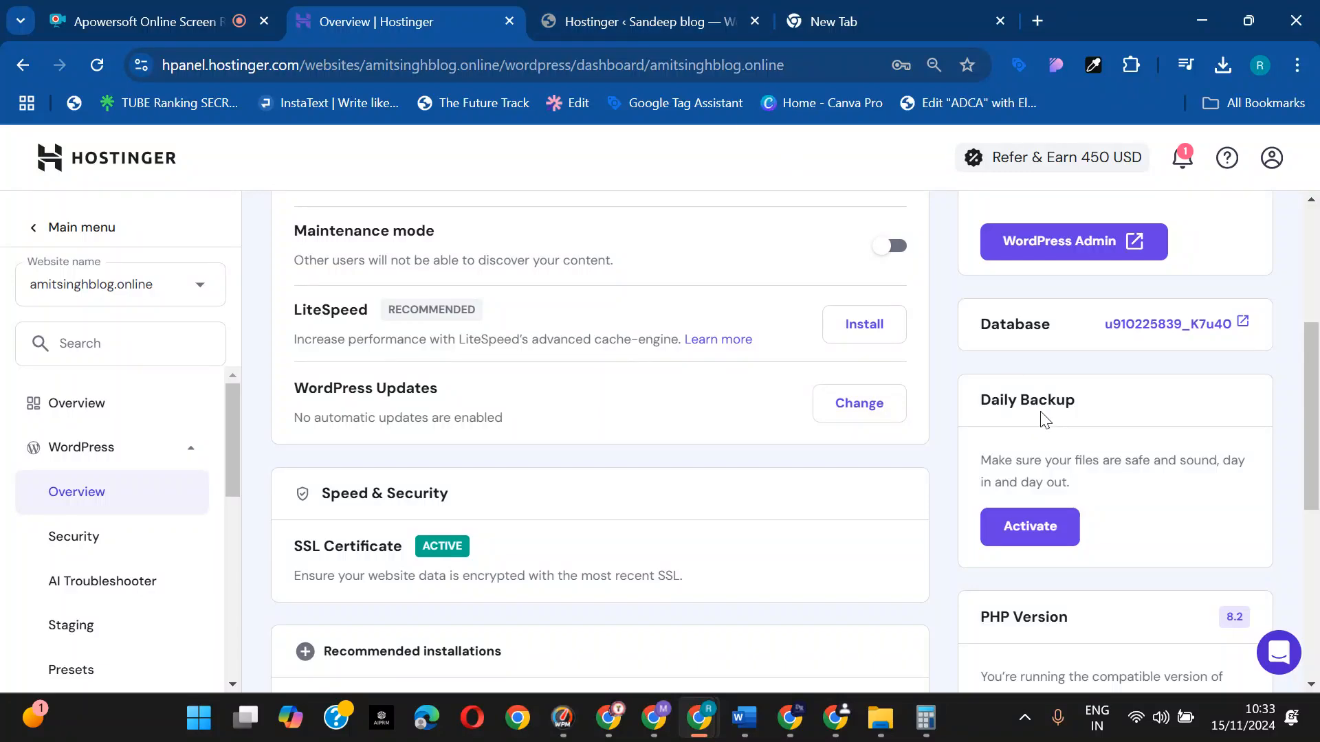
click(598, 14)
scroll(316, 297, up, 4)
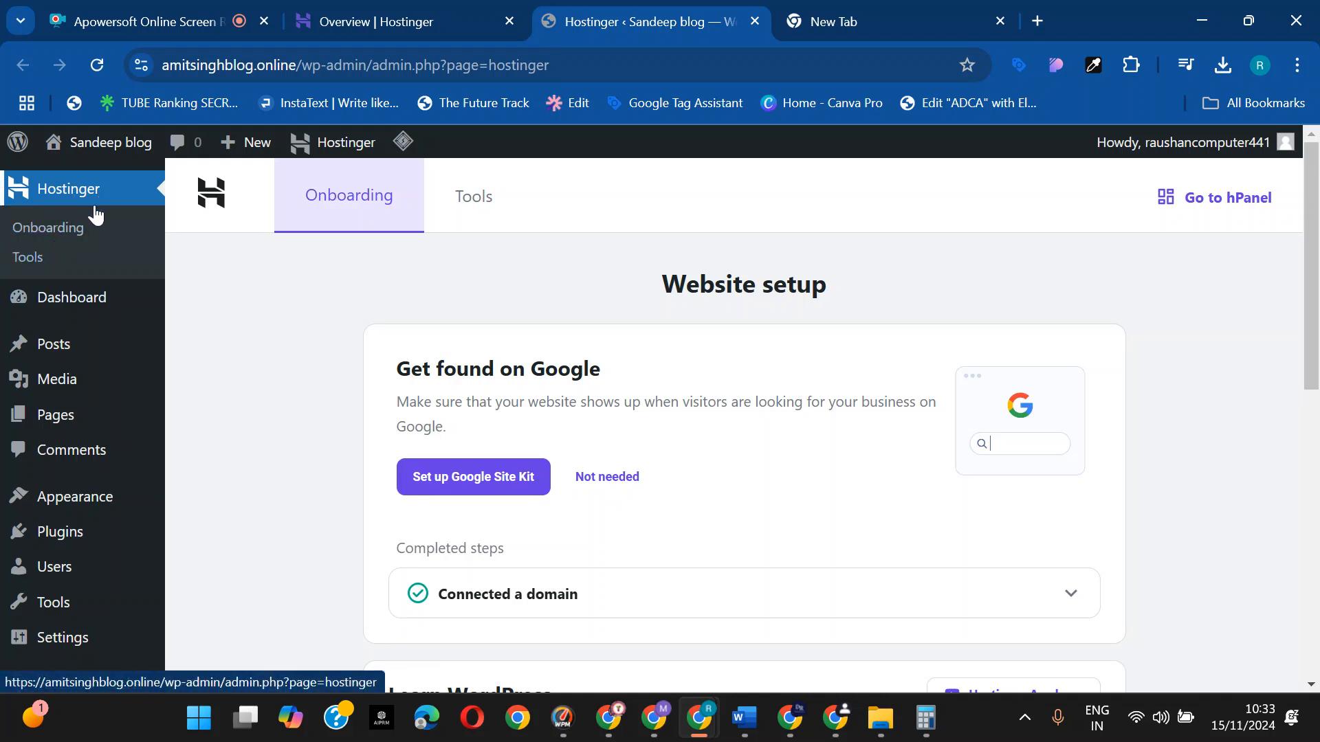
scroll(100, 310, down, 3)
mouse_move(103, 295)
click(114, 260)
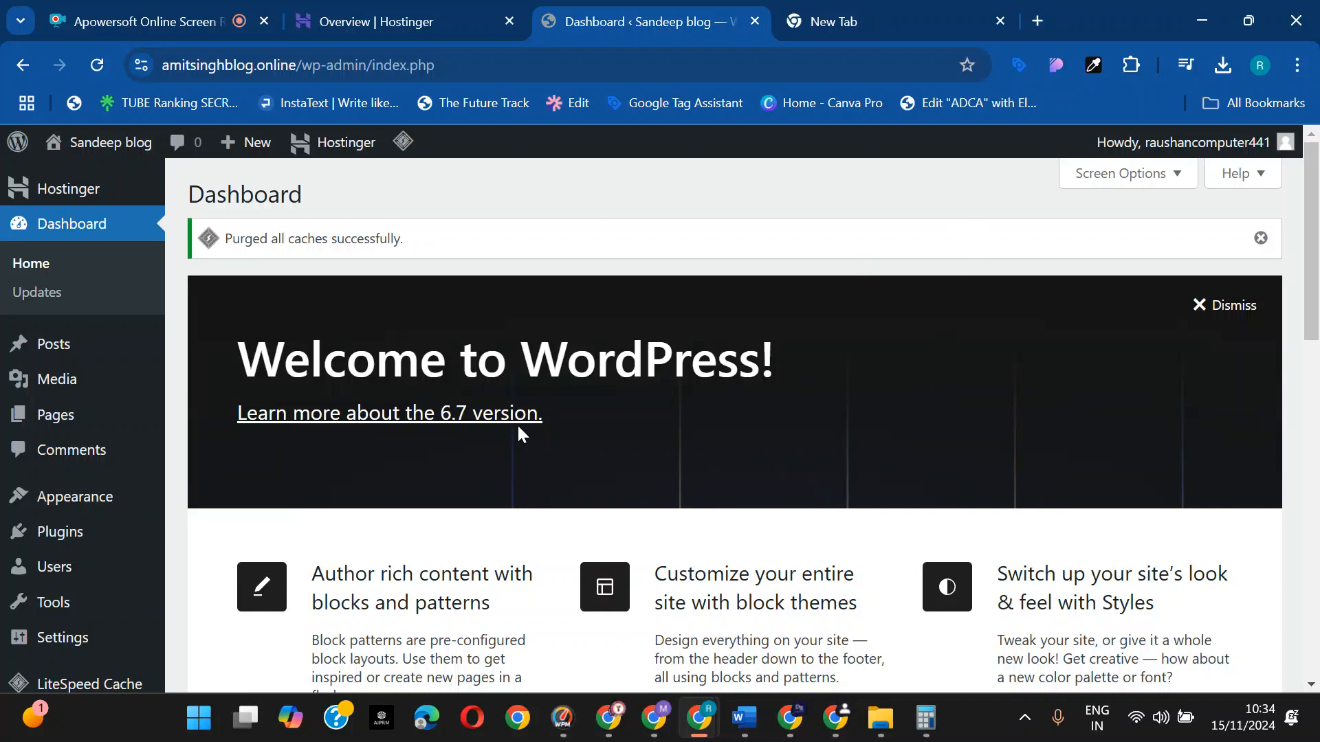
- Hide Site Health Status, At a Glance, Activity, Quick Draft, WordPress Events and News, and Welcome from the dashboard using Screen Options
scroll(518, 433, down, 6)
scroll(501, 422, up, 6)
click(1196, 169)
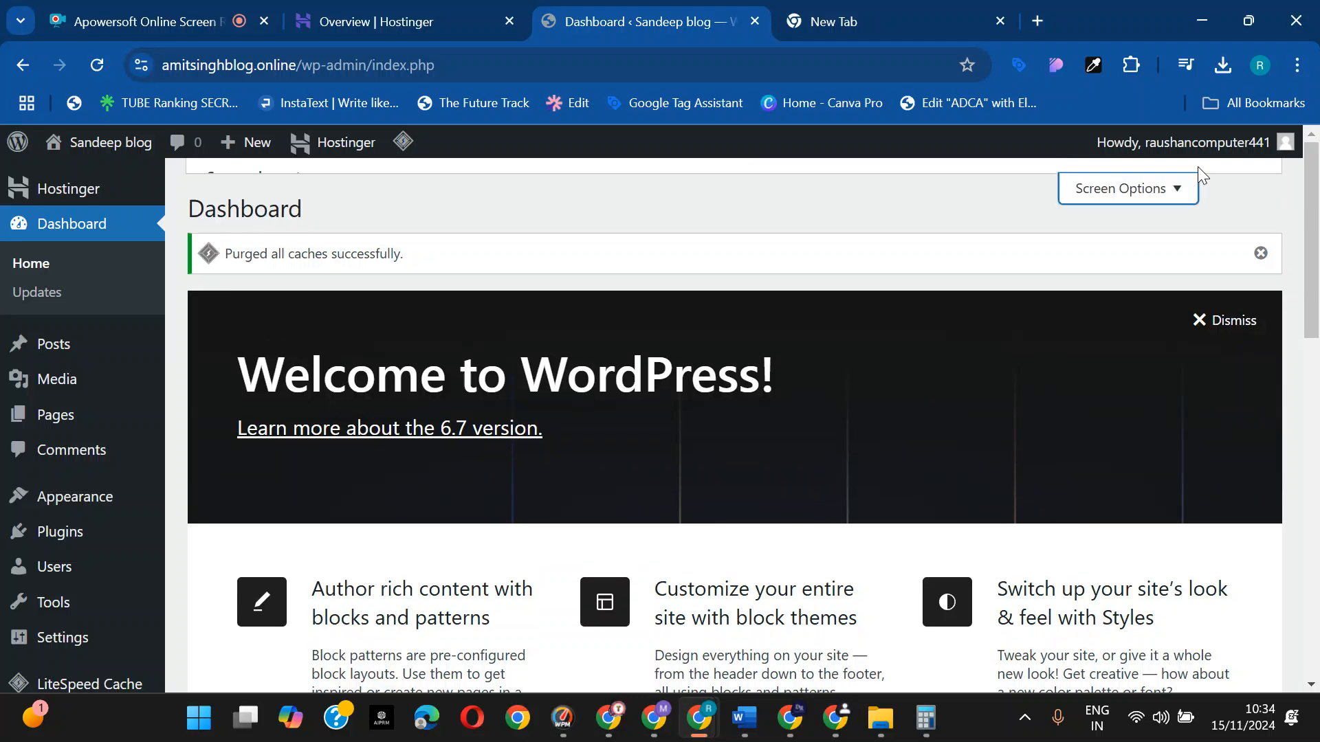
click(273, 284)
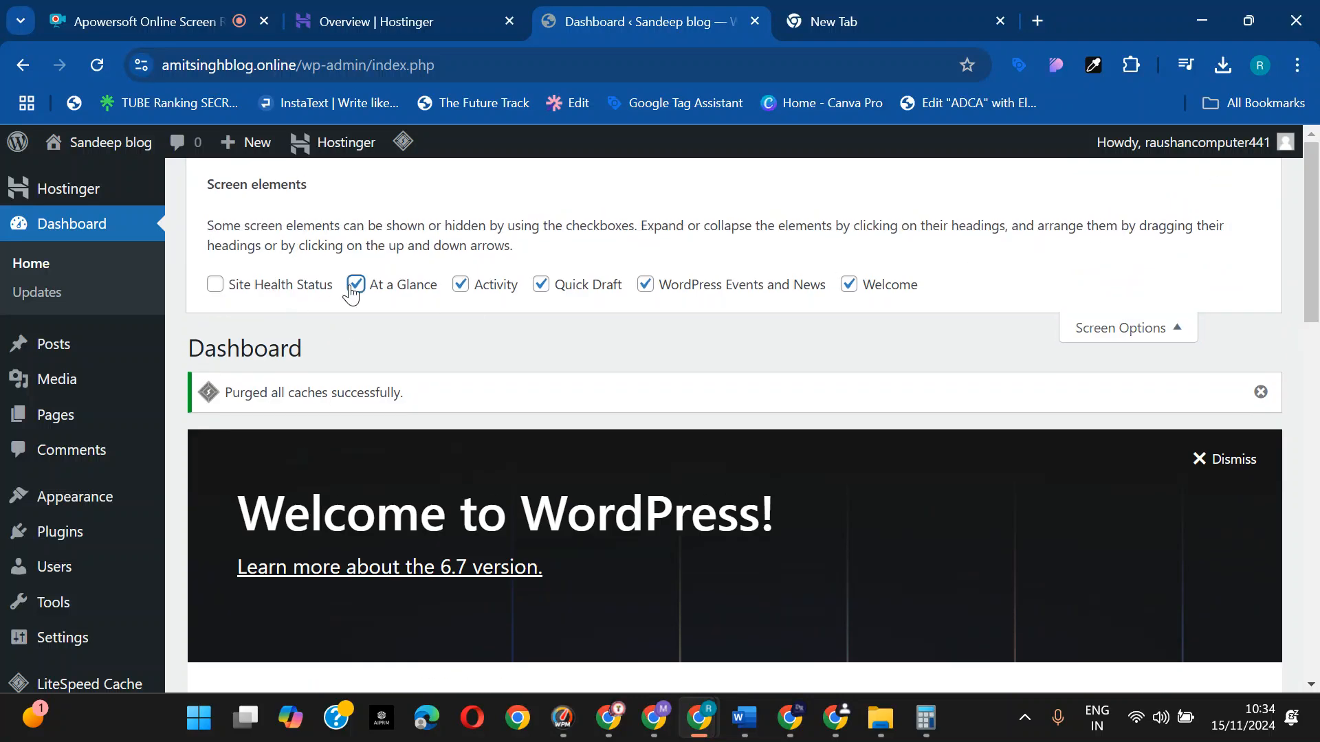
click(354, 287)
click(463, 289)
click(540, 284)
drag(651, 286, 665, 286)
click(851, 286)
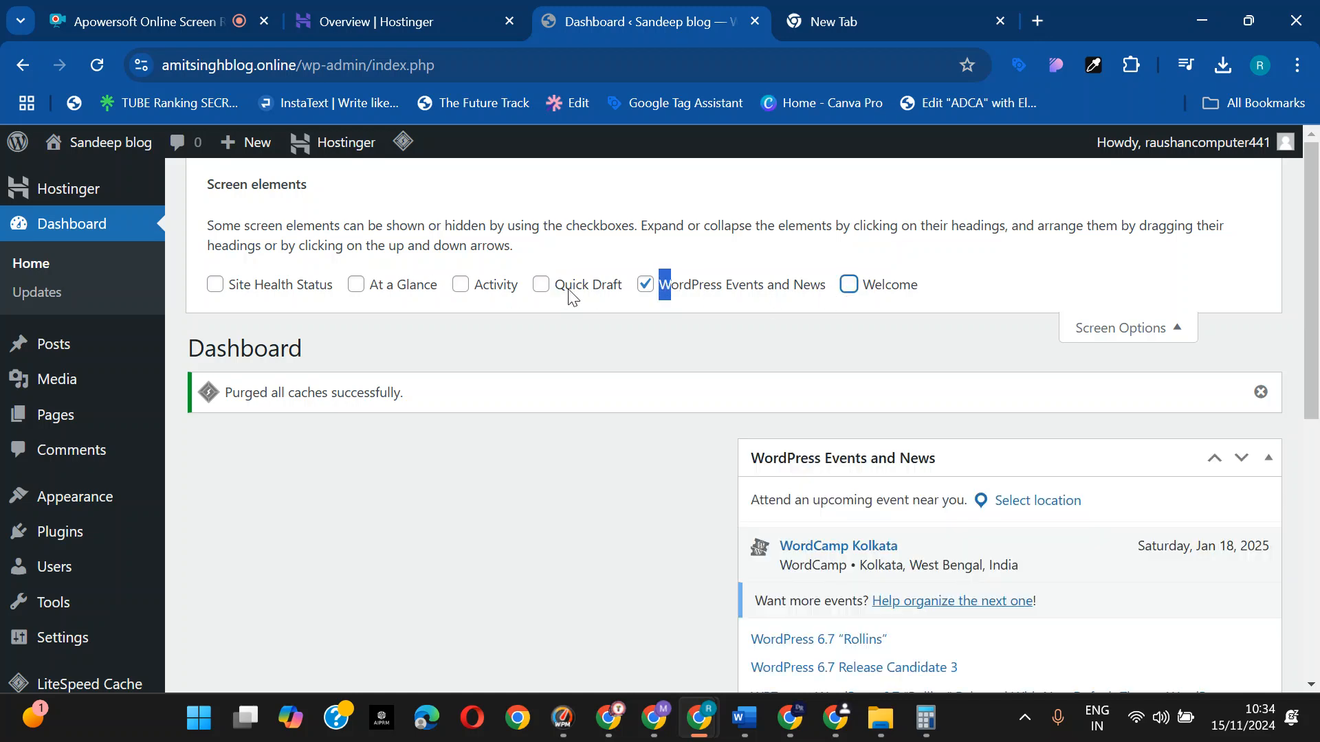
click(659, 291)
click(1146, 342)
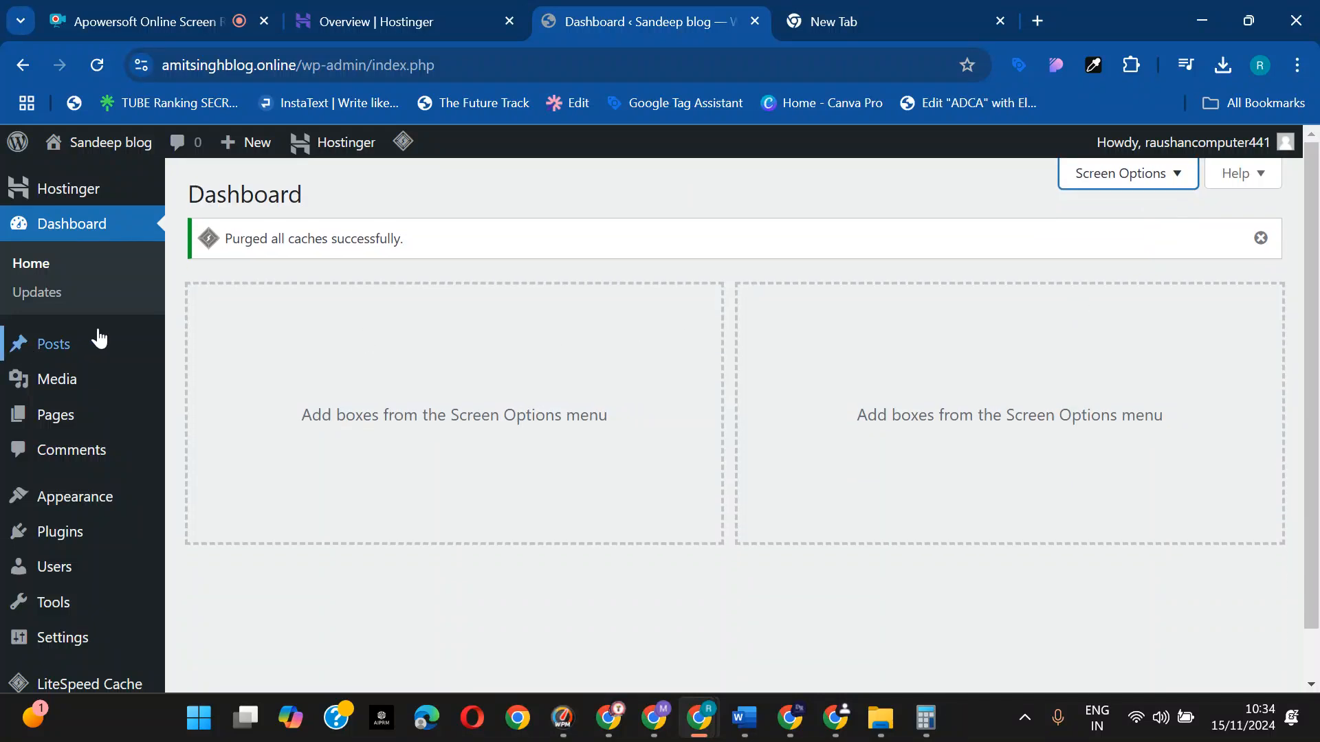
scroll(89, 330, down, 1)
mouse_move(81, 319)
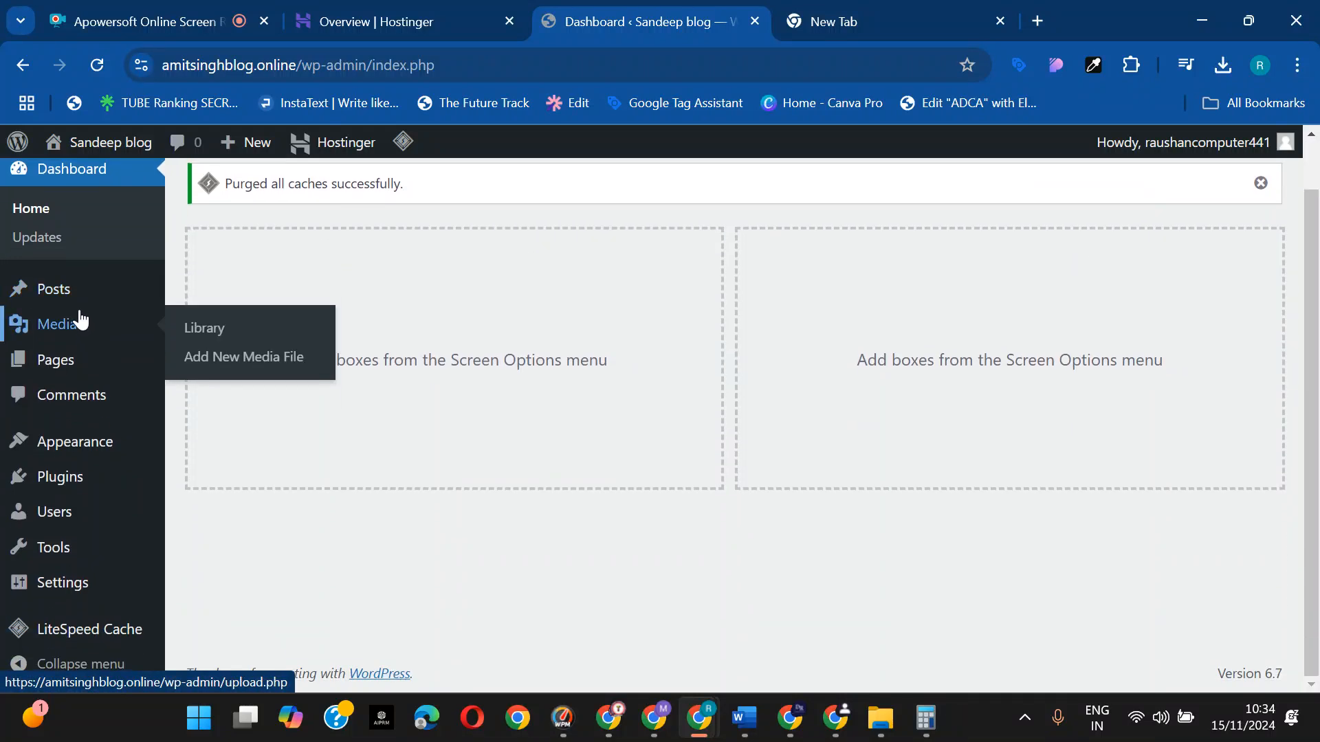
- Switch to the empty browser tab and open cricbuzz.com as an example website
click(884, 19)
text(hos)
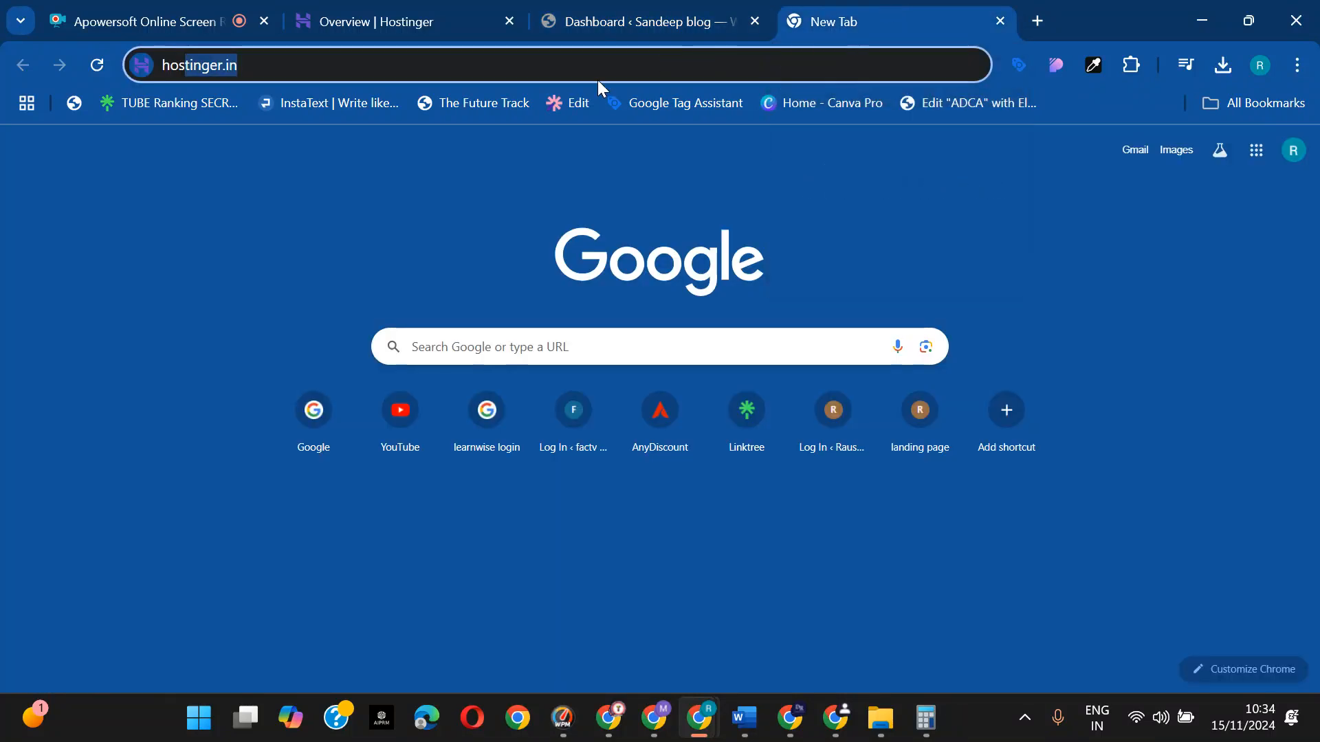
key(ctrl+a)
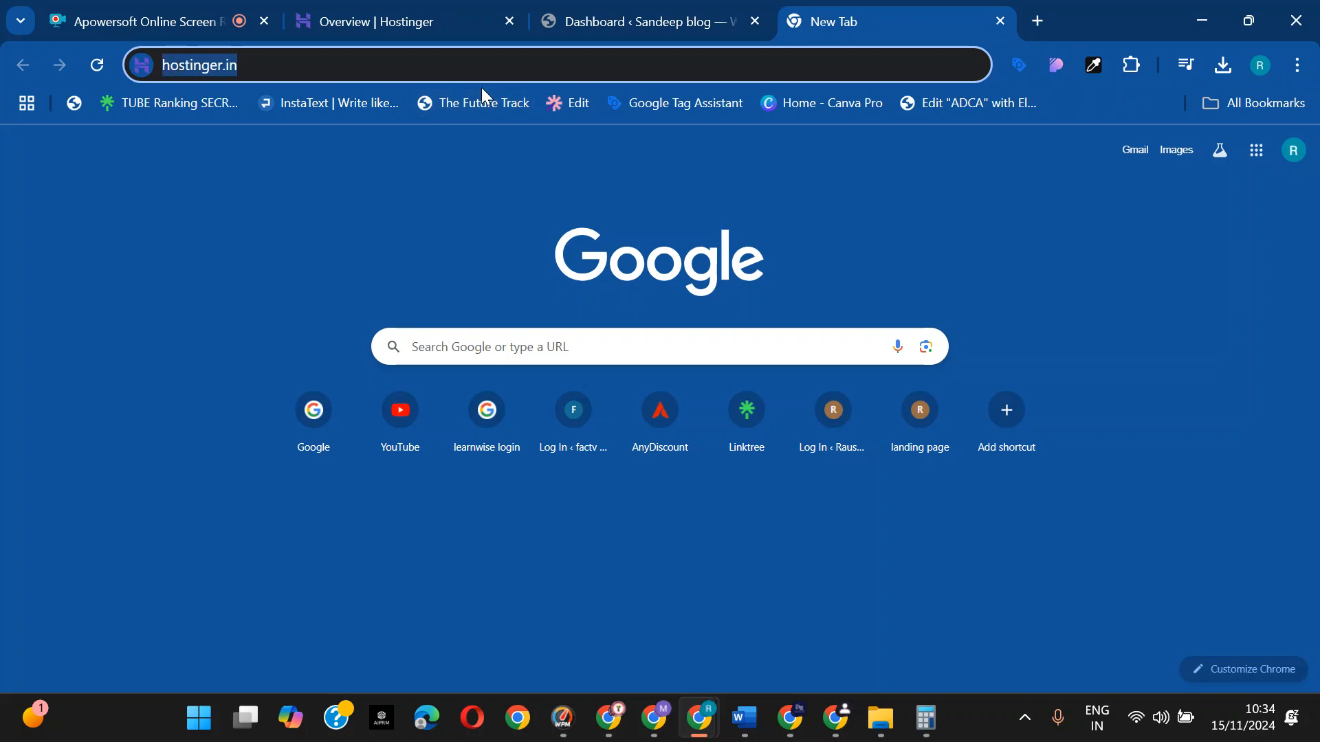
text(cricbuzz.com)
key(Return)
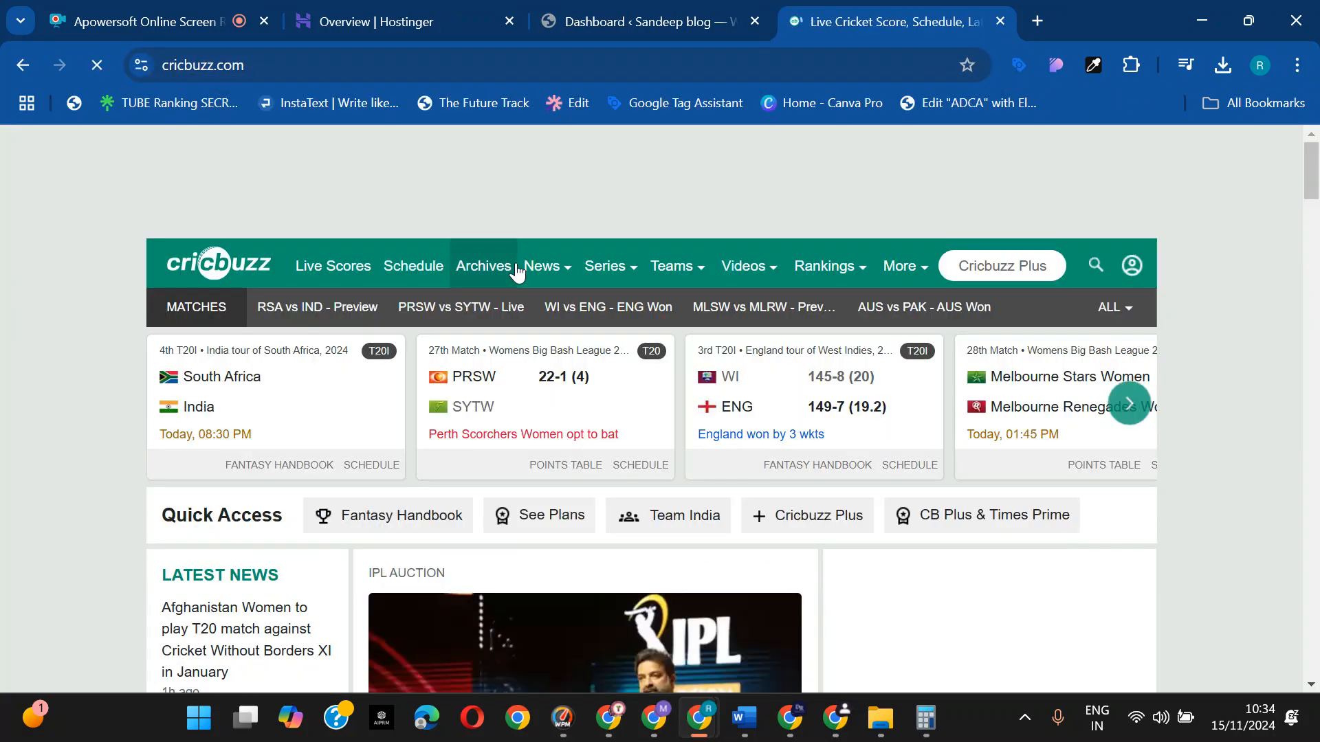
- Open the news article "IPL auction to have two sets of marquee players" and look through its text
scroll(566, 333, down, 7)
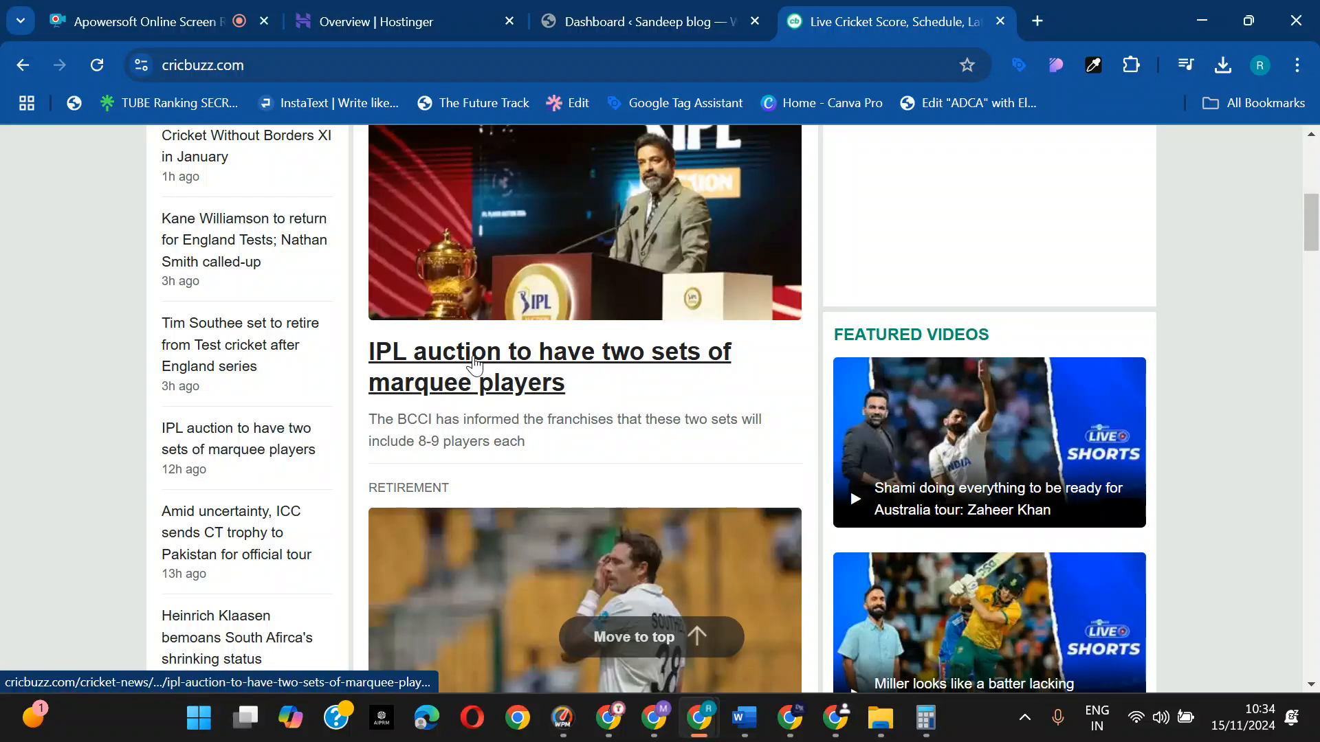
click(617, 357)
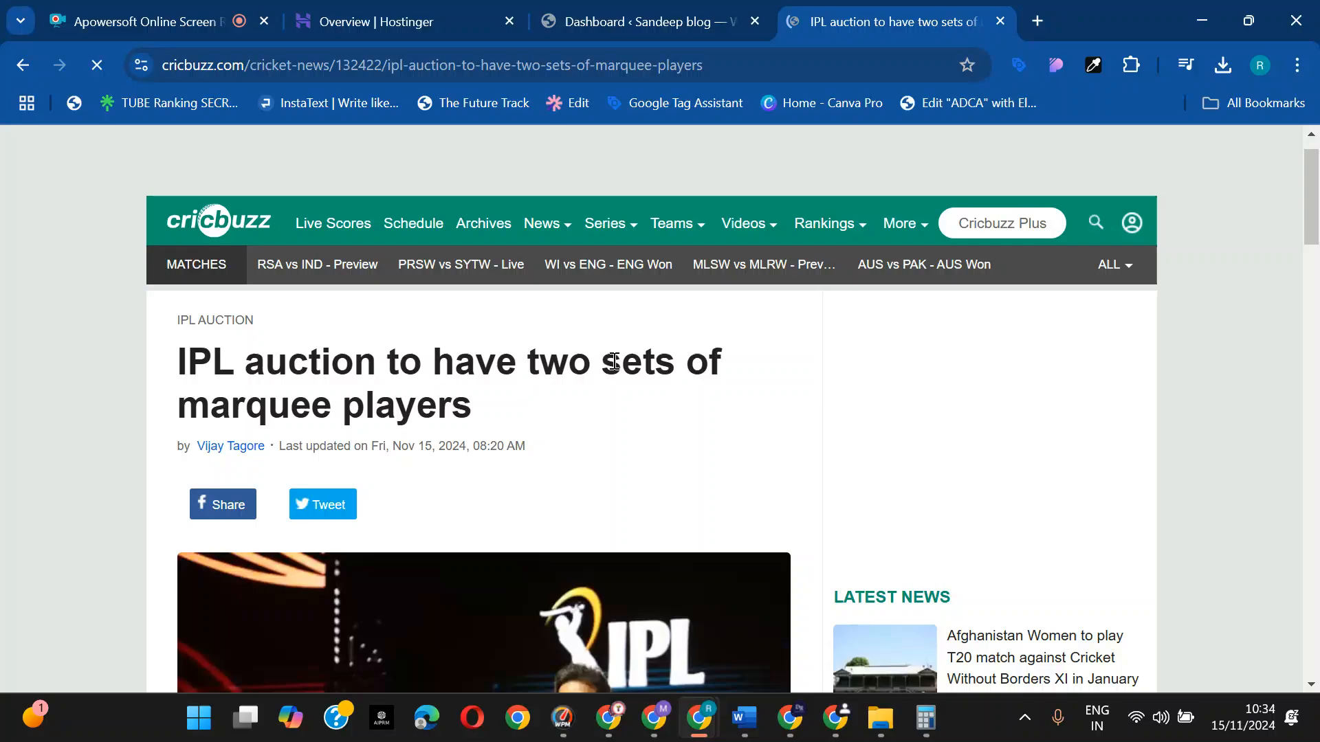
scroll(609, 371, down, 8)
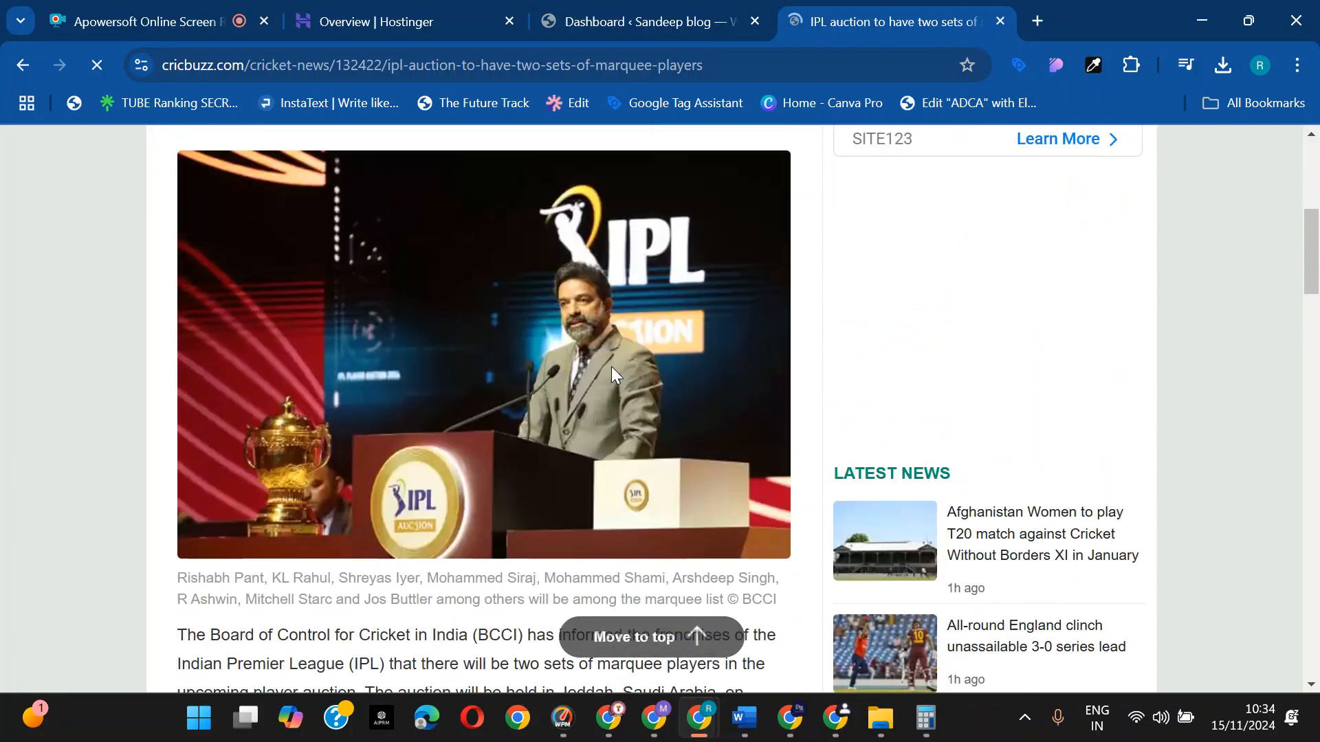
scroll(609, 374, down, 5)
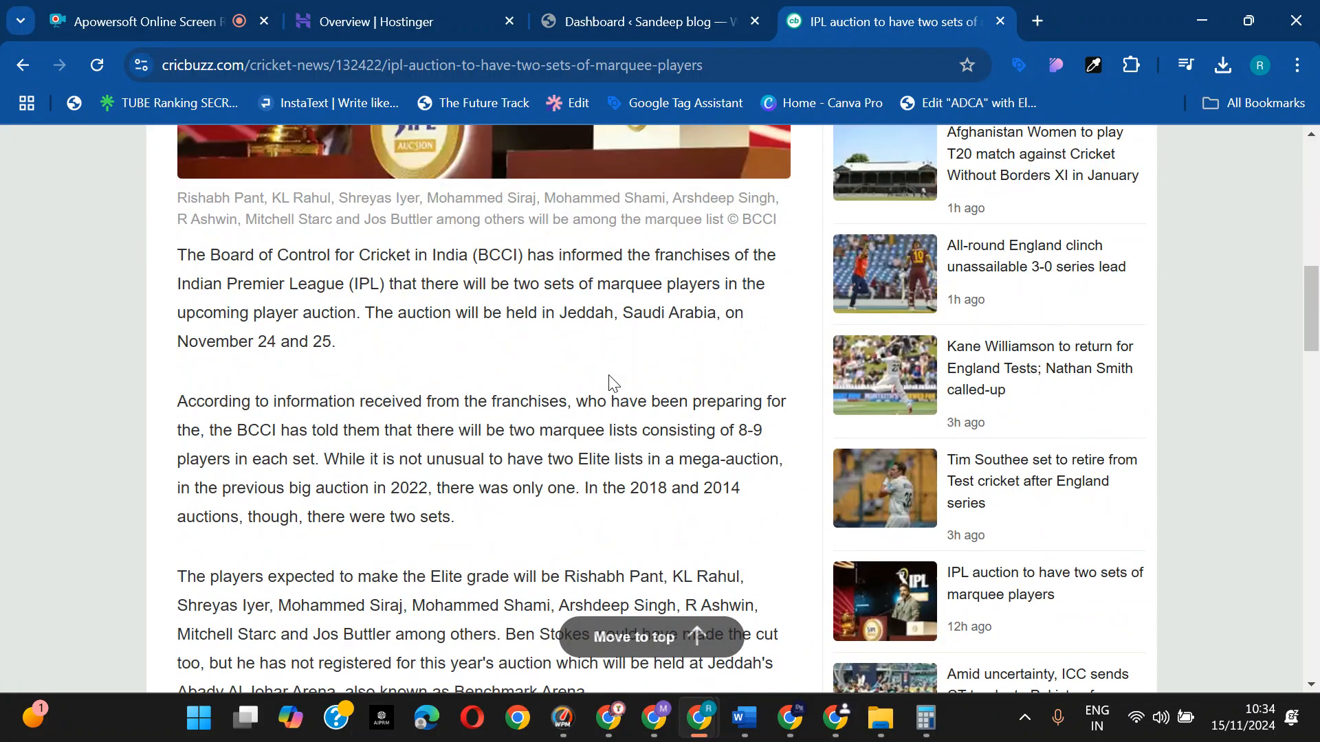
scroll(609, 382, down, 10)
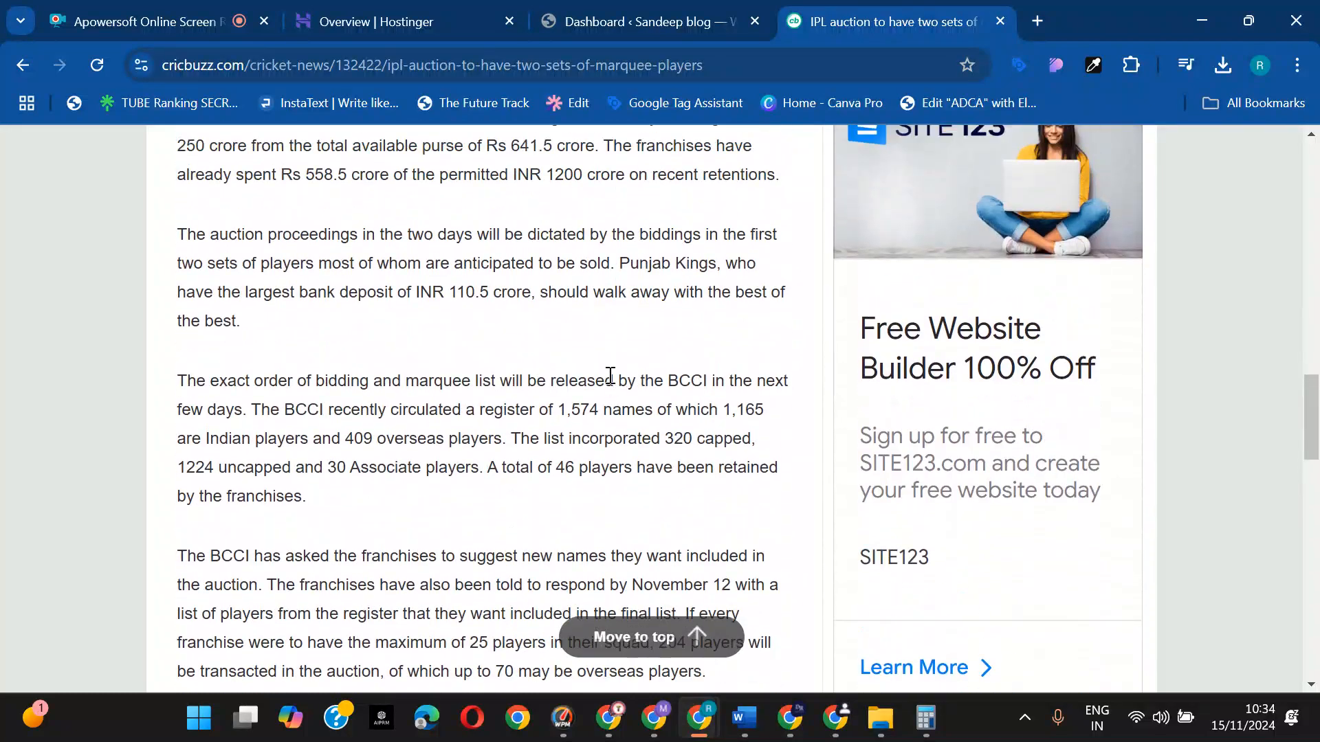
- Highlight the amount "110.5 crore" in the article's text, then return to the WordPress dashboard and view the Posts options
drag(450, 293, 517, 295)
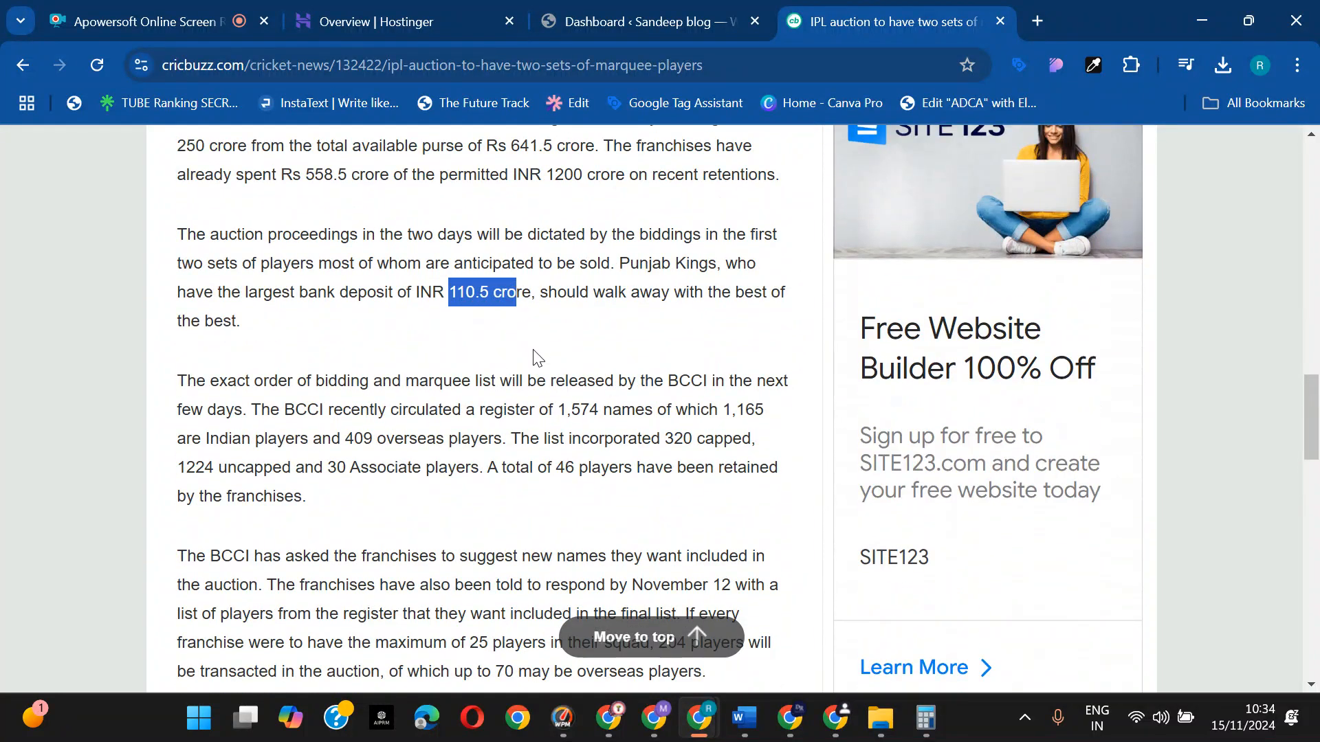
scroll(543, 347, up, 5)
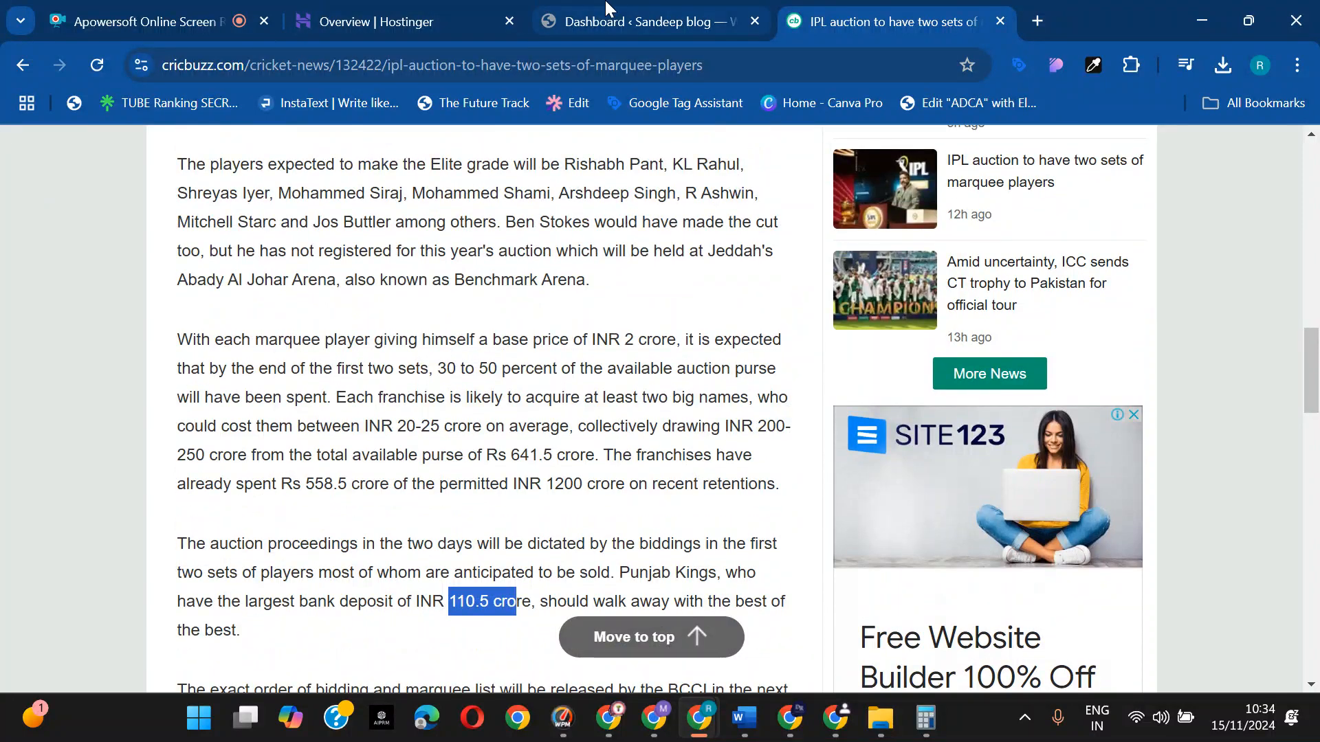
click(607, 9)
scroll(92, 302, down, 1)
mouse_move(90, 322)
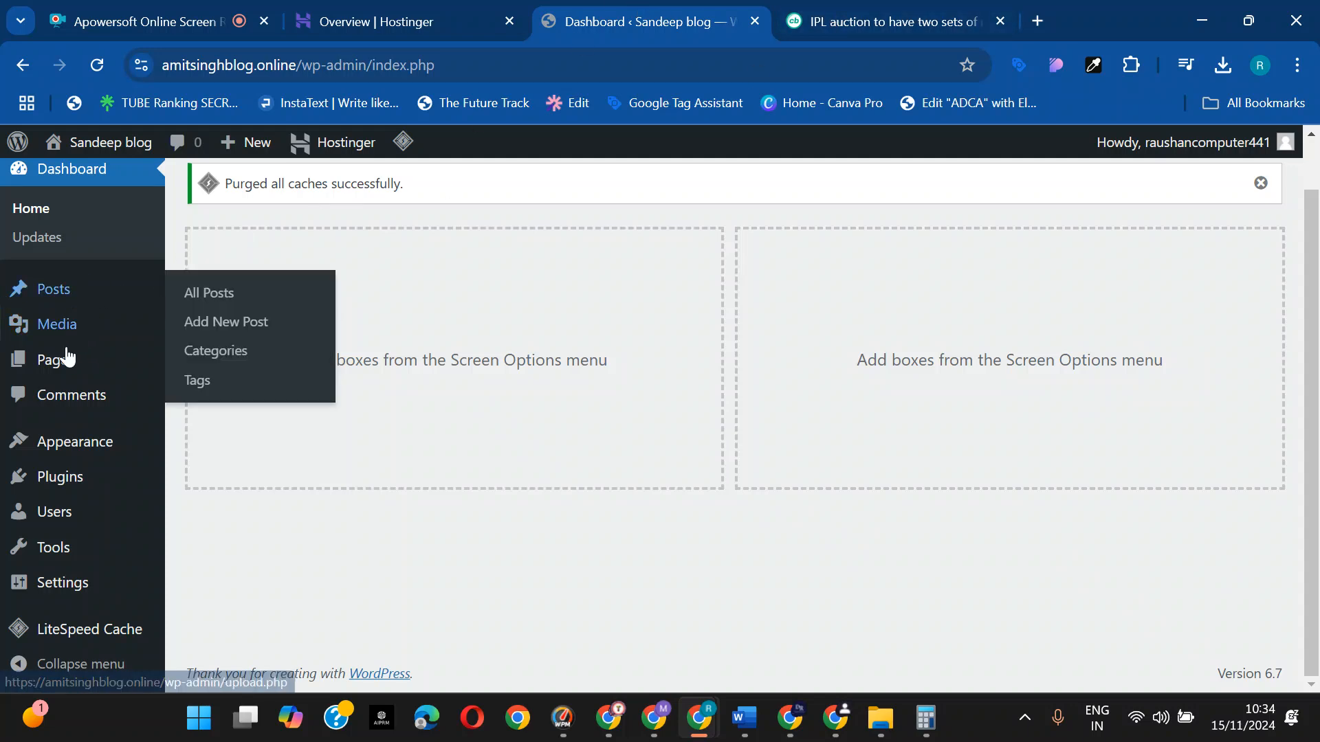
- Compare the article's photo and headline with the WordPress Media options, switching between the article and the dashboard
click(886, 22)
scroll(382, 334, up, 5)
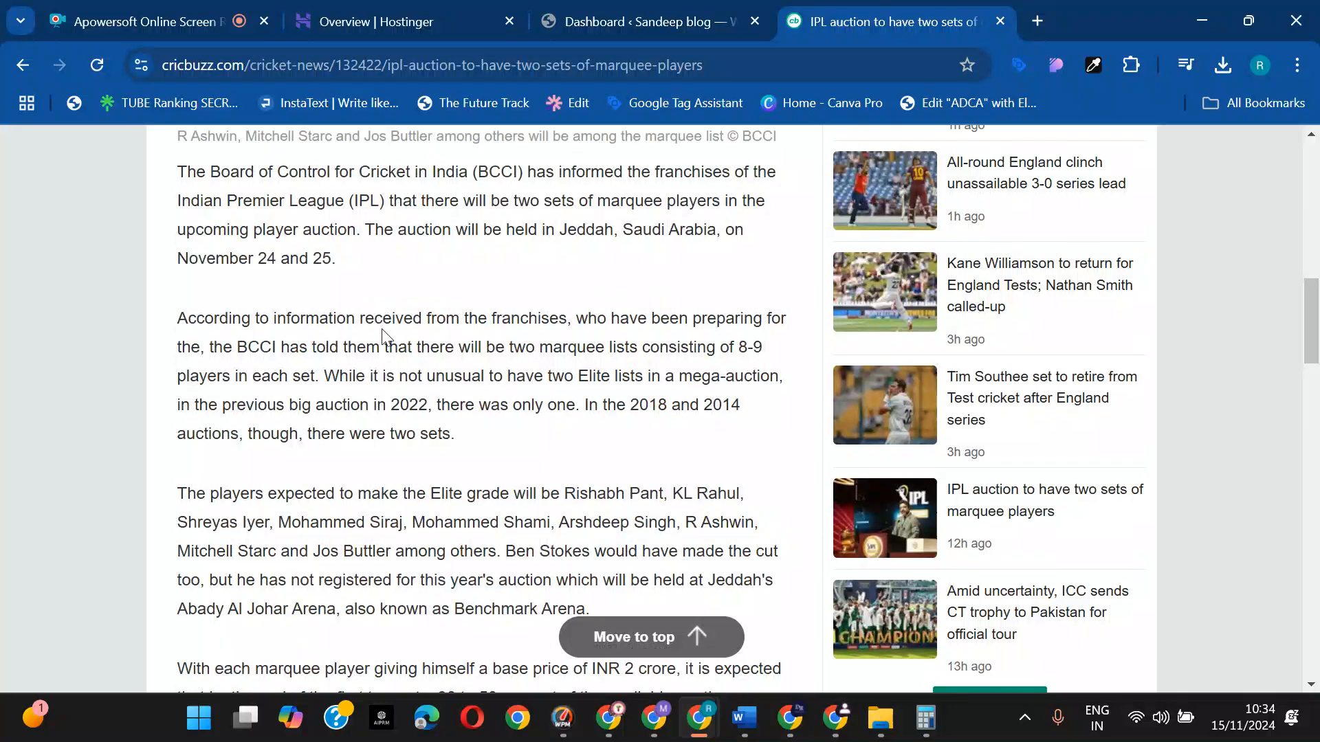
scroll(383, 333, up, 4)
click(647, 22)
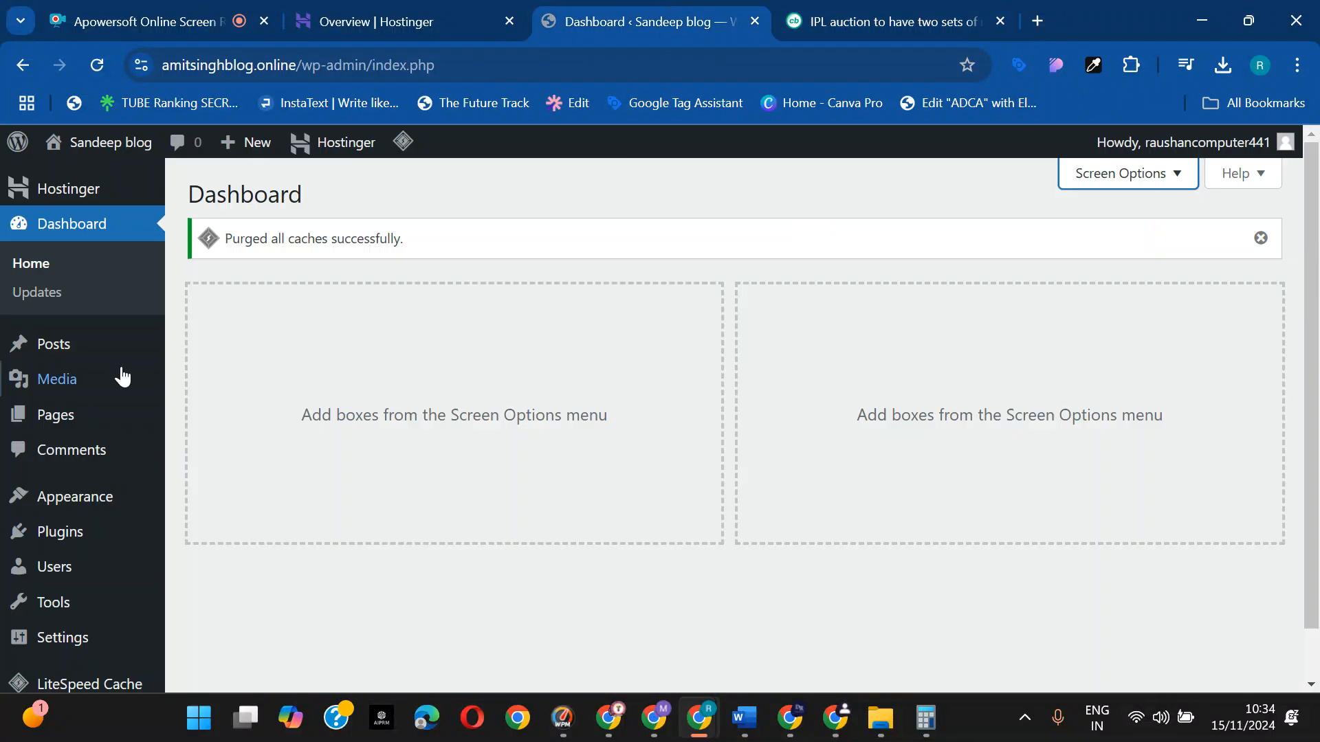
mouse_move(64, 382)
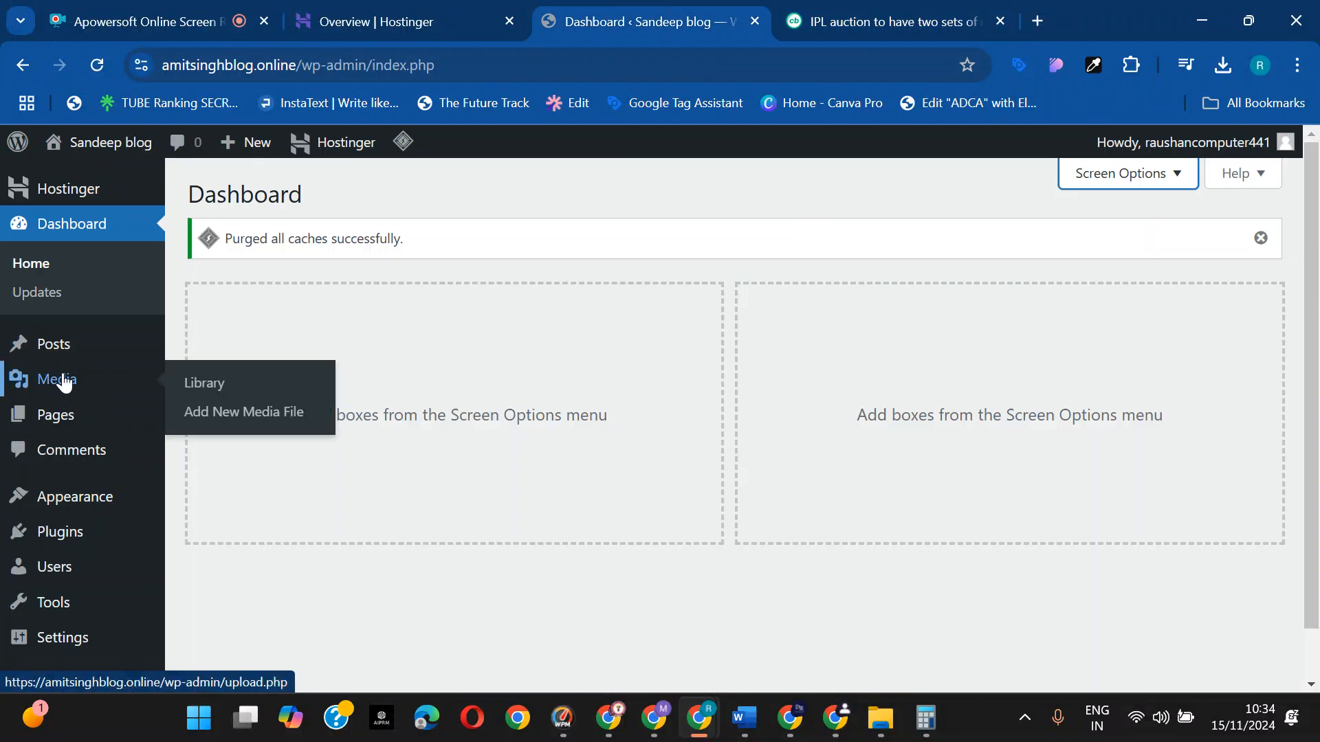
click(887, 21)
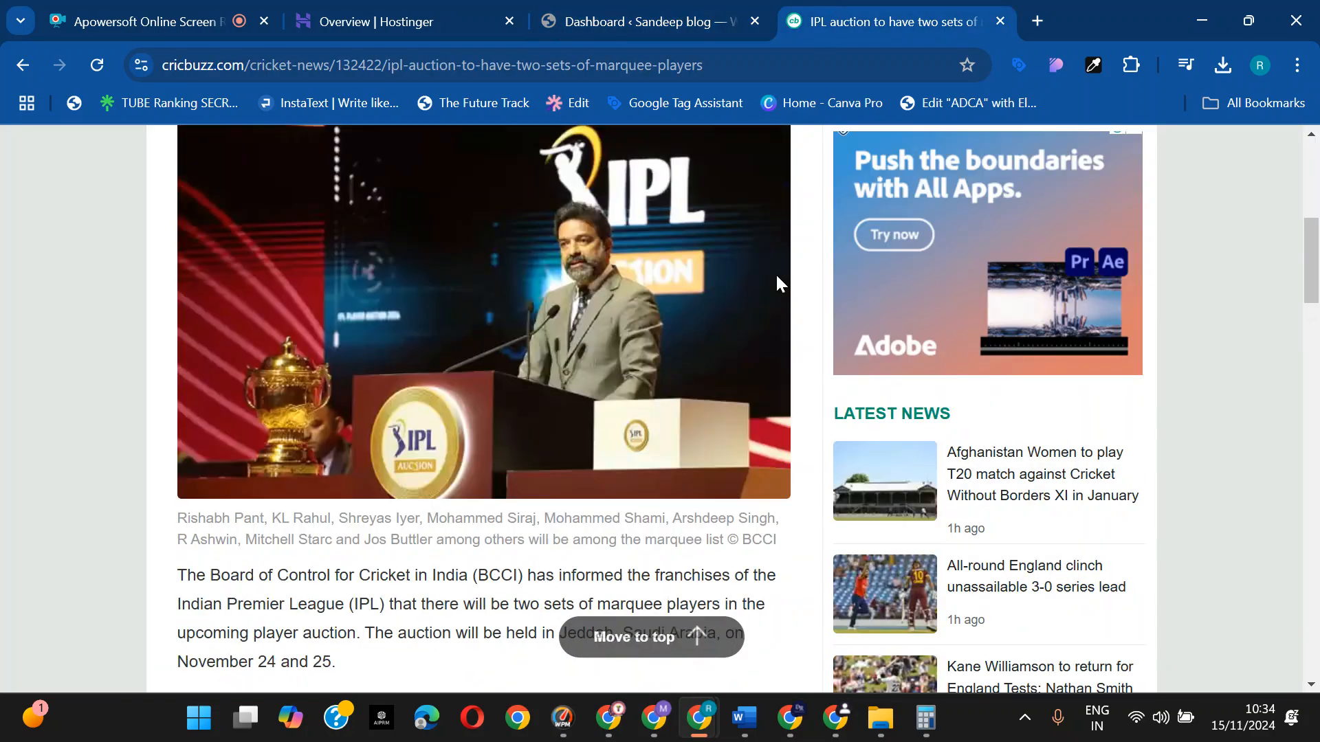
scroll(777, 282, up, 6)
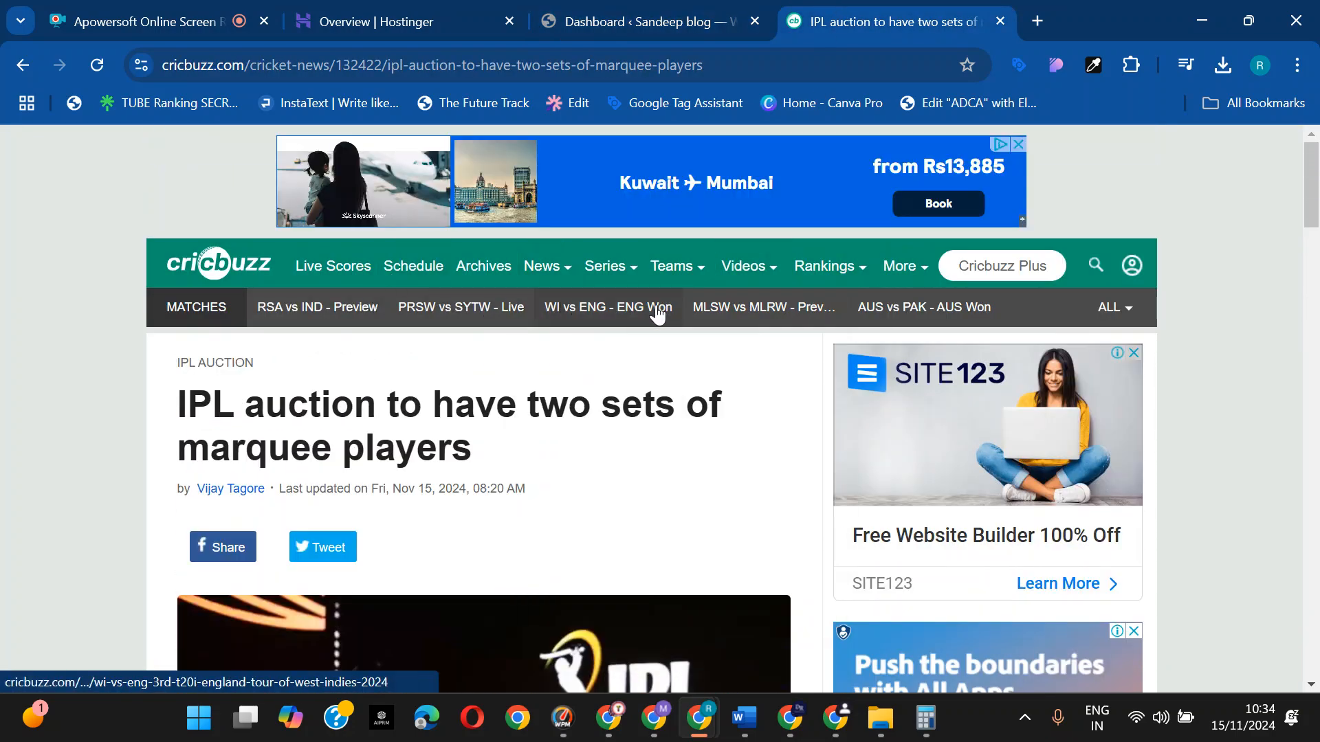
- Return to the WordPress admin, open the Comments page and view the Appearance options
click(640, 14)
mouse_move(88, 414)
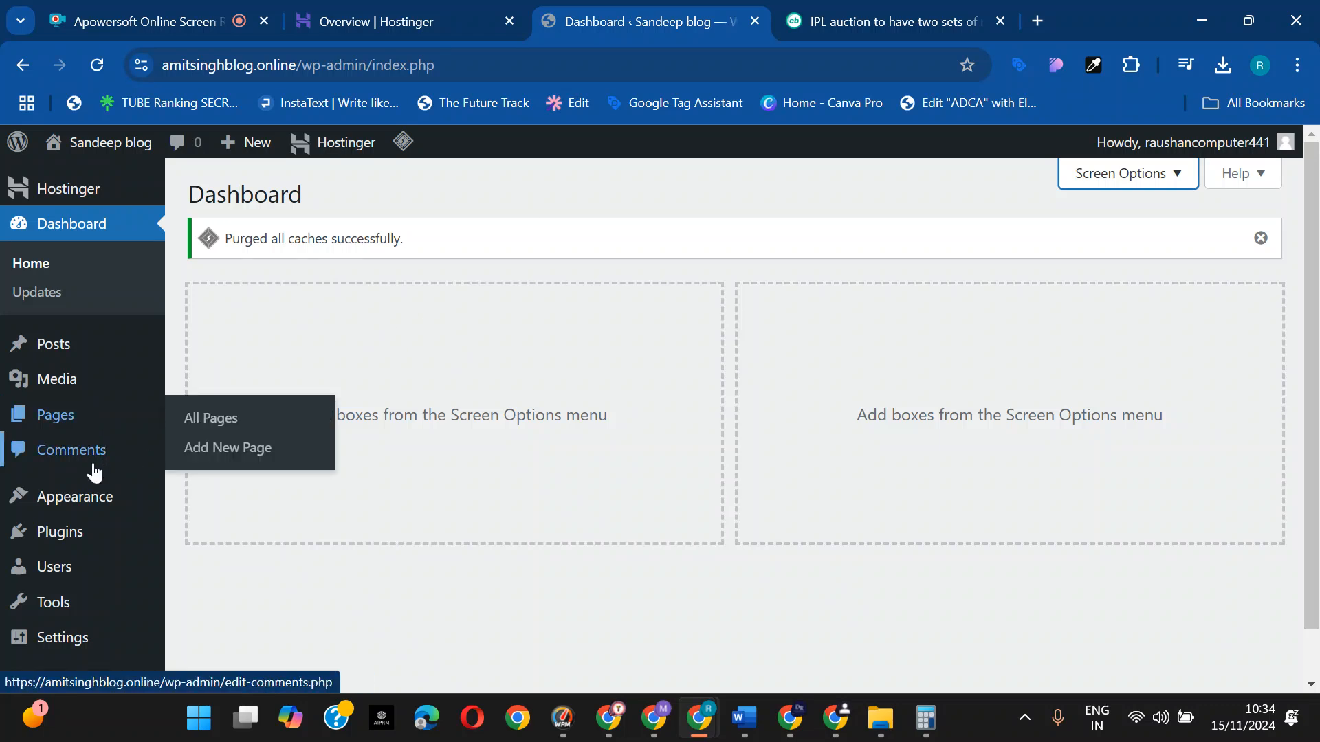
click(94, 450)
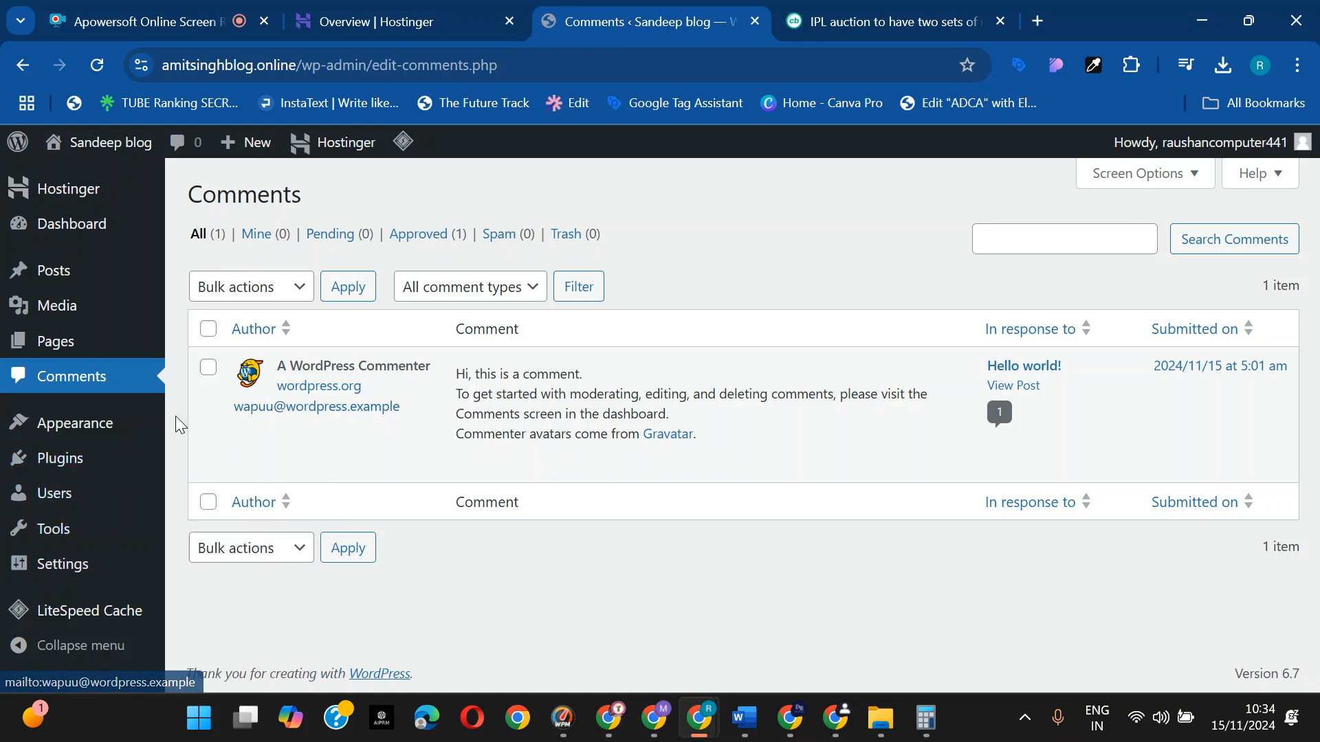
mouse_move(83, 430)
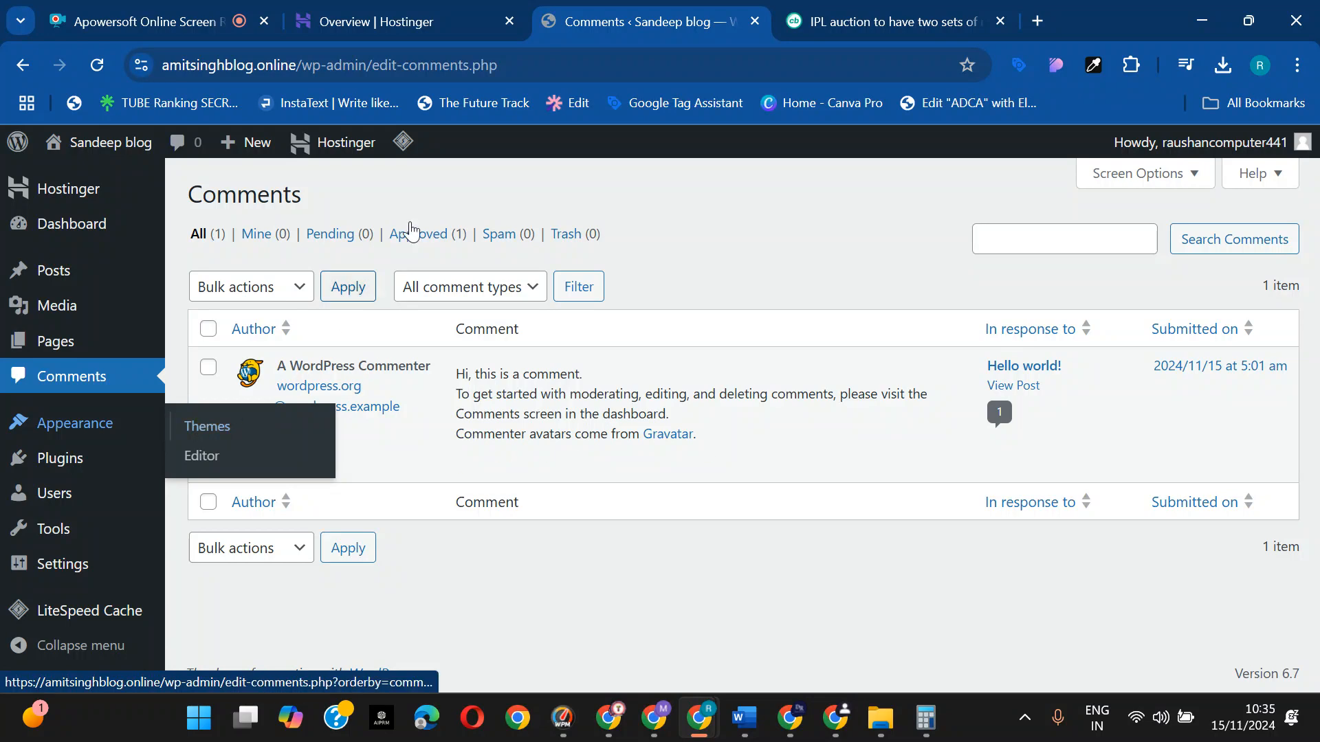
- Open booksindya.in in a new browser tab and dismiss its Android app promotion
click(1038, 20)
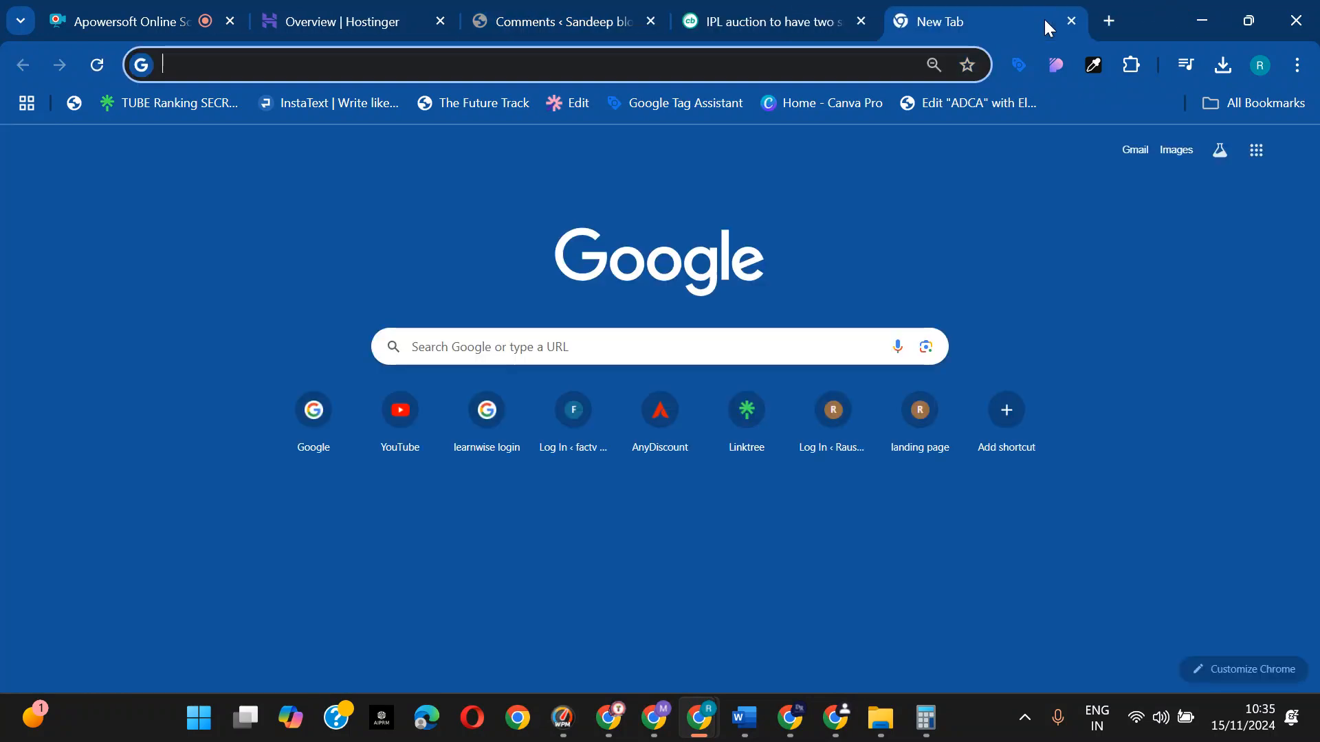
text(b)
key(Return)
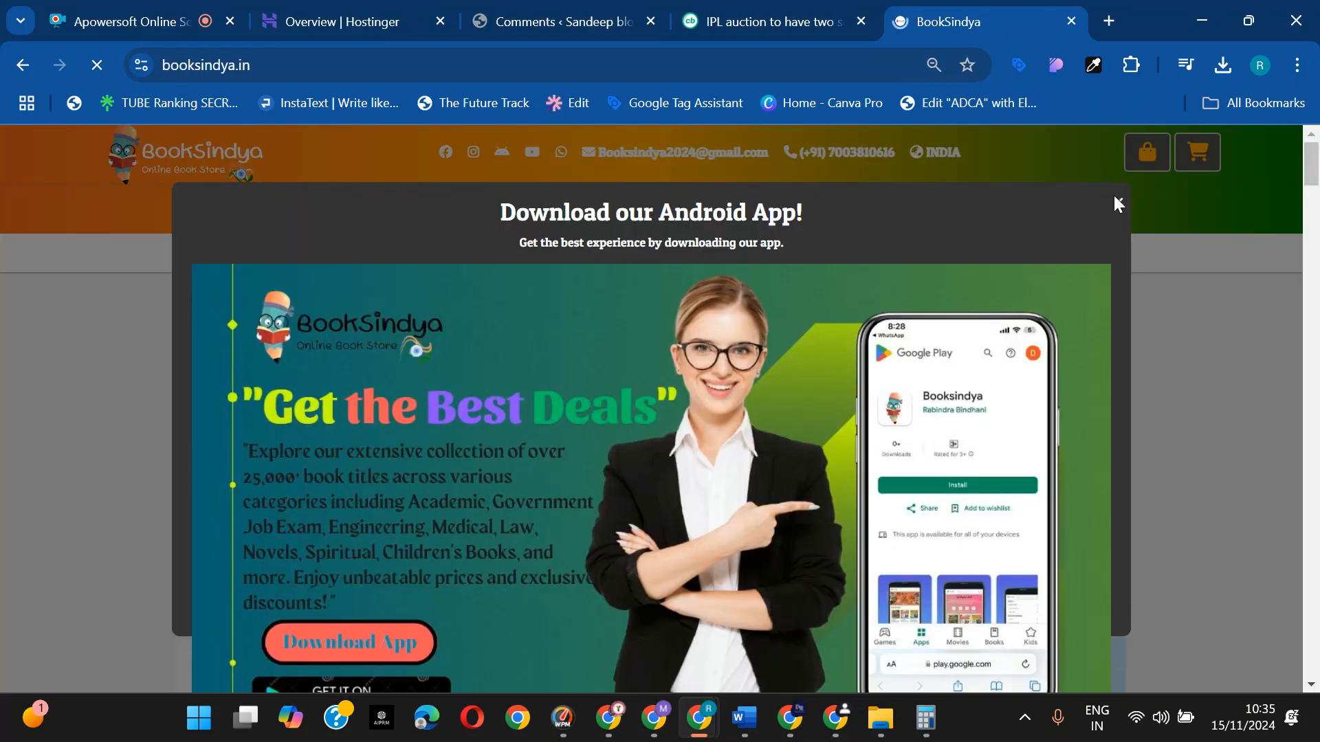
click(1117, 203)
- Look through the BookSindya home page, examining its header, banners, New Arrival section and book listings as a design example
scroll(604, 356, down, 15)
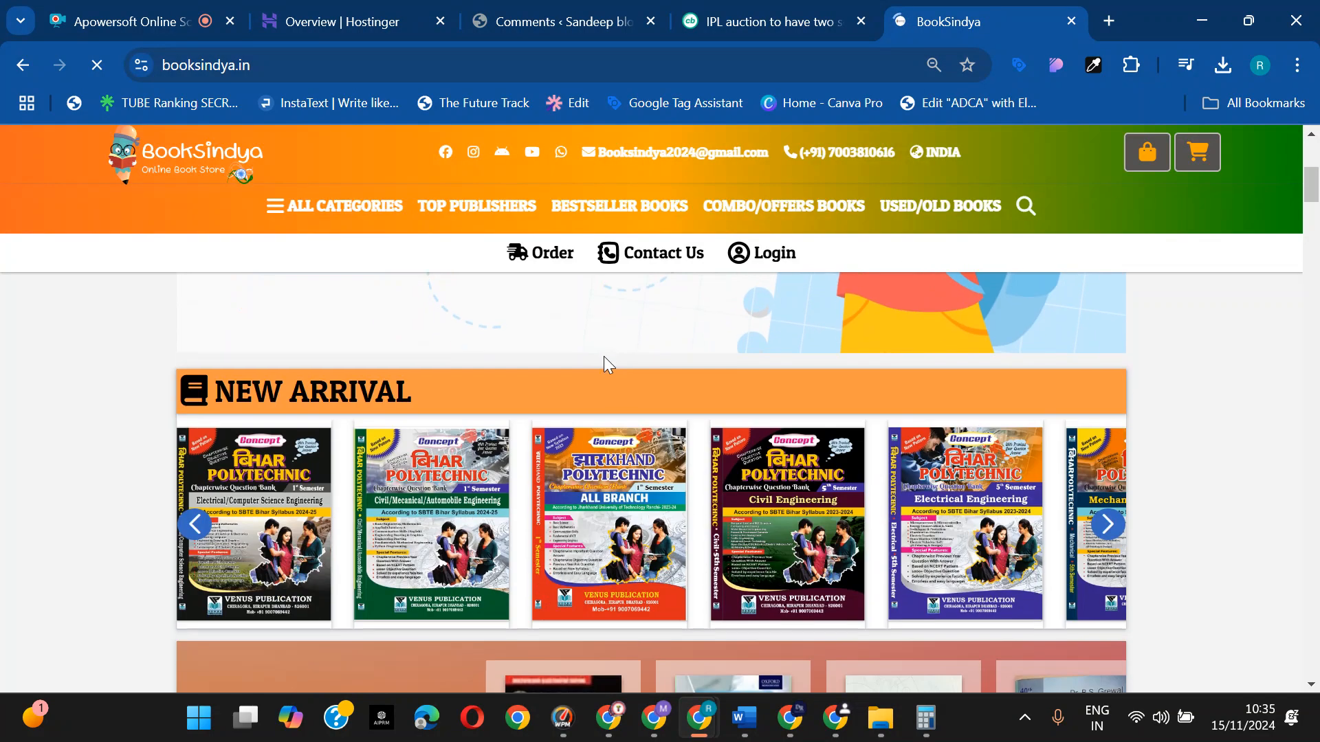
scroll(660, 502, down, 8)
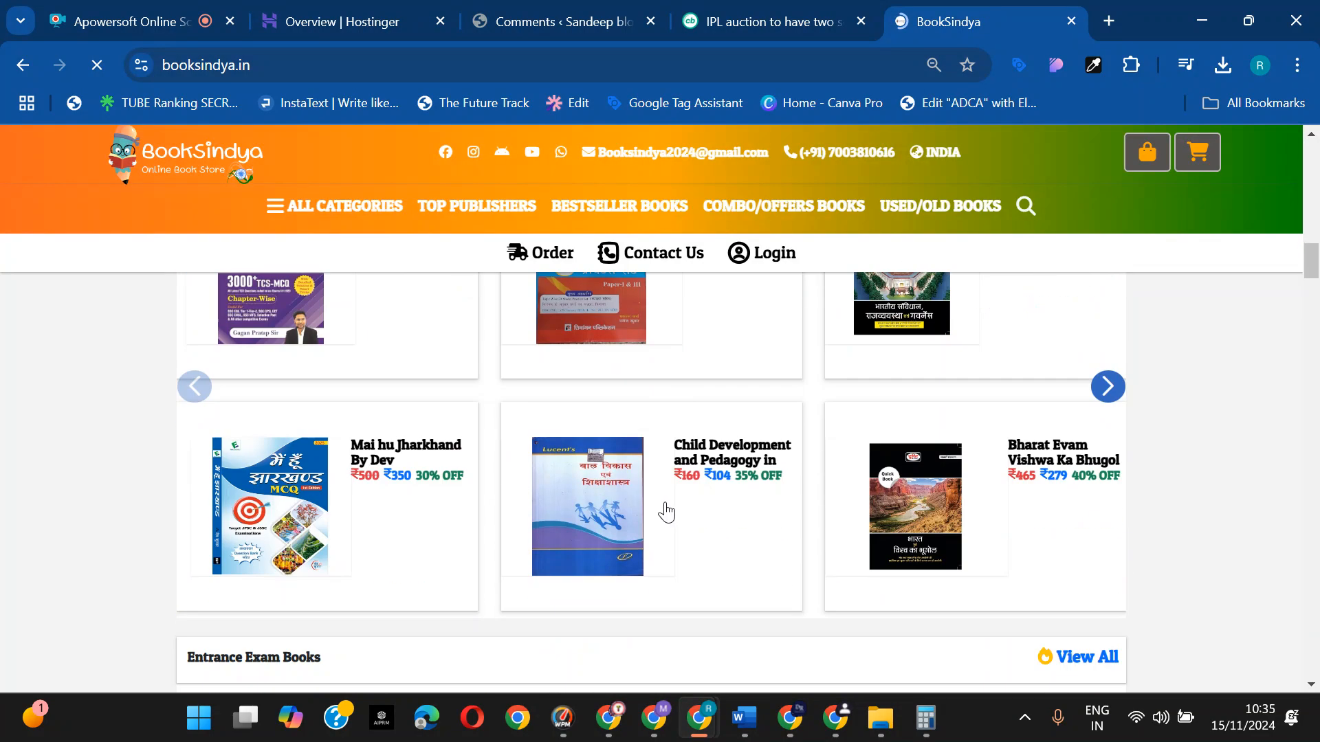
scroll(669, 509, up, 15)
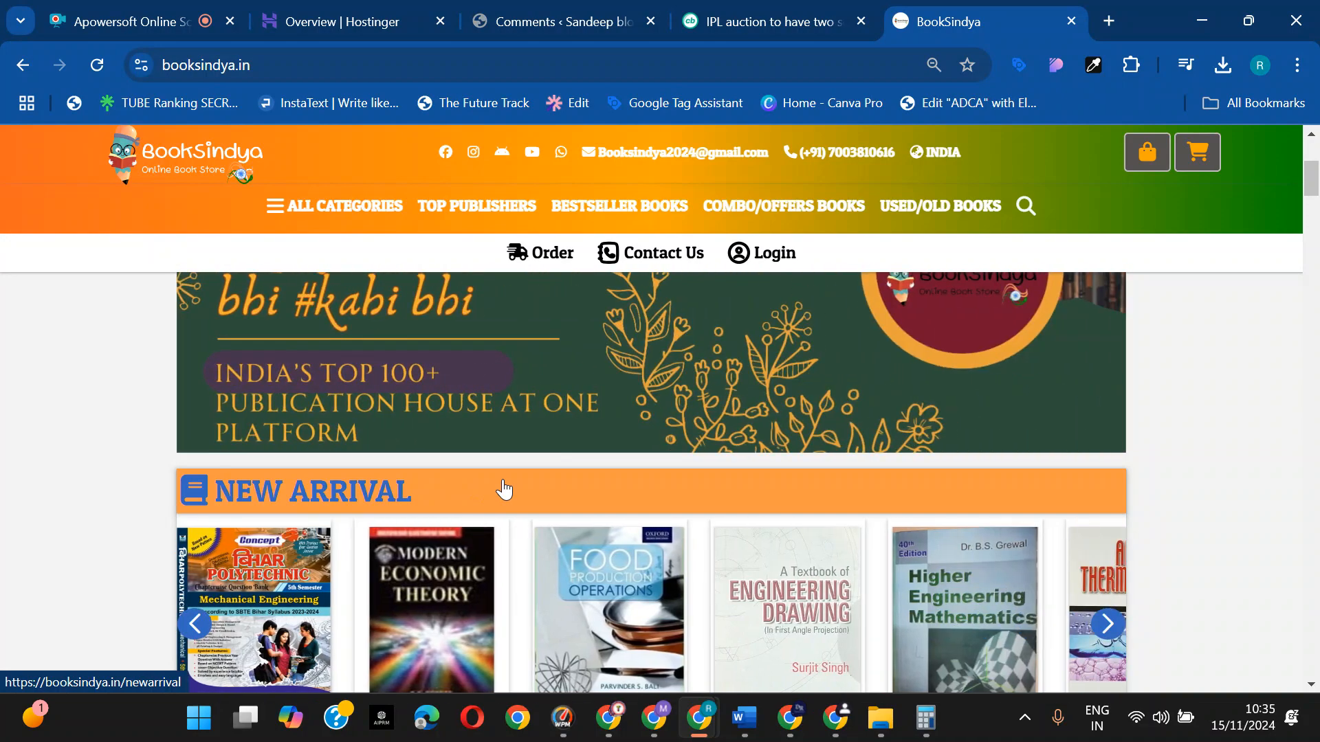
scroll(504, 489, down, 3)
scroll(468, 478, up, 2)
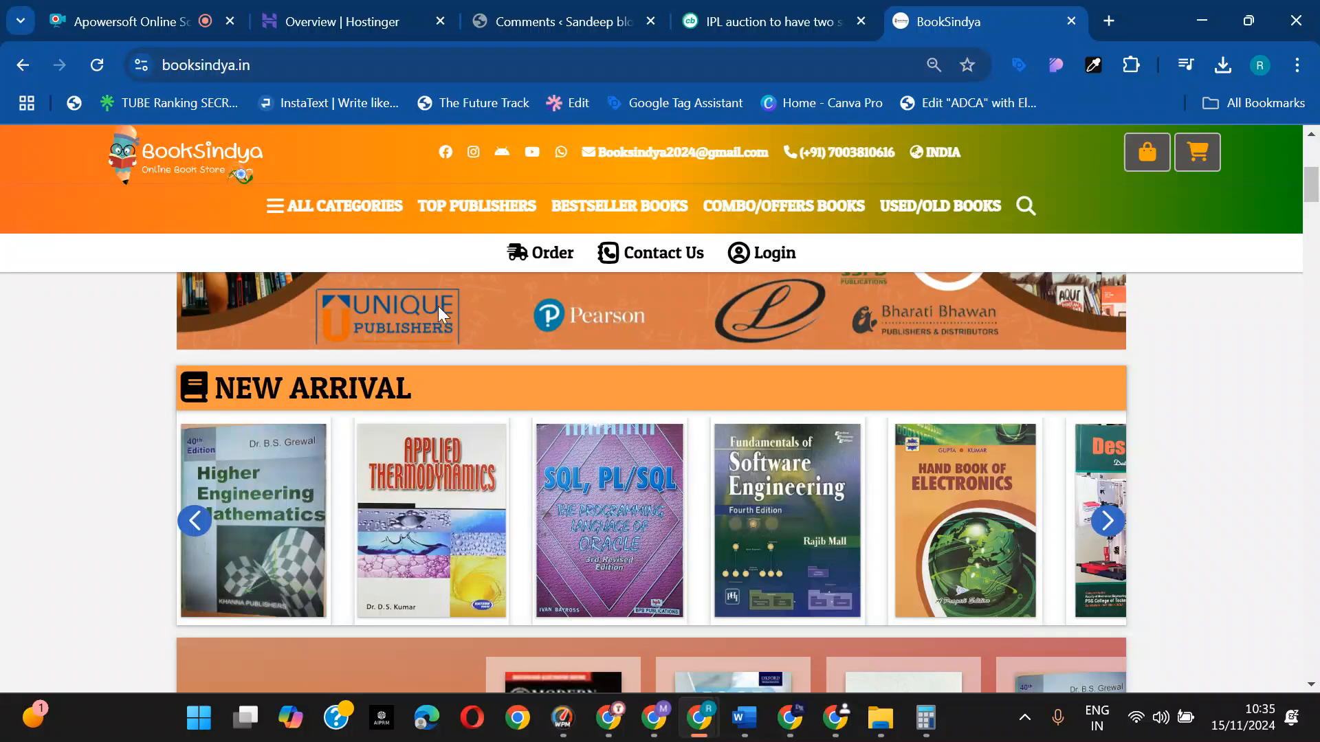
scroll(438, 306, down, 5)
scroll(661, 220, up, 5)
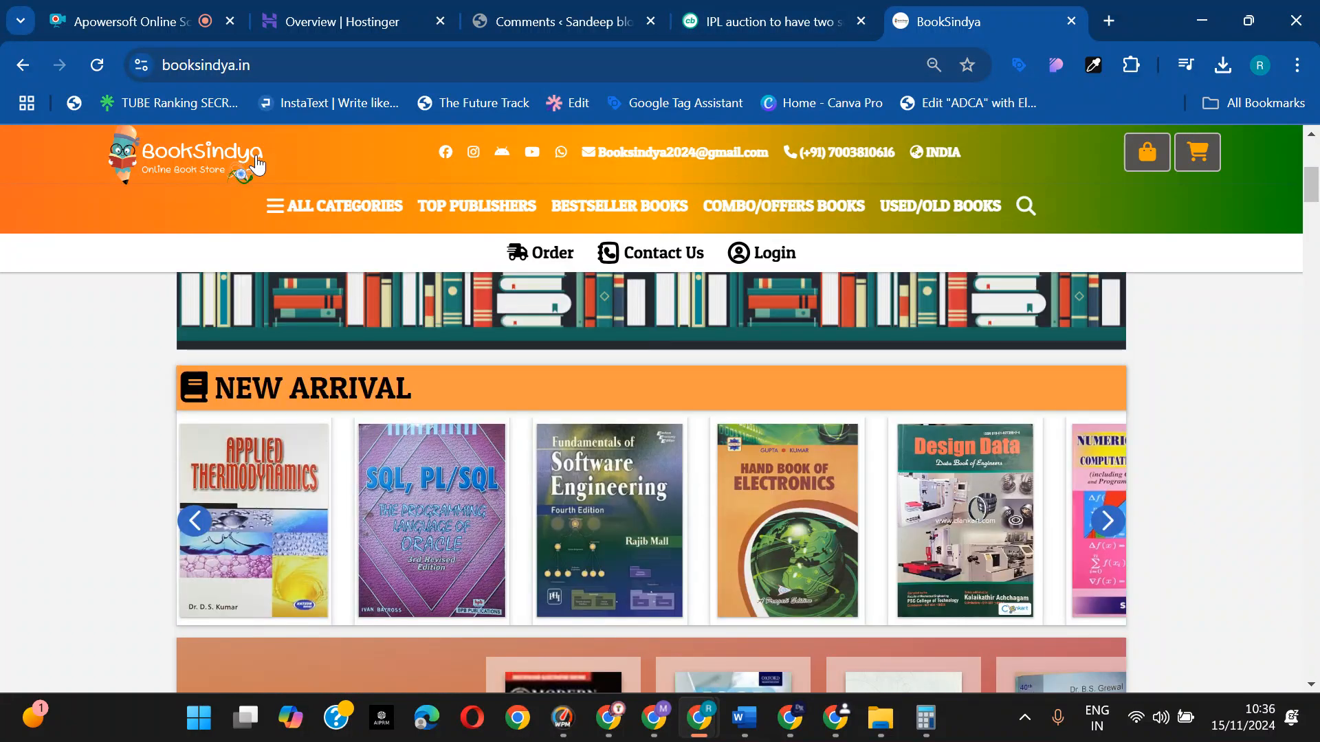
scroll(949, 214, down, 12)
scroll(1119, 411, down, 2)
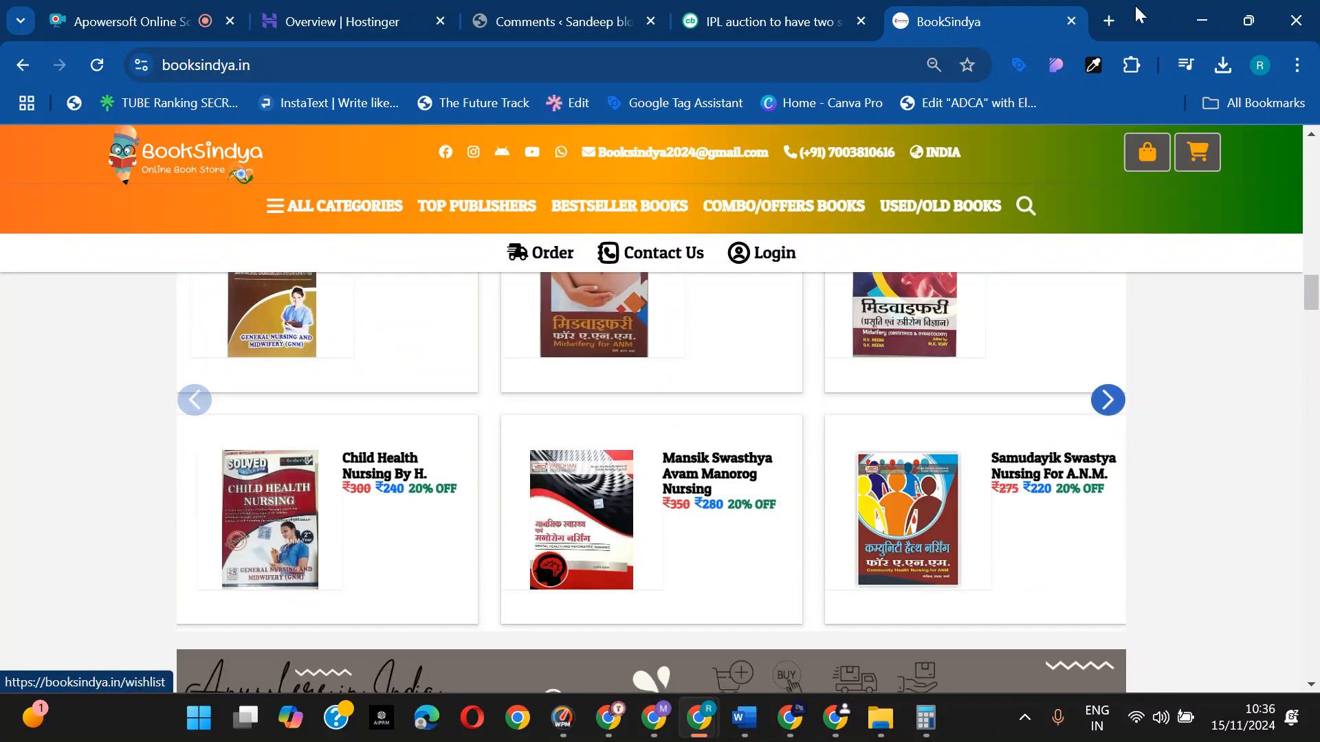
- Open the public home page of bombayspice.online in a new browser tab, removing /wp-admin from the suggested address
click(1108, 22)
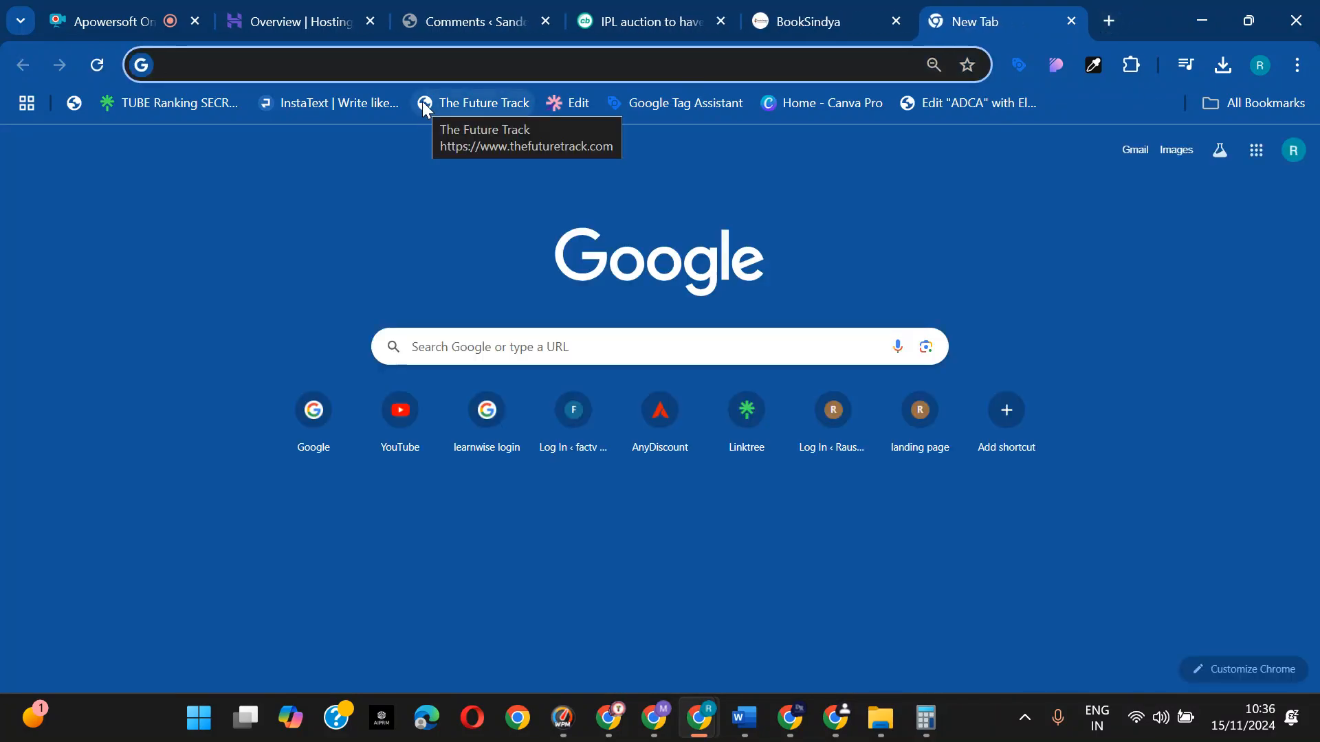
text(bo)
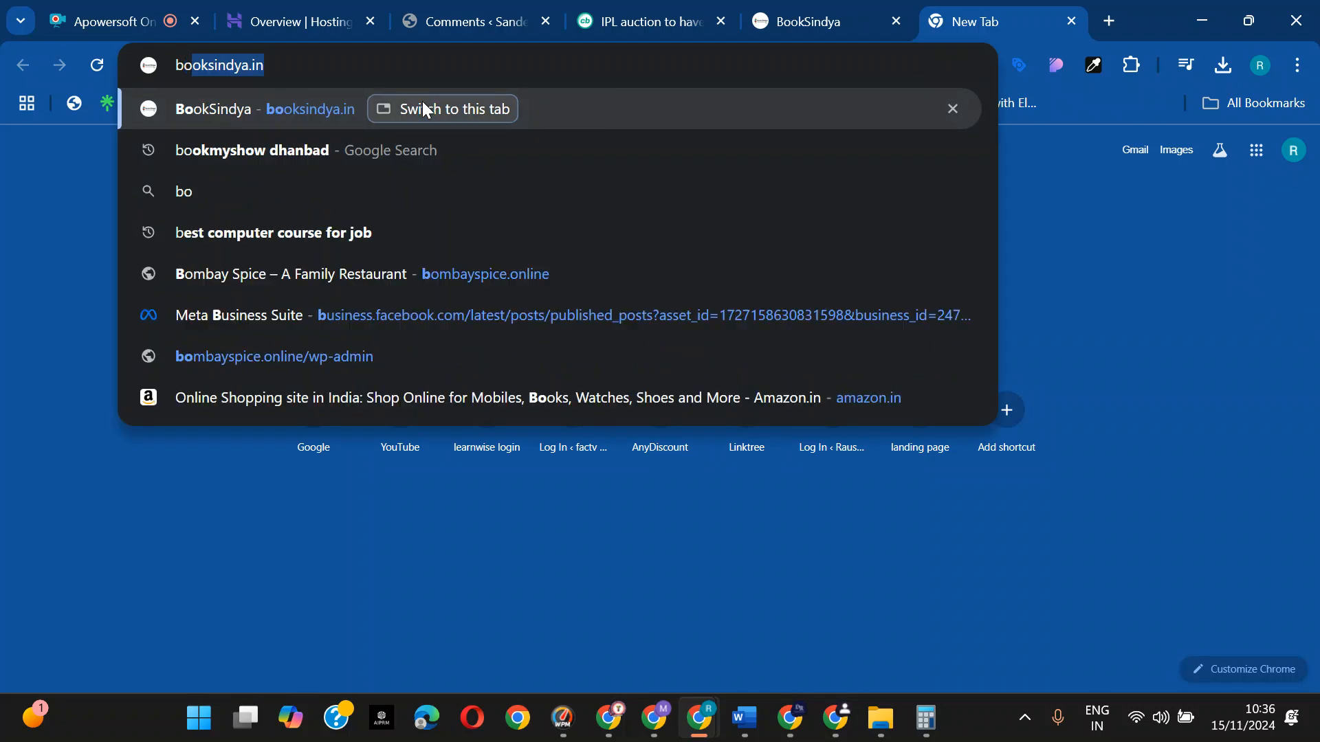
key(BackSpace)
key(BackSpace)
key(BackSpace)
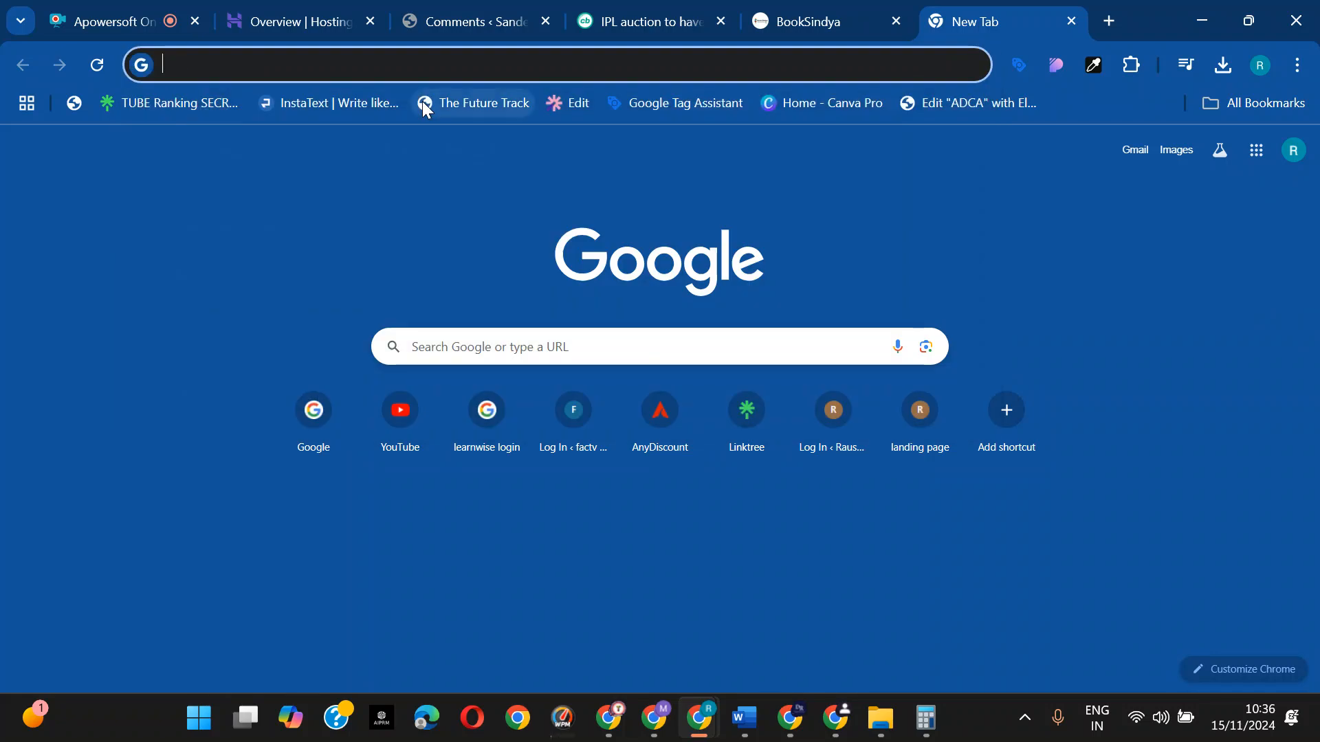
text(bom)
key(Return)
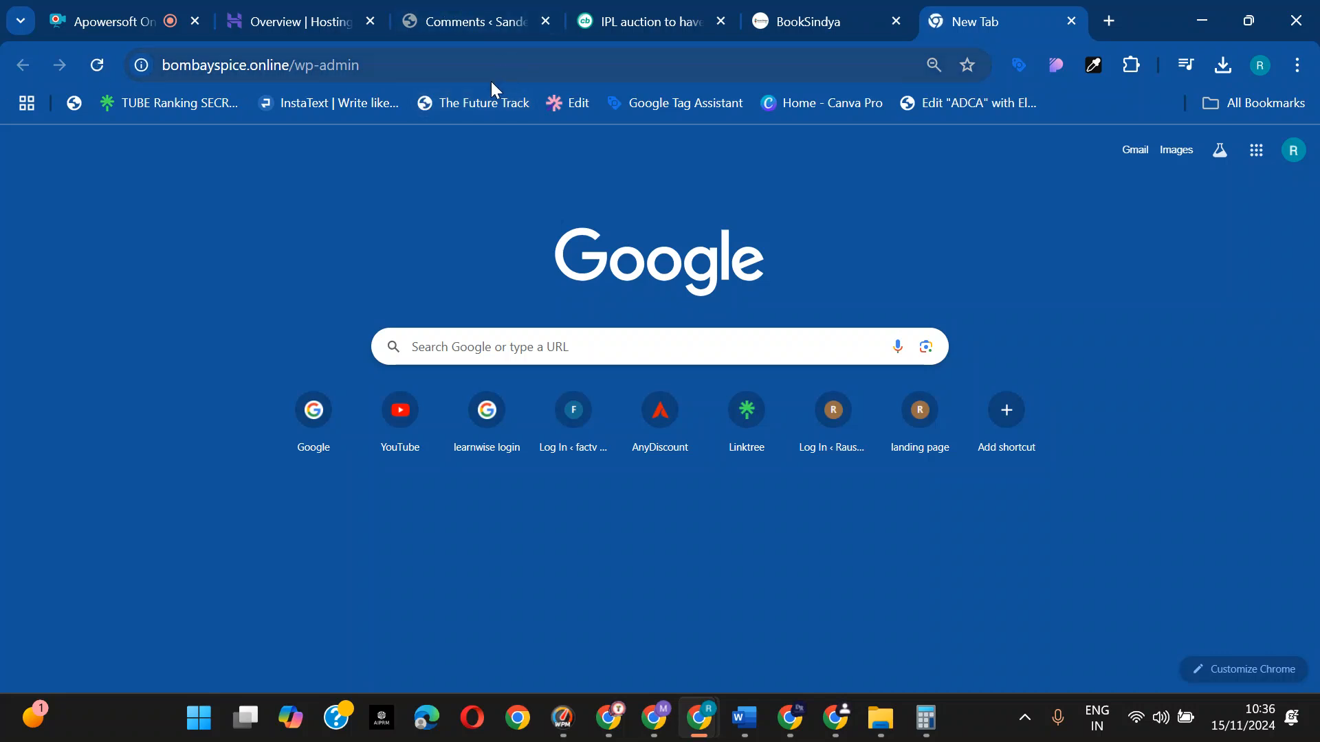
drag(289, 65, 431, 71)
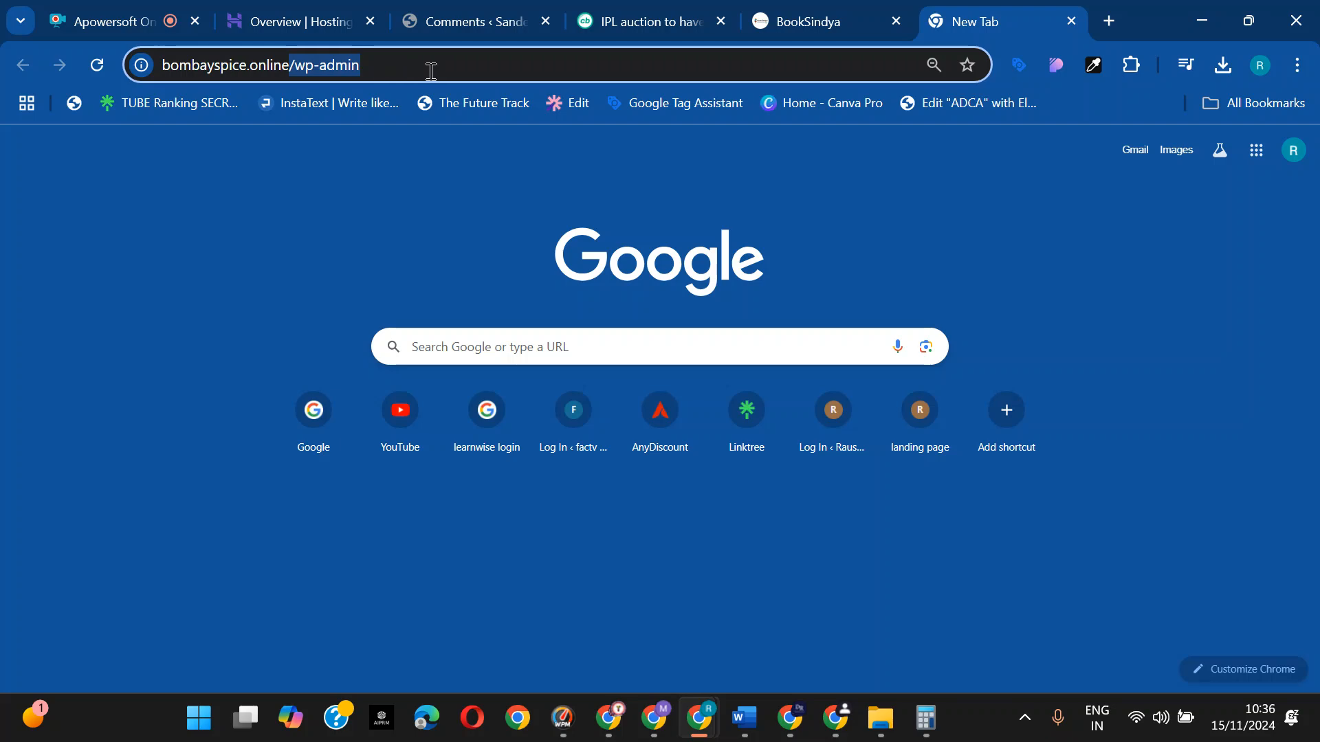
key(BackSpace)
key(Return)
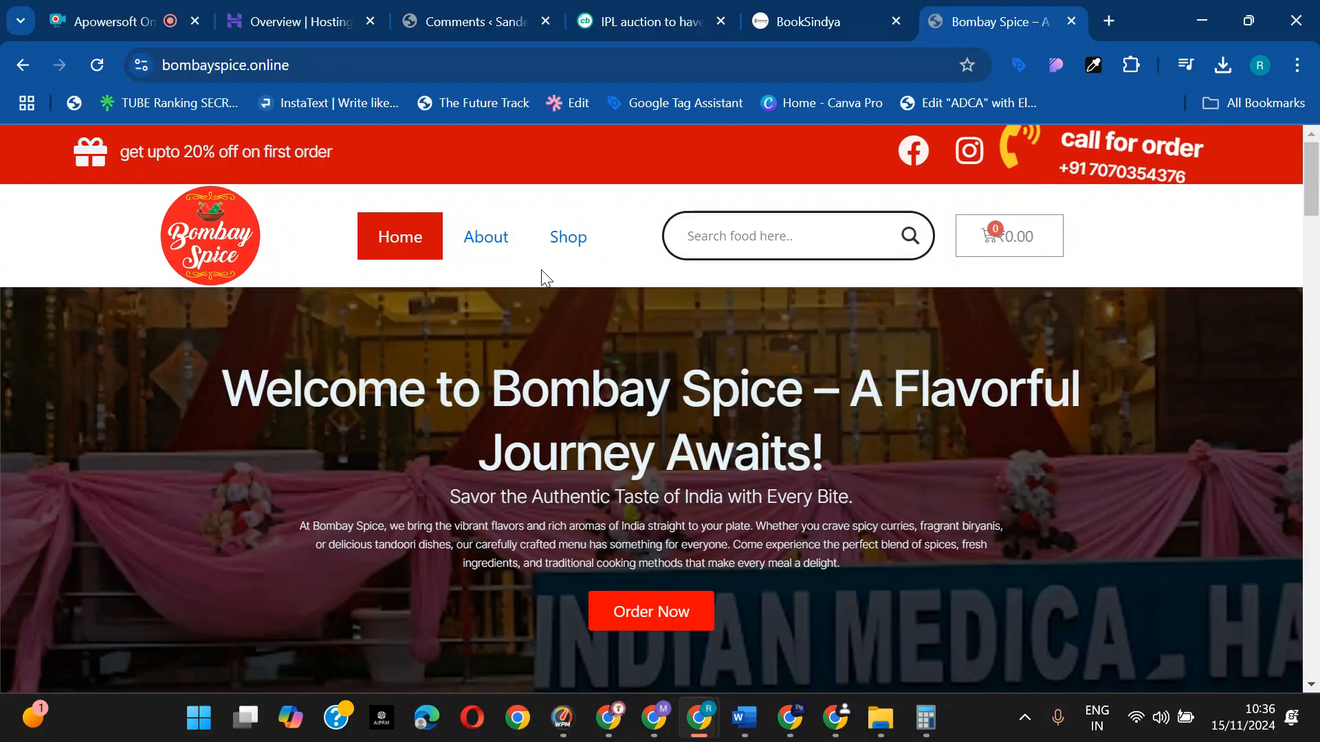
- Look through the Bombay Spice home page, from its welcome banner and dish listings down to the footer
scroll(543, 277, down, 15)
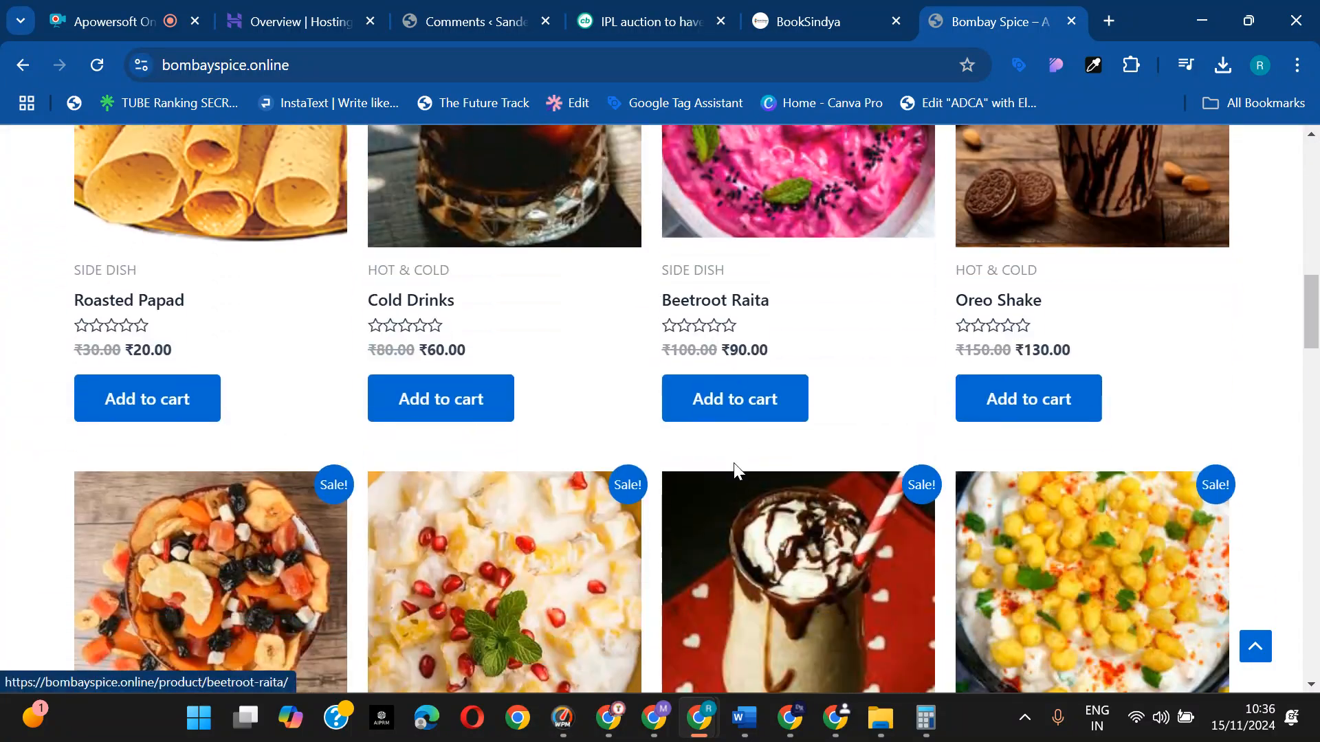
scroll(734, 470, down, 4)
scroll(732, 468, up, 5)
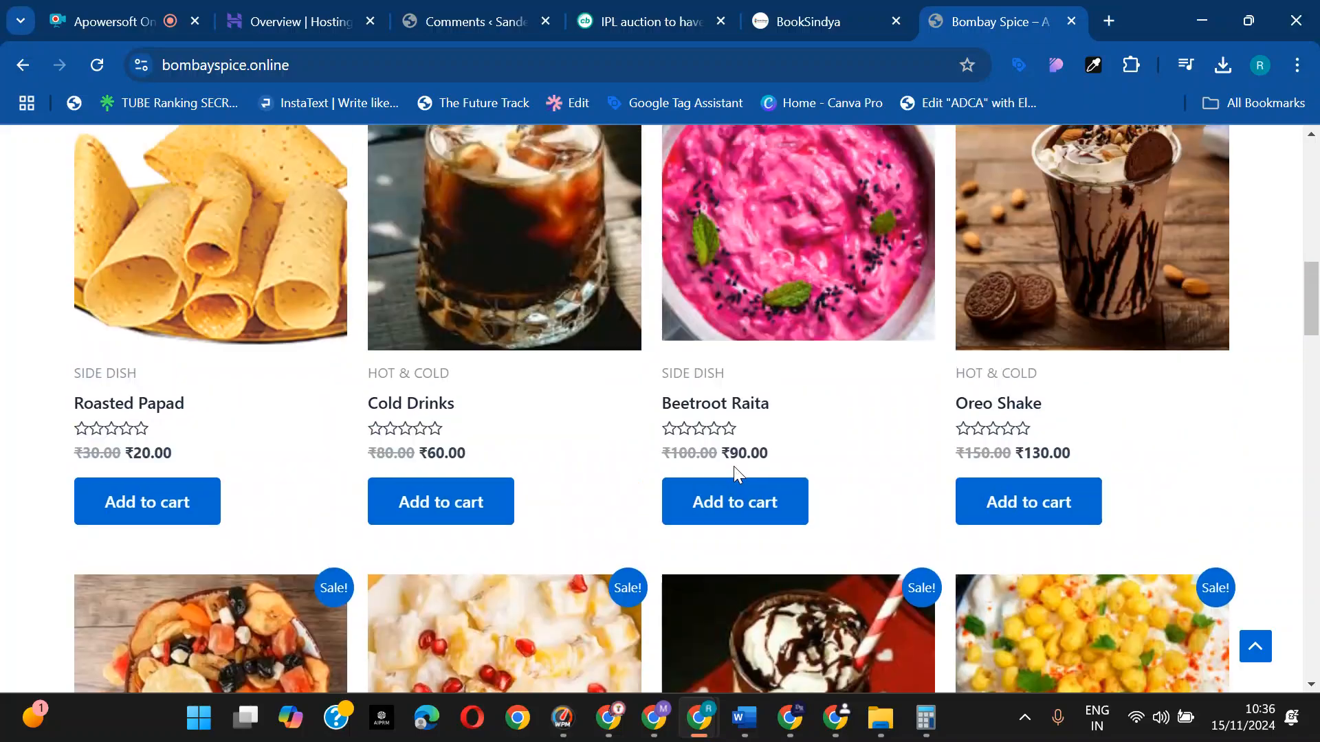
scroll(733, 467, up, 15)
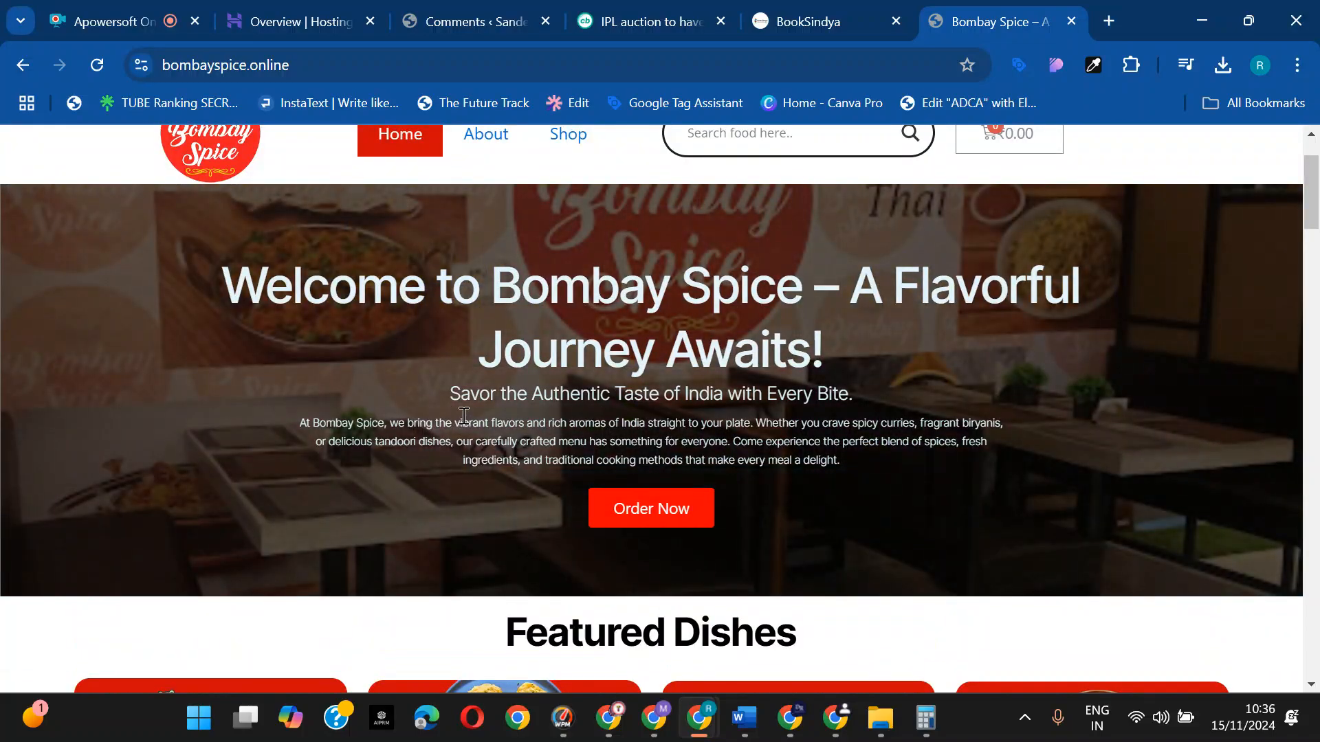
scroll(584, 365, down, 15)
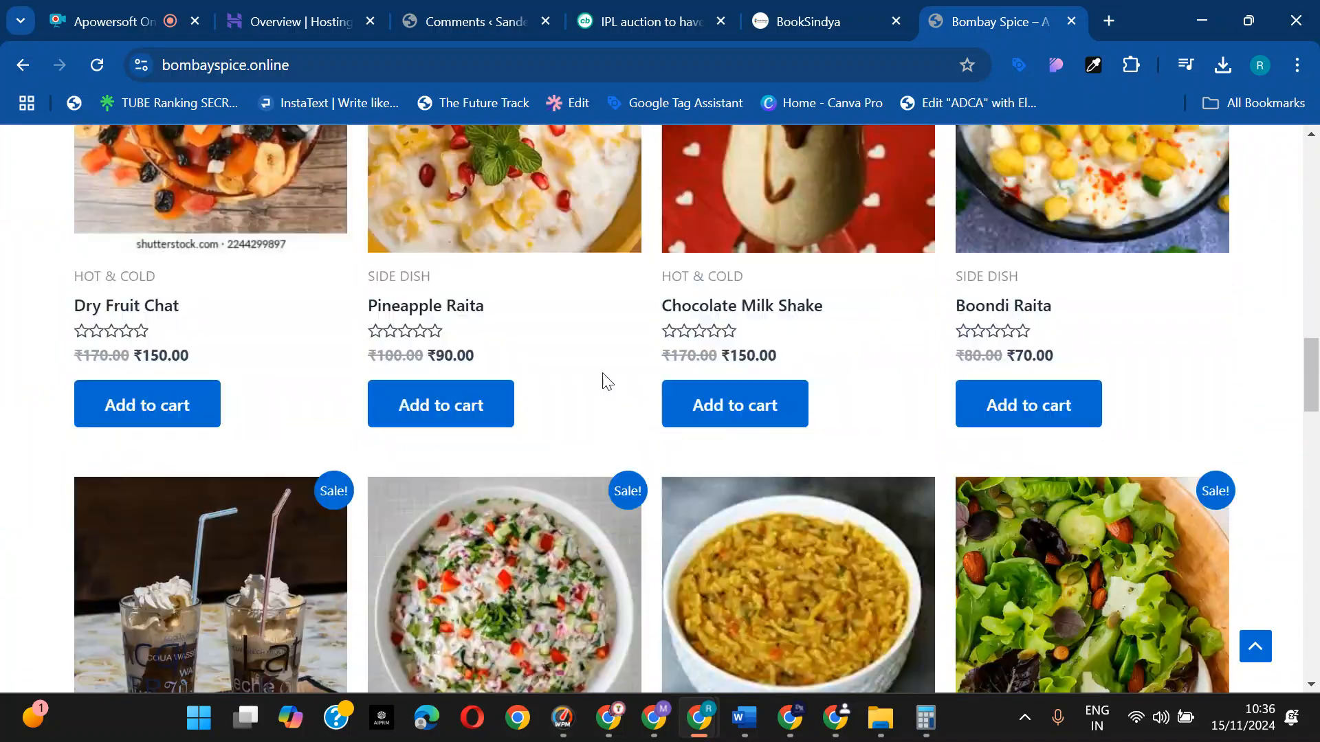
scroll(610, 397, down, 15)
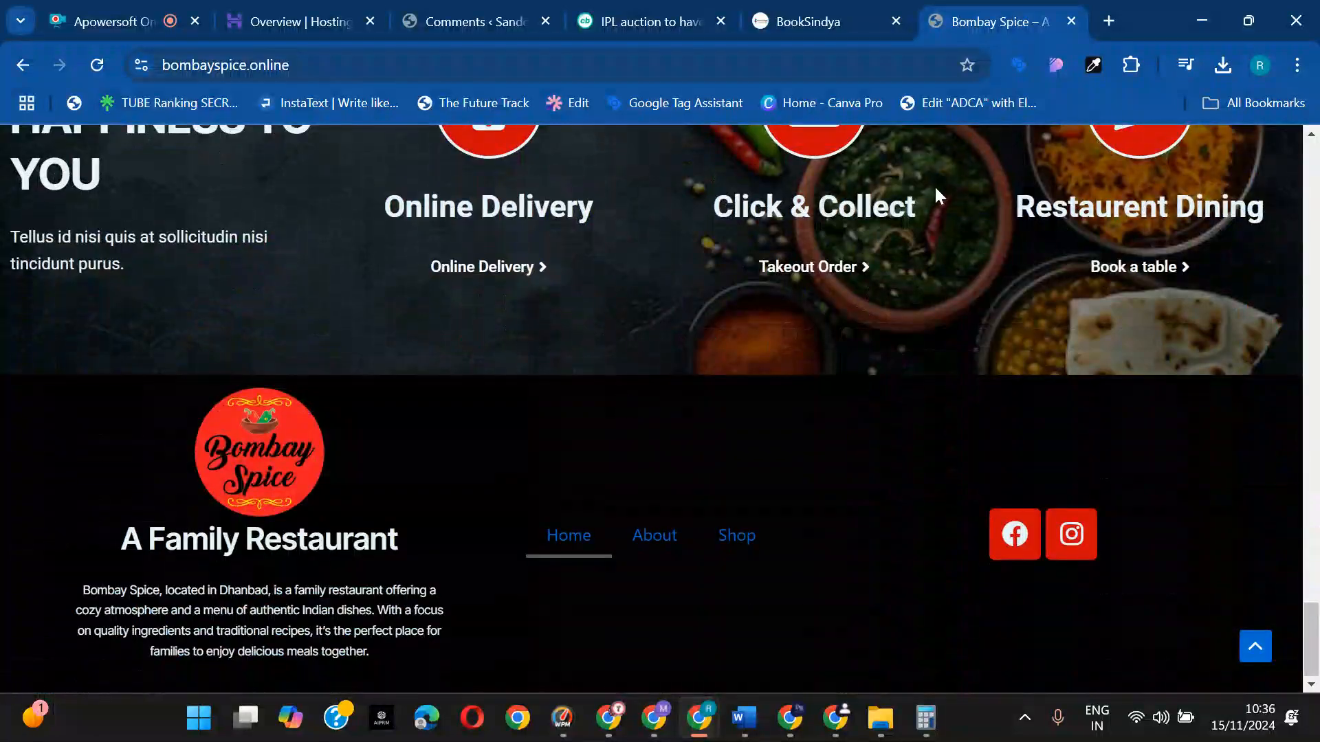
scroll(507, 344, up, 10)
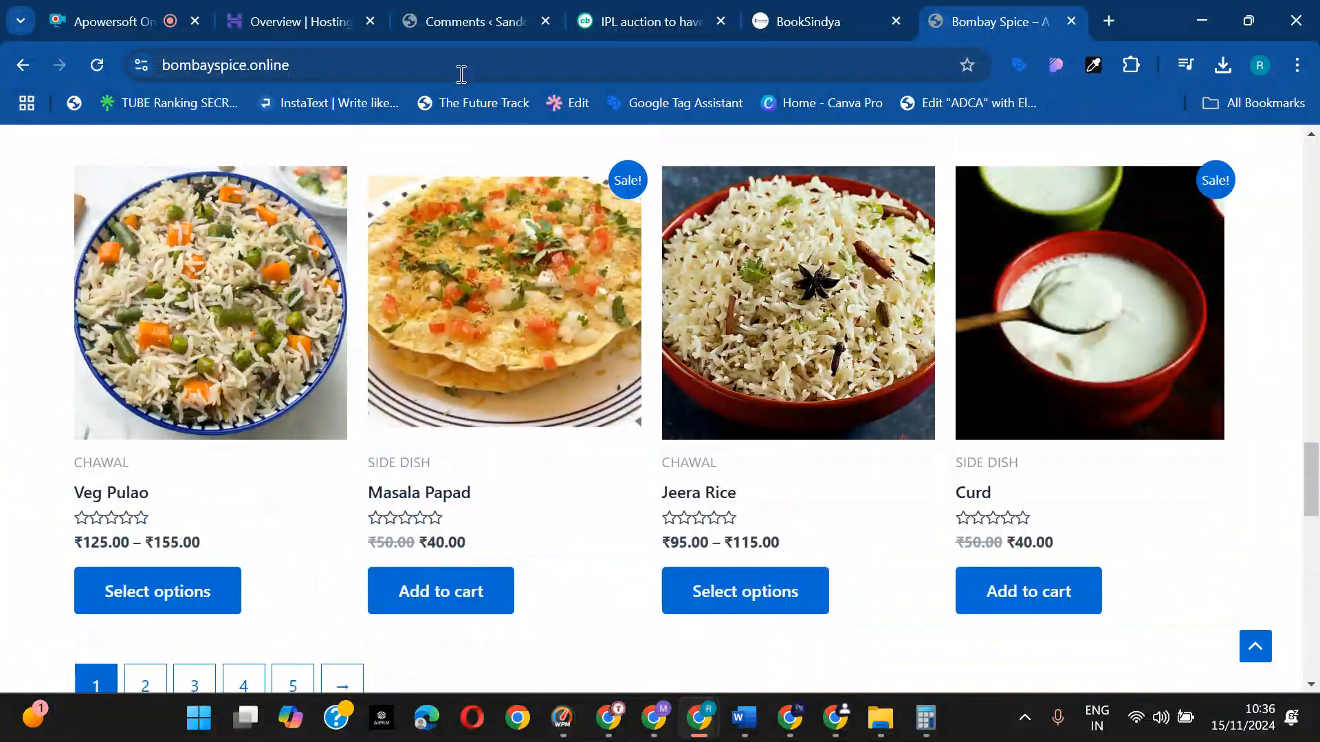
- View the Plugins options in the WordPress admin, then return to the Bombay Spice site and examine its footer
click(383, 8)
click(441, 10)
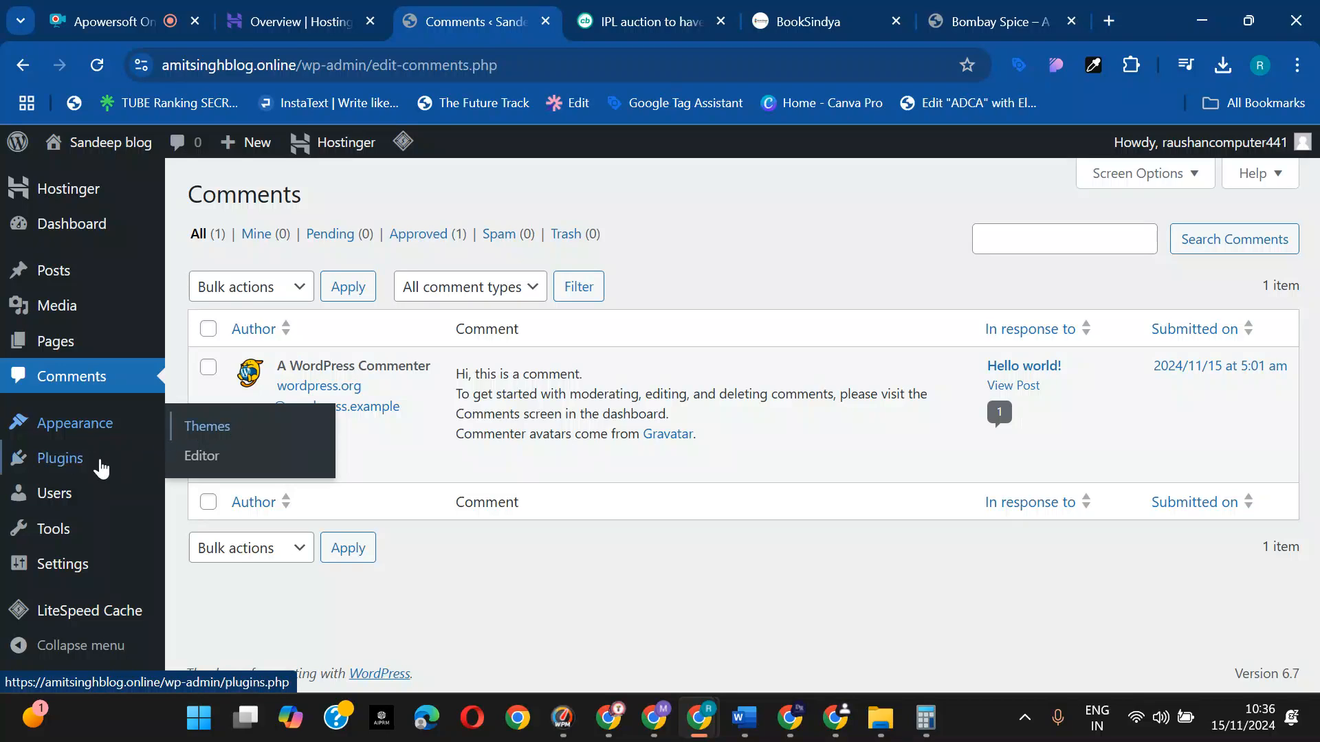
mouse_move(89, 458)
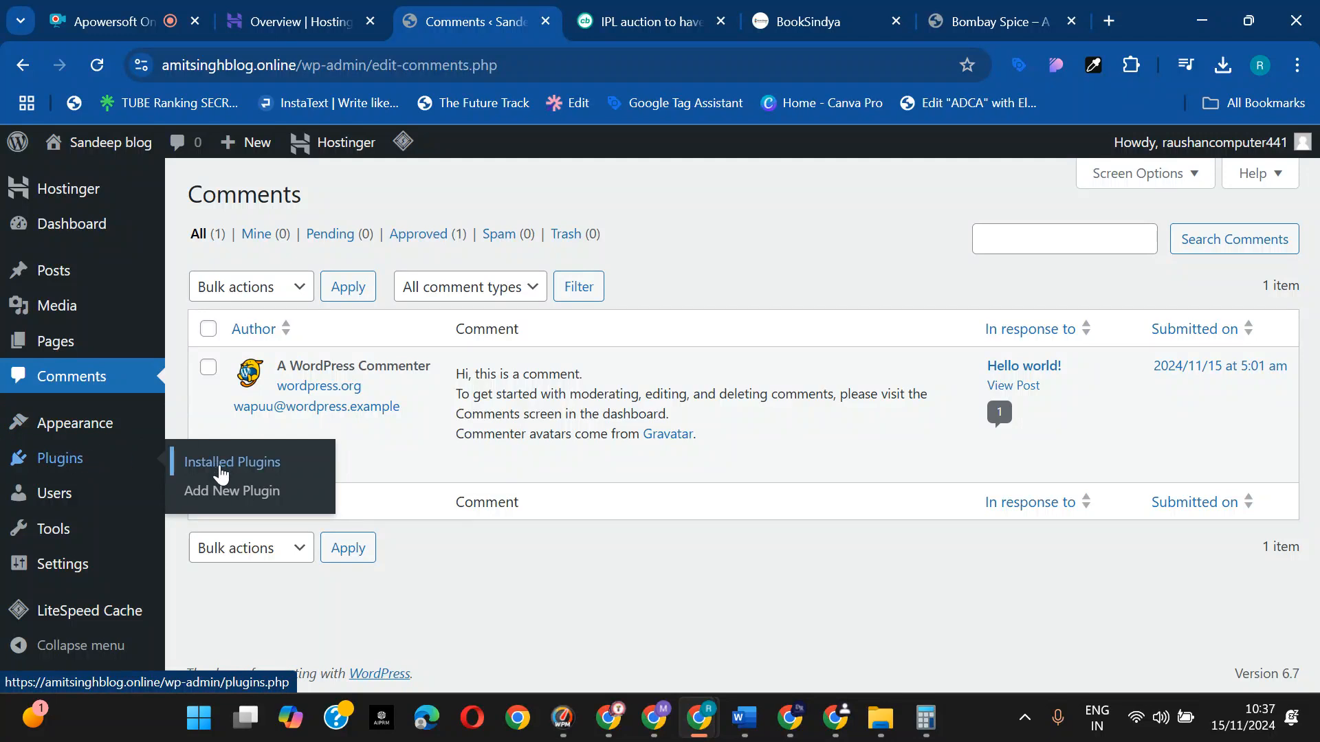
click(993, 15)
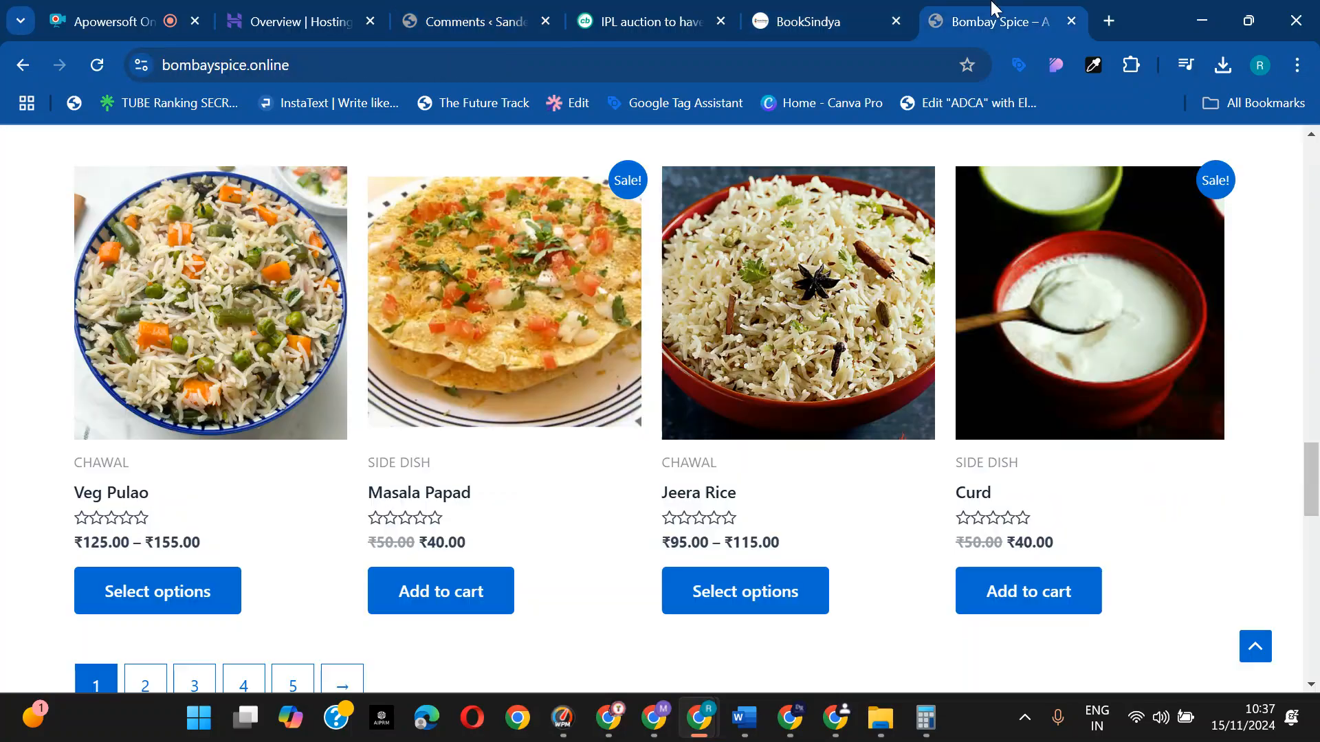
scroll(433, 598, down, 15)
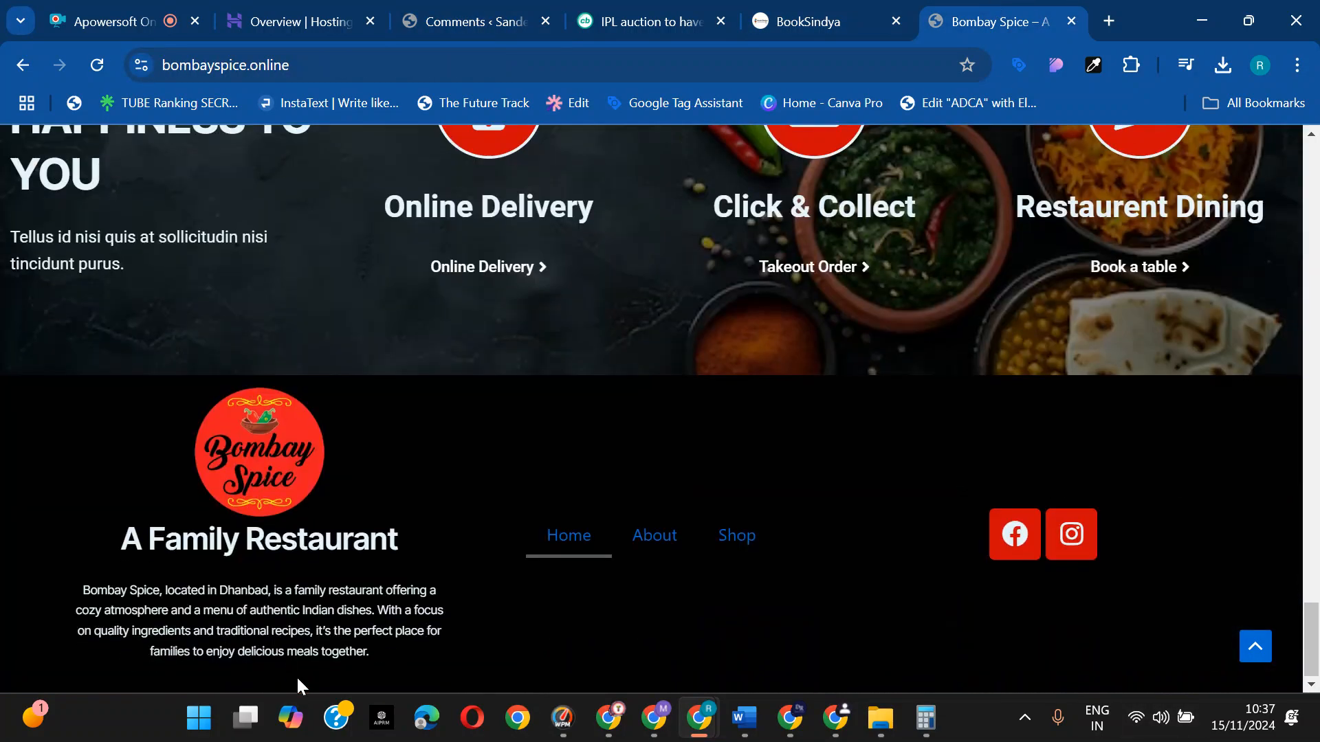
- Revisit the Bombay Spice dish listings and the BookSindya home page as examples of finished websites
scroll(518, 633, up, 20)
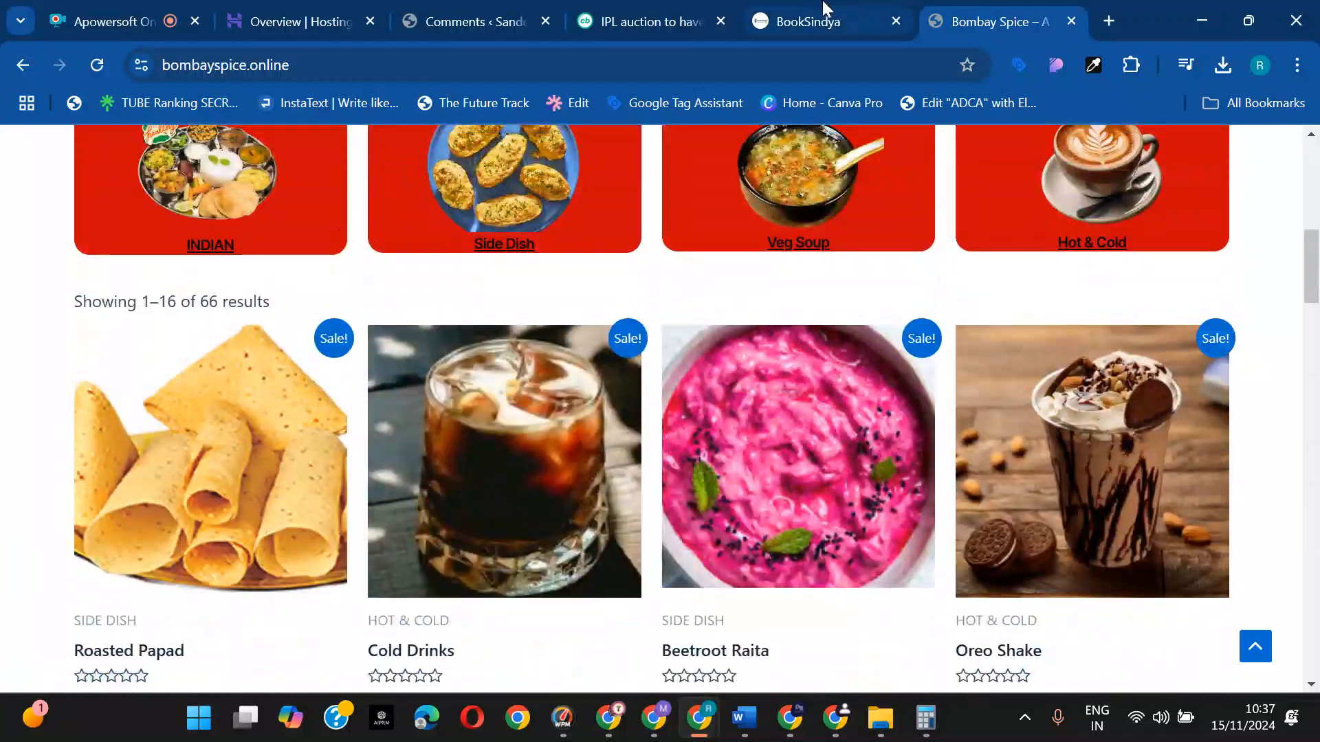
click(824, 8)
scroll(565, 378, down, 2)
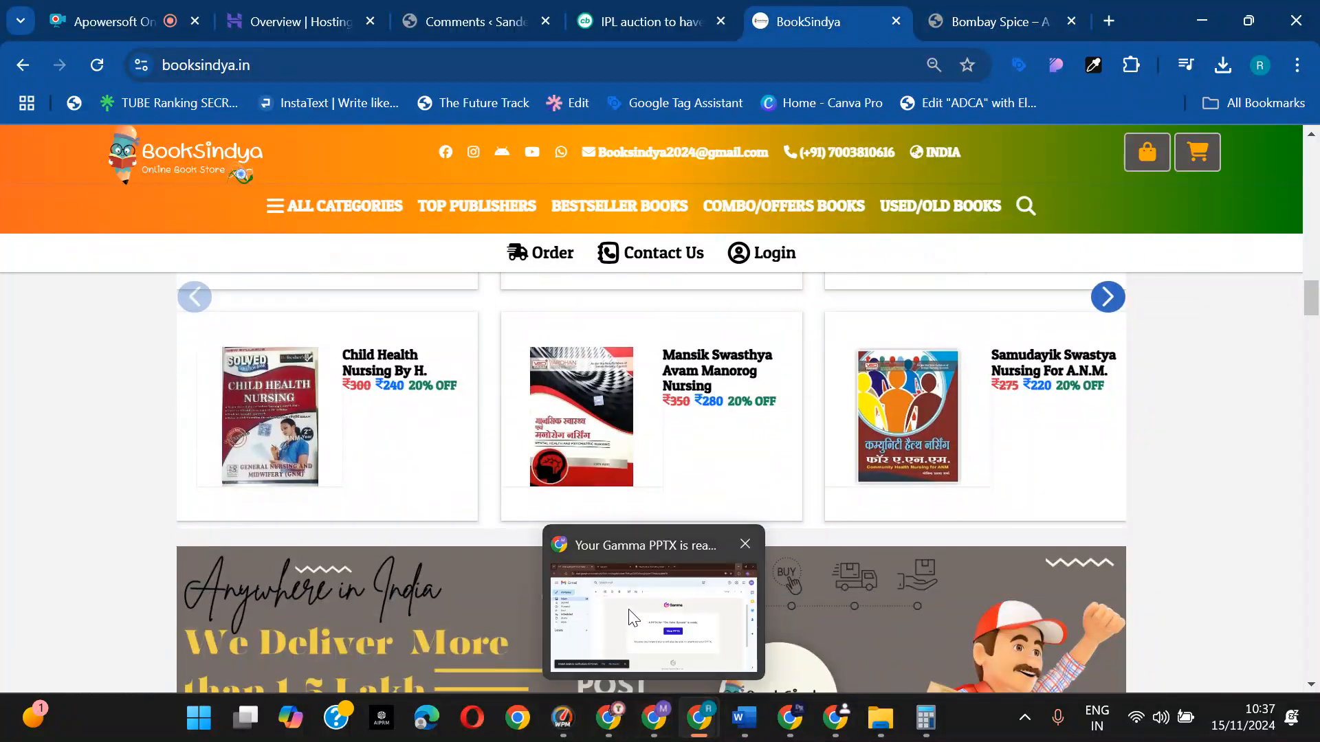
scroll(565, 378, up, 3)
click(98, 65)
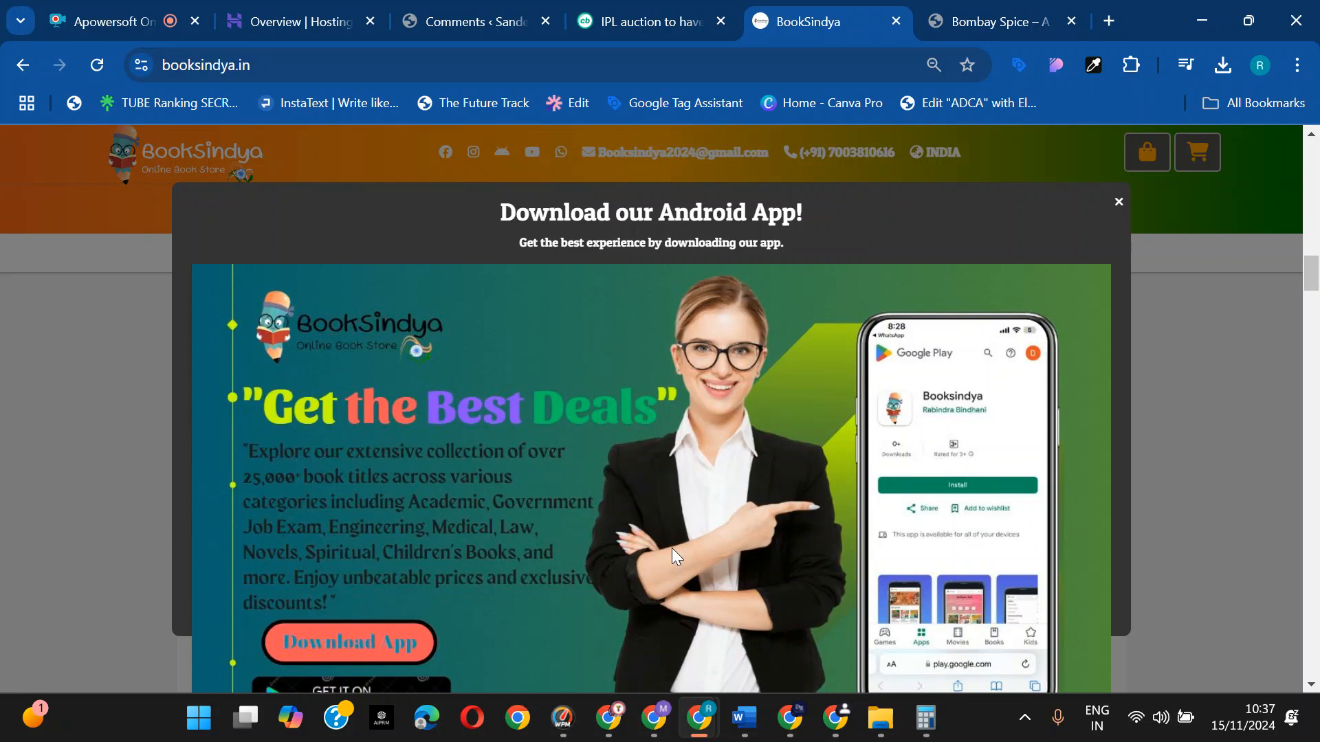
click(100, 7)
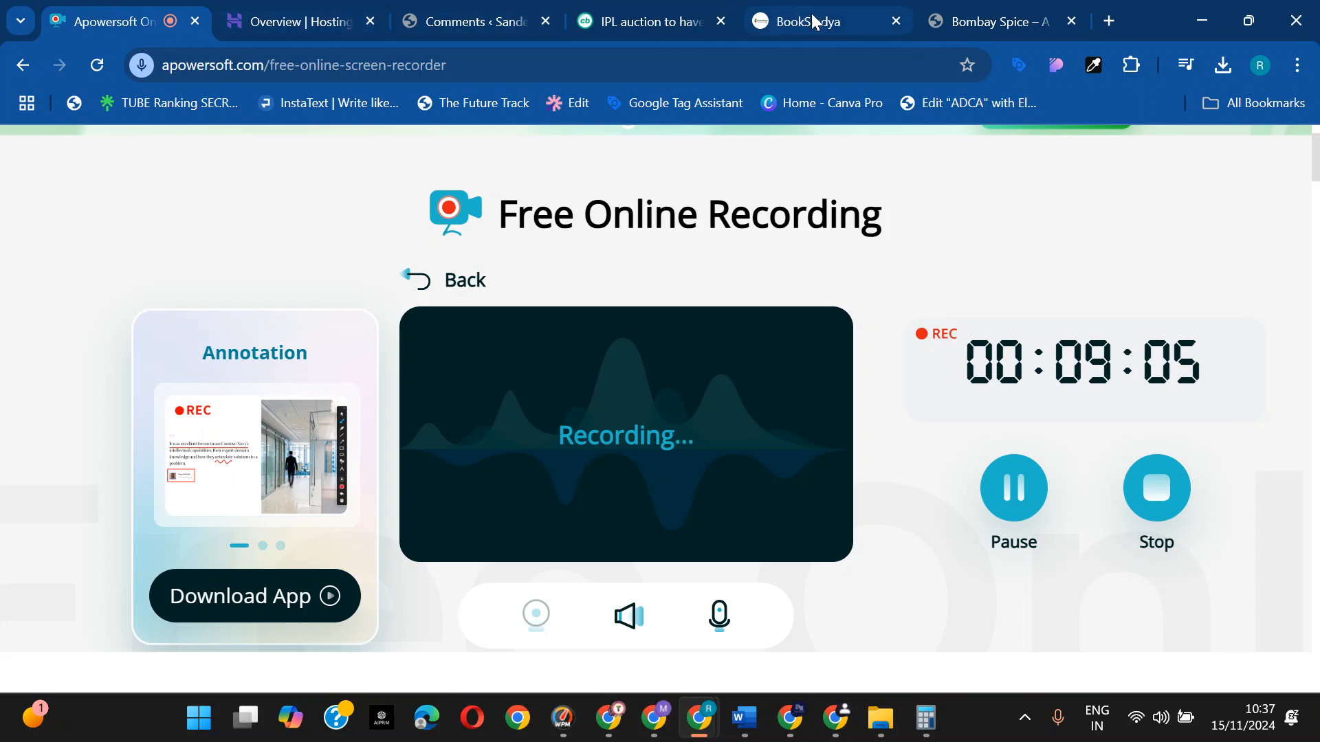
- Review the Users, Tools, Settings, Media and Dashboard submenus of the WordPress admin, then open the Dashboard home
click(526, 12)
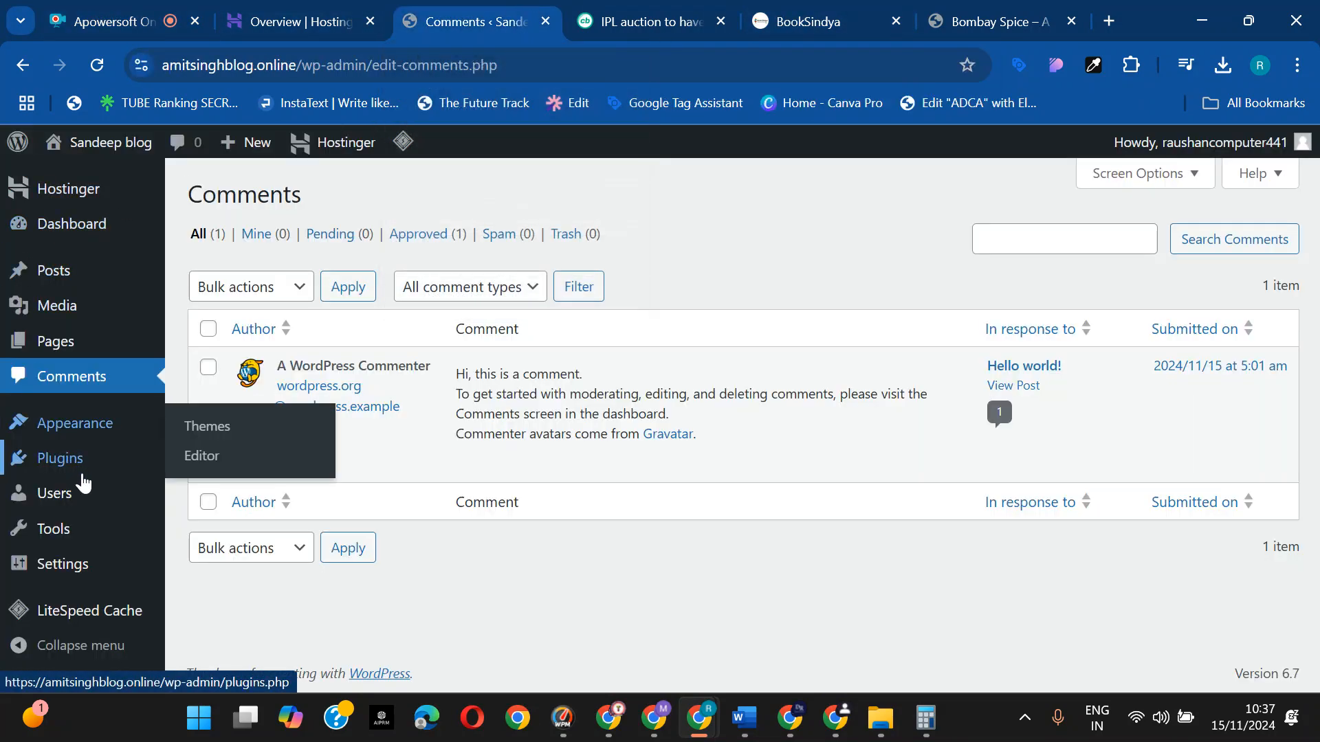
mouse_move(93, 509)
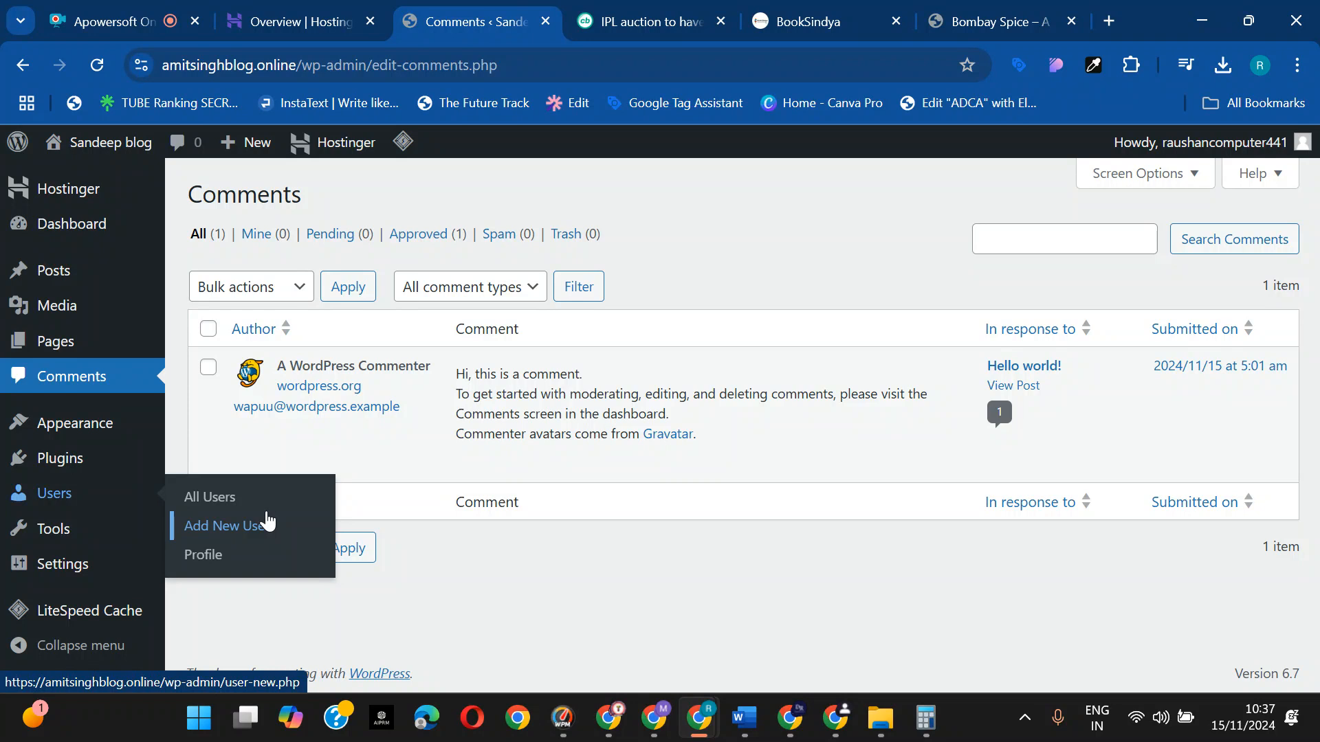
mouse_move(74, 532)
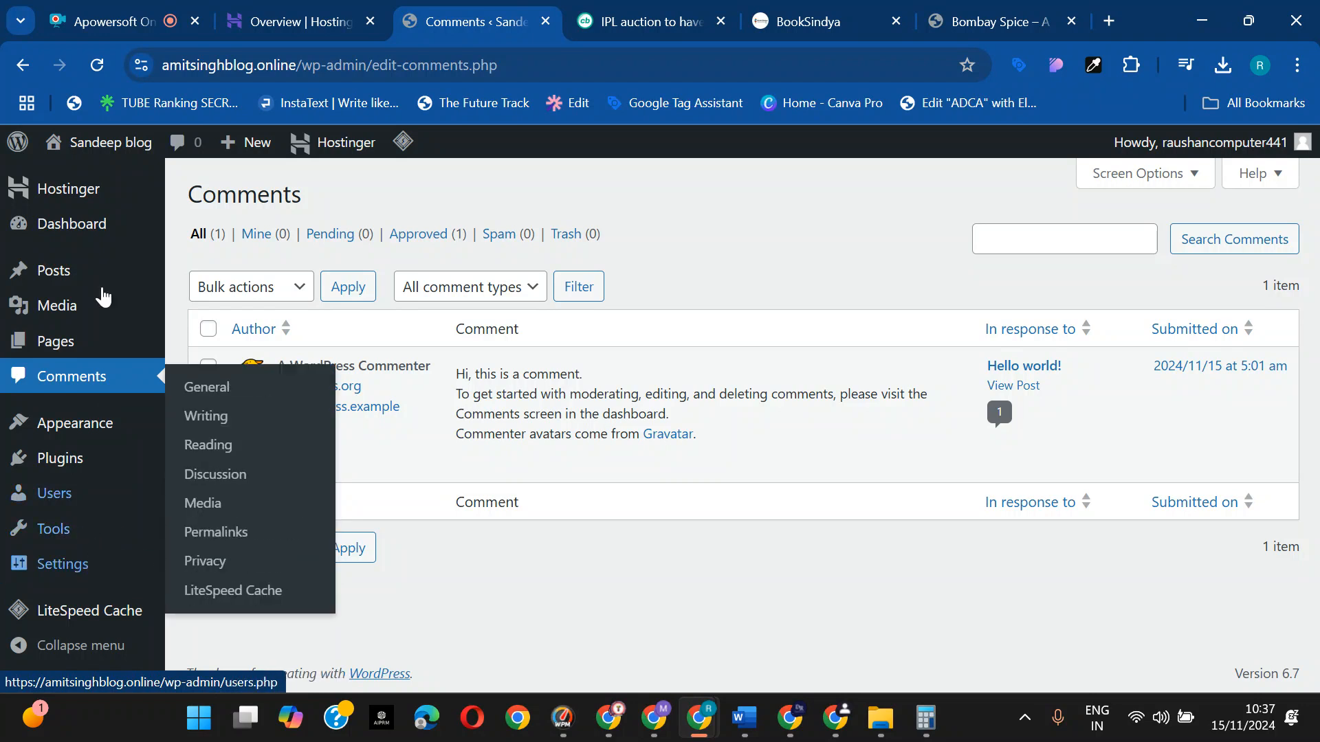
mouse_move(62, 563)
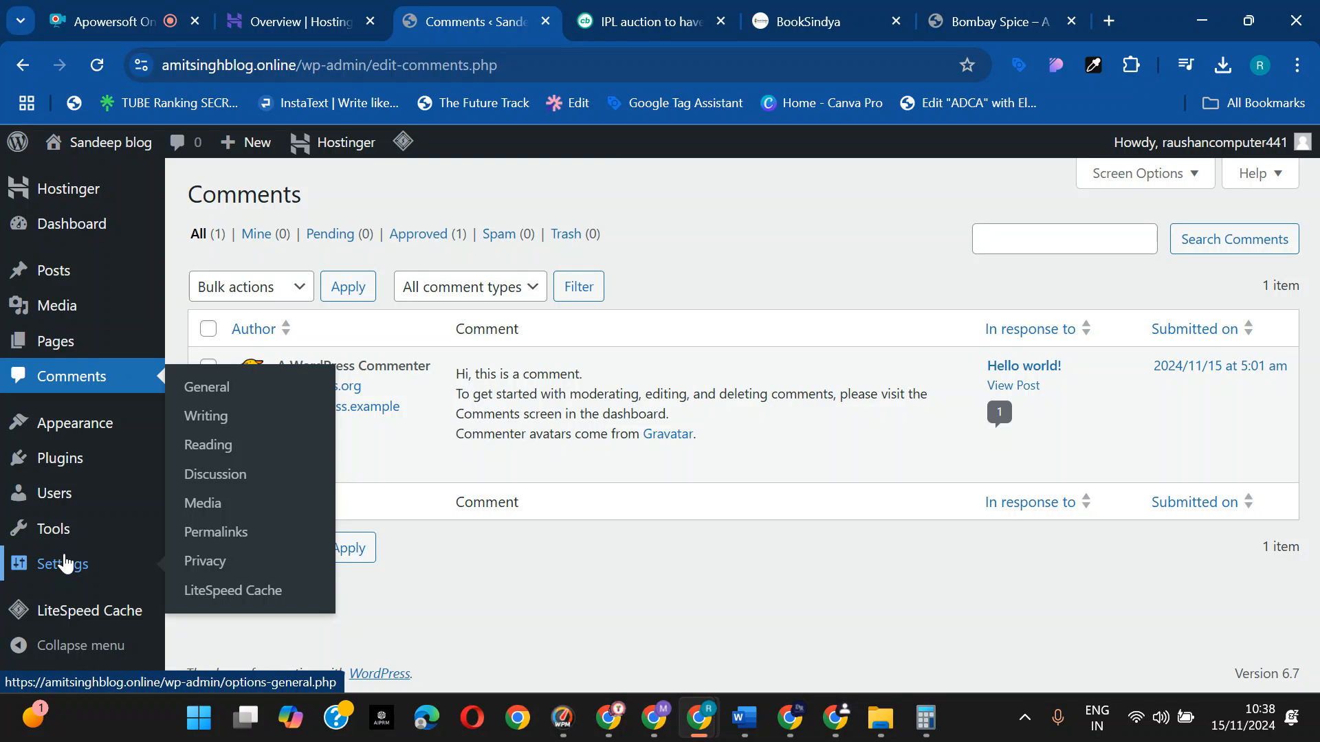
mouse_move(147, 303)
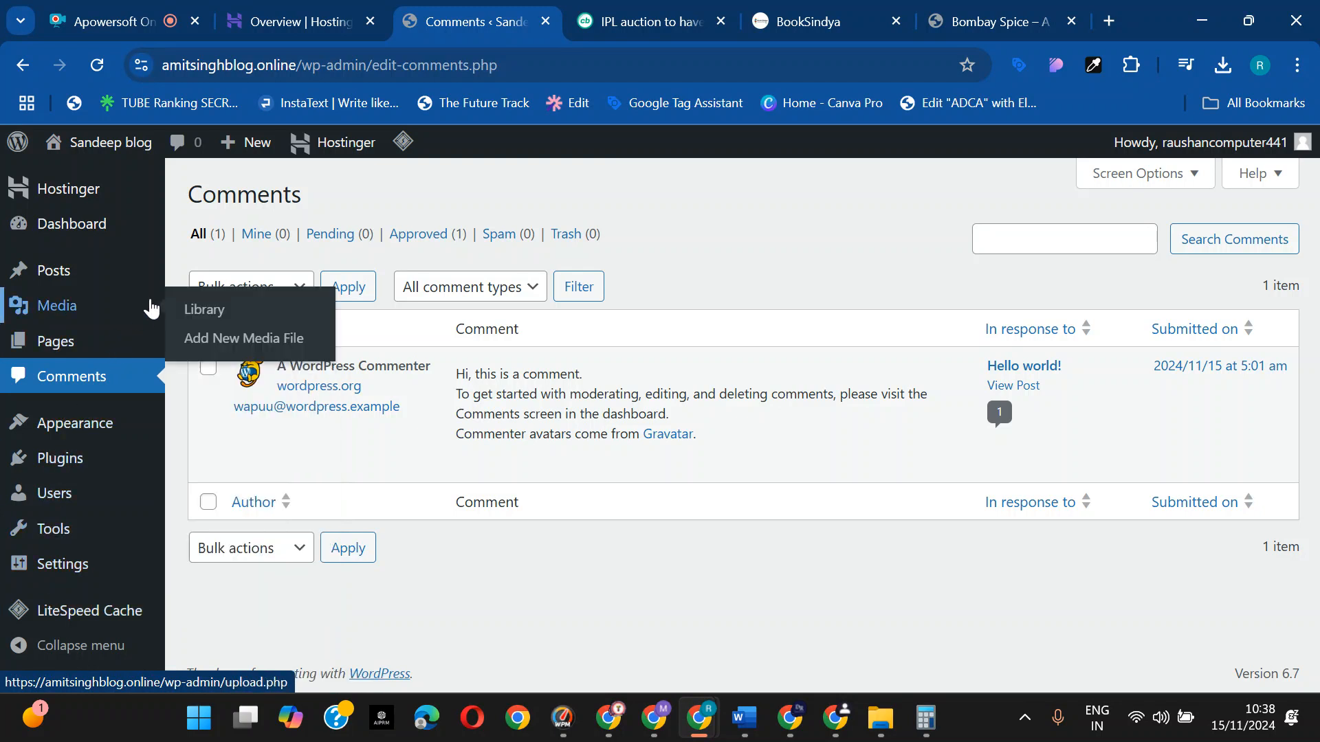
mouse_move(97, 221)
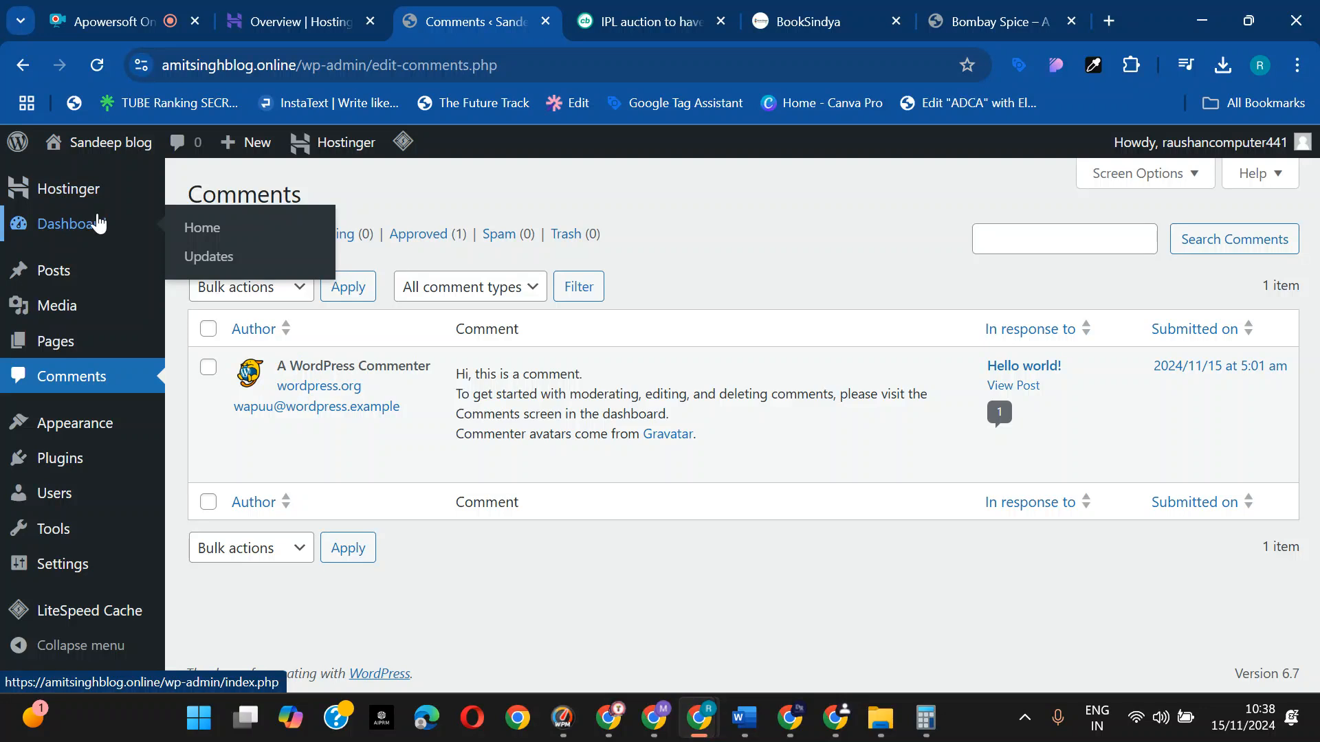
click(219, 231)
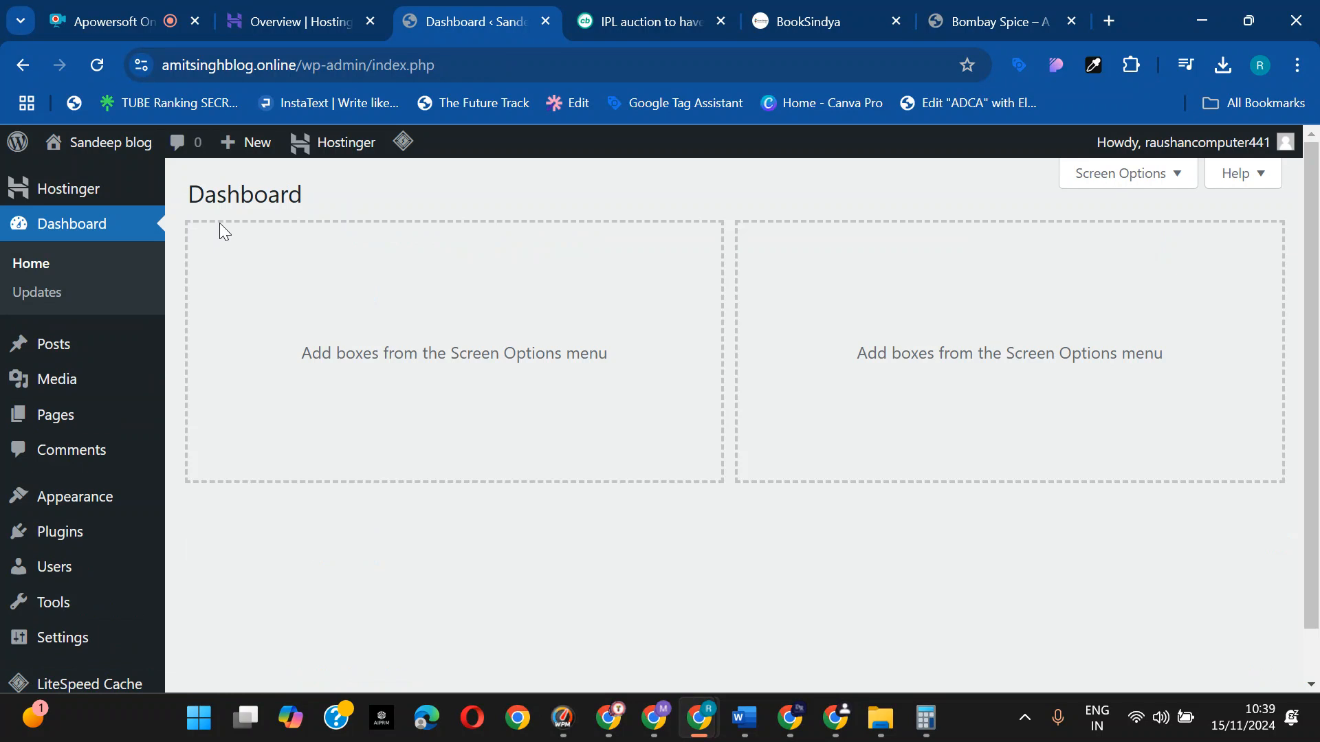
click(127, 10)
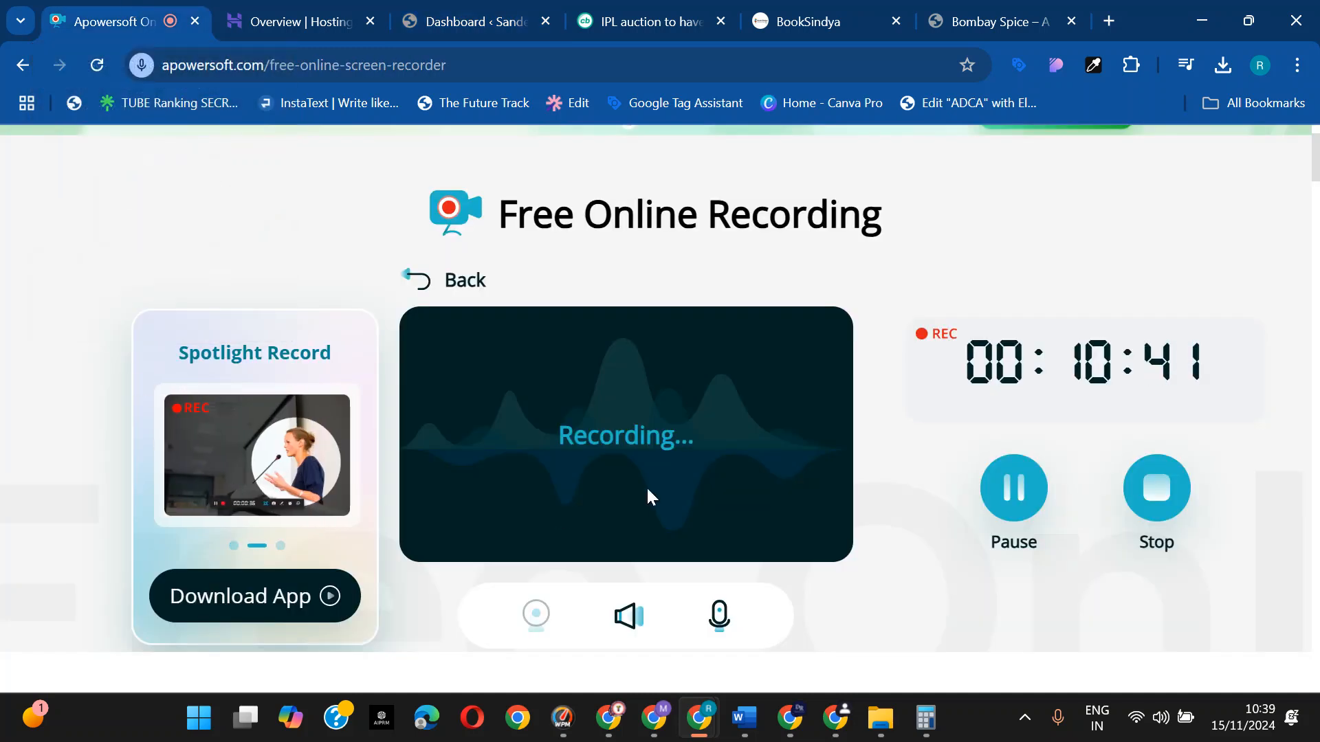
click(996, 23)
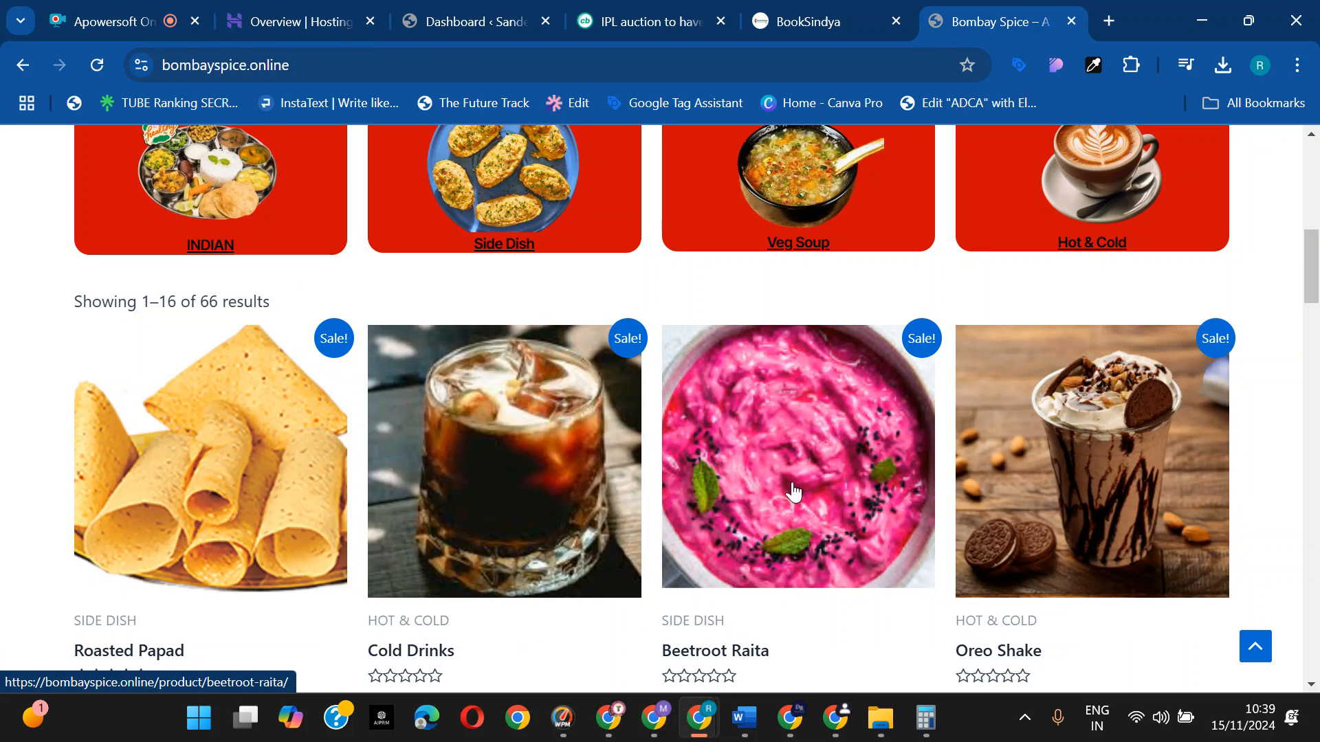
click(158, 28)
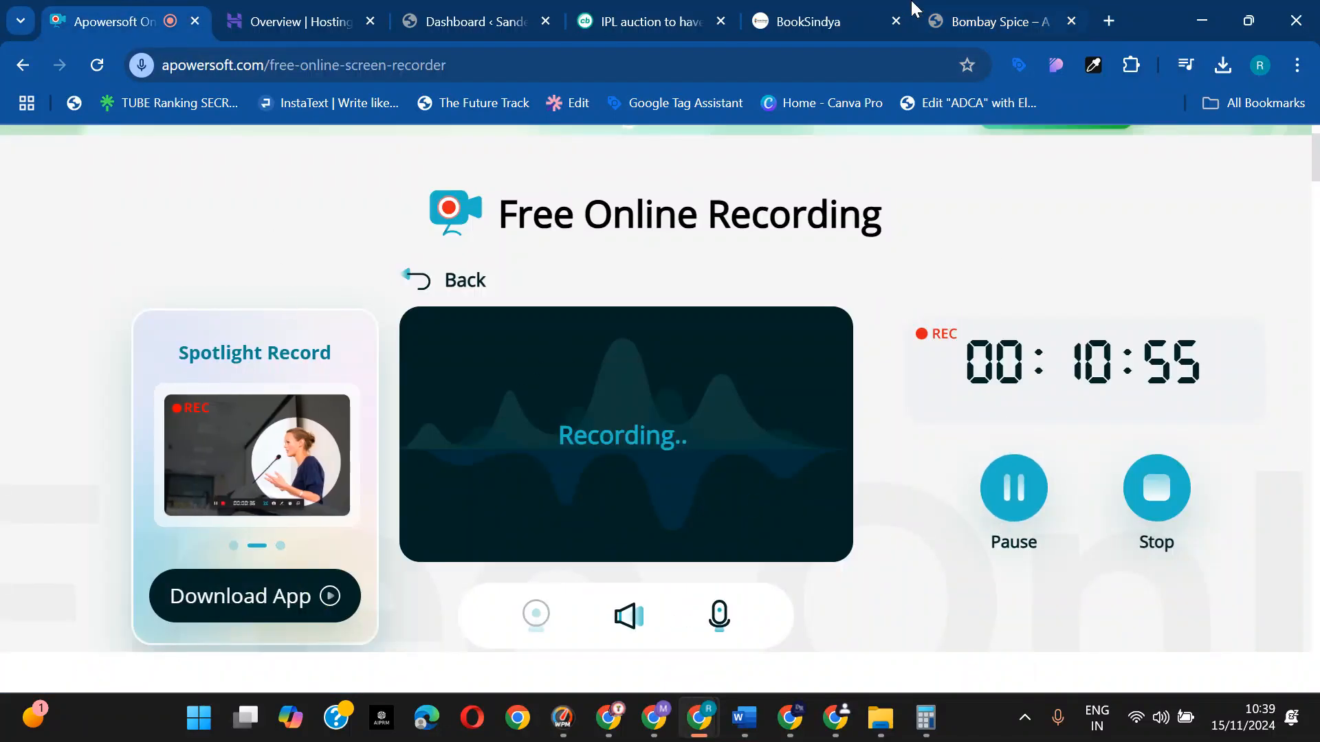
- Go back to the WordPress dashboard and look over the admin menu from Posts down to LiteSpeed Cache
click(437, 13)
scroll(27, 550, down, 2)
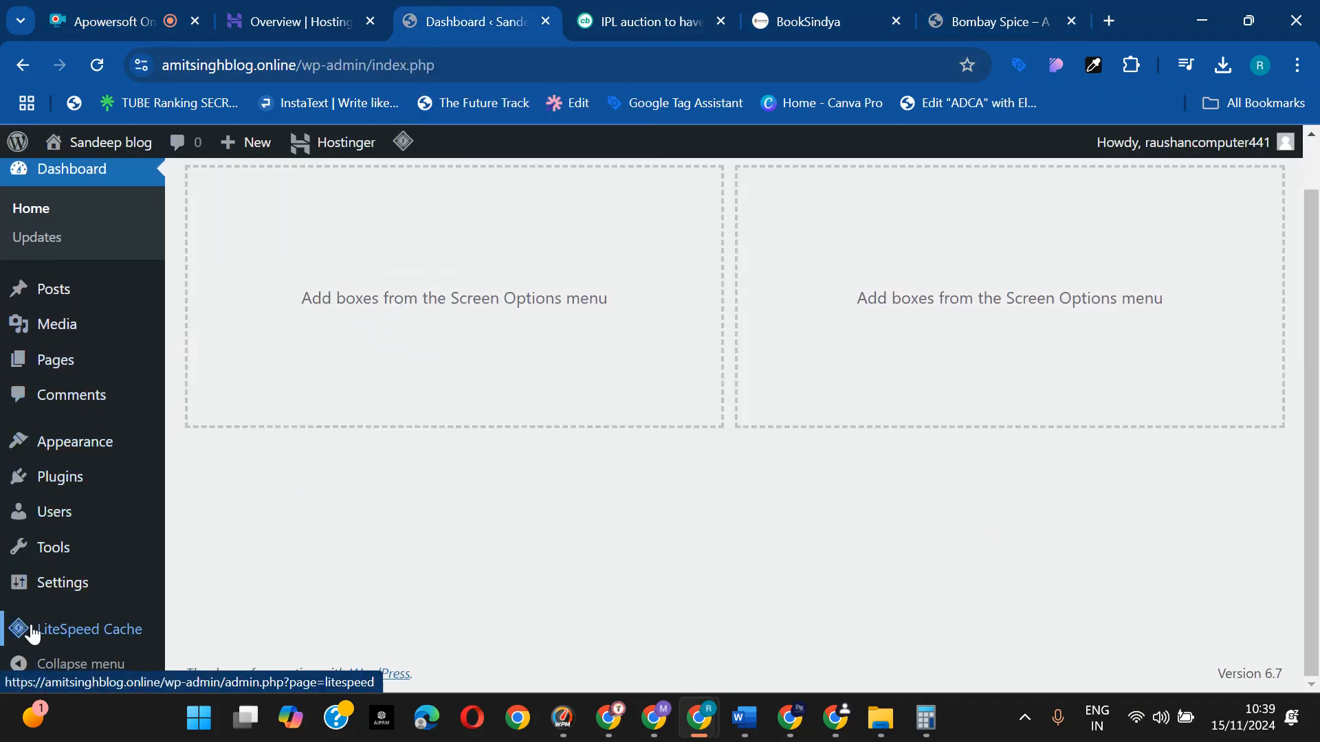
scroll(48, 442, up, 2)
mouse_move(50, 362)
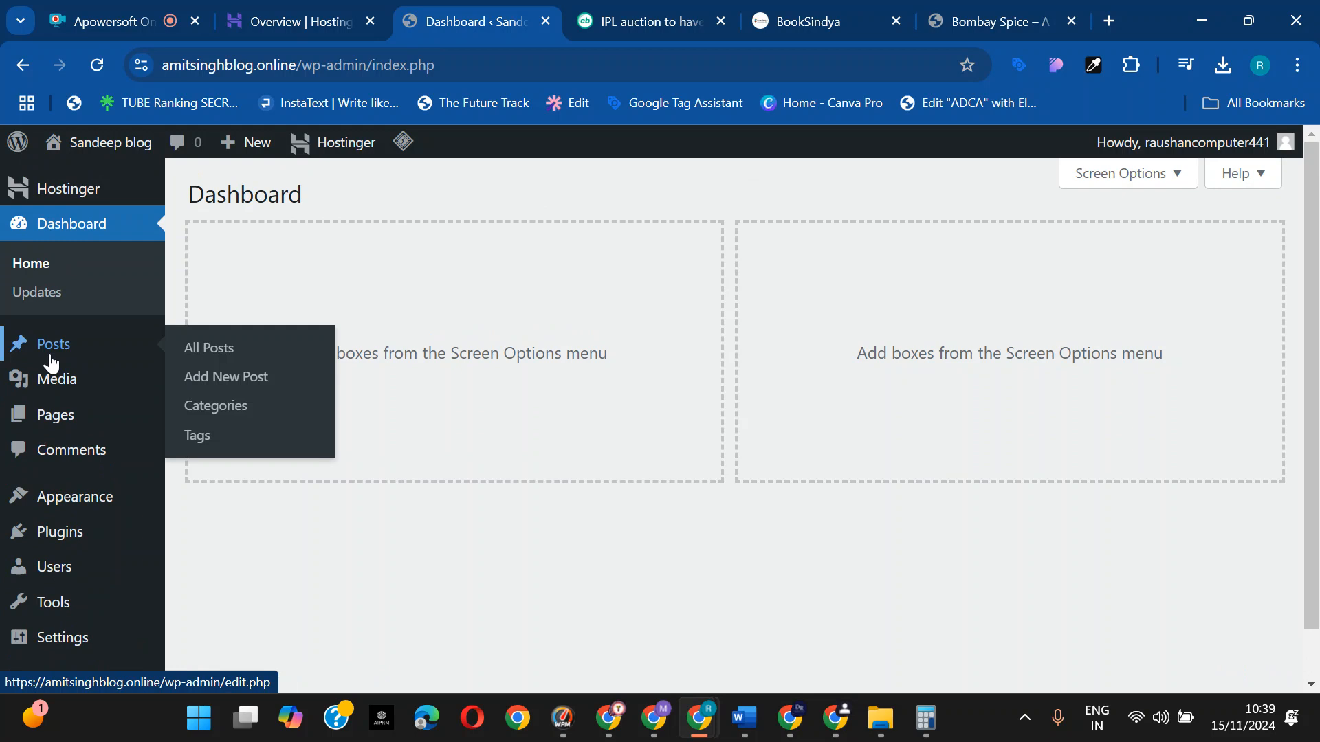
scroll(156, 436, down, 1)
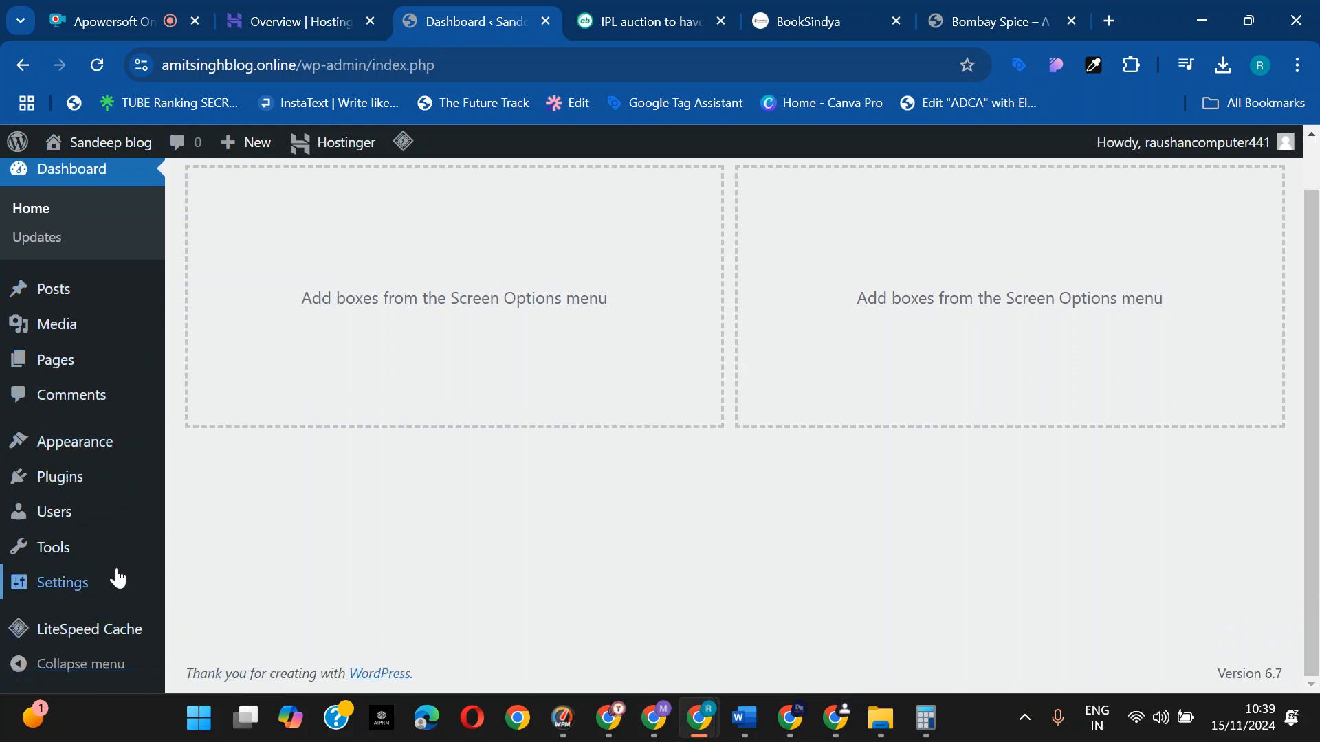
mouse_move(118, 580)
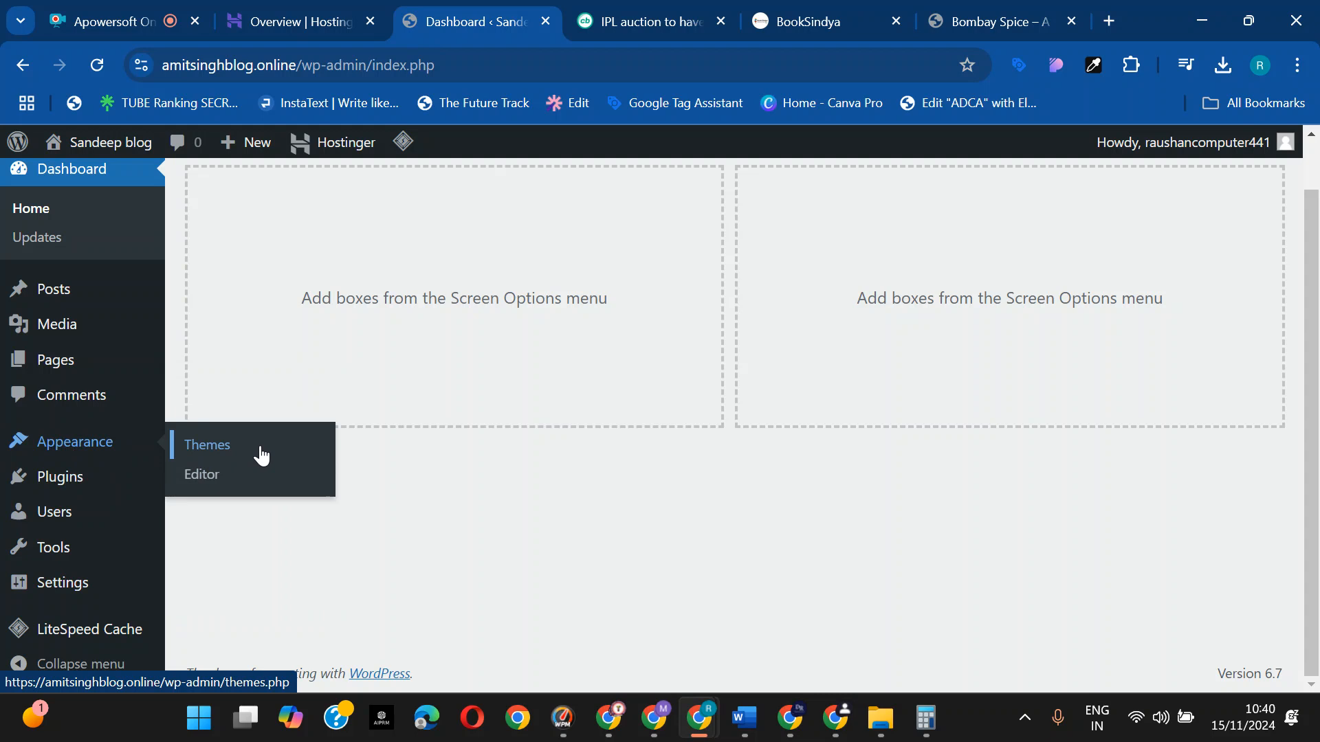
- Open the installed themes and delete the Twenty Twenty-Three theme, confirming the deletion
click(261, 455)
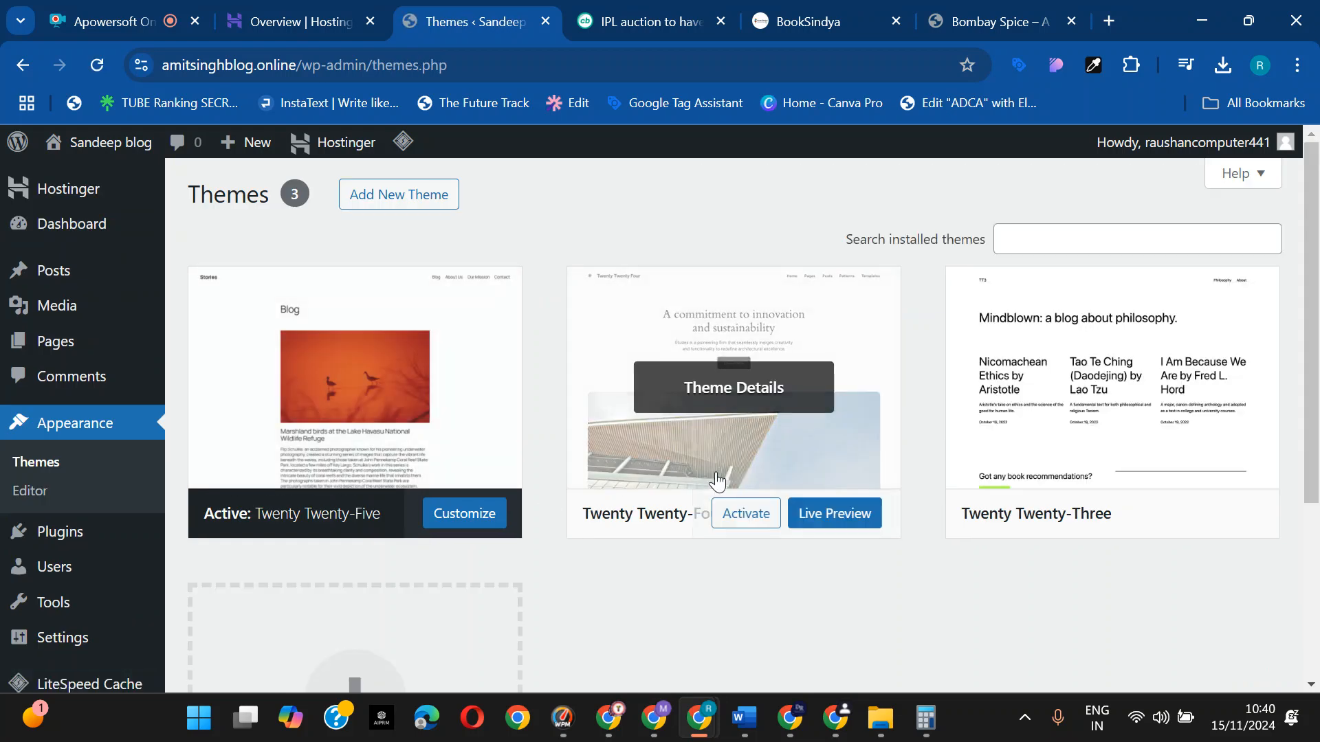
click(1086, 336)
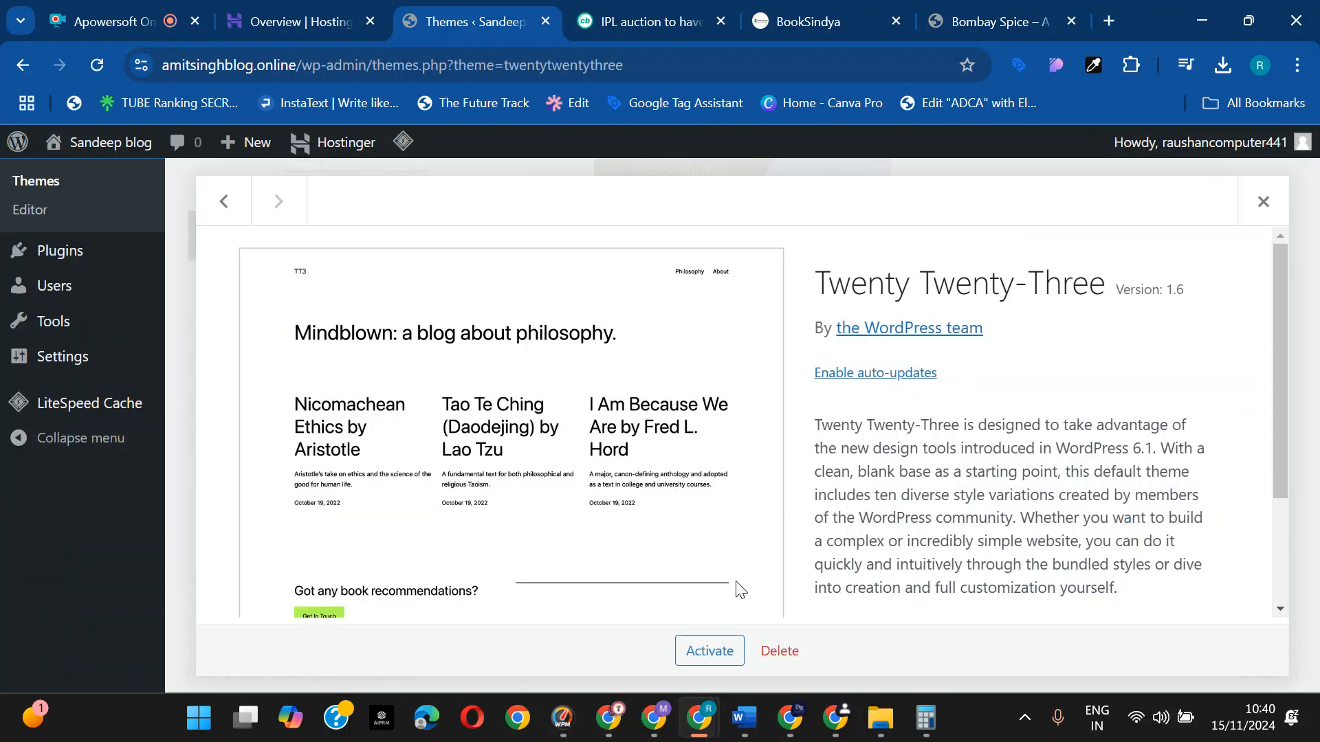
click(781, 652)
click(762, 234)
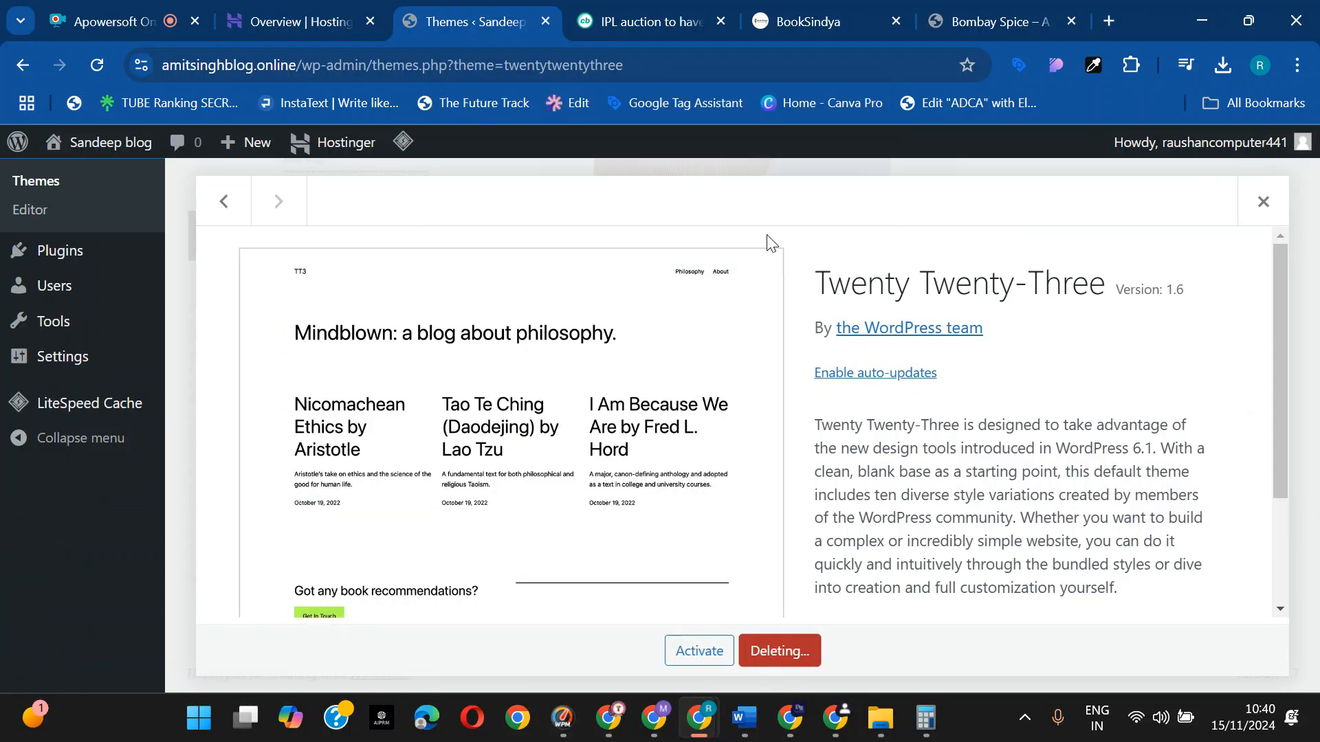
- Delete the Twenty Twenty-Four theme from its details view and confirm the deletion
click(633, 348)
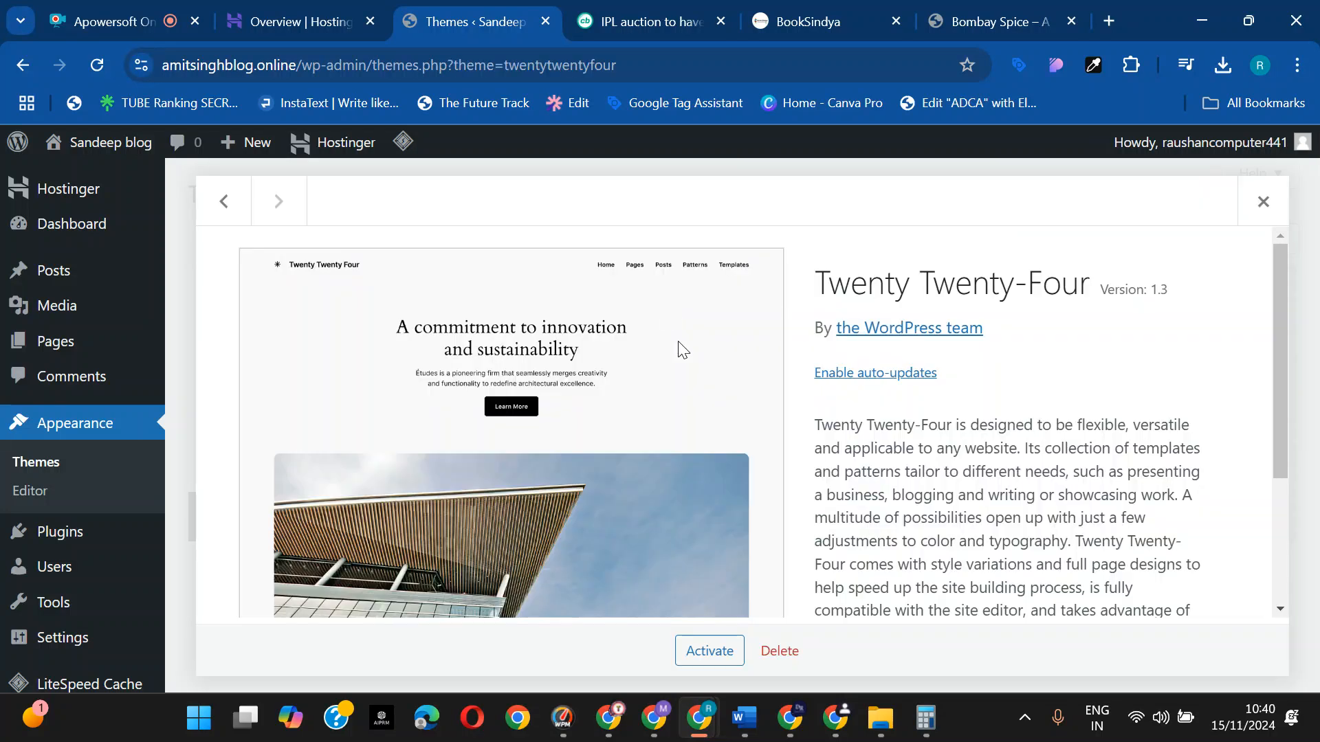
click(781, 651)
click(755, 241)
- Examine the active Twenty Twenty-Five theme's details, then visit the site's public home page to view its design
click(495, 451)
scroll(382, 560, down, 5)
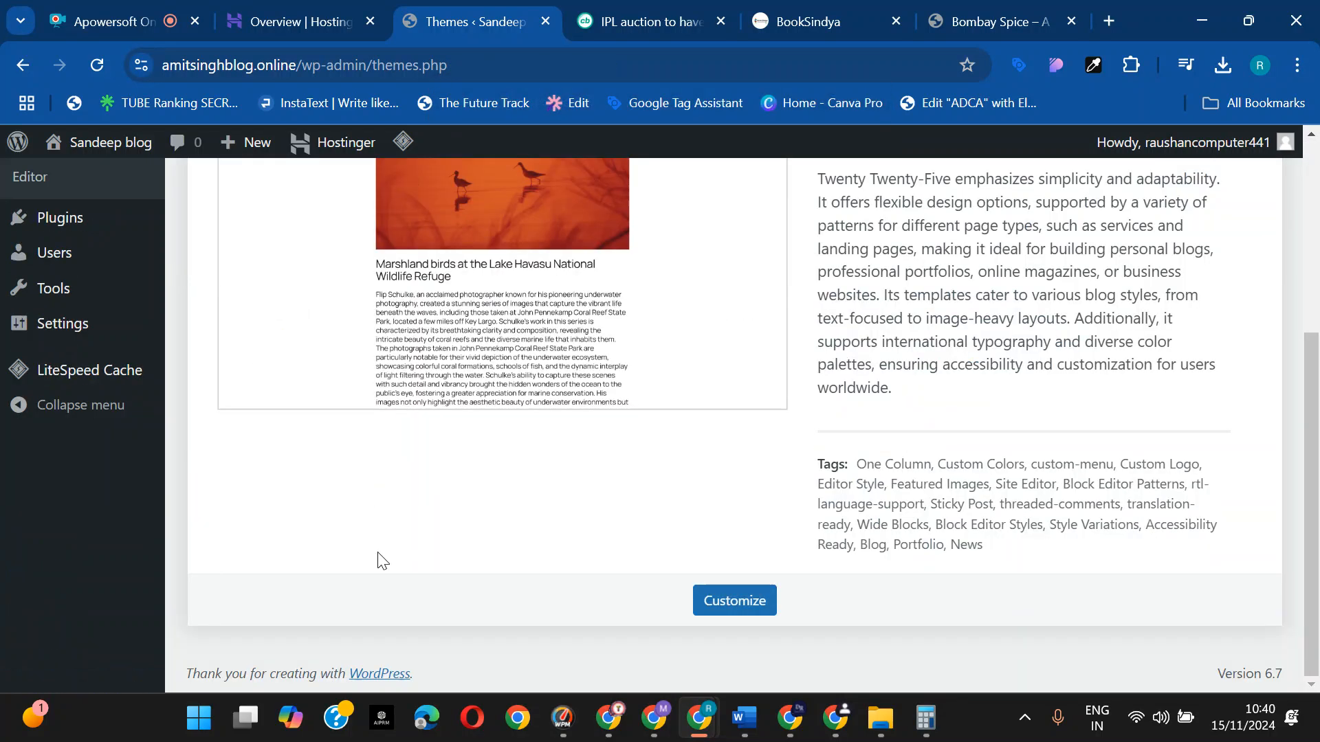
scroll(545, 465, up, 5)
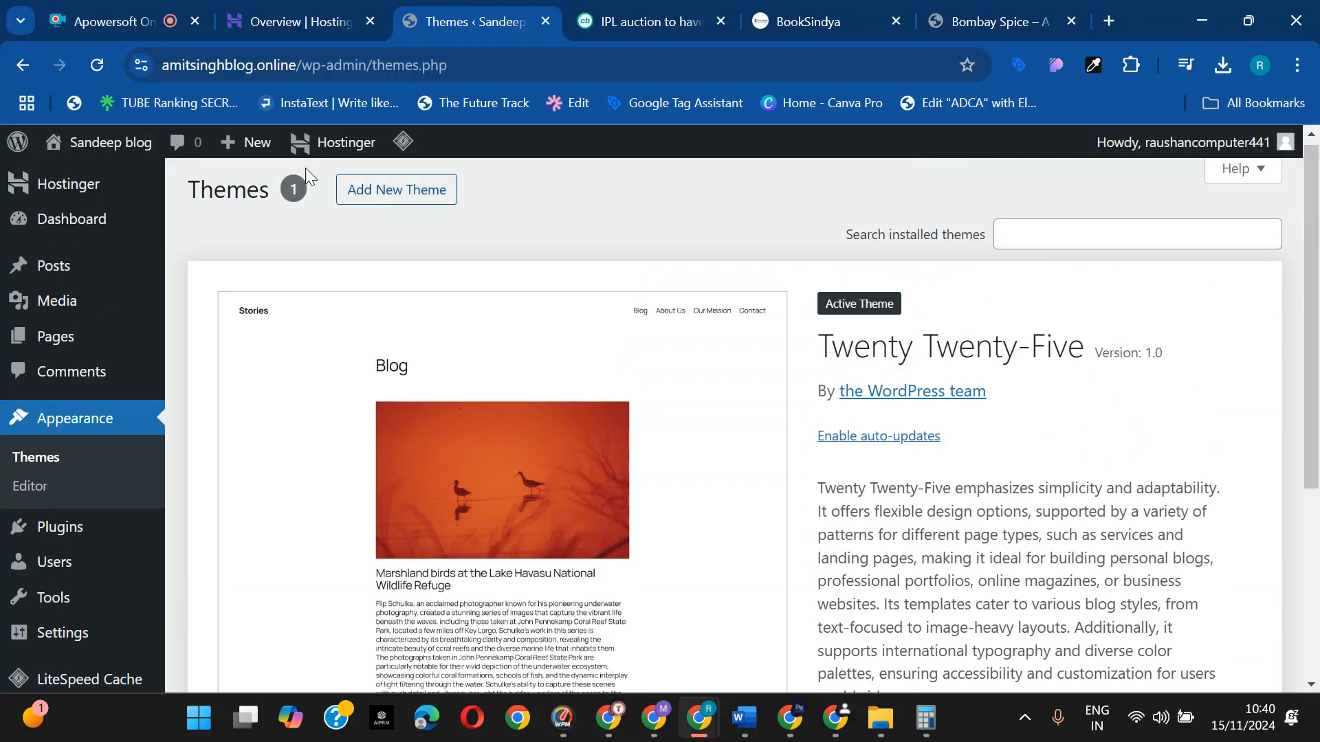
mouse_move(123, 148)
click(124, 174)
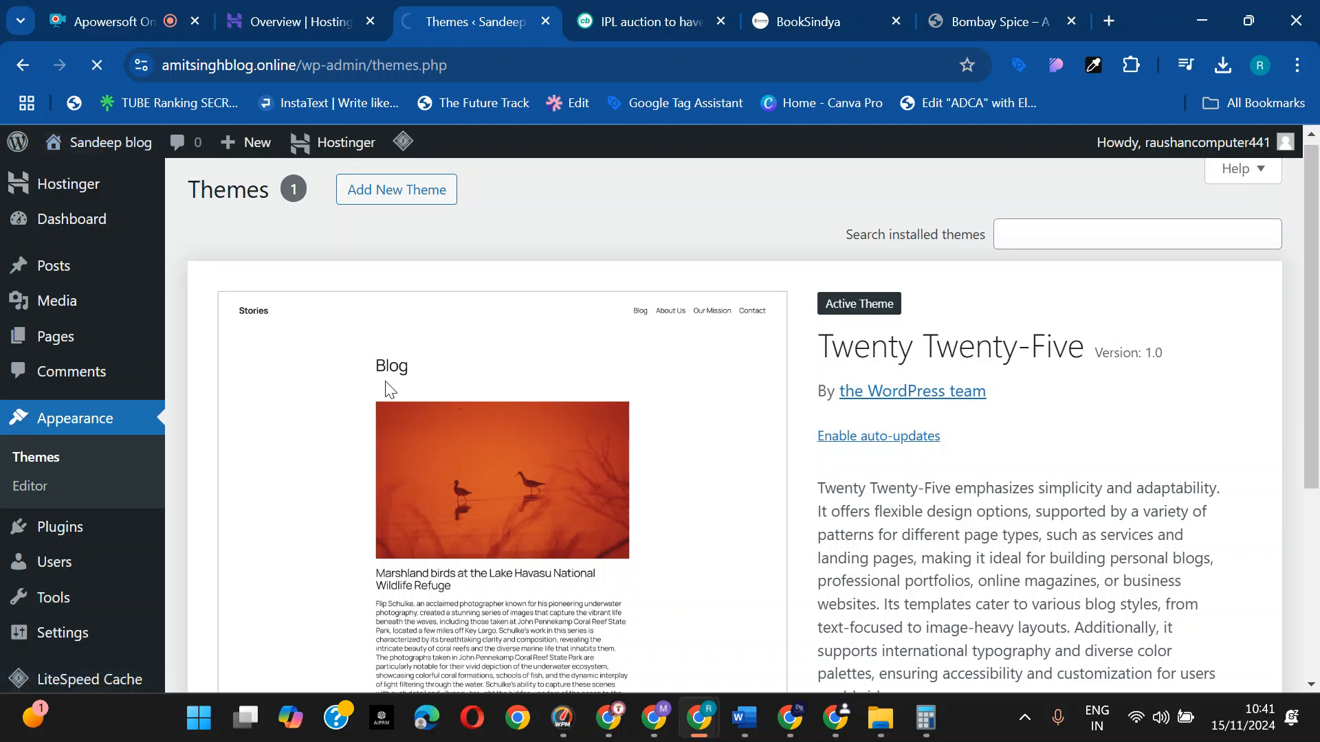
scroll(483, 566, down, 8)
scroll(503, 598, up, 5)
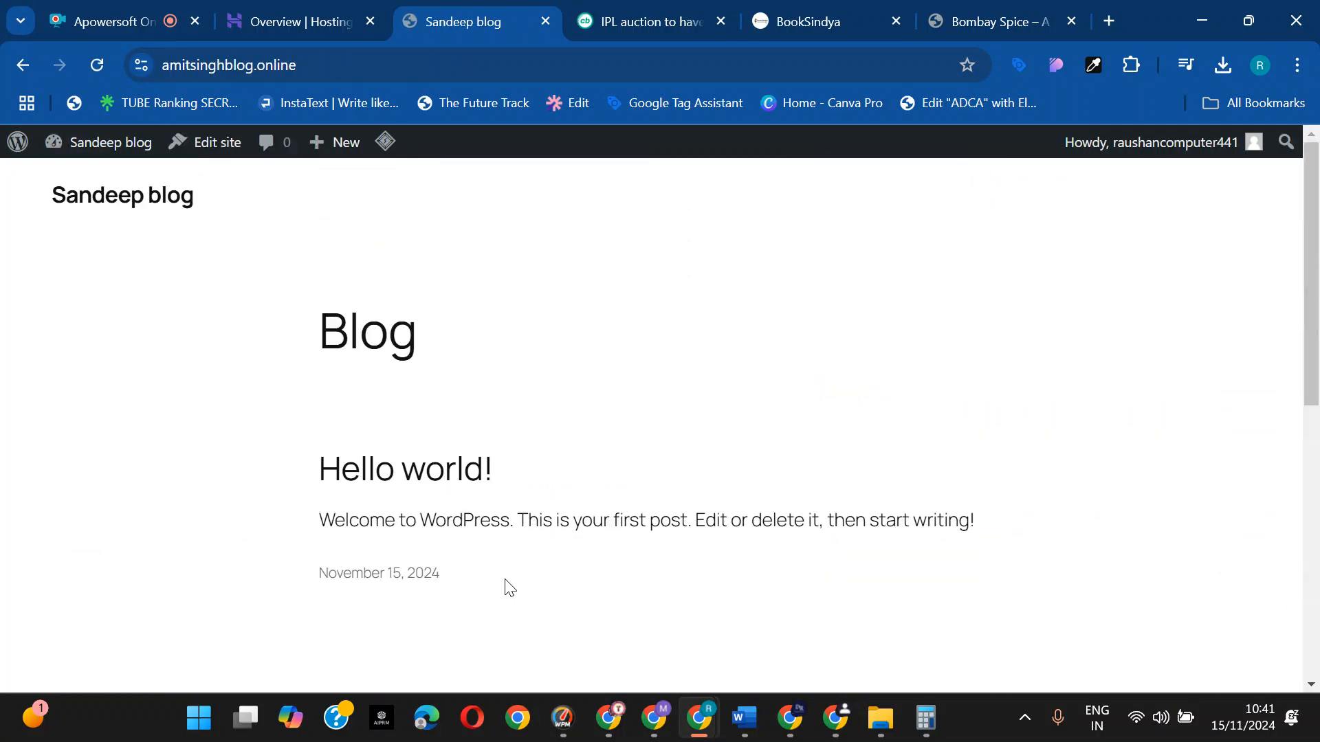
- Return to the WordPress dashboard and open the Add Themes page from the installed themes
mouse_move(118, 147)
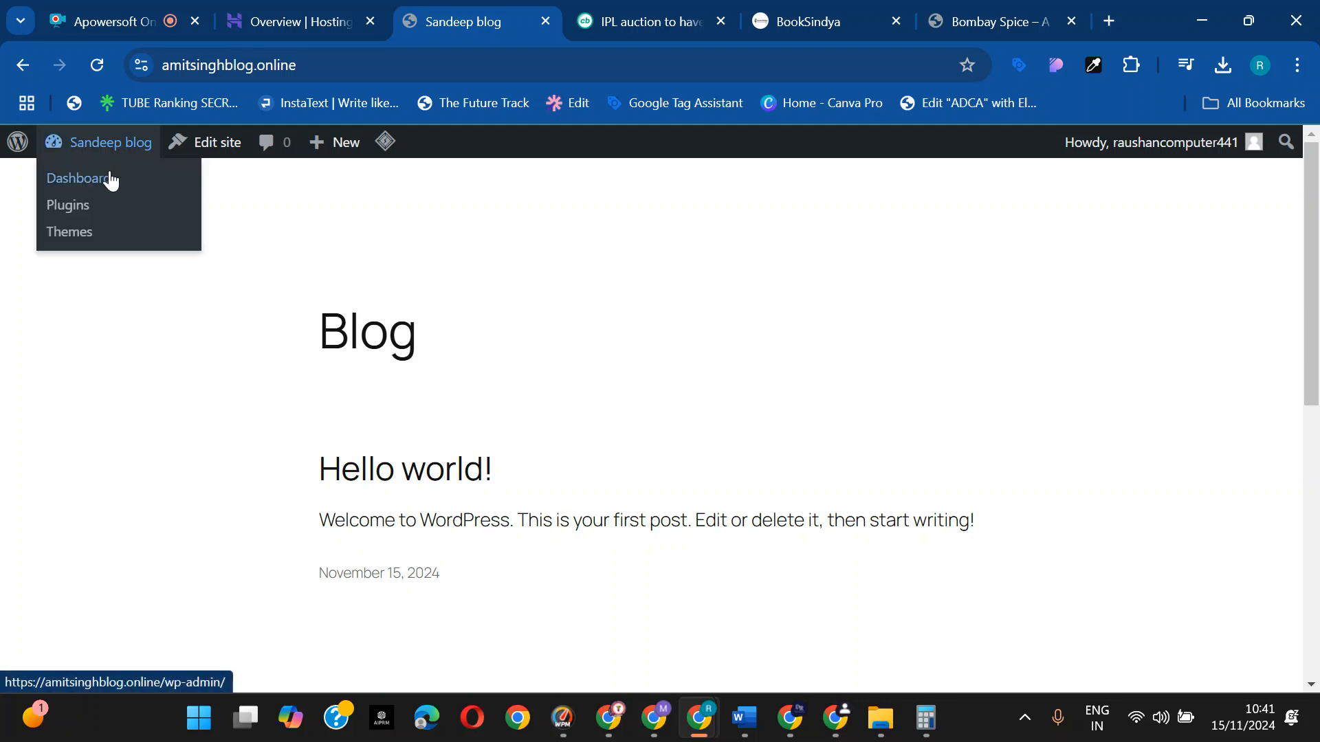
click(109, 180)
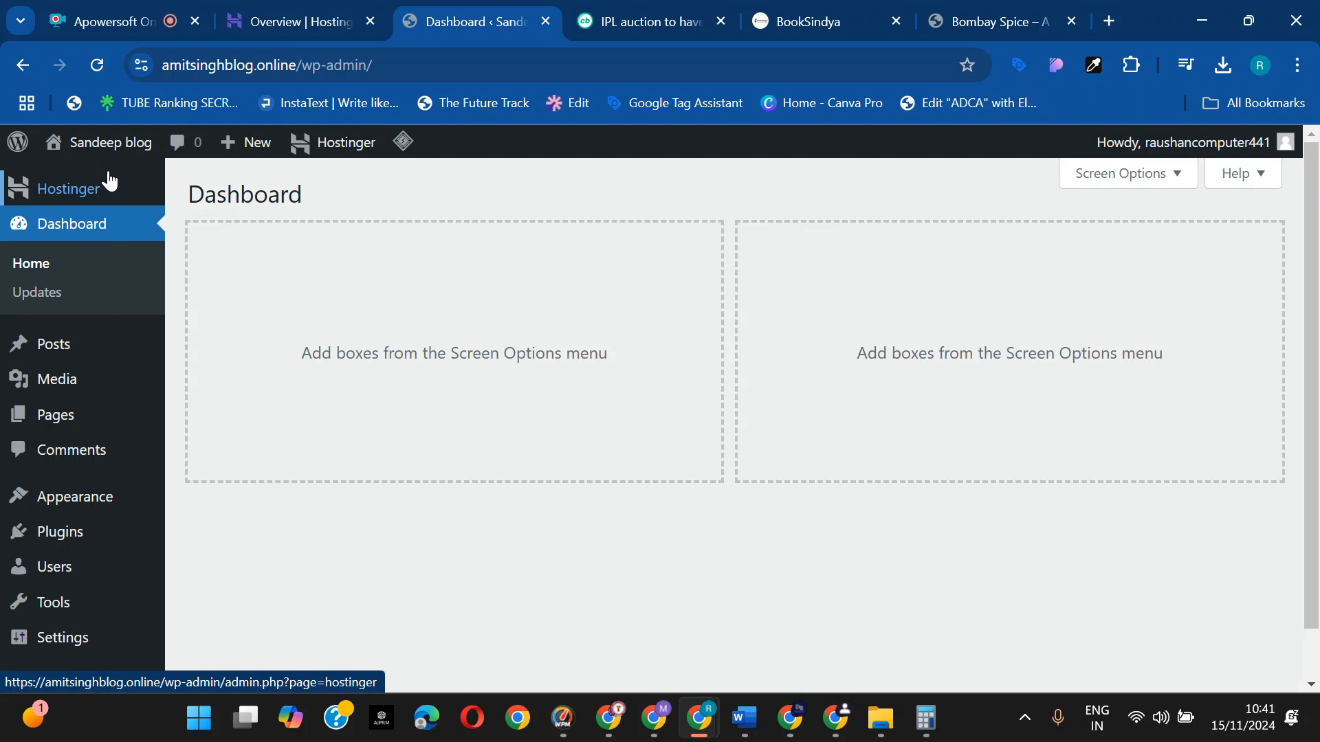
mouse_move(113, 502)
click(217, 506)
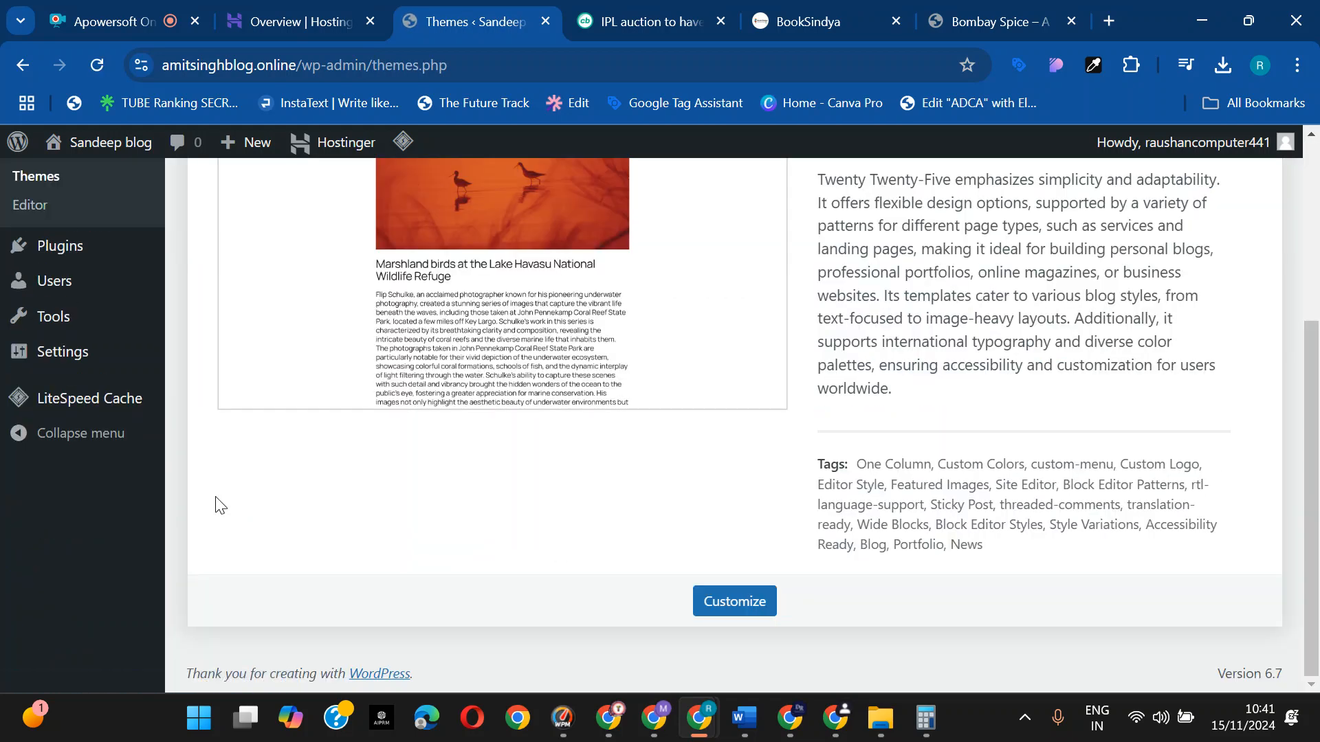
scroll(344, 488, up, 4)
click(427, 206)
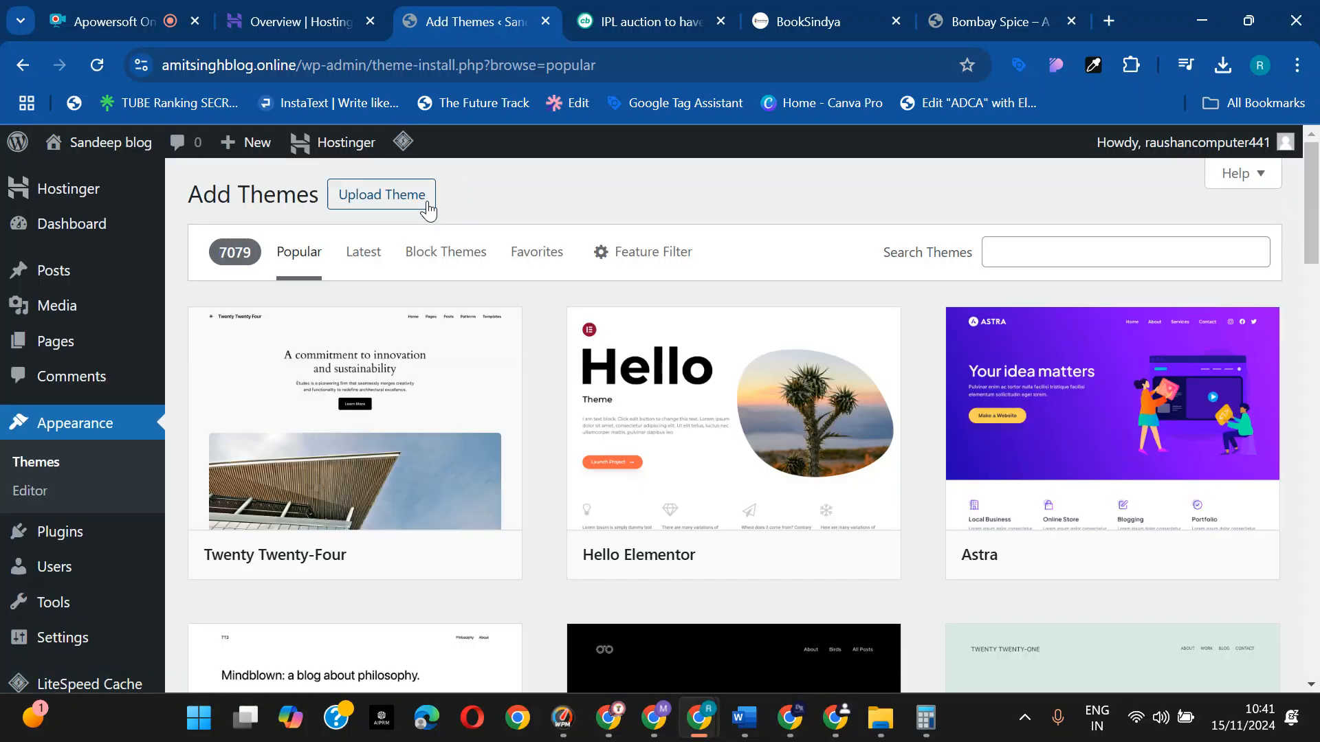
- Find the OceanWP theme among the popular themes, install it and activate it
scroll(713, 304, down, 1)
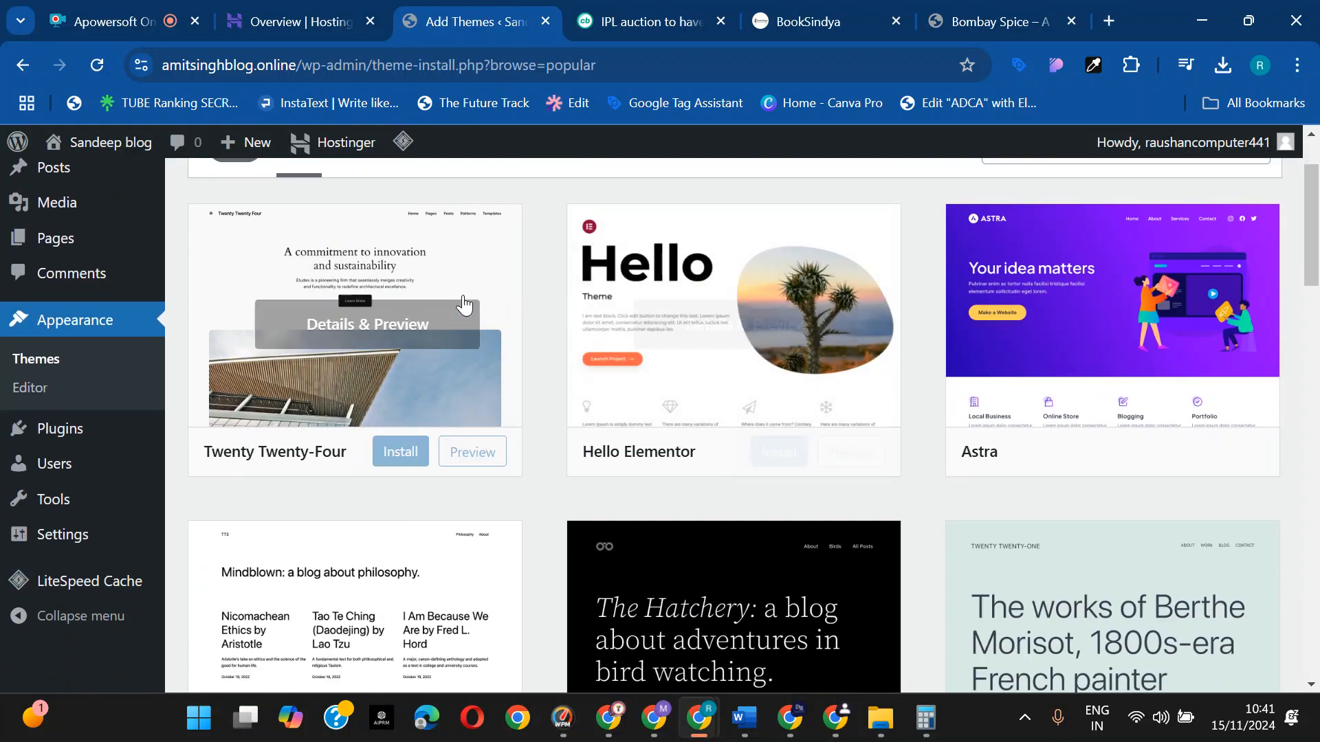
scroll(906, 323, down, 4)
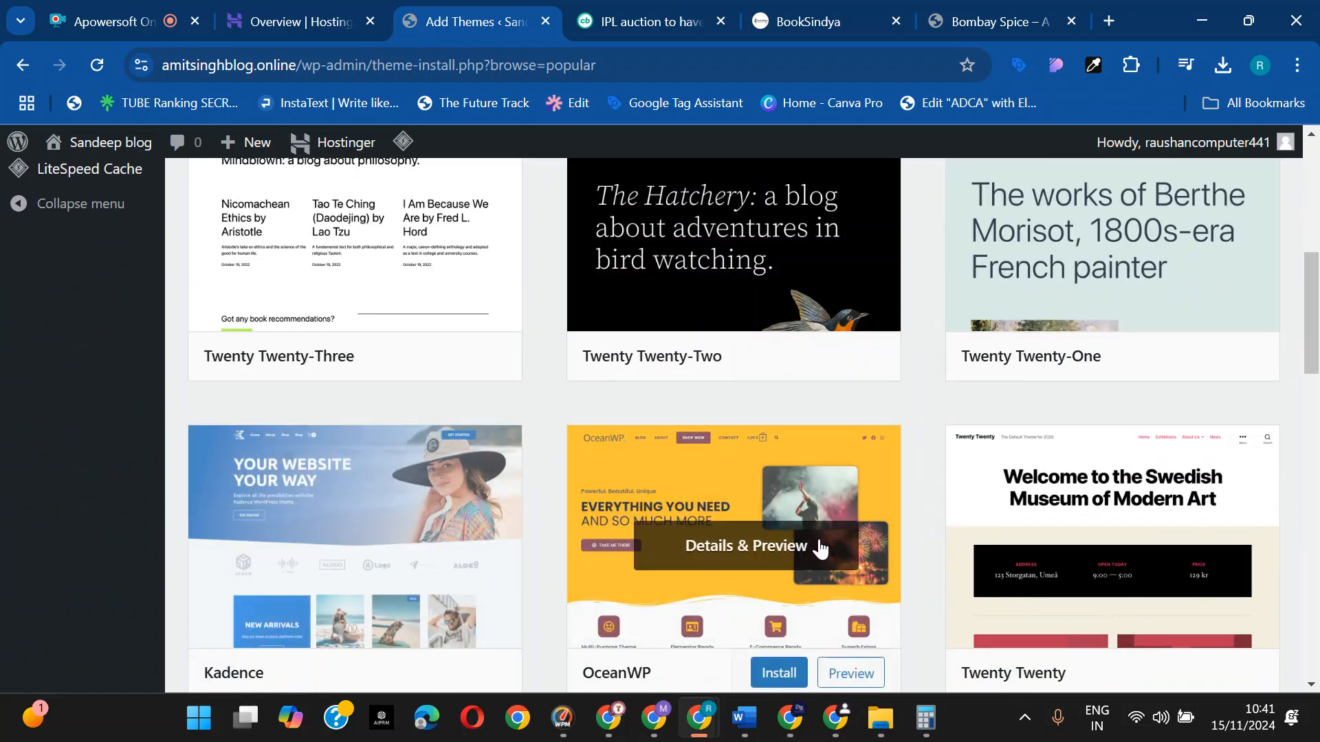
scroll(819, 548, down, 1)
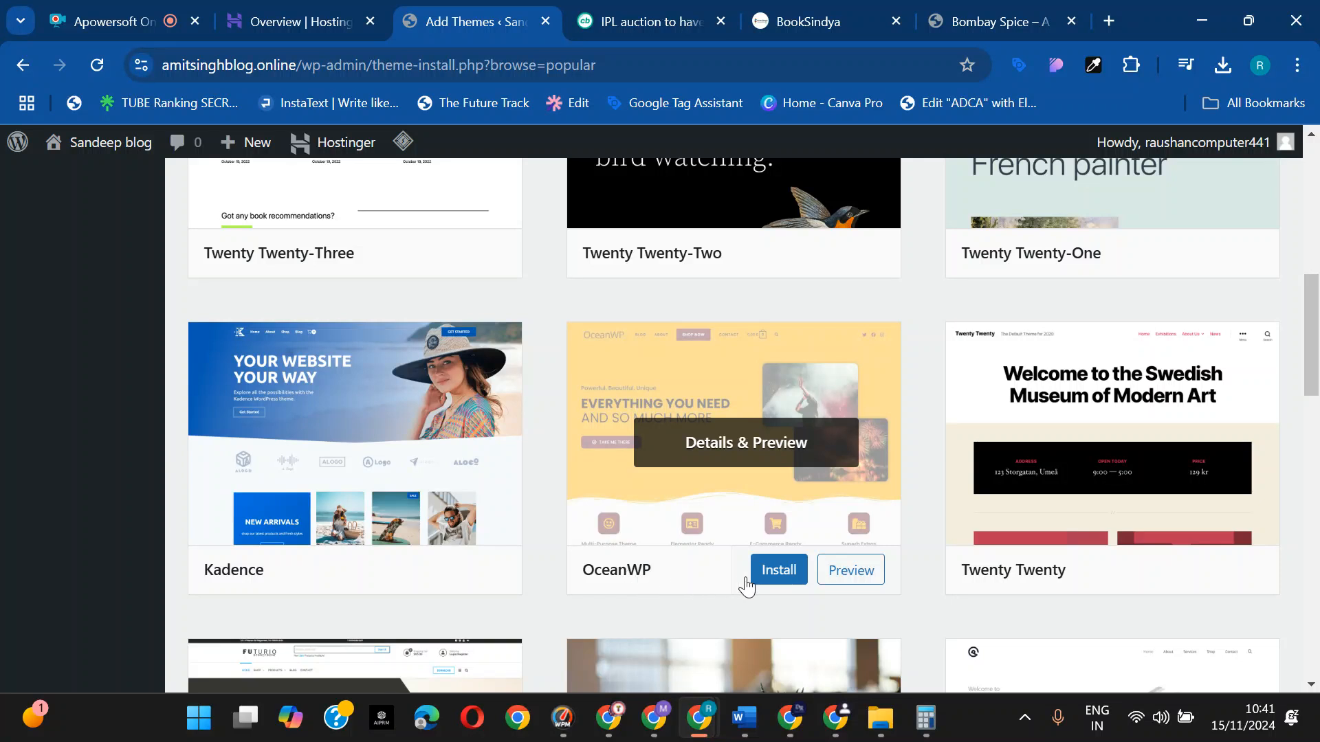
click(766, 577)
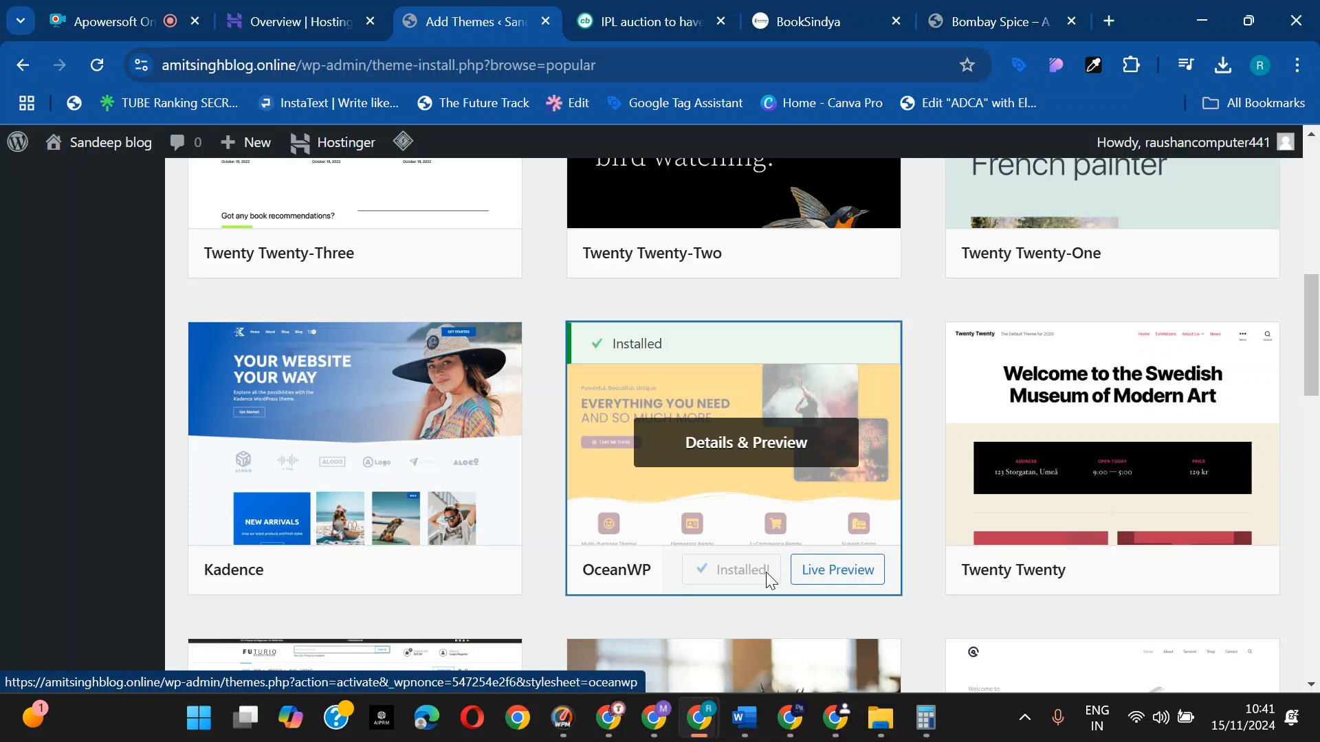
click(732, 571)
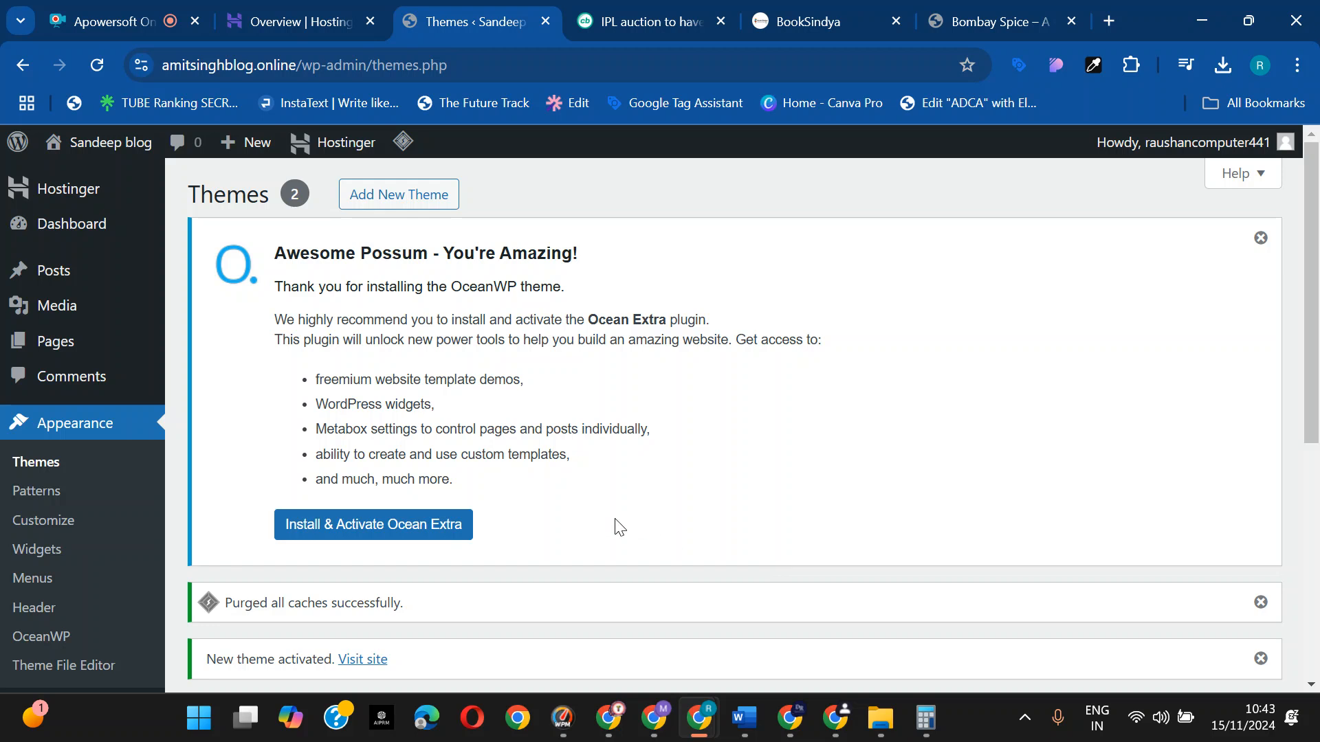
- Install and activate the Ocean Extra plugin, and allow the OceanWP email opt-in
click(340, 534)
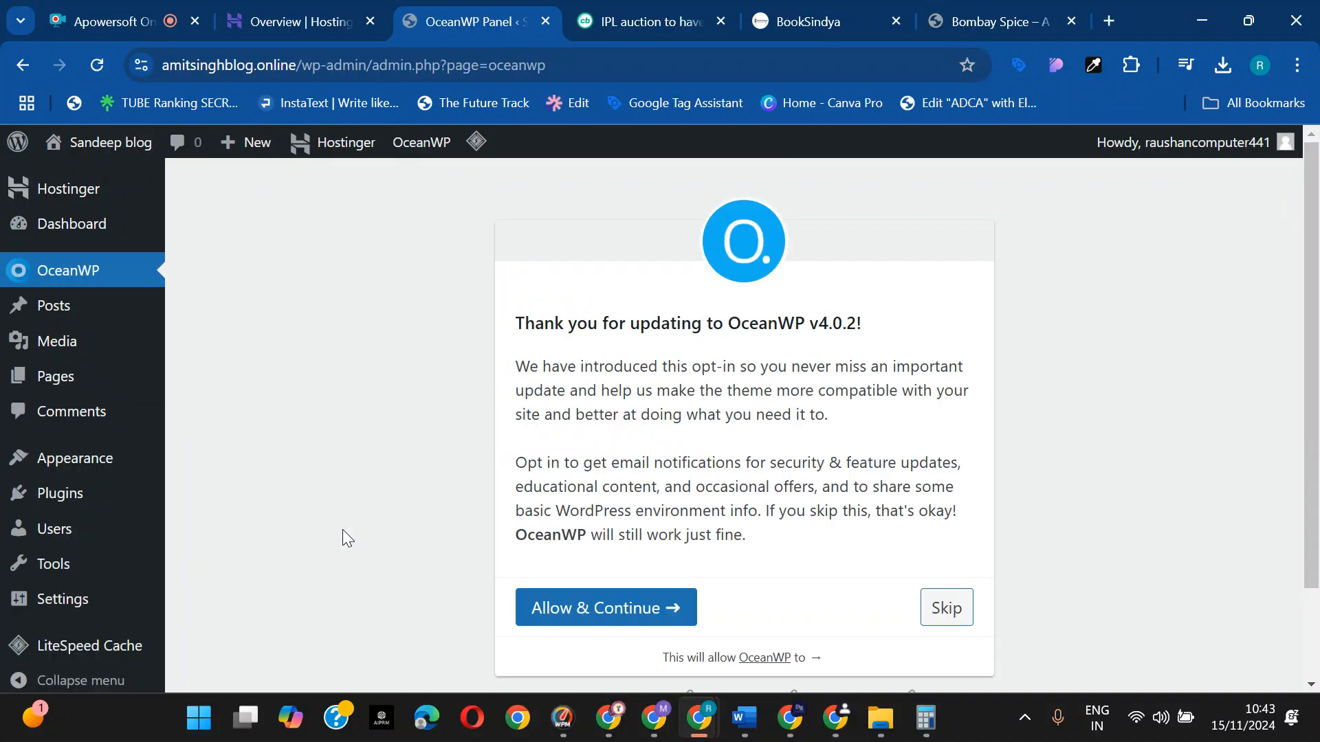
click(568, 615)
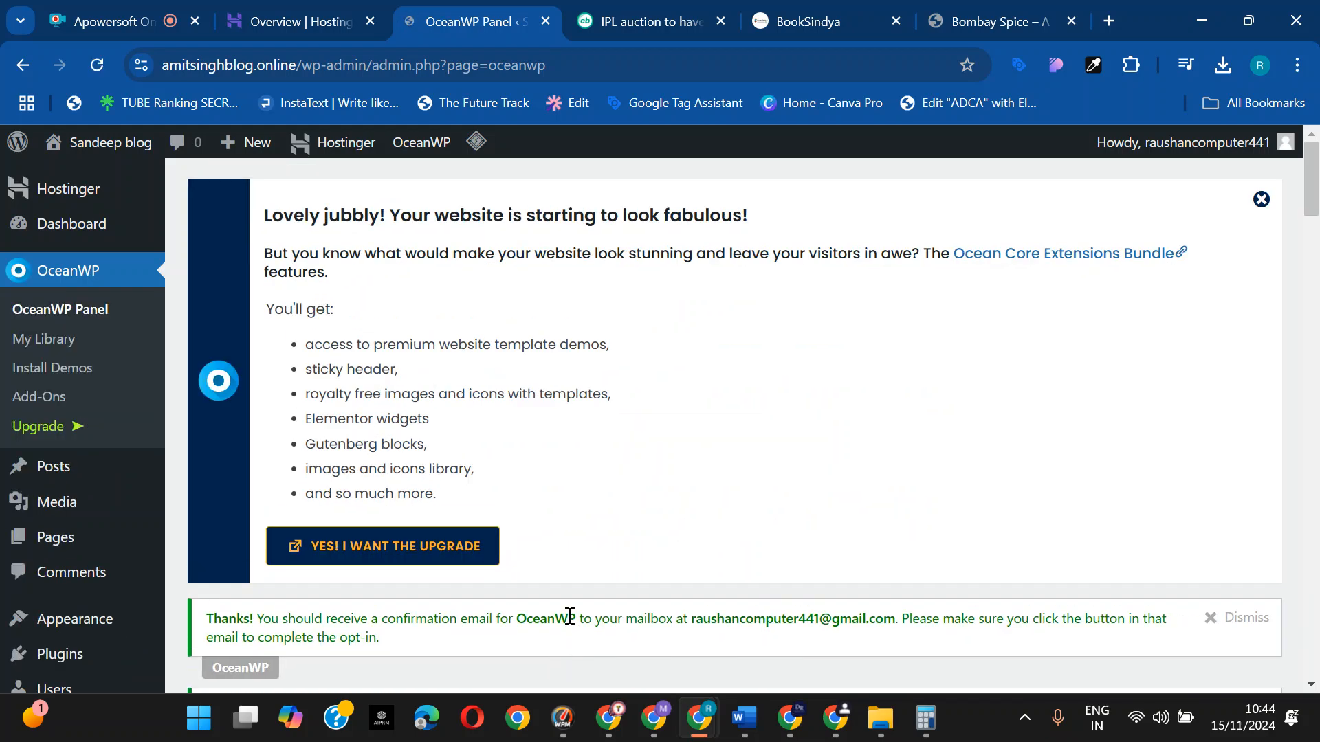
- Visit the site's public home page to examine its look with the OceanWP theme
mouse_move(97, 144)
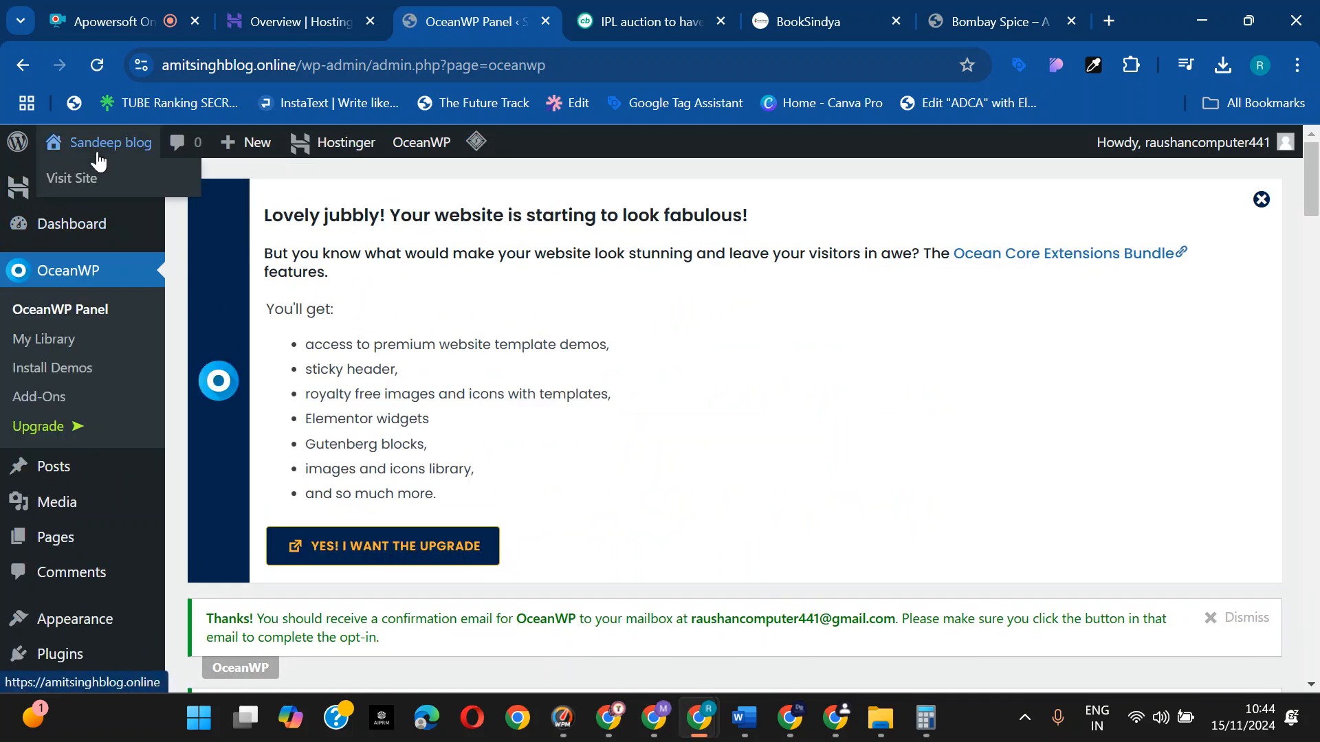
click(103, 190)
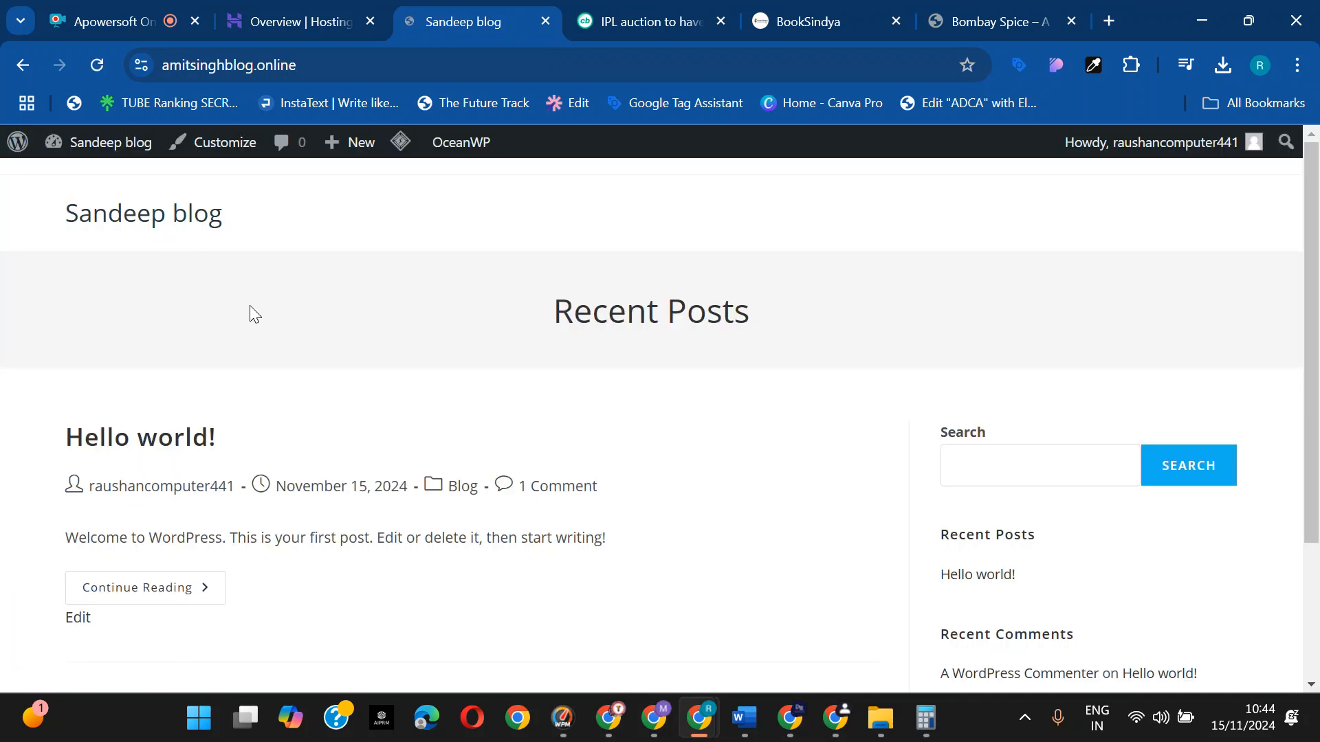
scroll(249, 314, down, 2)
scroll(238, 338, up, 2)
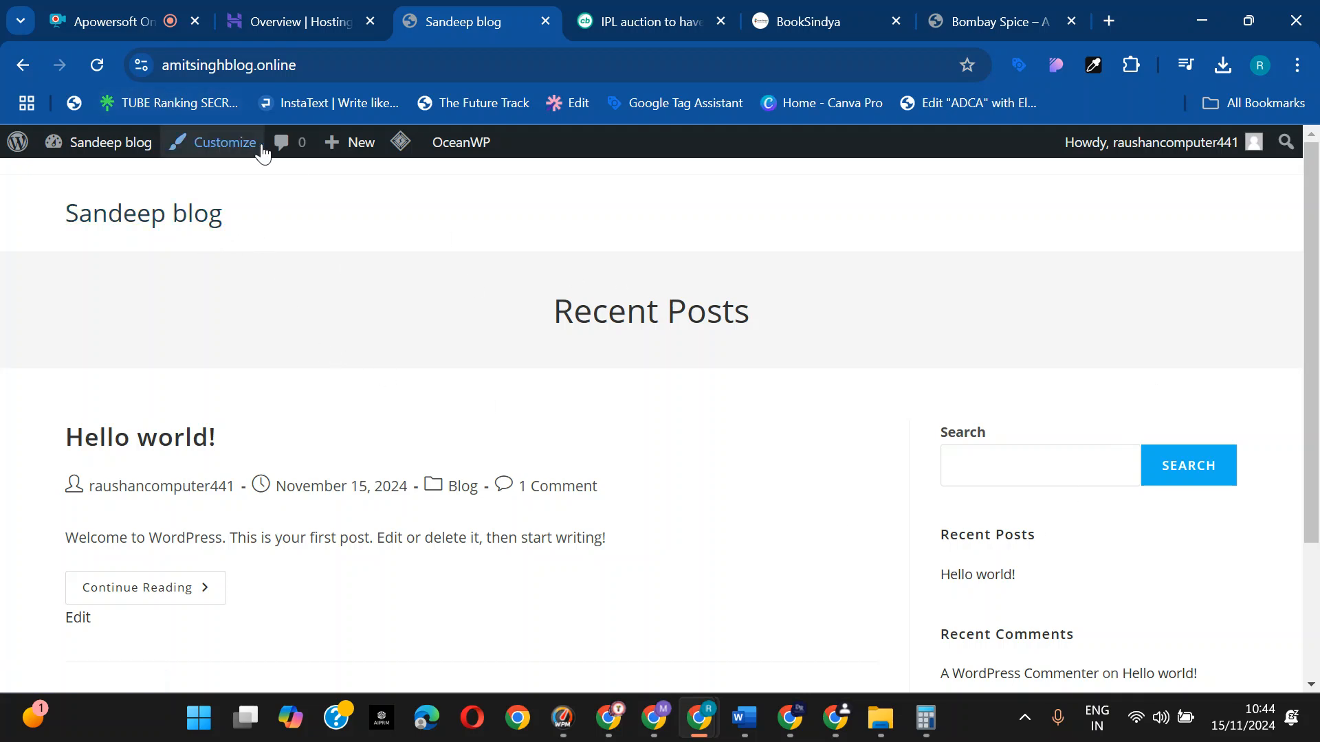
- Return from the public site to the WordPress admin dashboard and look over its contents
mouse_move(130, 141)
click(133, 191)
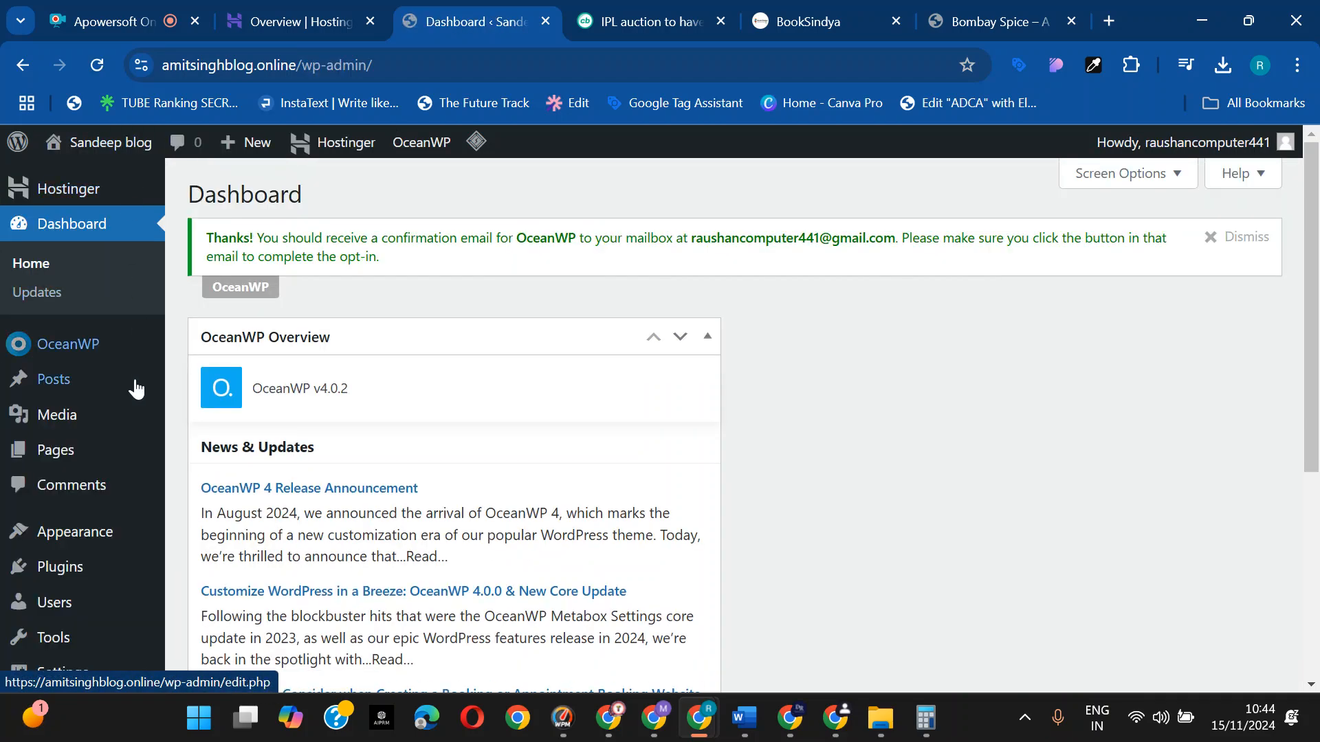
mouse_move(59, 455)
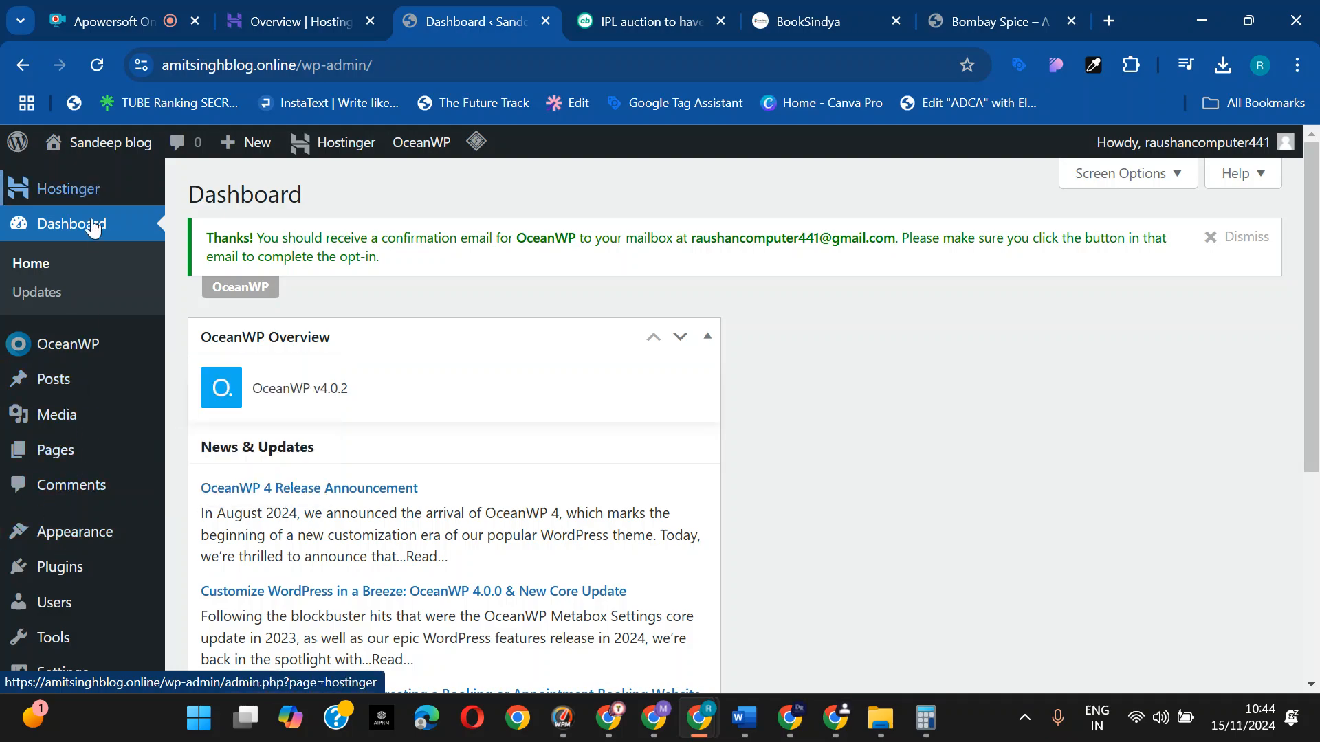
scroll(96, 611, down, 4)
scroll(97, 612, up, 4)
- Open the Install Demos section of the OceanWP panel, dismissing the Ocean Core Extensions Bundle notice on the way
mouse_move(79, 352)
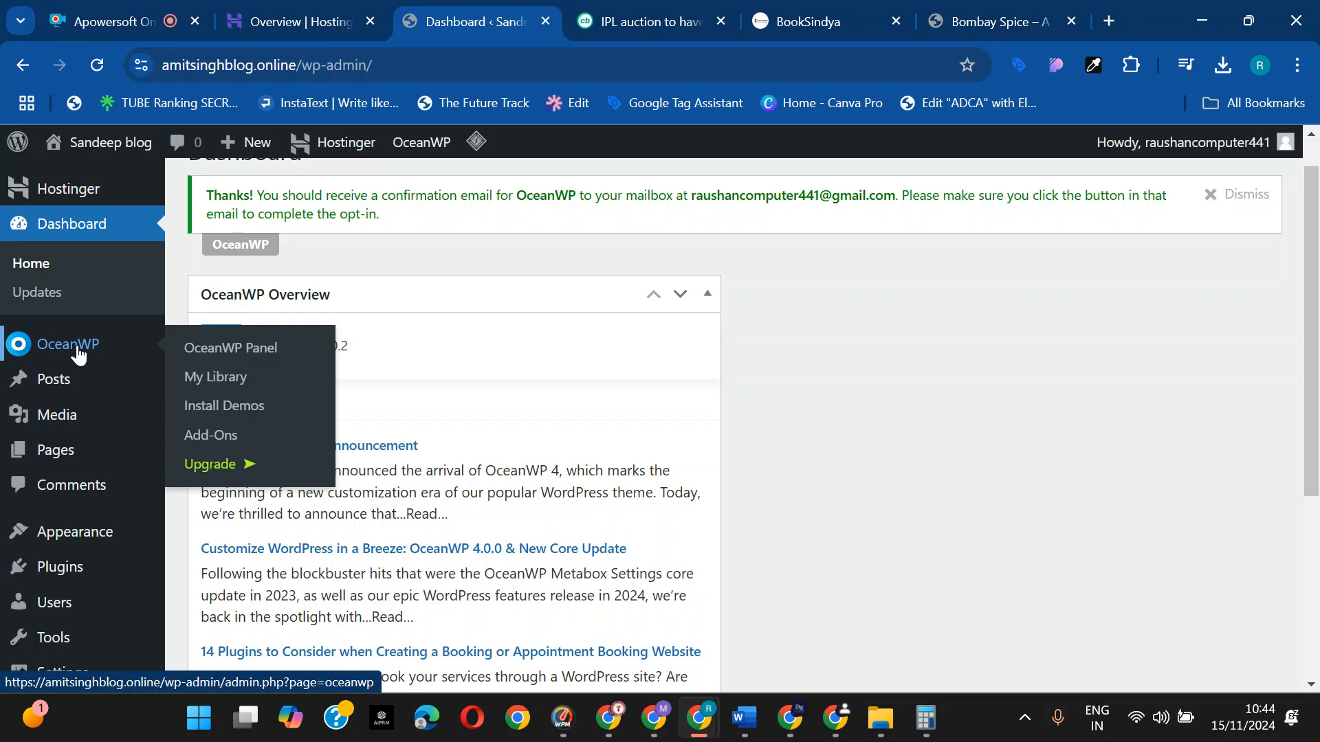
click(276, 413)
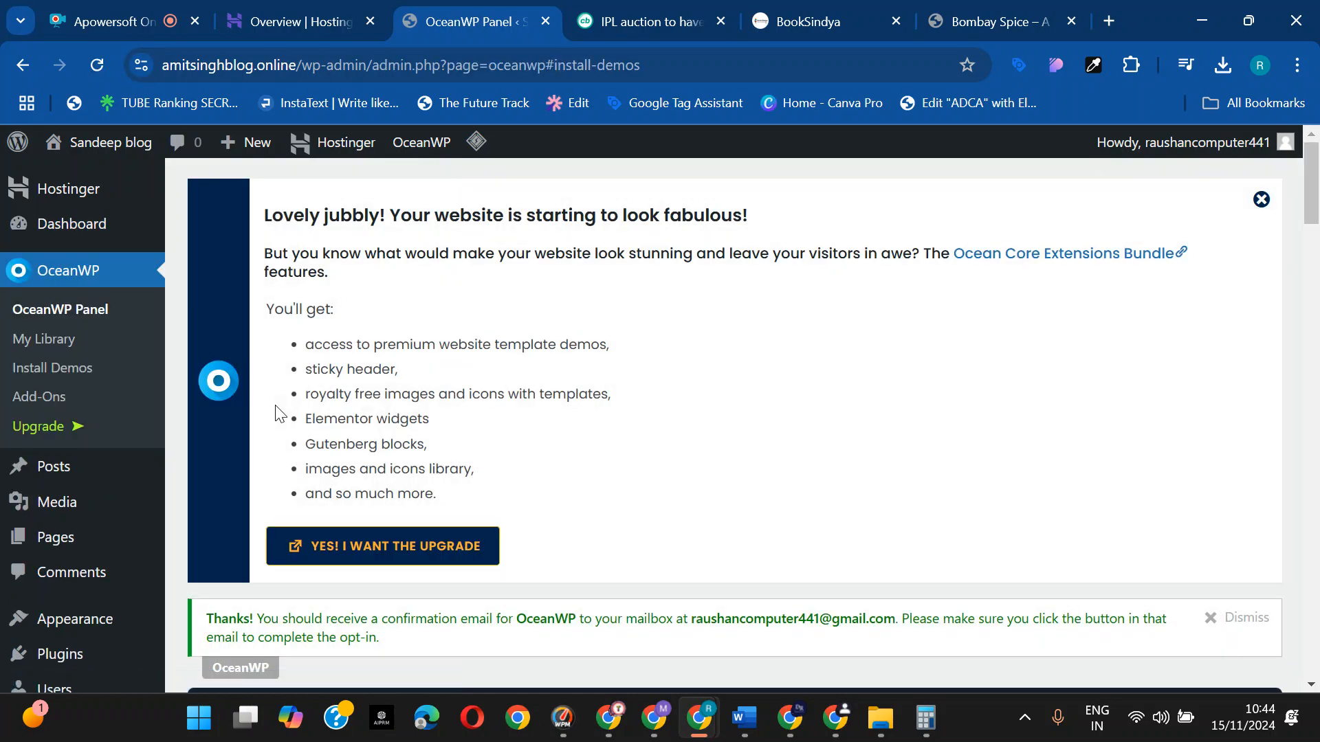
click(1261, 201)
scroll(251, 215, down, 4)
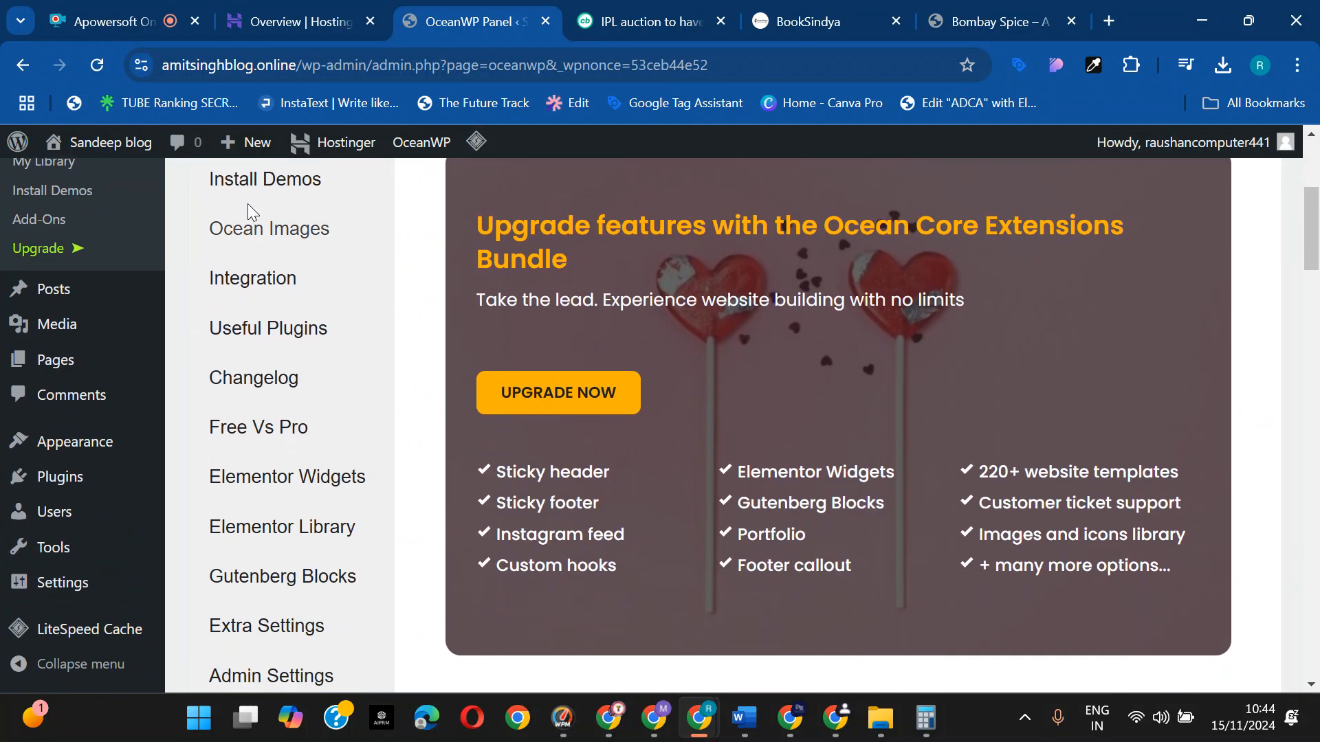
scroll(255, 282, up, 1)
click(254, 285)
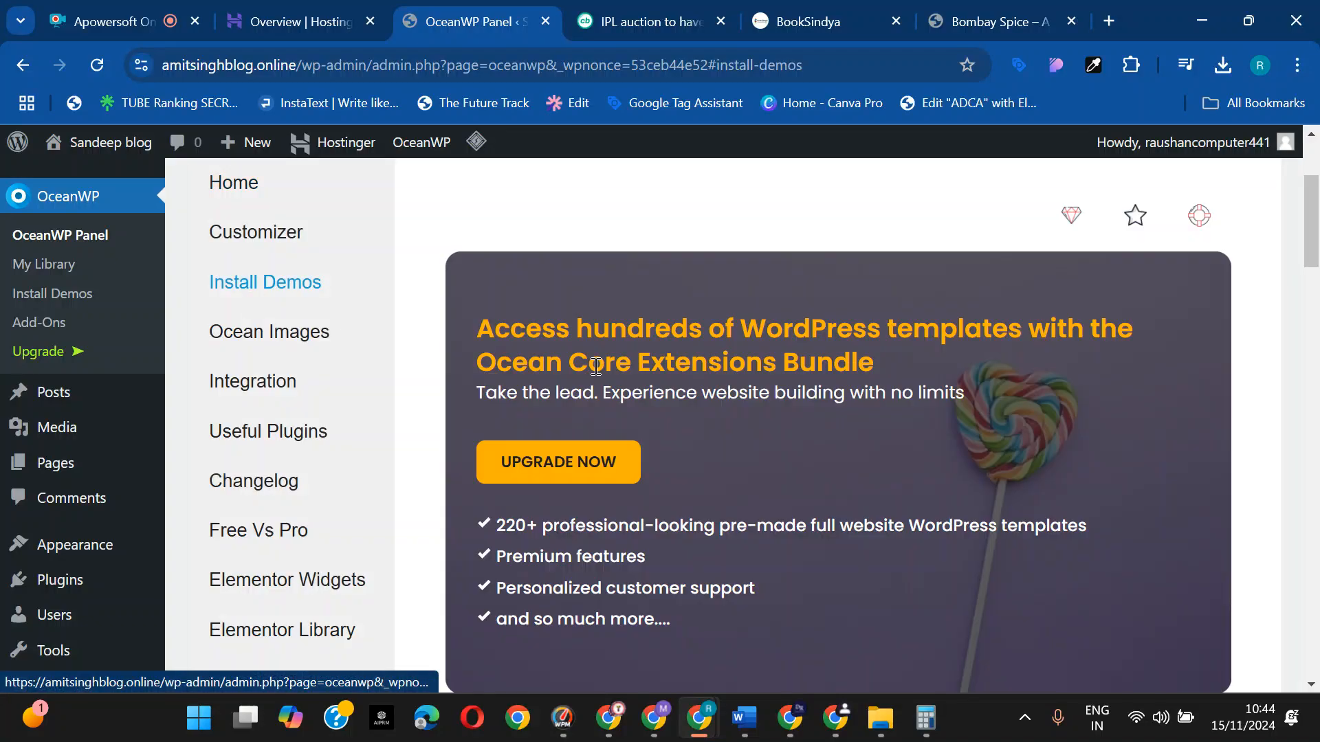
- Look through the full list of OceanWP website demos
scroll(725, 406, down, 5)
scroll(726, 413, down, 4)
scroll(618, 460, down, 5)
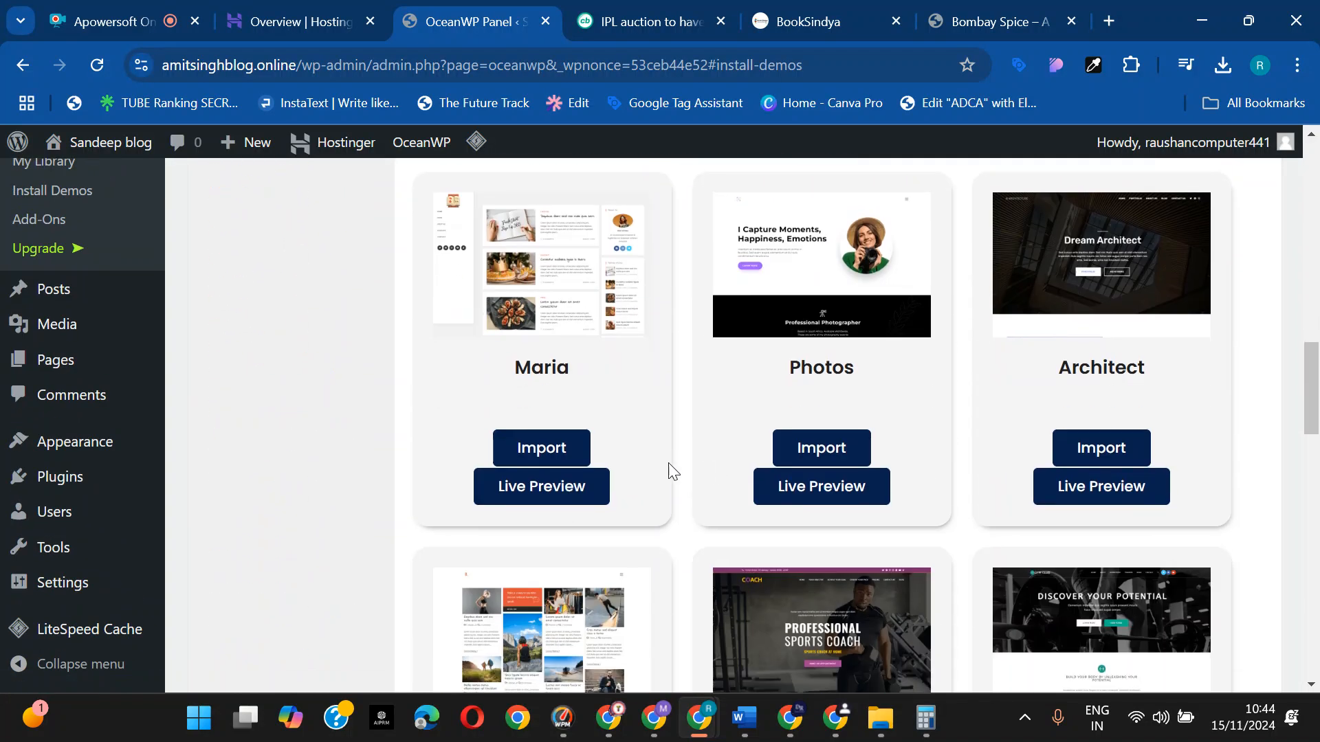
scroll(687, 433, down, 10)
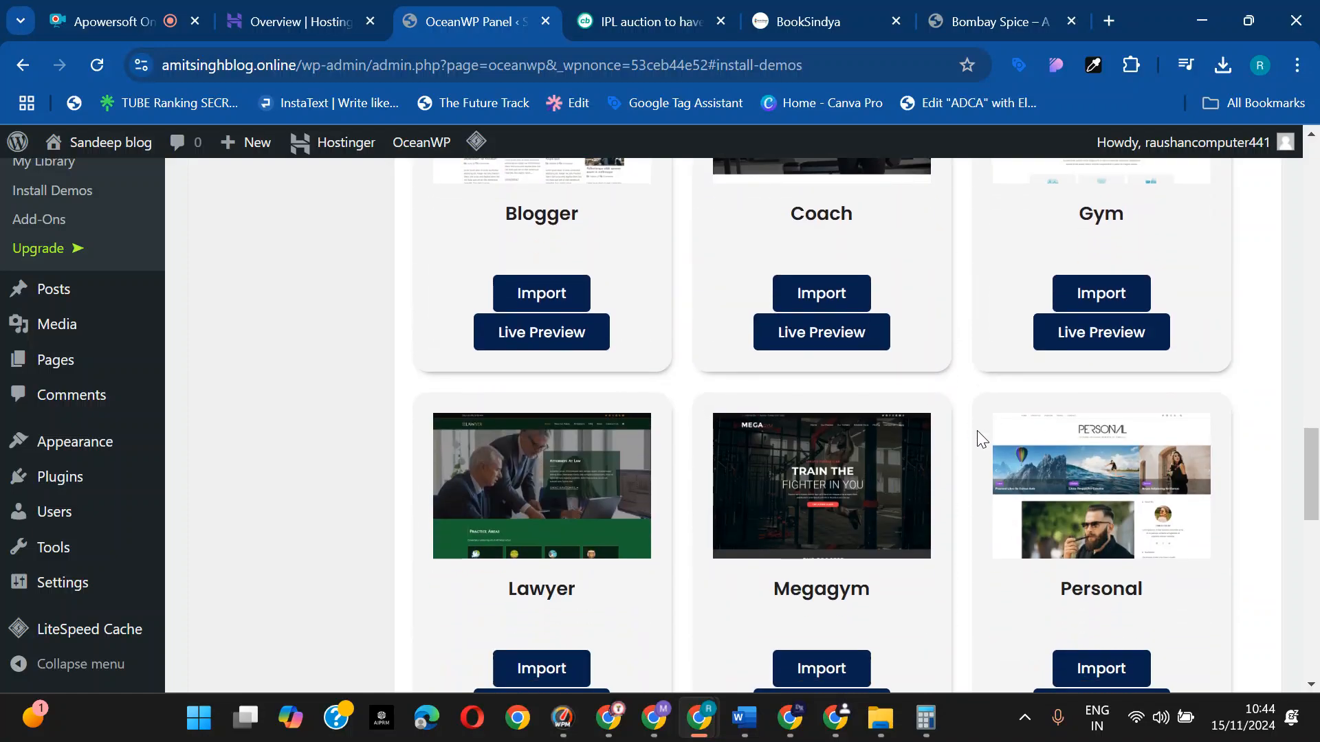
scroll(722, 440, down, 3)
scroll(774, 468, up, 10)
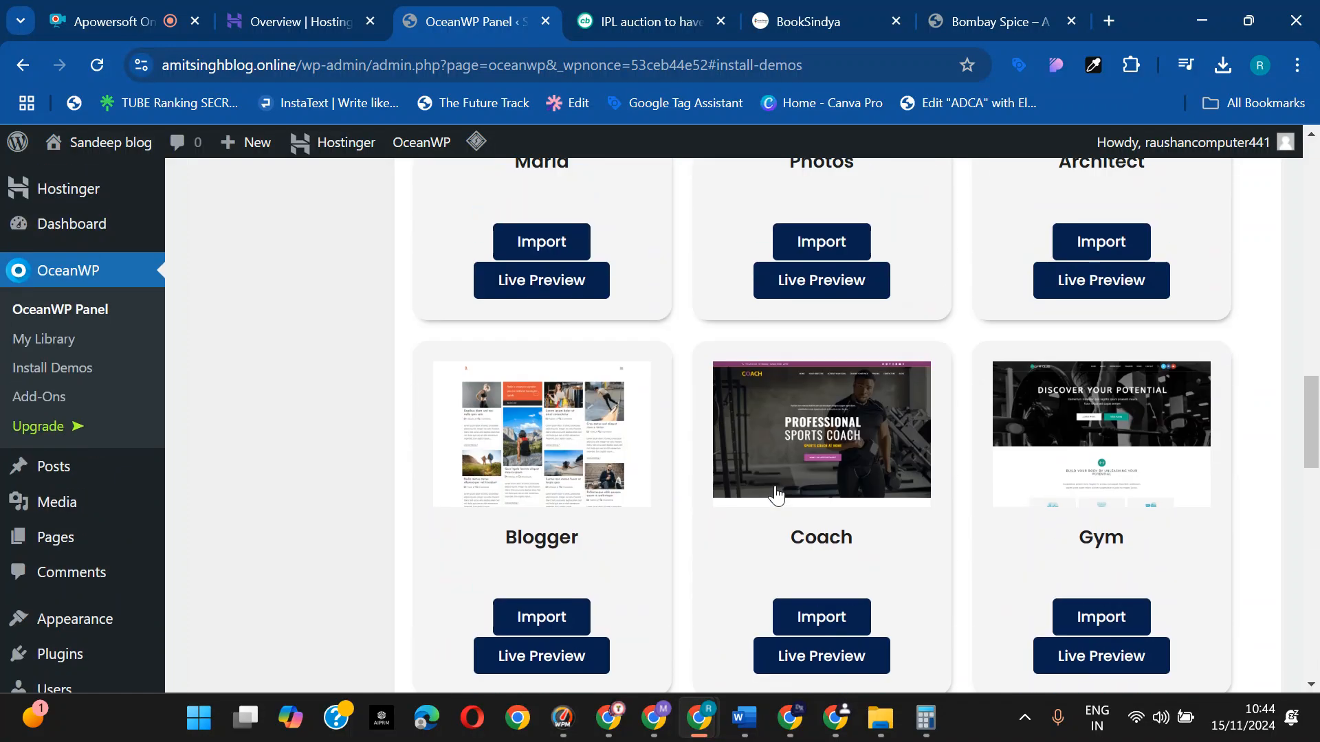
scroll(821, 619, up, 5)
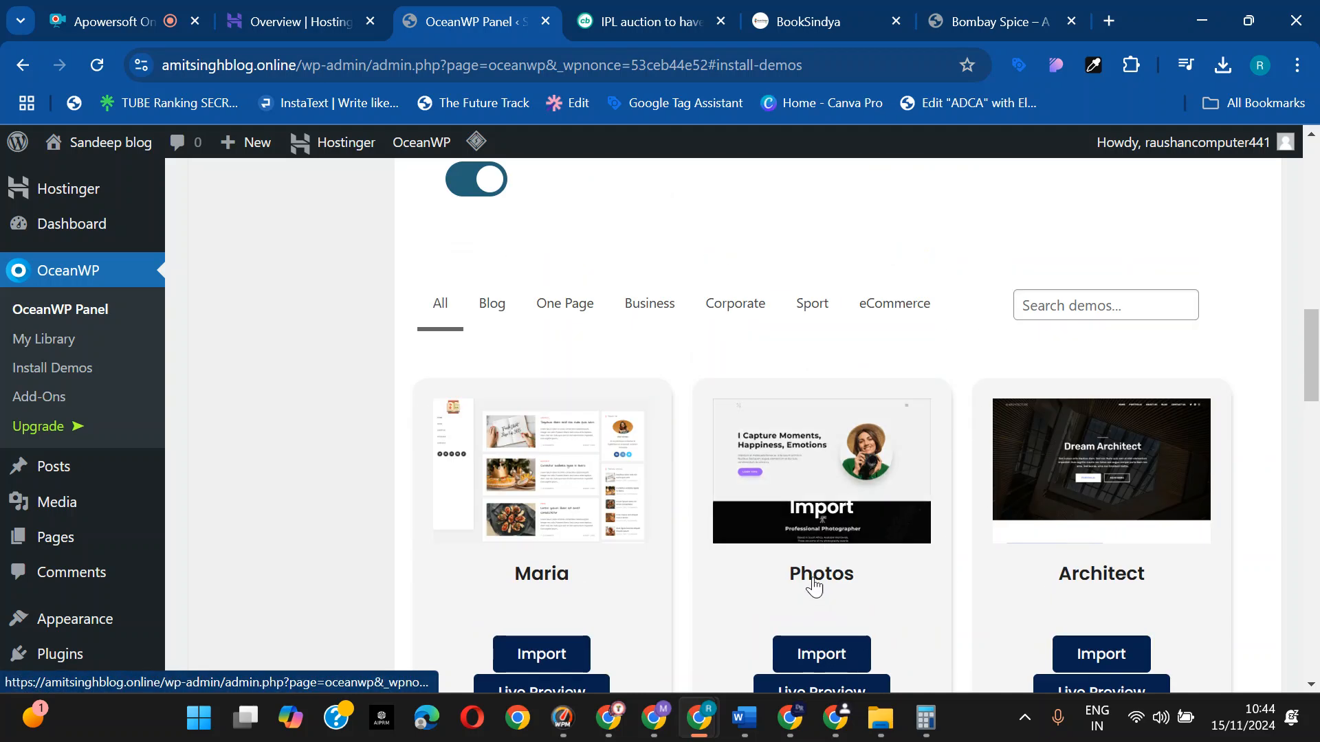
- Filter the demos by Blog, One Page, Business, Corporate, Sport and eCommerce in turn, then show all of them again
click(489, 316)
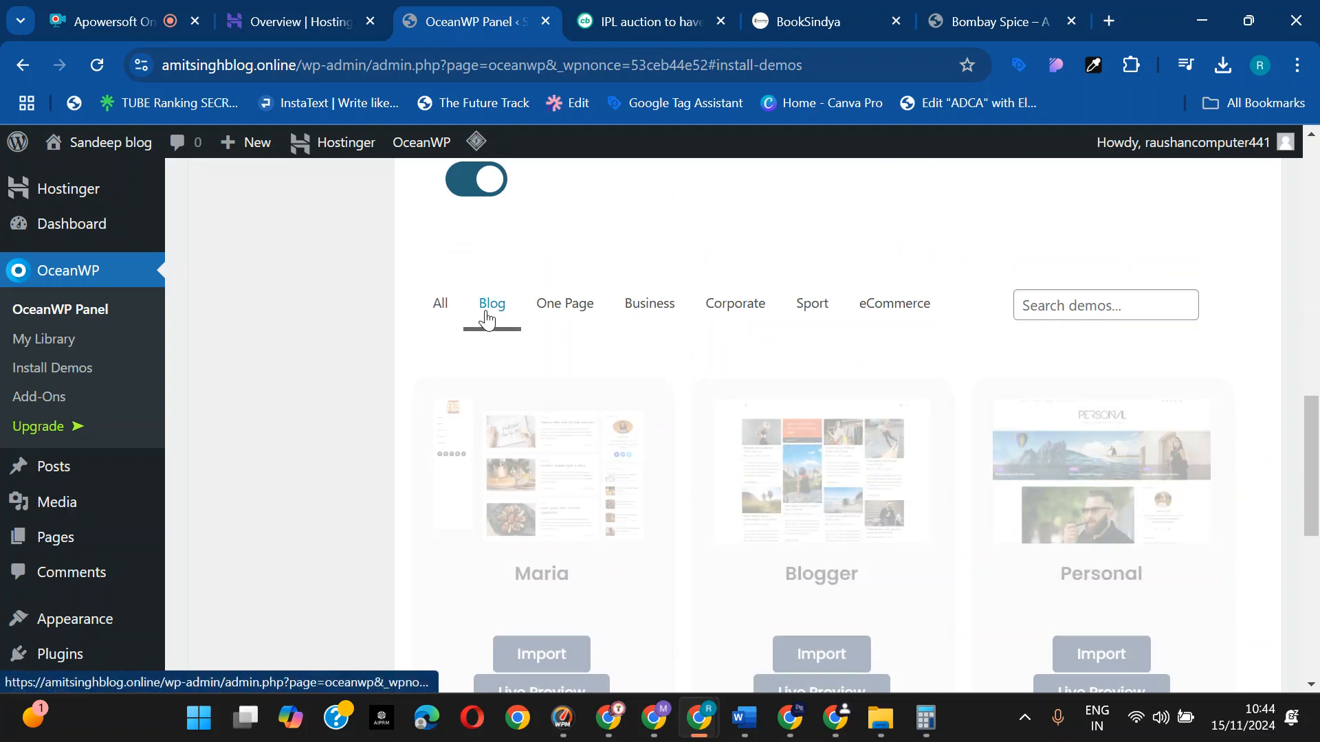
click(571, 317)
click(671, 316)
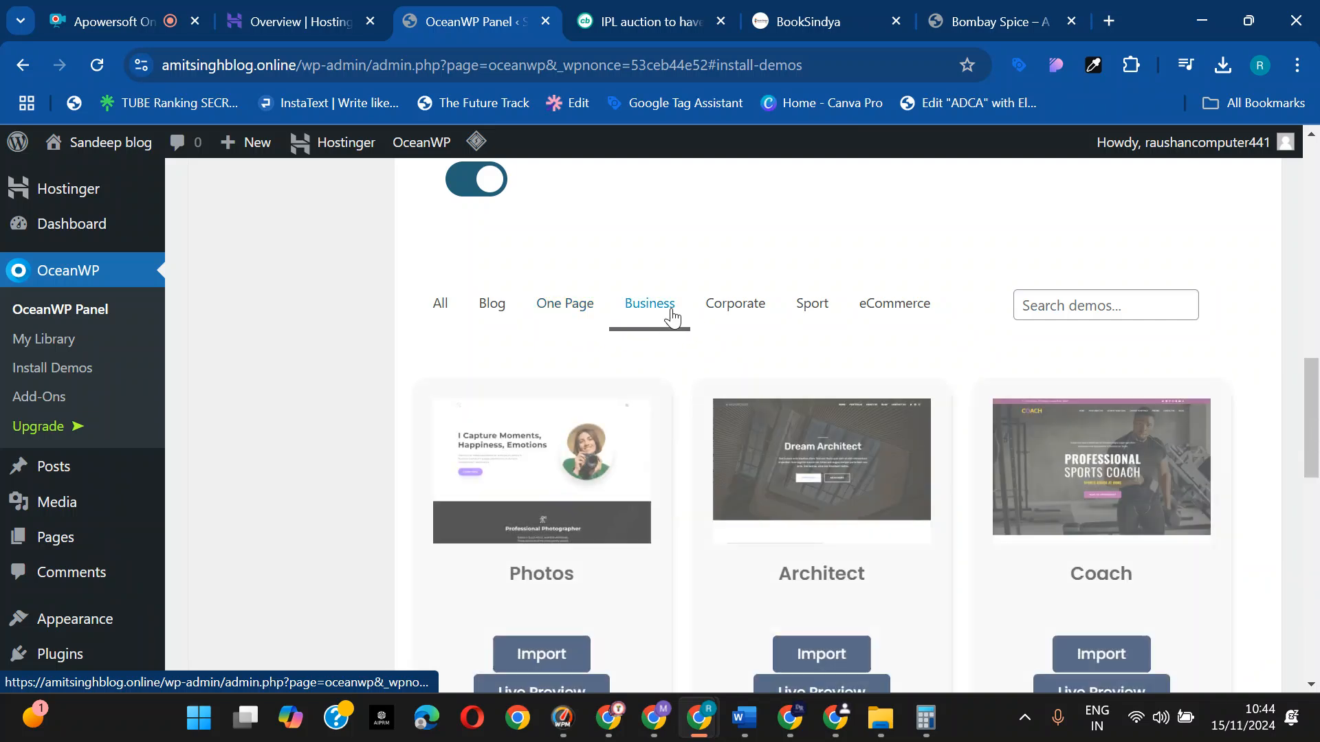
click(737, 324)
click(802, 324)
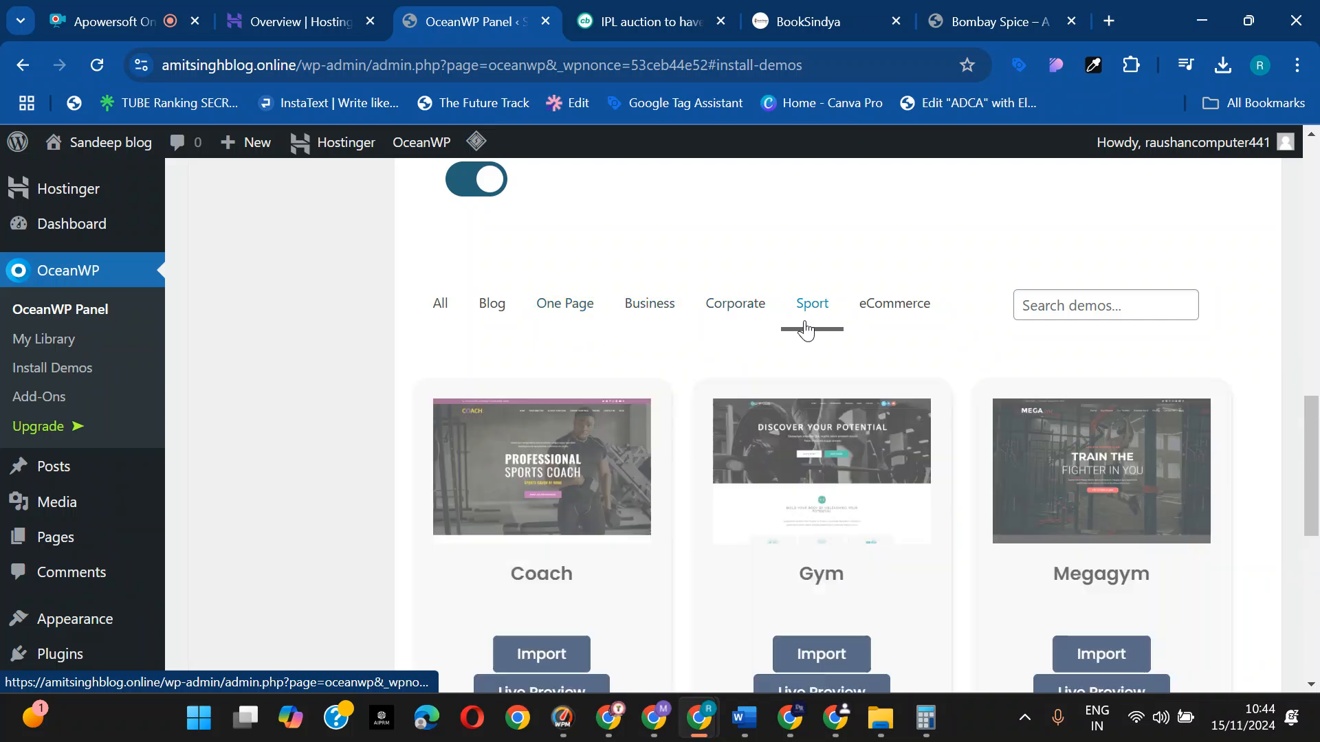
click(904, 319)
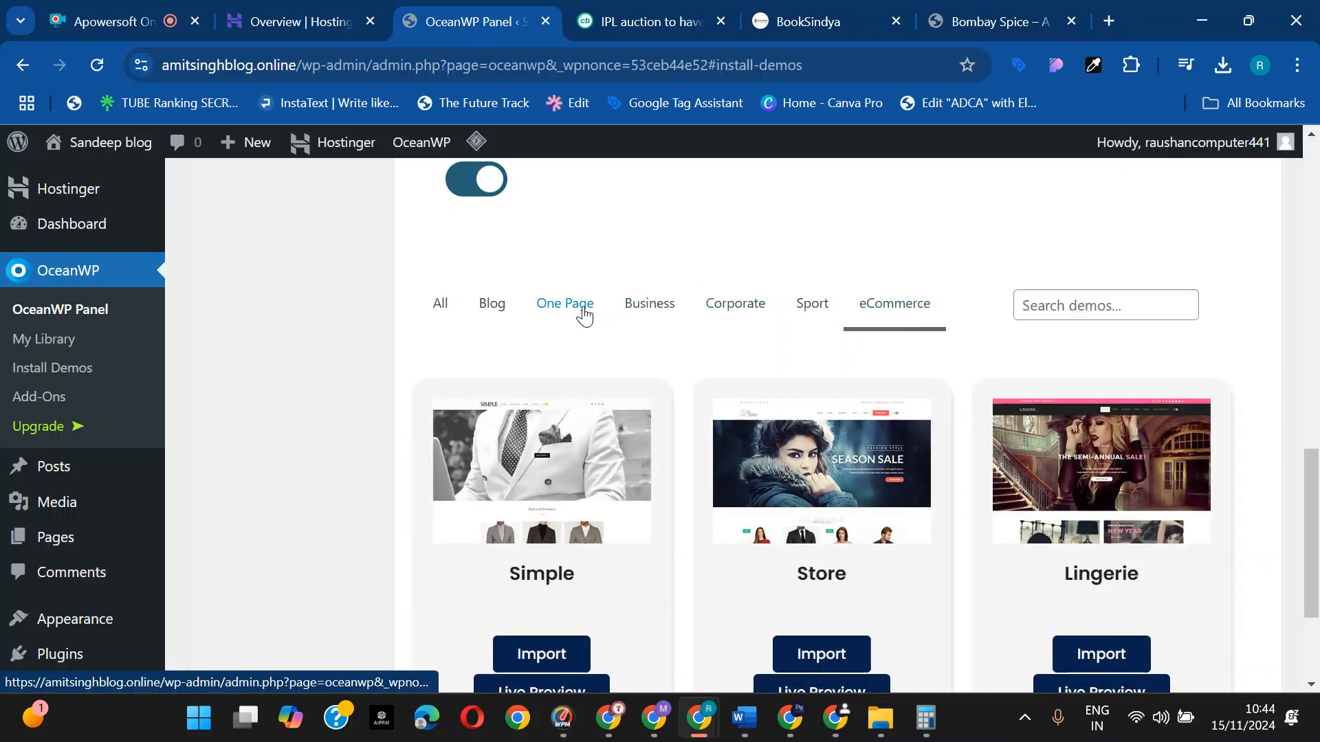
click(444, 311)
- Find the Gym demo, look through its live preview site, and close the preview
scroll(816, 482, down, 6)
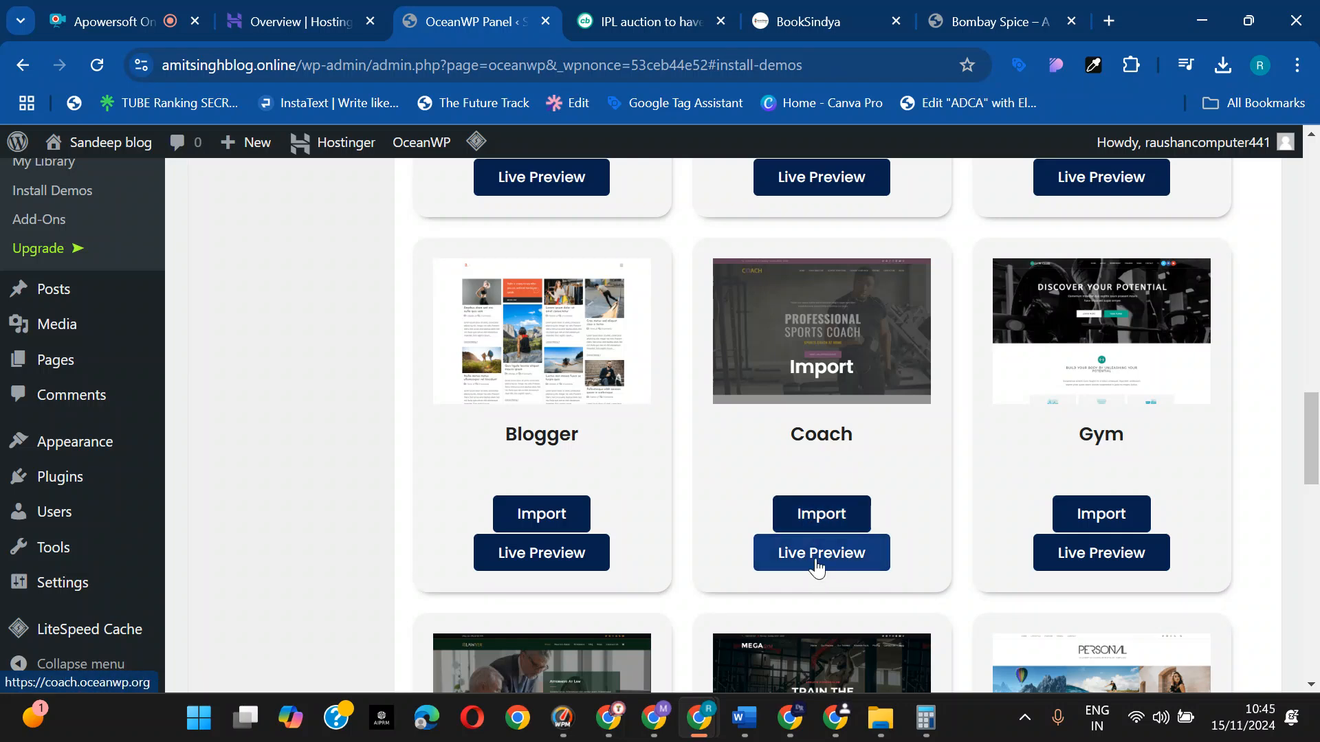
scroll(1111, 516, up, 3)
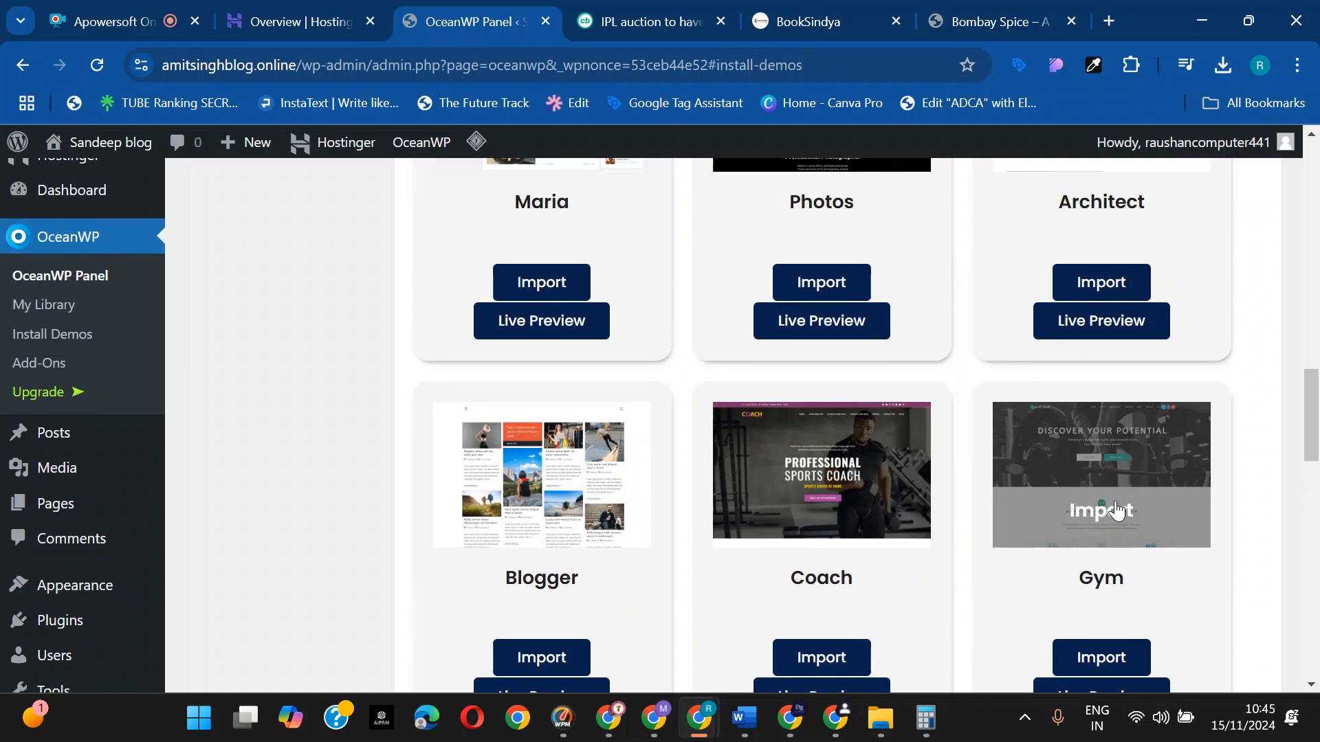
scroll(1113, 508, up, 2)
scroll(1111, 512, down, 5)
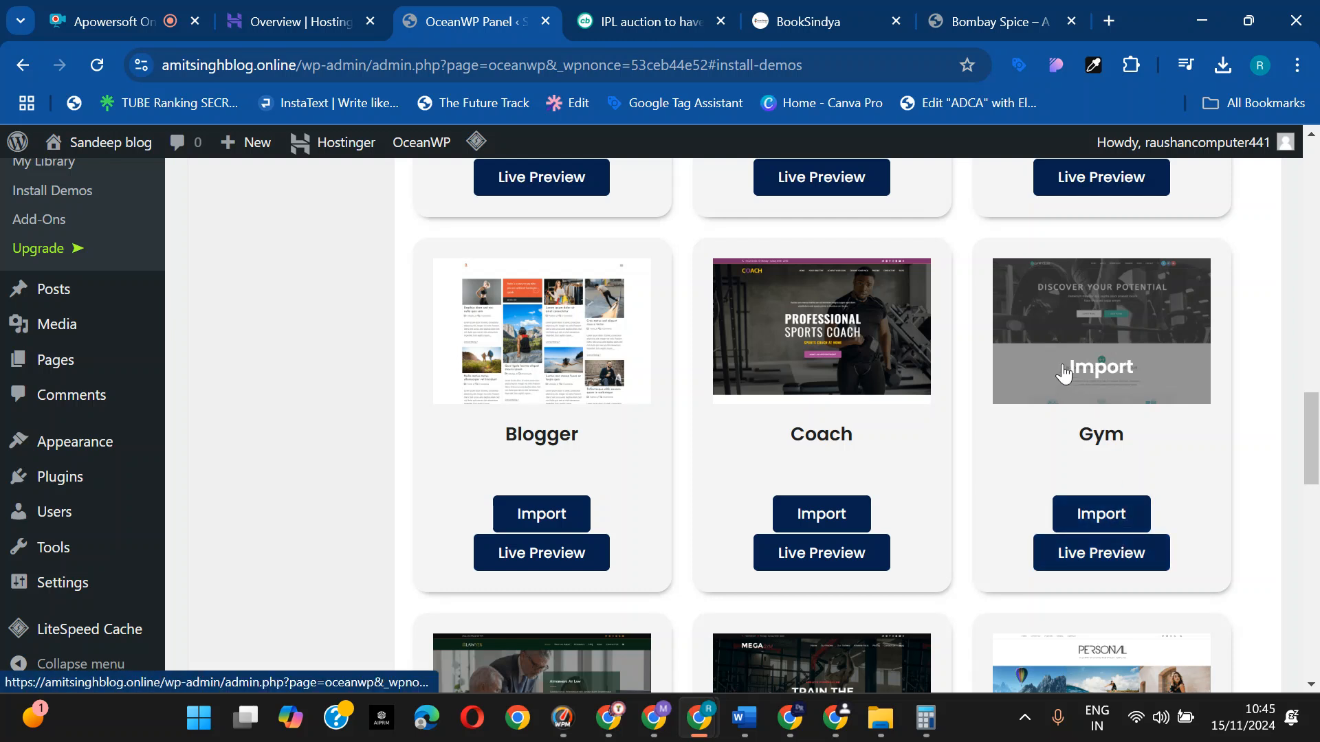
click(1107, 561)
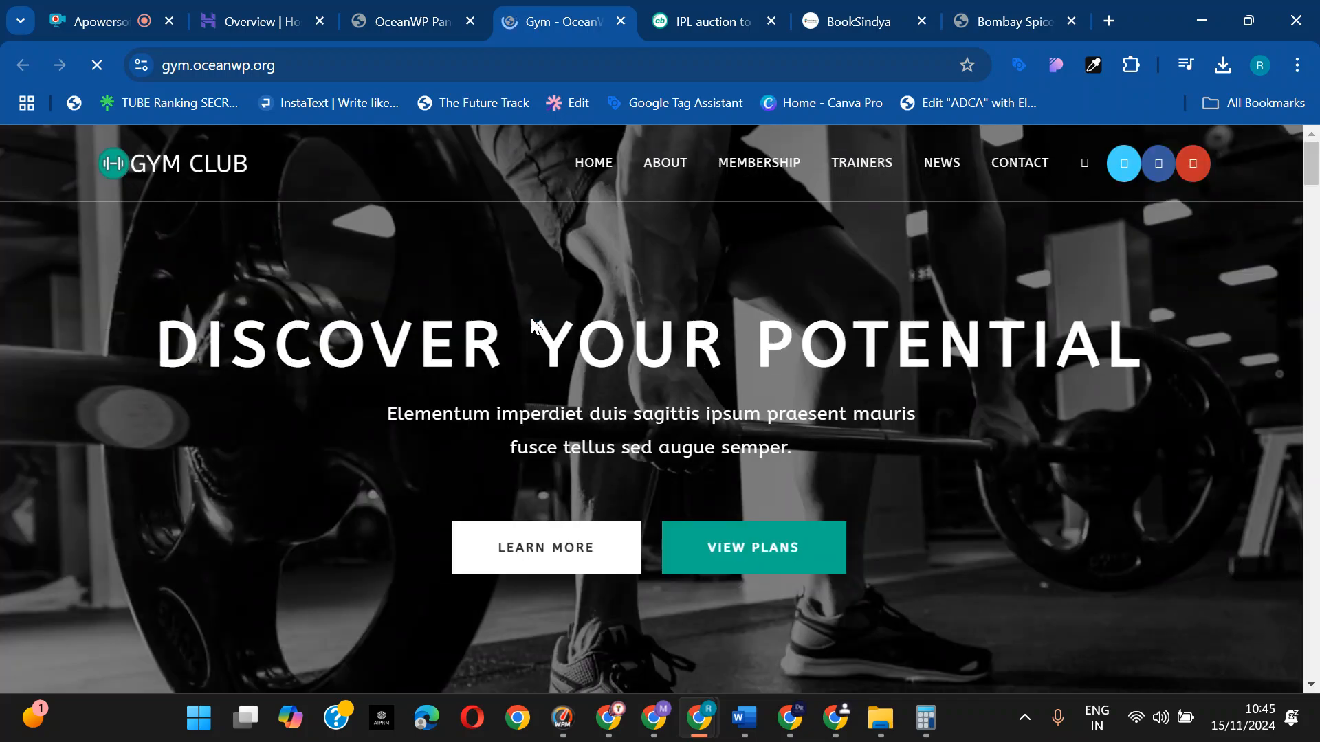
scroll(542, 344, down, 12)
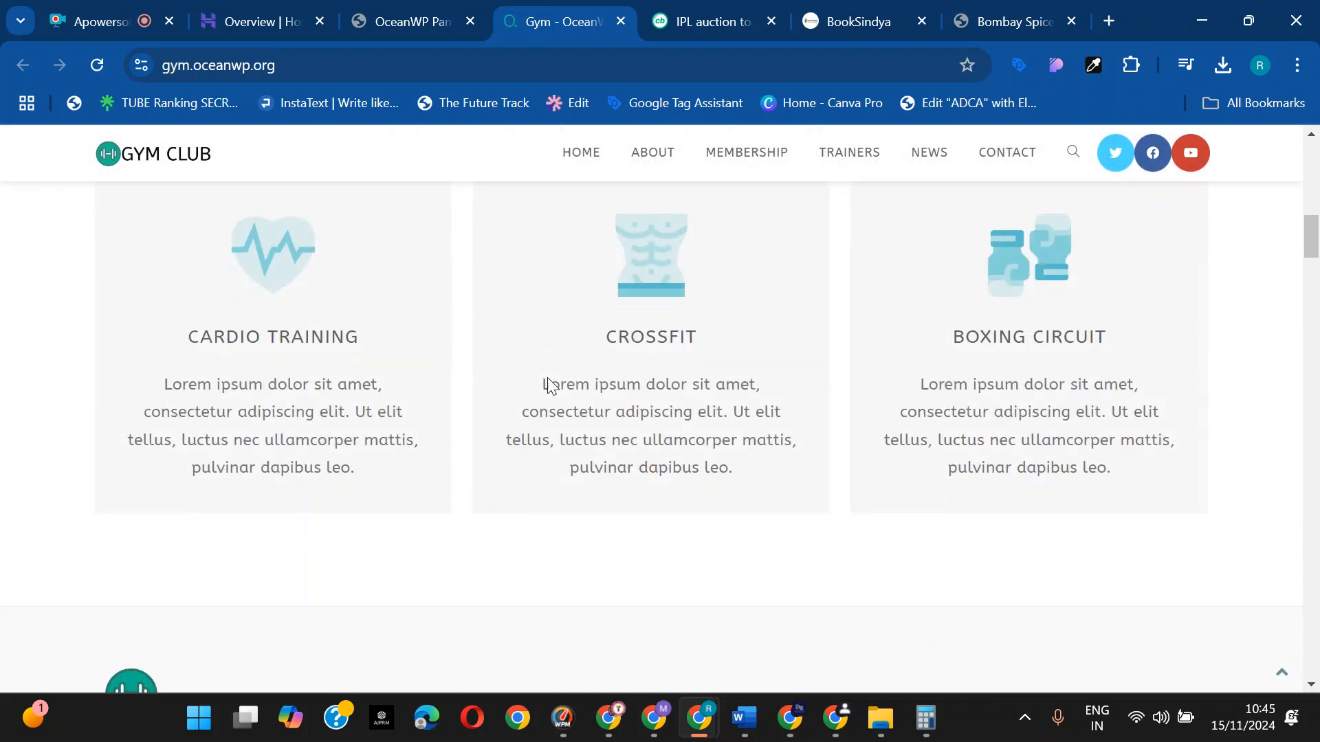
scroll(554, 388, down, 15)
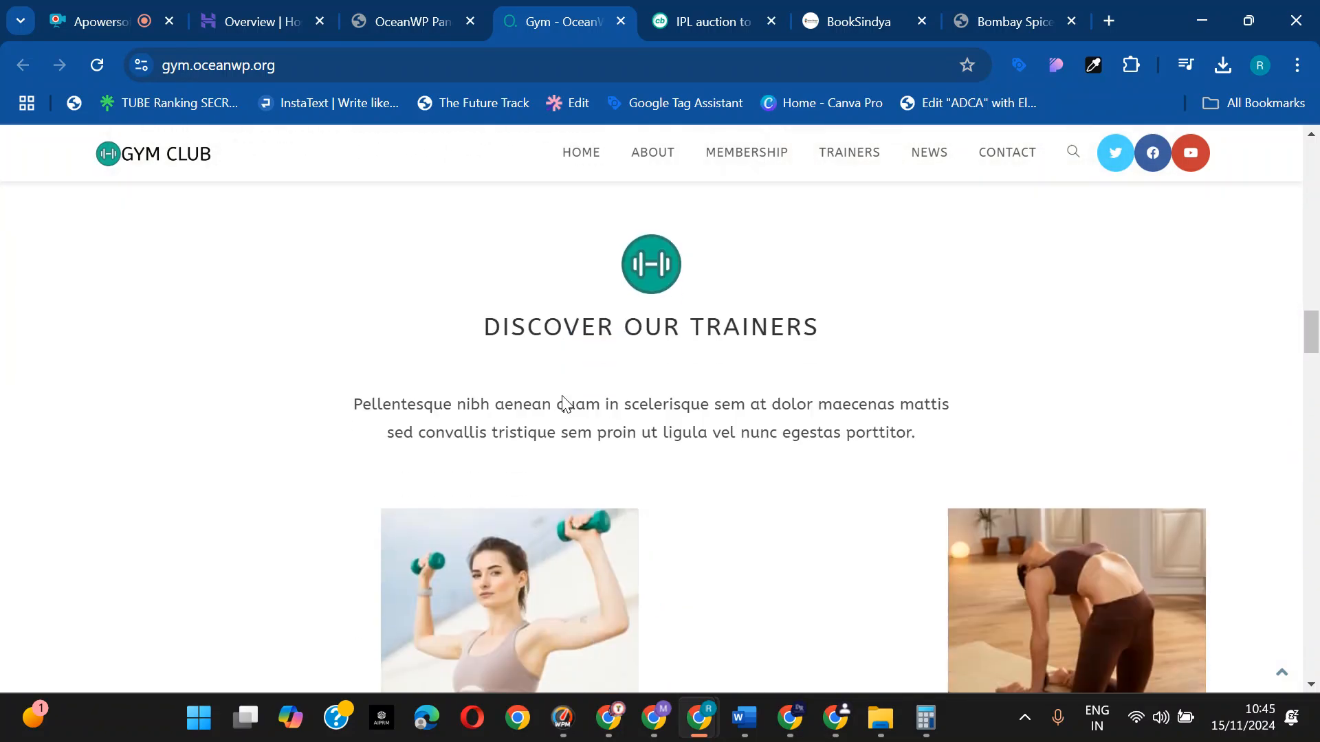
scroll(561, 406, down, 9)
scroll(563, 412, up, 6)
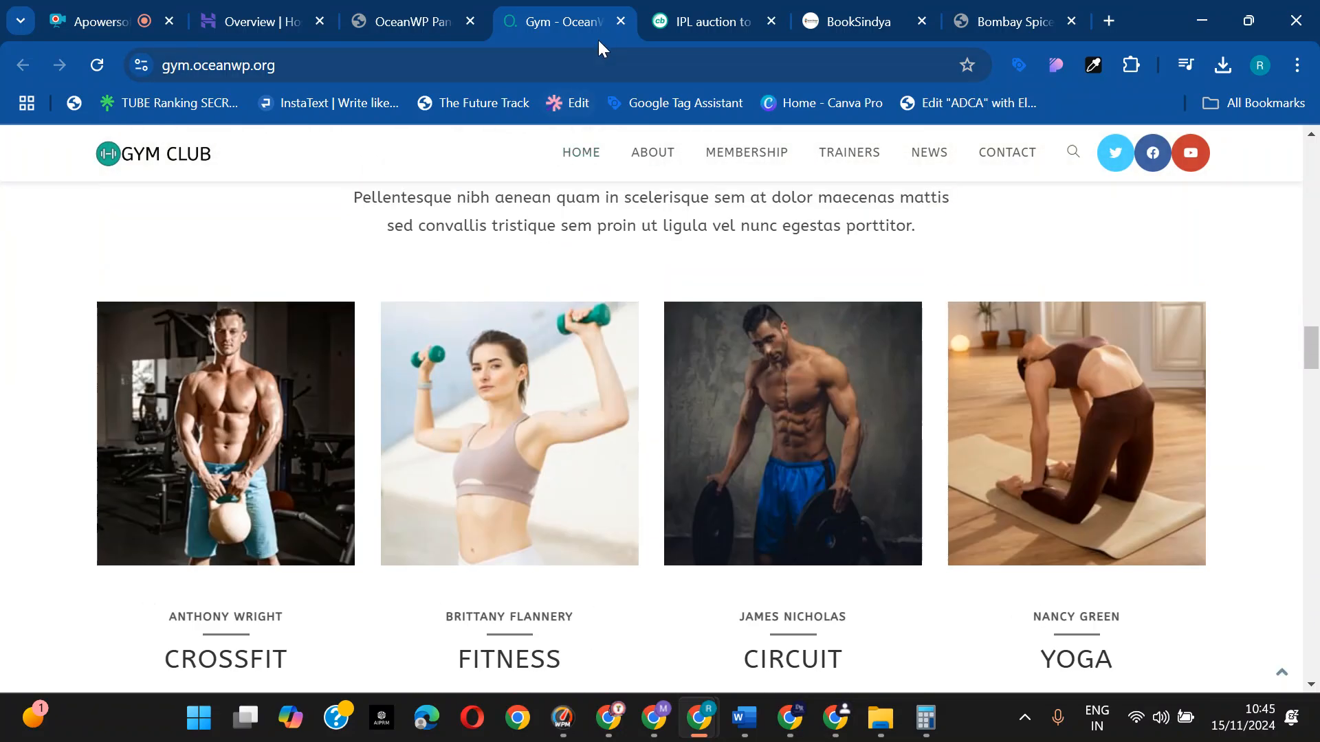
click(621, 20)
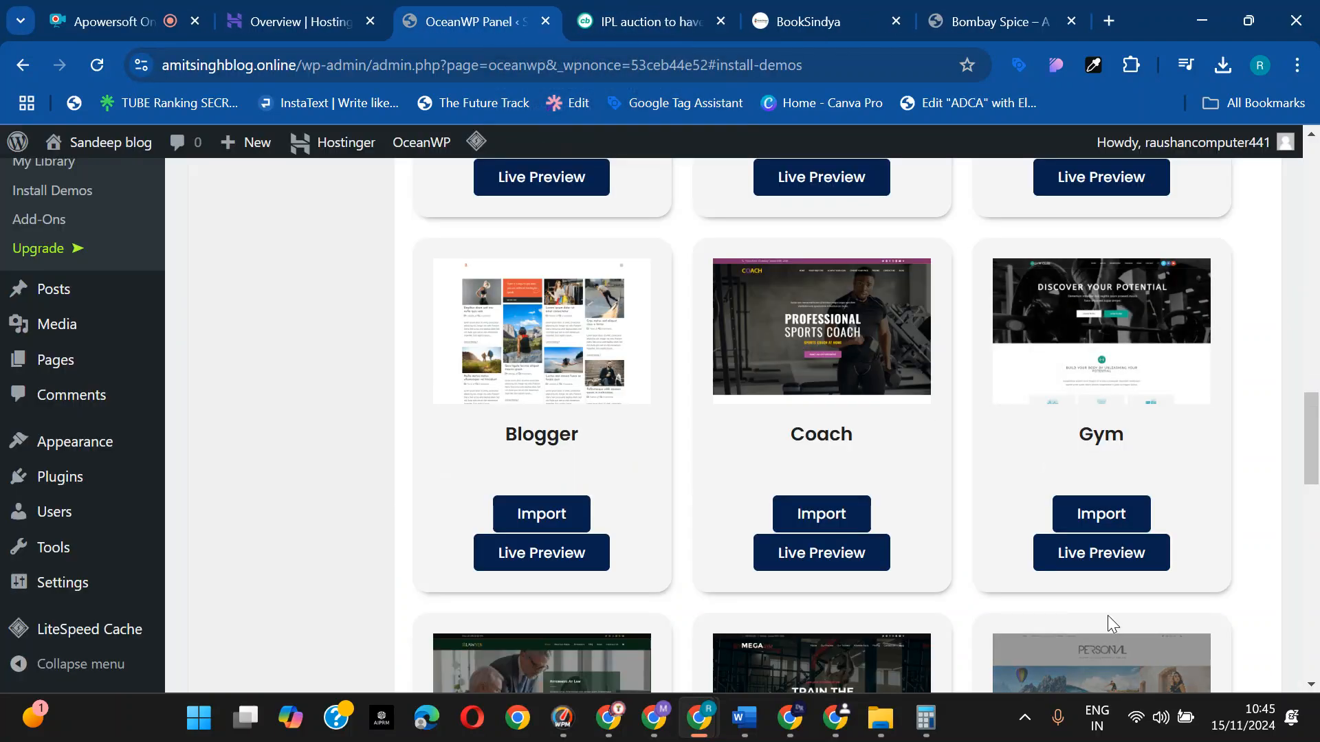
- Start importing the Gym demo and install its required plugins Ocean Social Sharing, Elementor and WPForms
click(1110, 516)
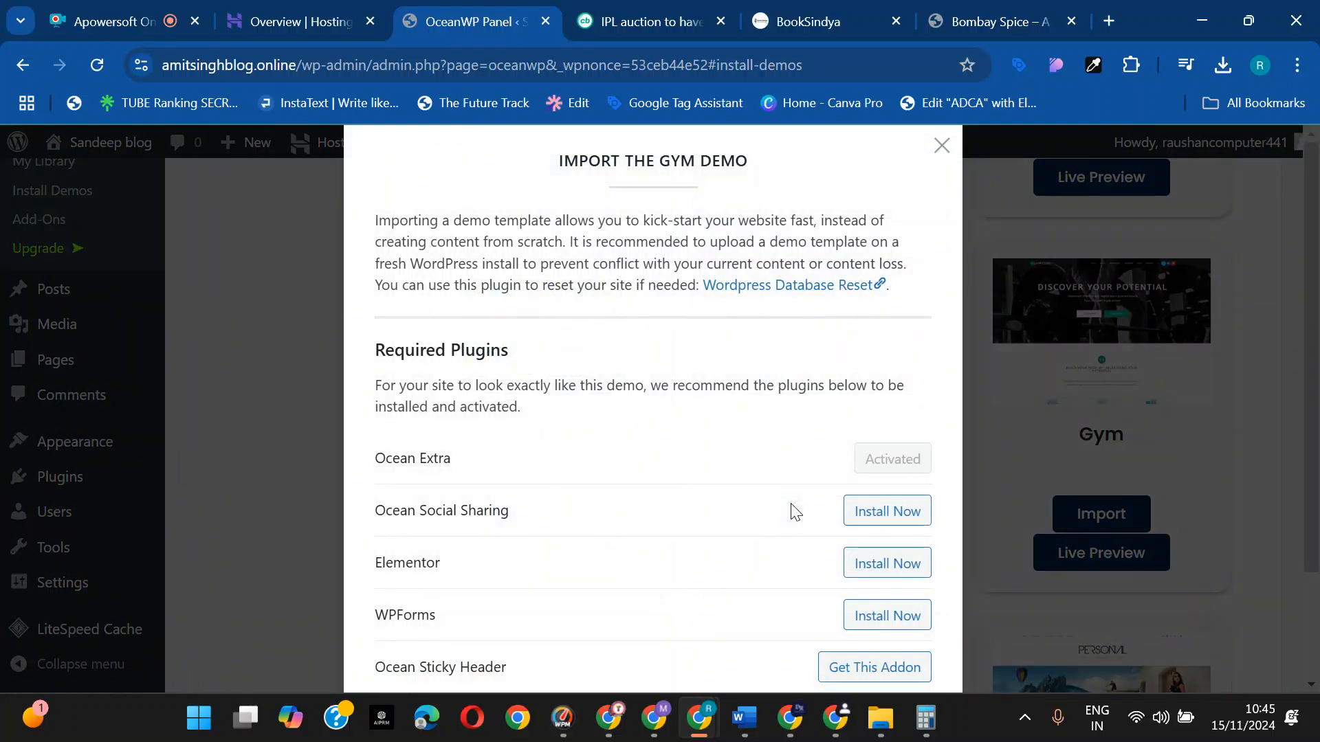
scroll(795, 512, down, 2)
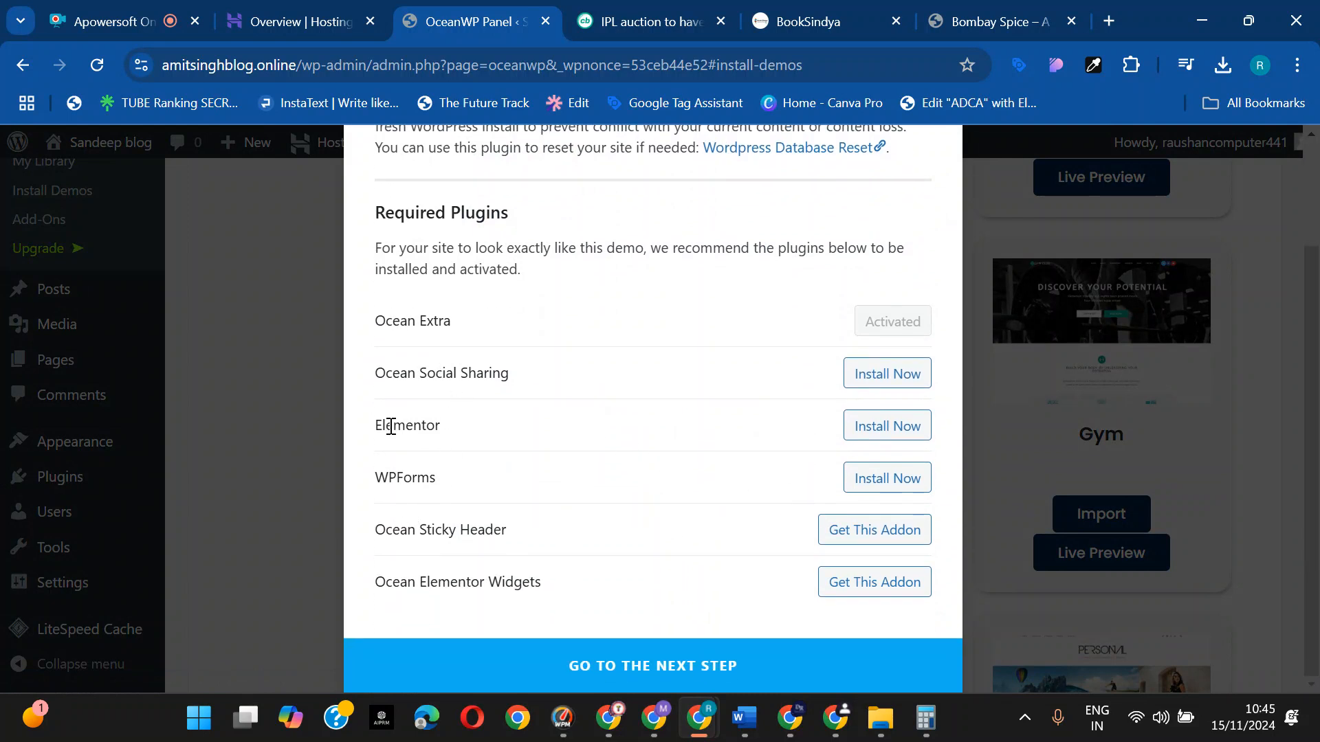
drag(375, 375, 527, 380)
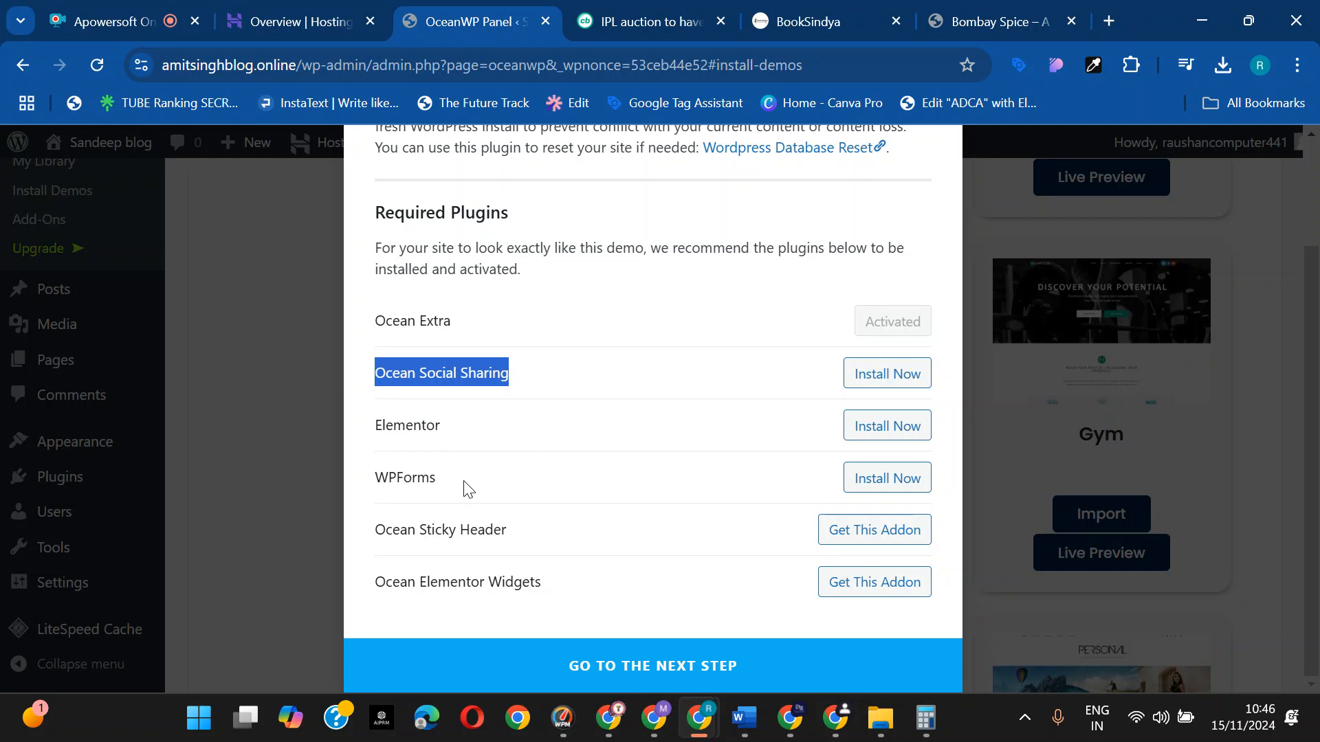
click(883, 380)
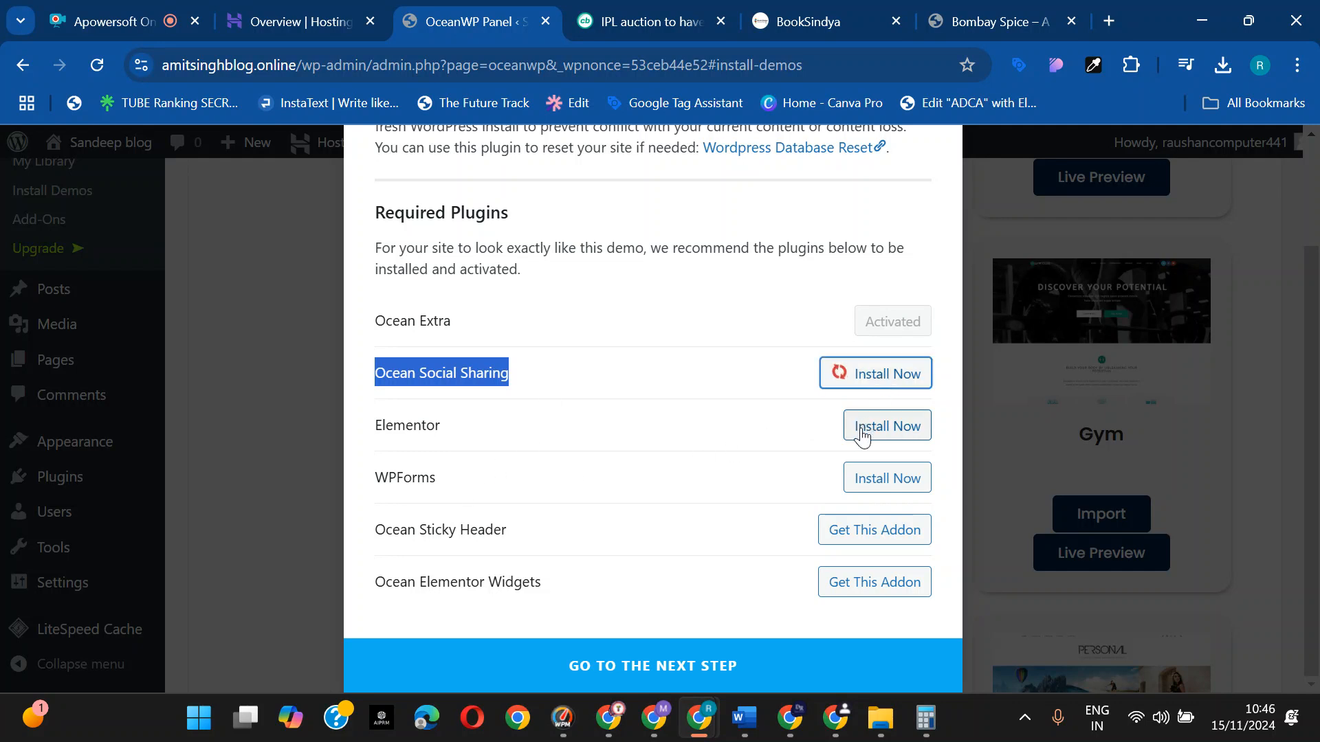
click(865, 426)
click(876, 479)
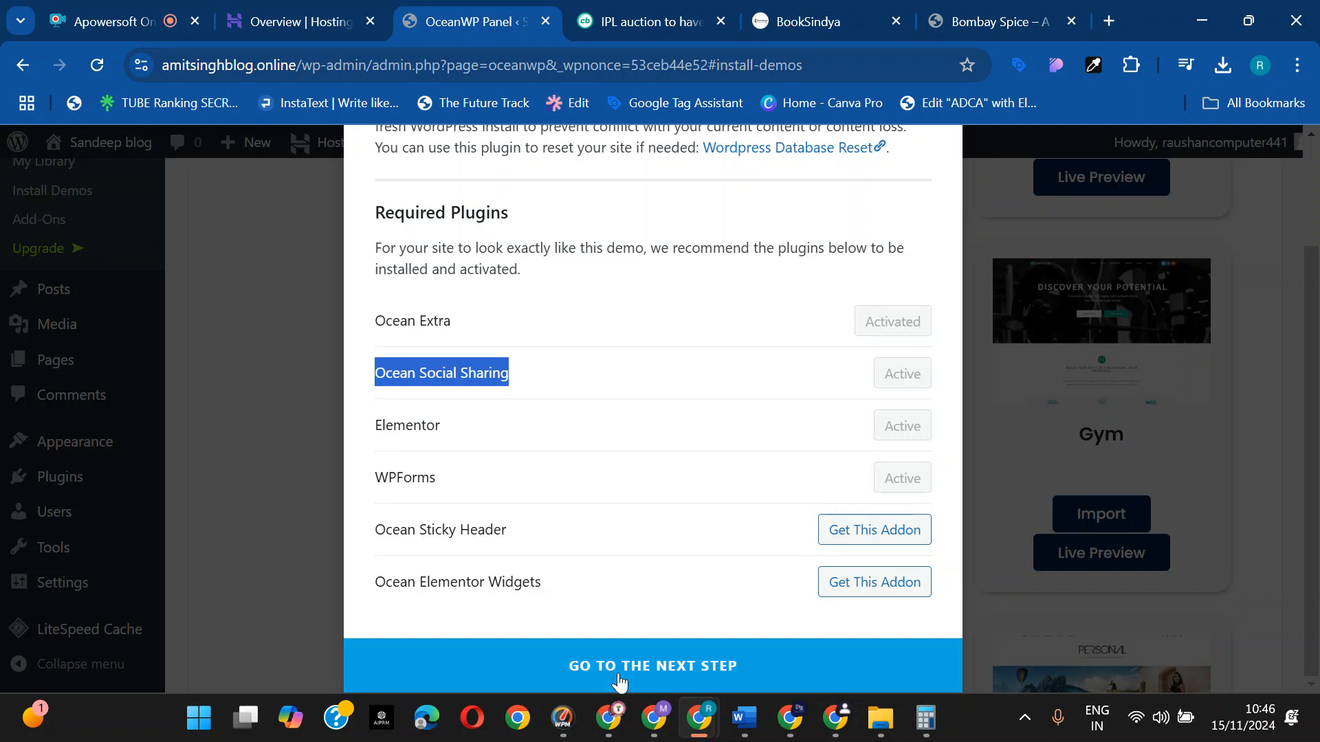
- Install the Gym demo with its XML data, customizer settings, widgets and contact form, then open the resulting site
click(690, 670)
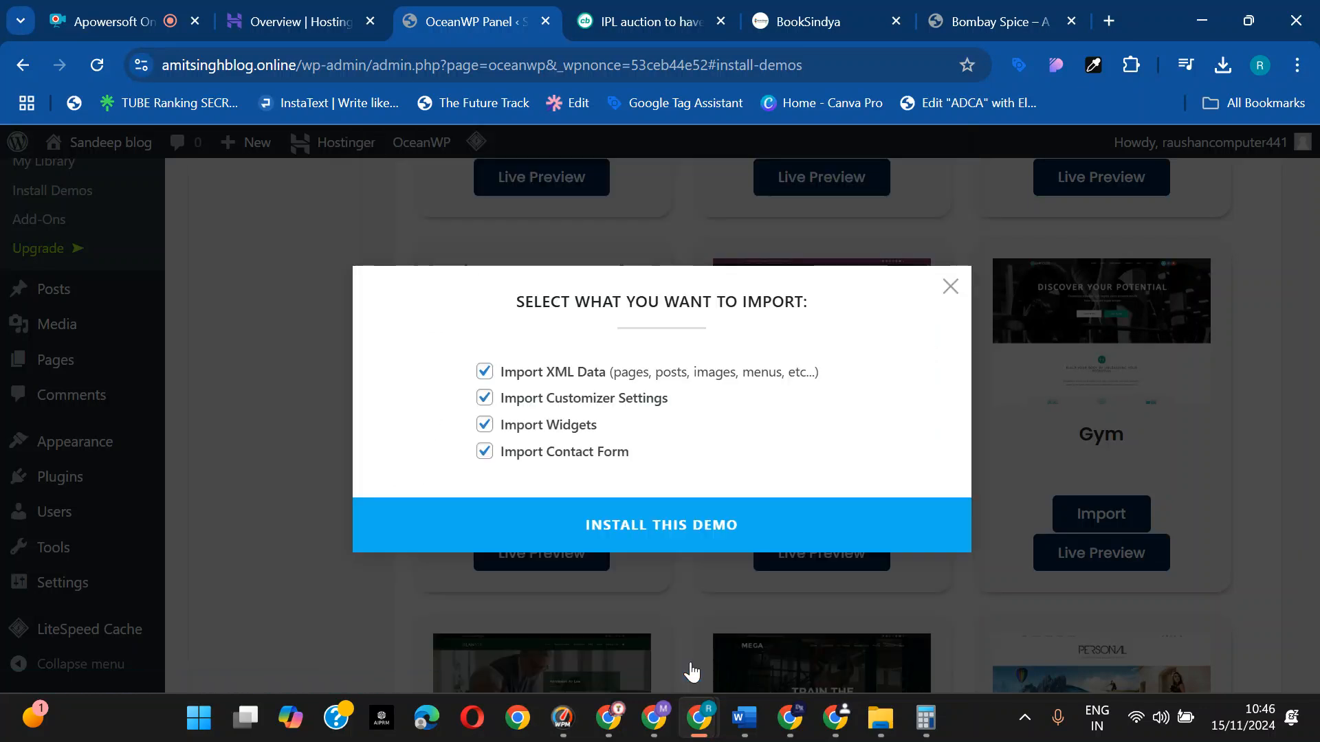
click(639, 540)
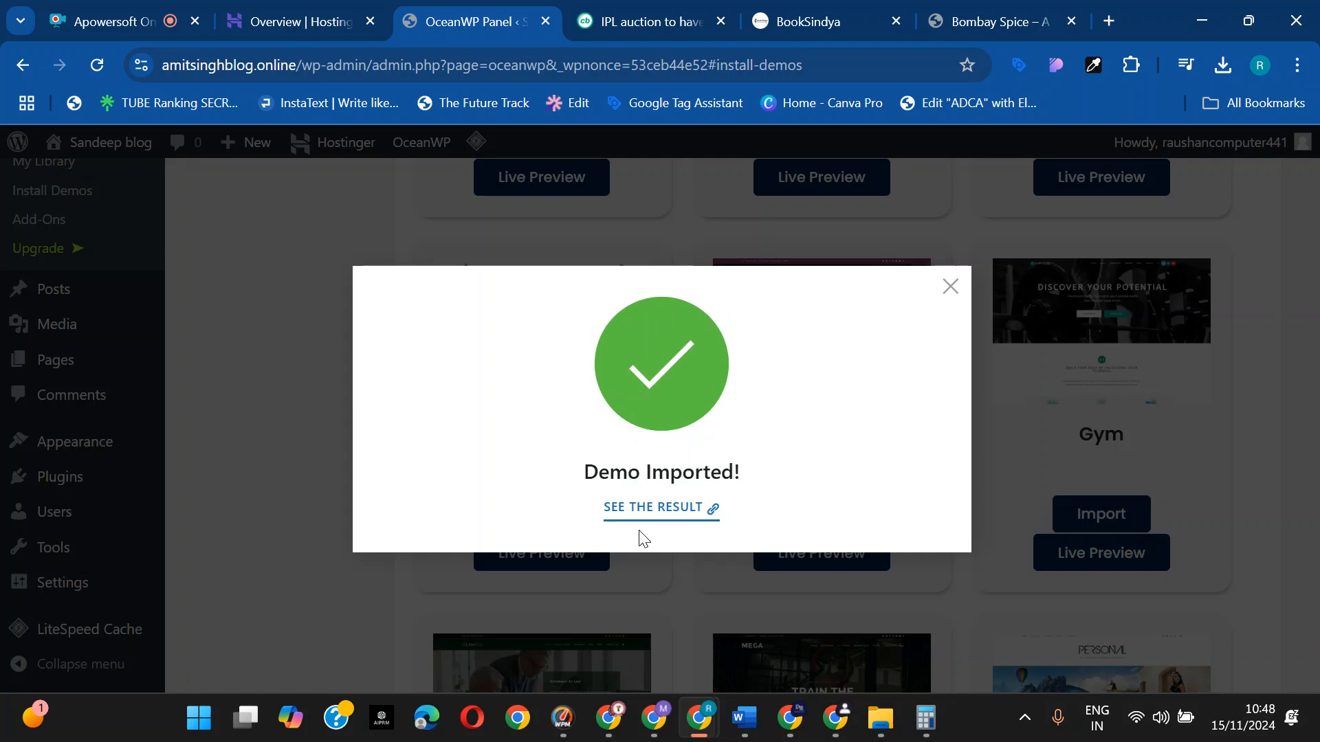
click(662, 517)
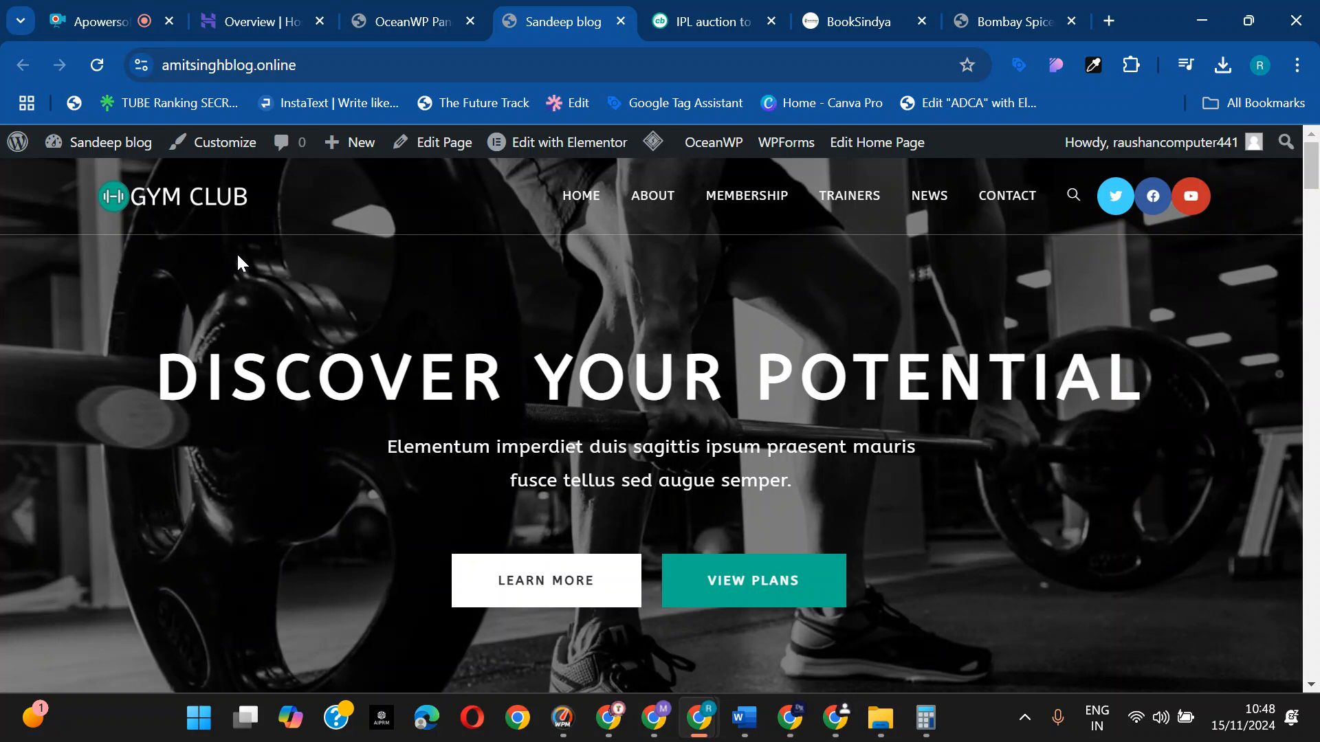
- Look over the new homepage, copy its address, and open amitsinghblog.online in another browser profile
scroll(681, 392, down, 6)
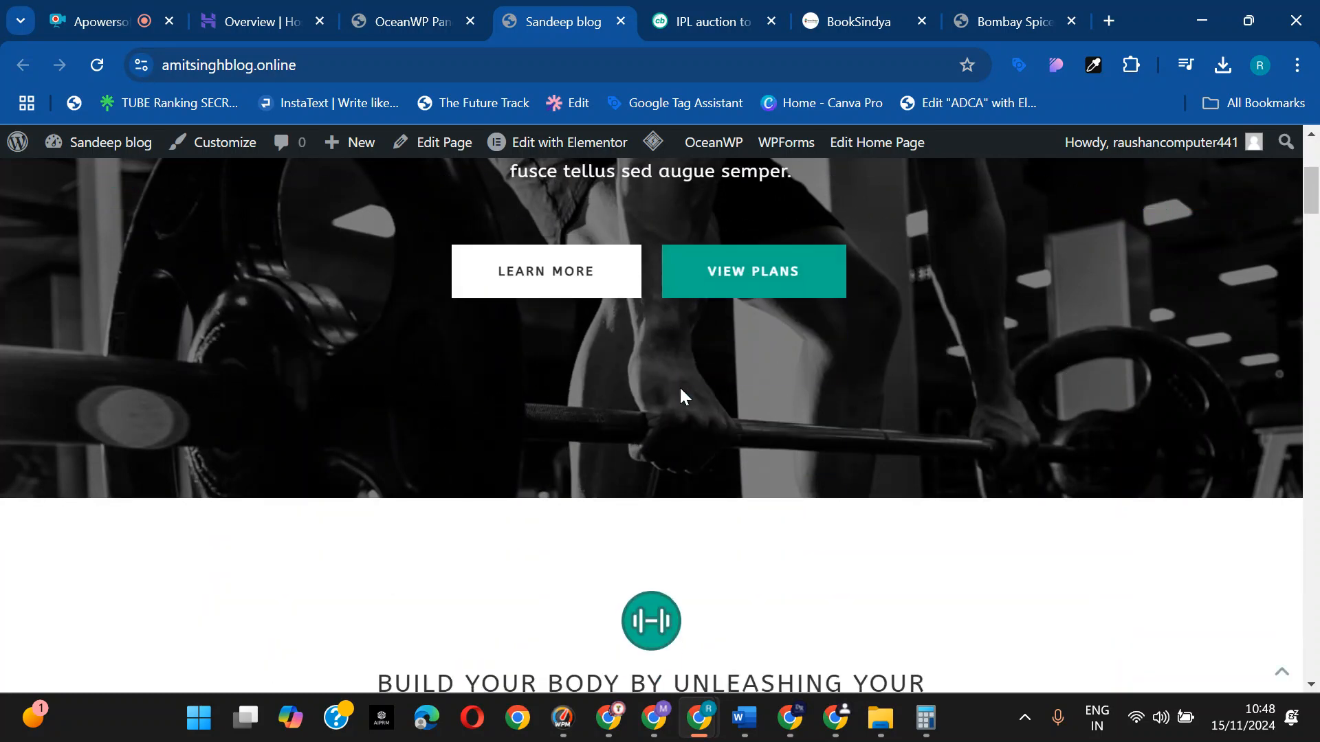
scroll(715, 571, up, 4)
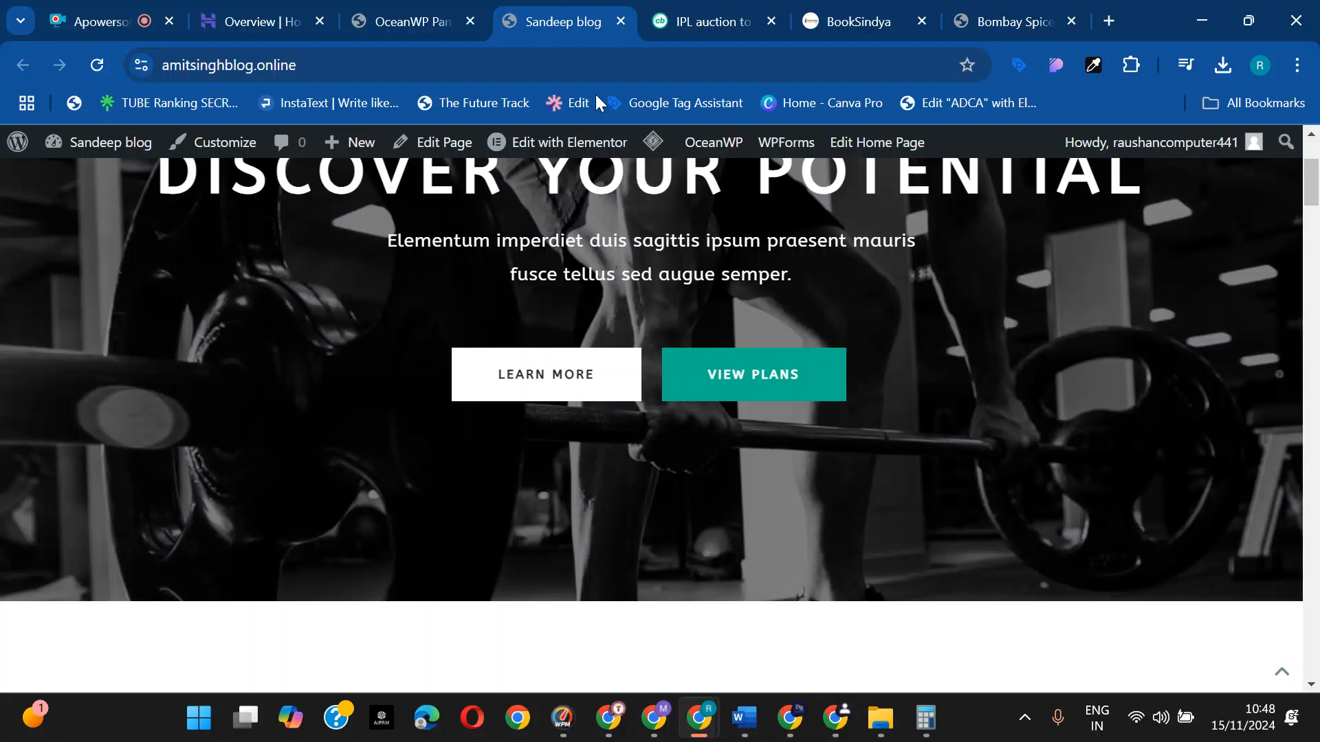
click(306, 65)
key(ctrl+c)
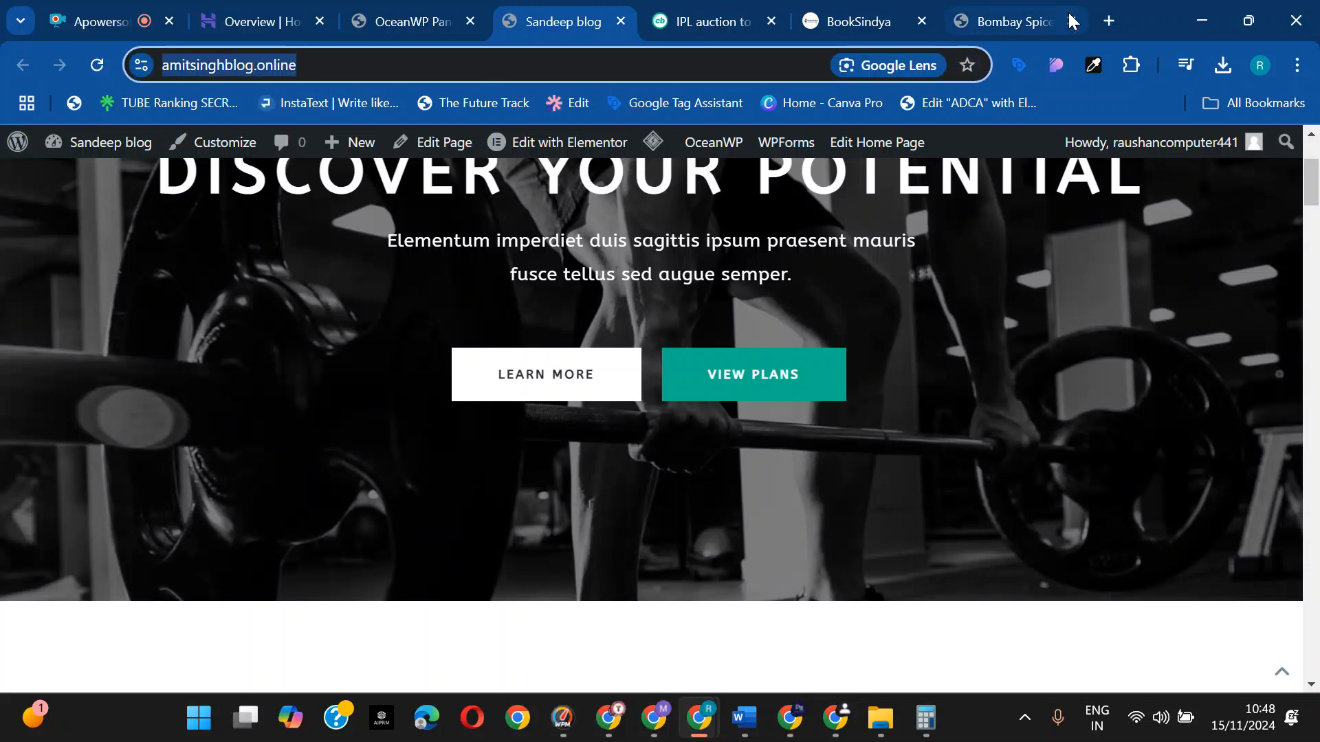
click(797, 719)
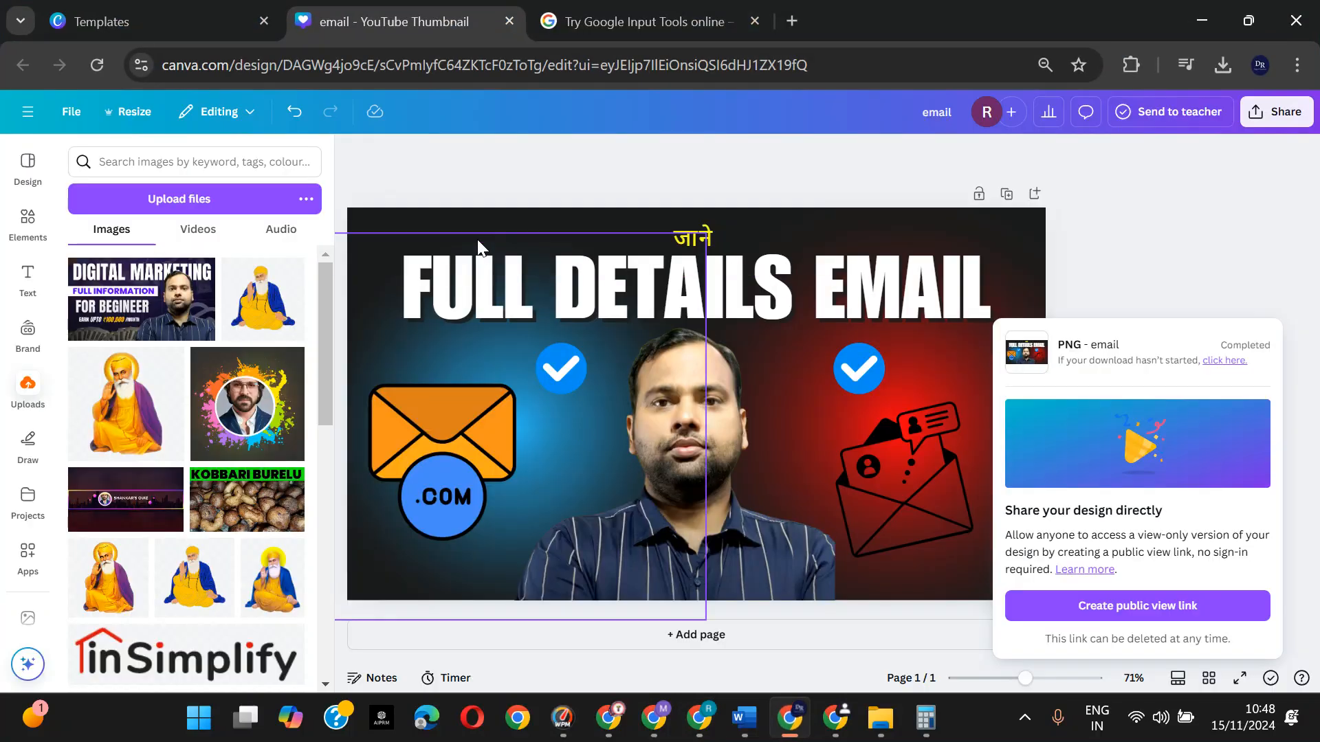
click(791, 21)
key(ctrl+v)
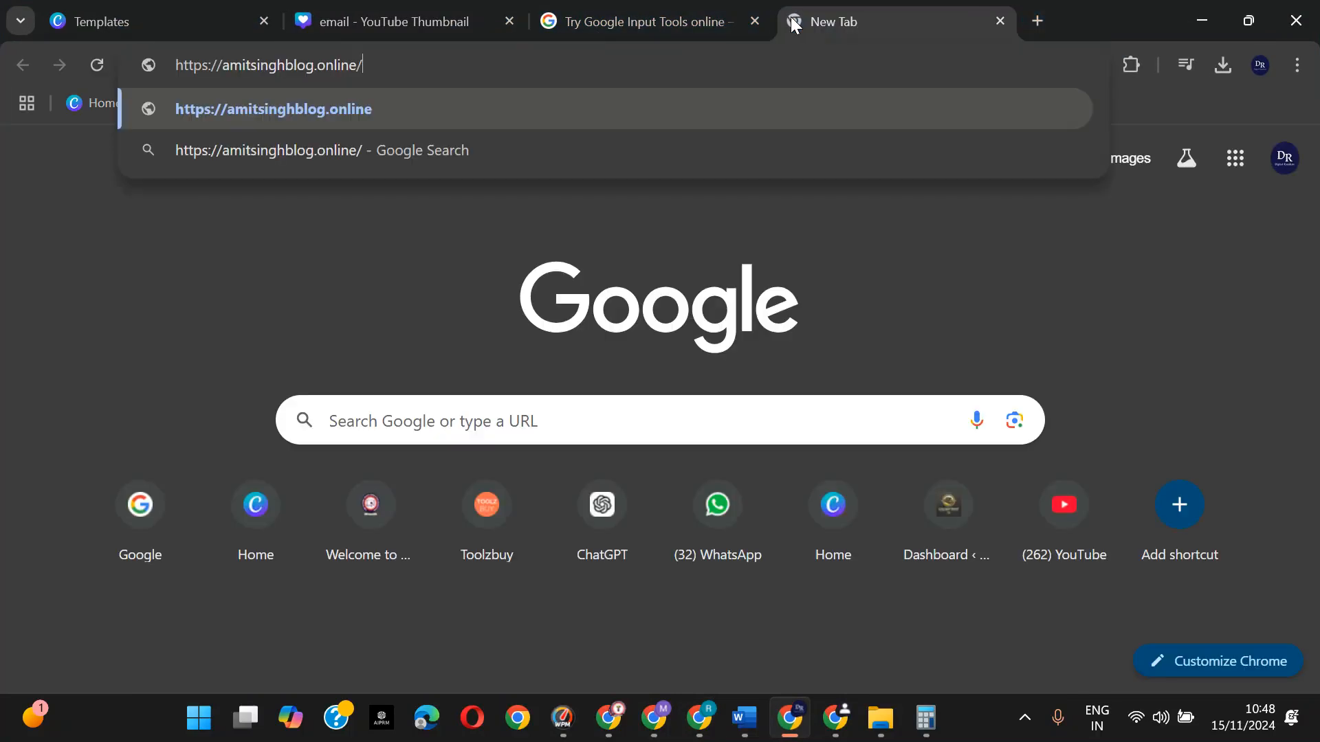
key(Return)
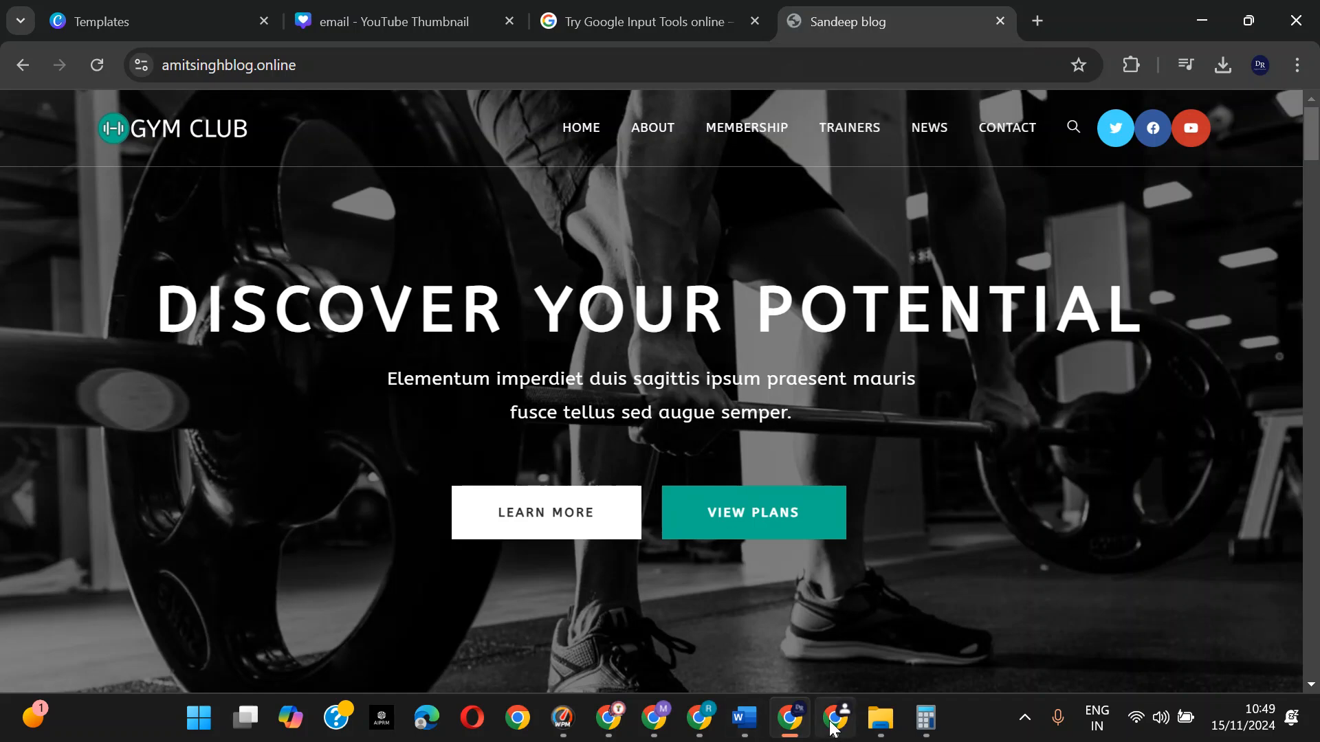
- Copy the full site address from the main window, open it in a third browser profile, and look through the homepage down to the trainers section
mouse_move(699, 717)
click(581, 639)
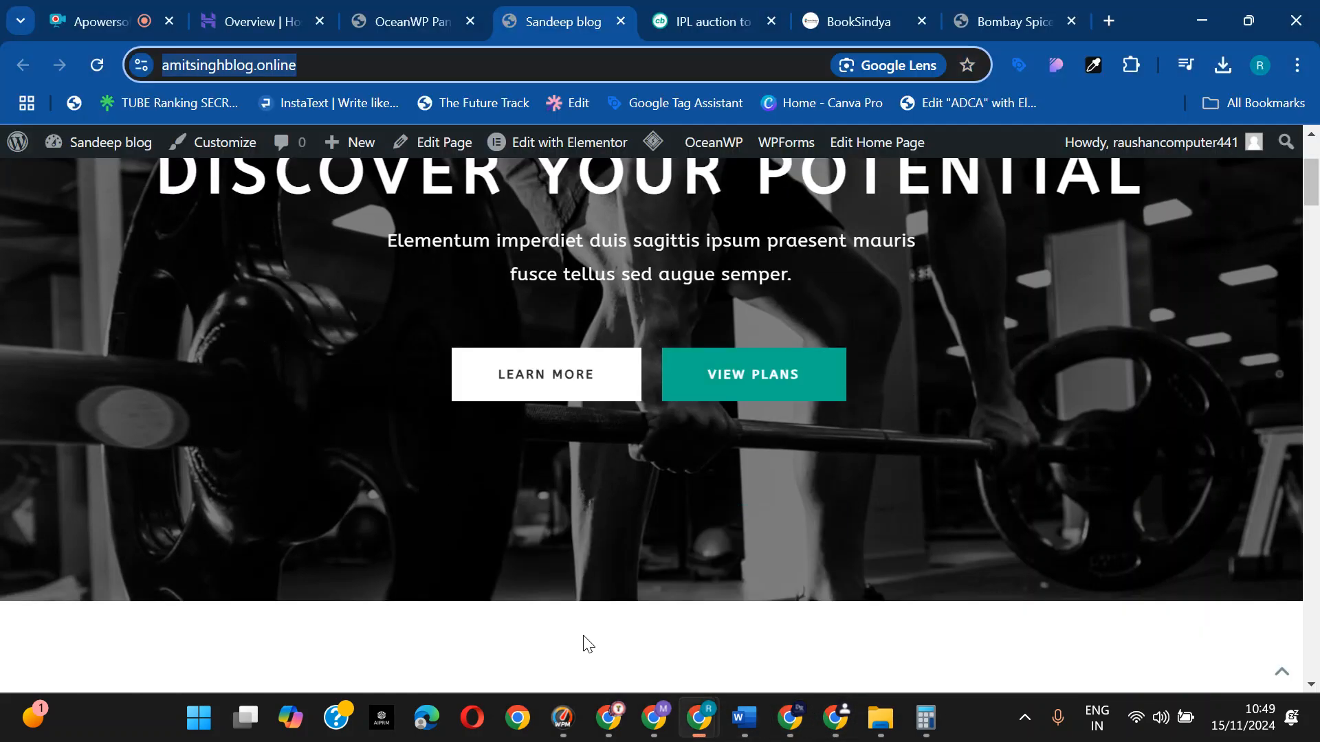
click(316, 65)
drag(342, 66, 87, 46)
key(ctrl+c)
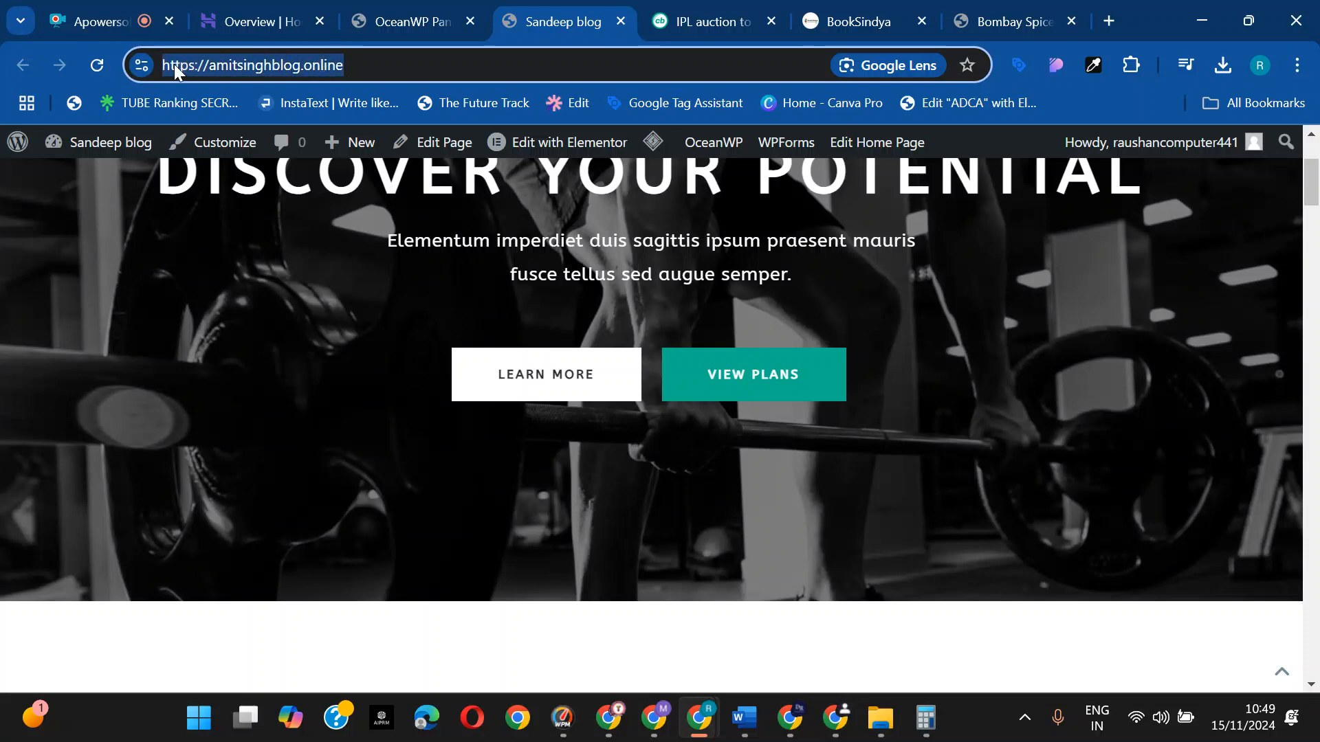
click(621, 729)
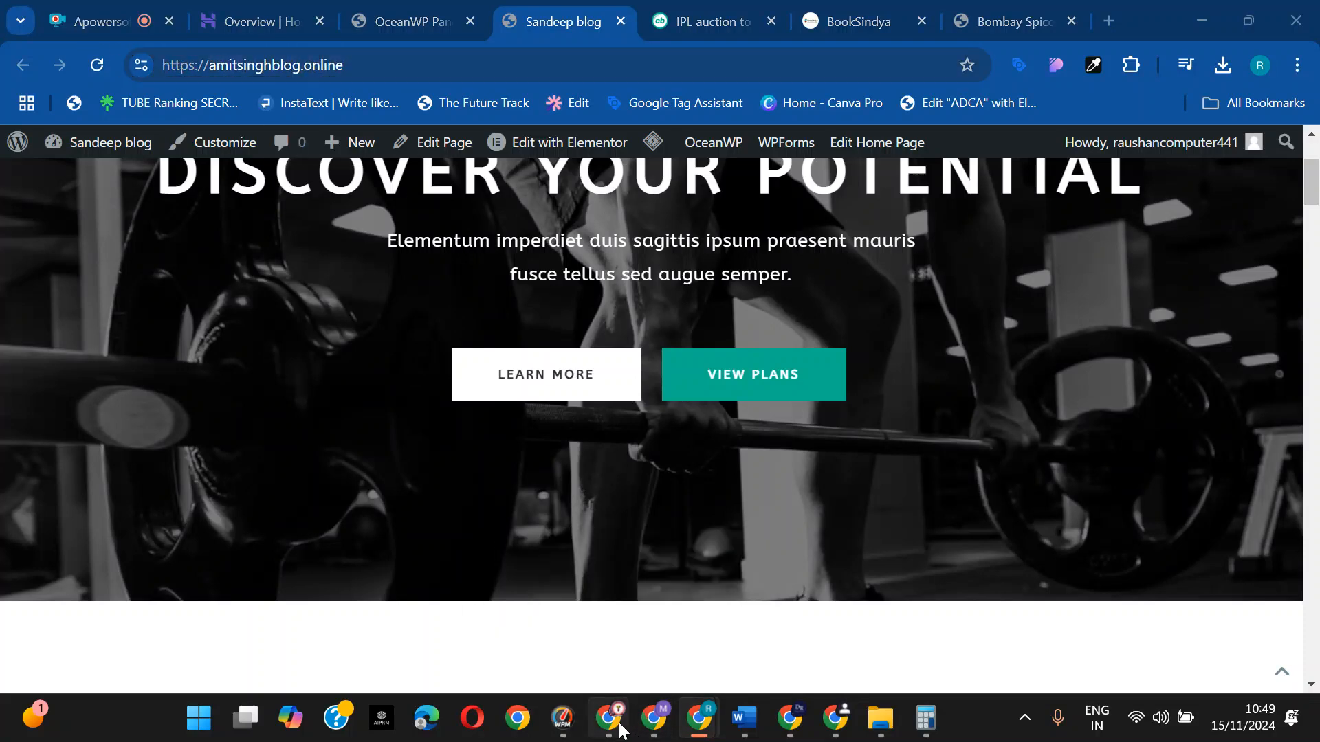
click(789, 22)
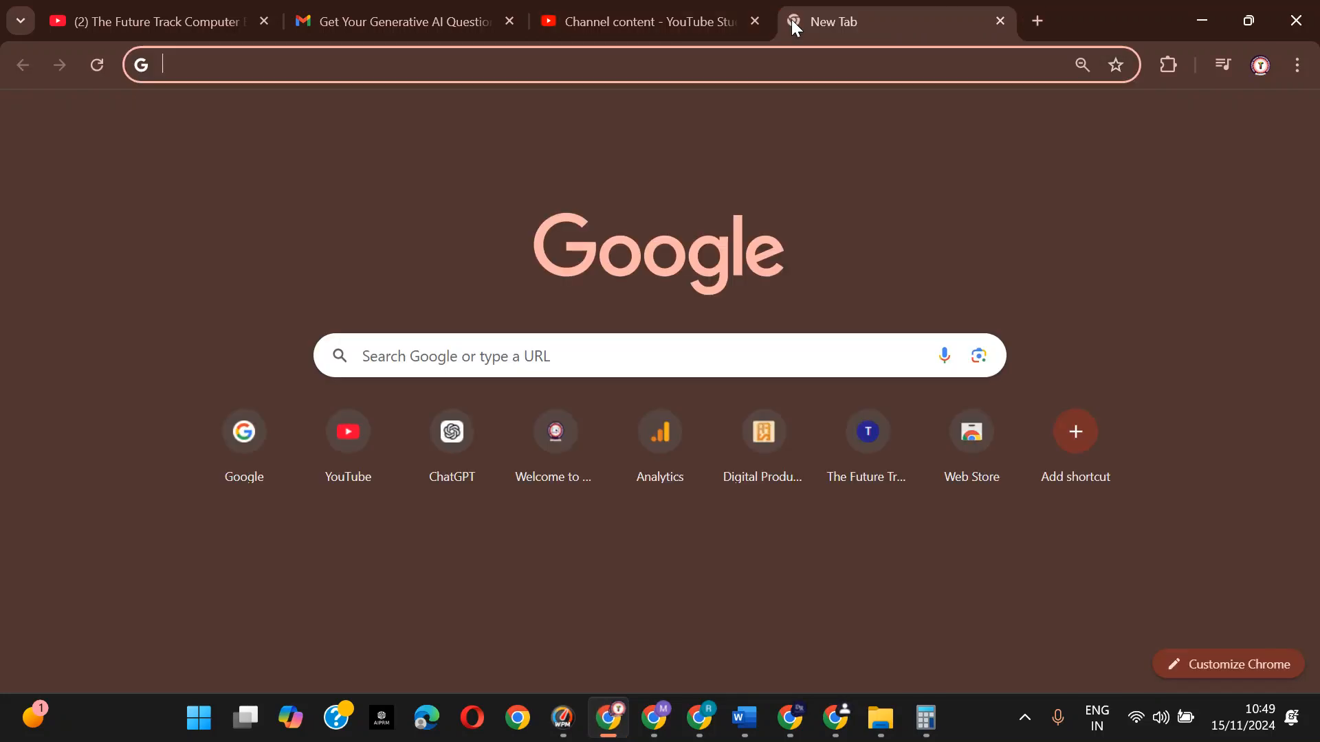
key(ctrl+v)
key(Return)
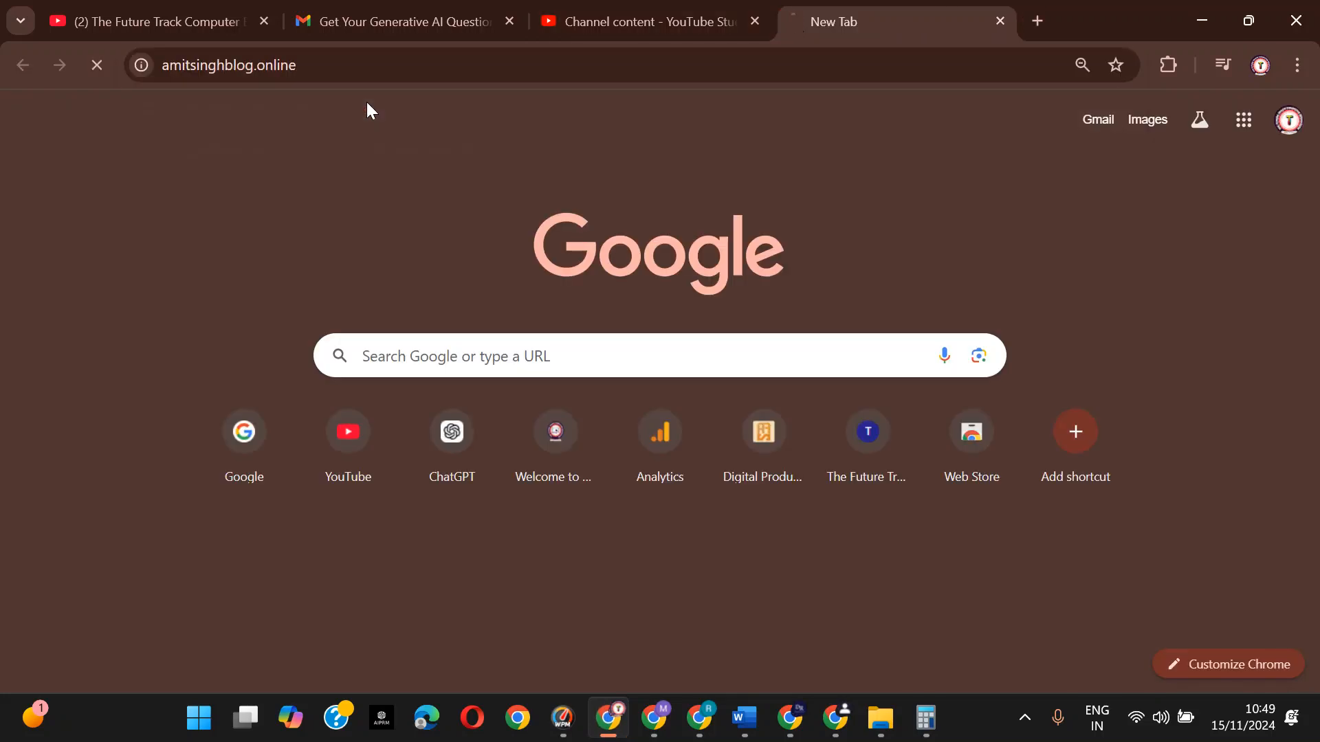
click(657, 18)
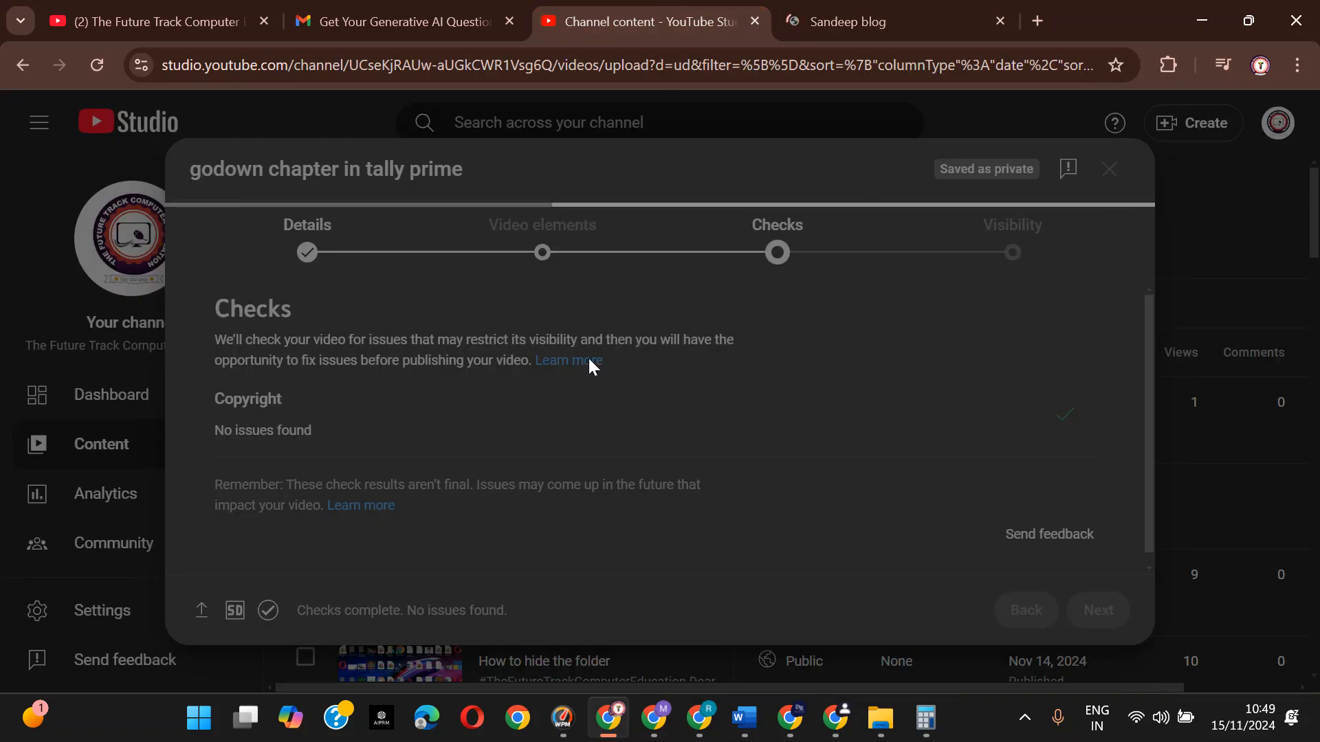
click(832, 21)
scroll(618, 395, down, 5)
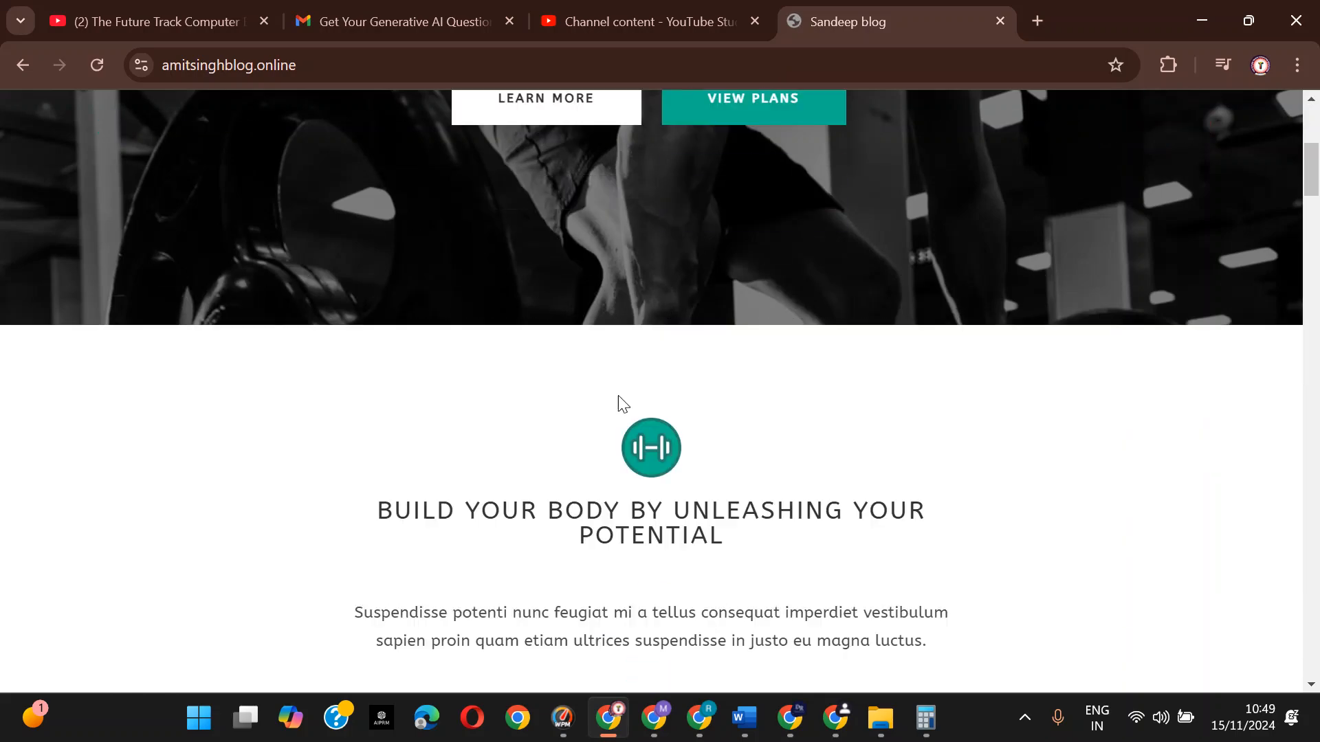
scroll(617, 394, down, 20)
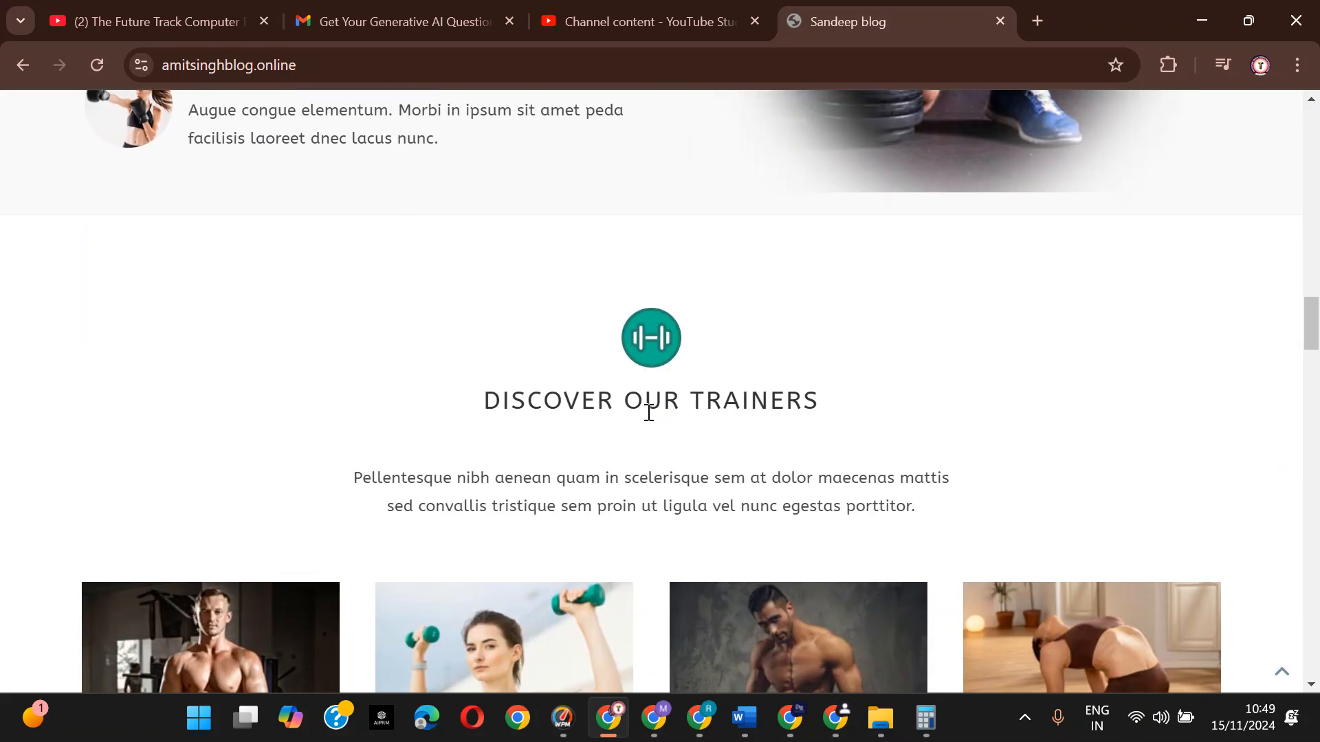
- Return to the main browser window, open the site's list of all pages from the WordPress dashboard, and dismiss the payment forms notice
key(alt+Tab)
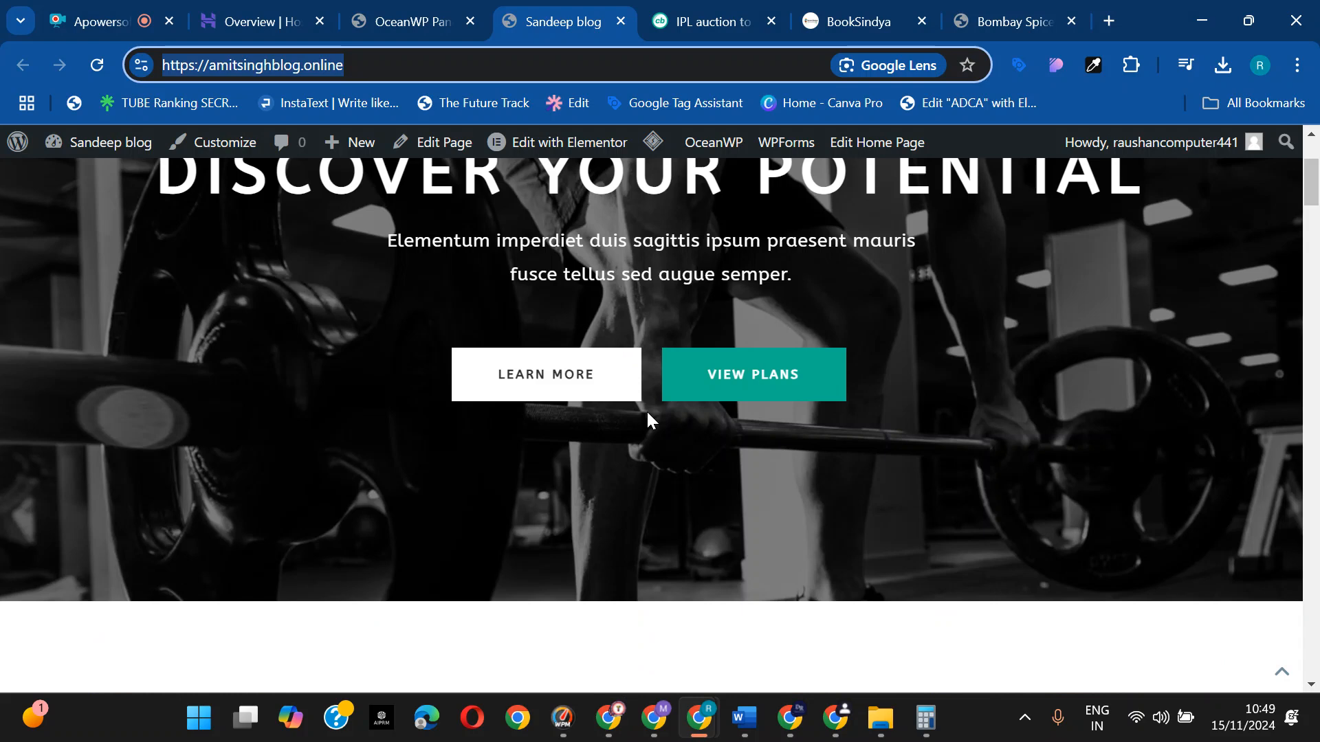
mouse_move(96, 144)
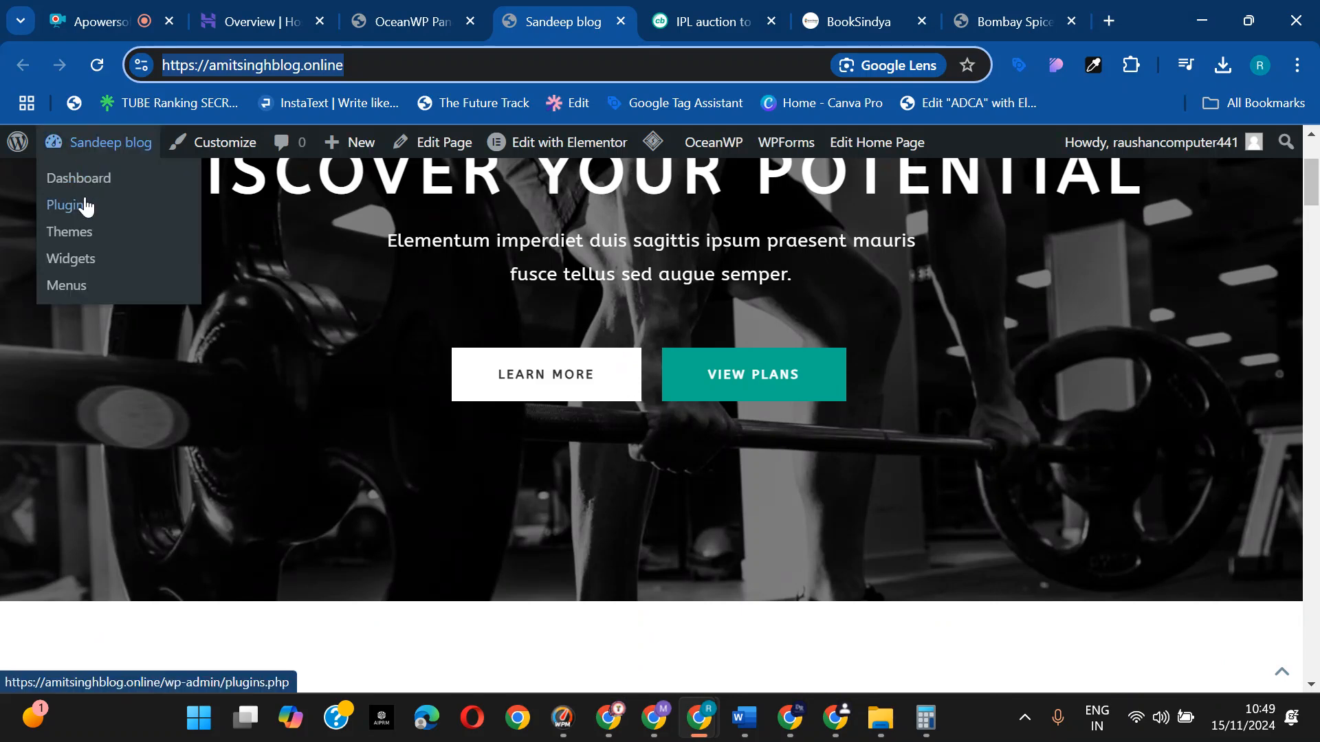
click(80, 177)
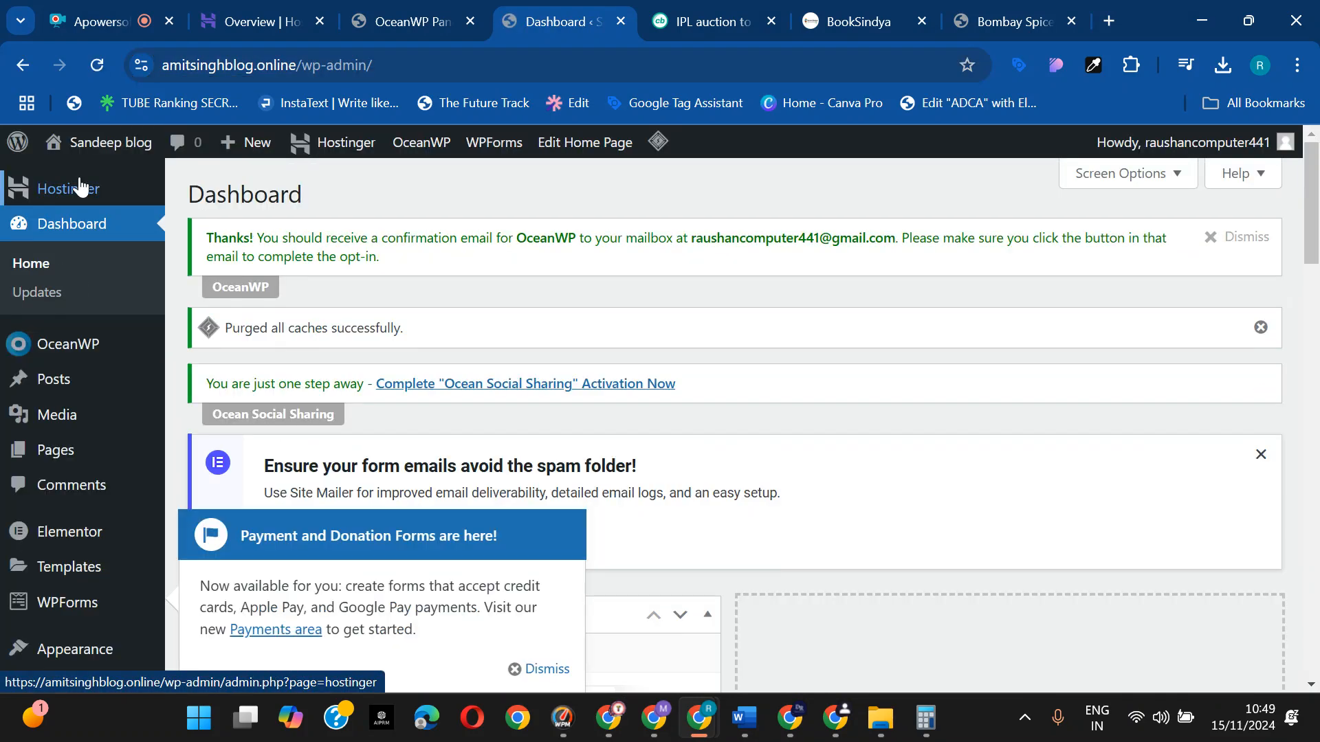
scroll(81, 206, down, 2)
scroll(82, 295, up, 1)
mouse_move(70, 335)
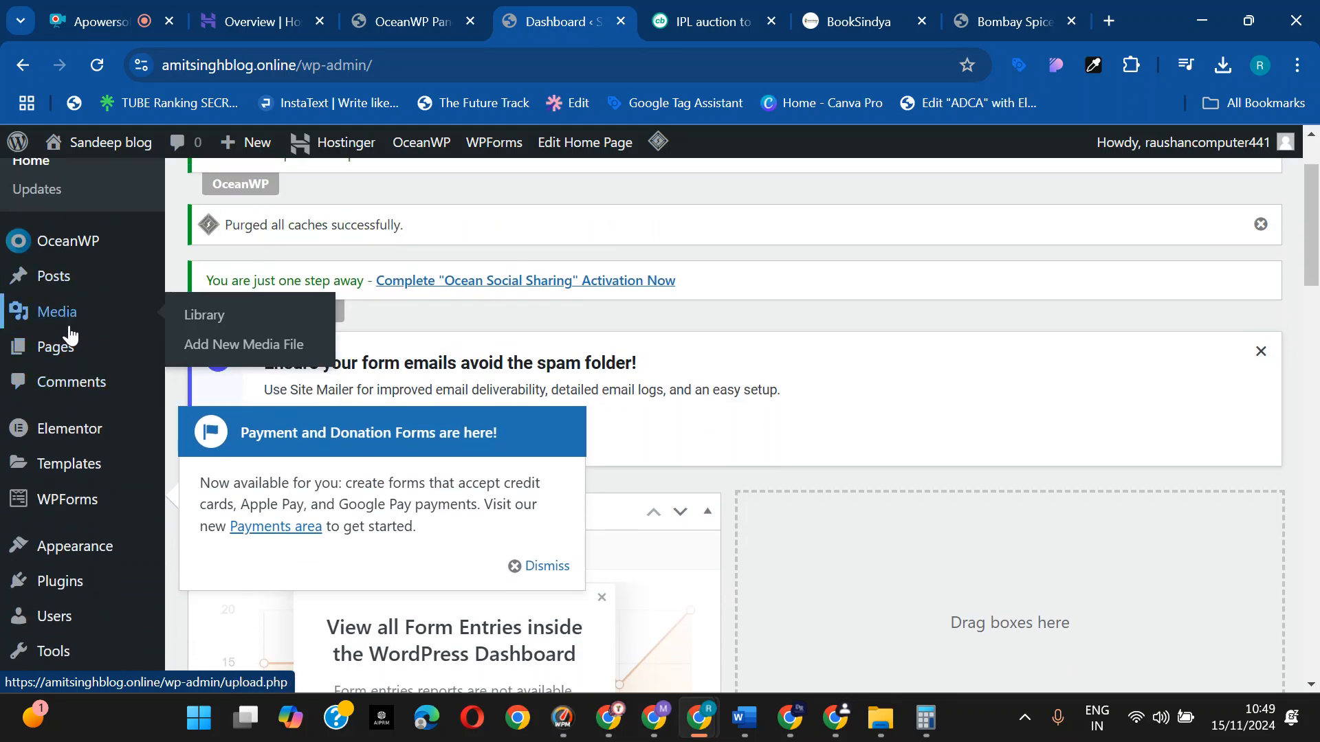
click(211, 352)
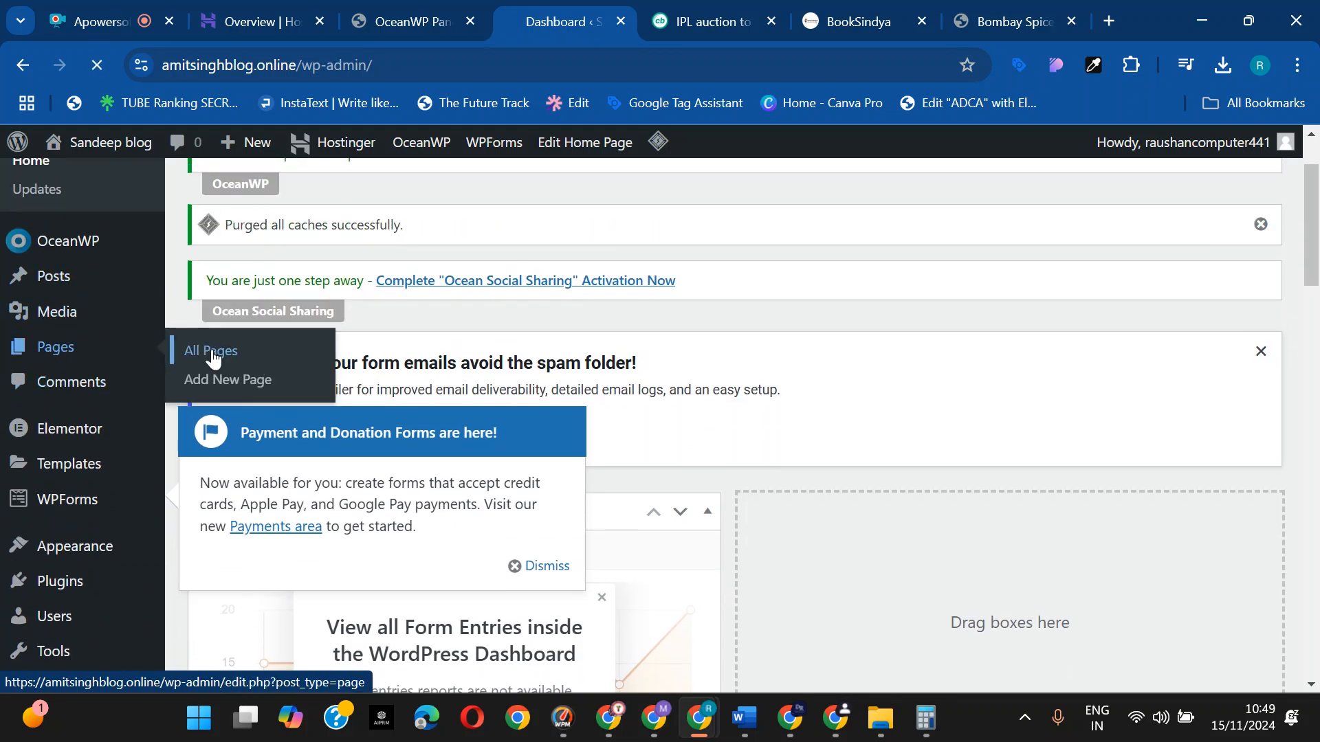
scroll(242, 412, down, 4)
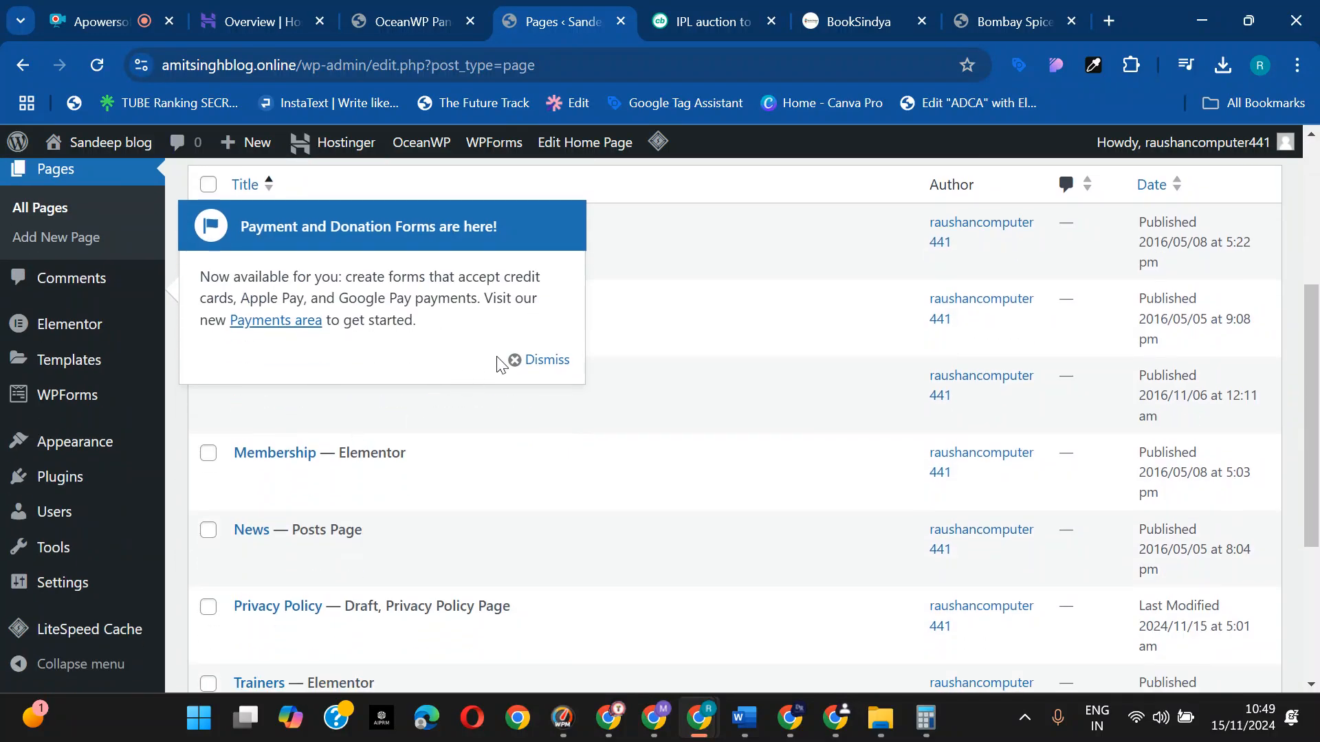
click(514, 433)
scroll(324, 347, down, 4)
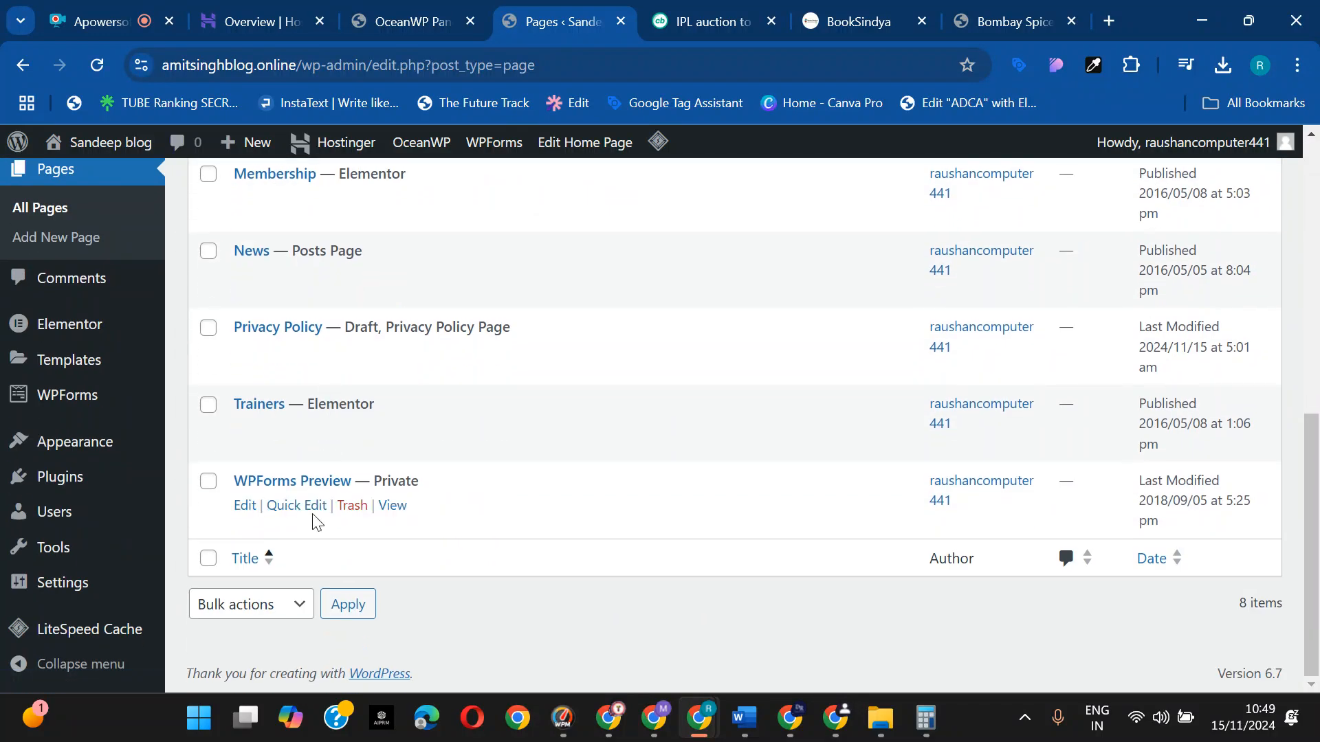
- Select all pages and move them to the Trash with a bulk action
scroll(316, 487, up, 6)
click(208, 317)
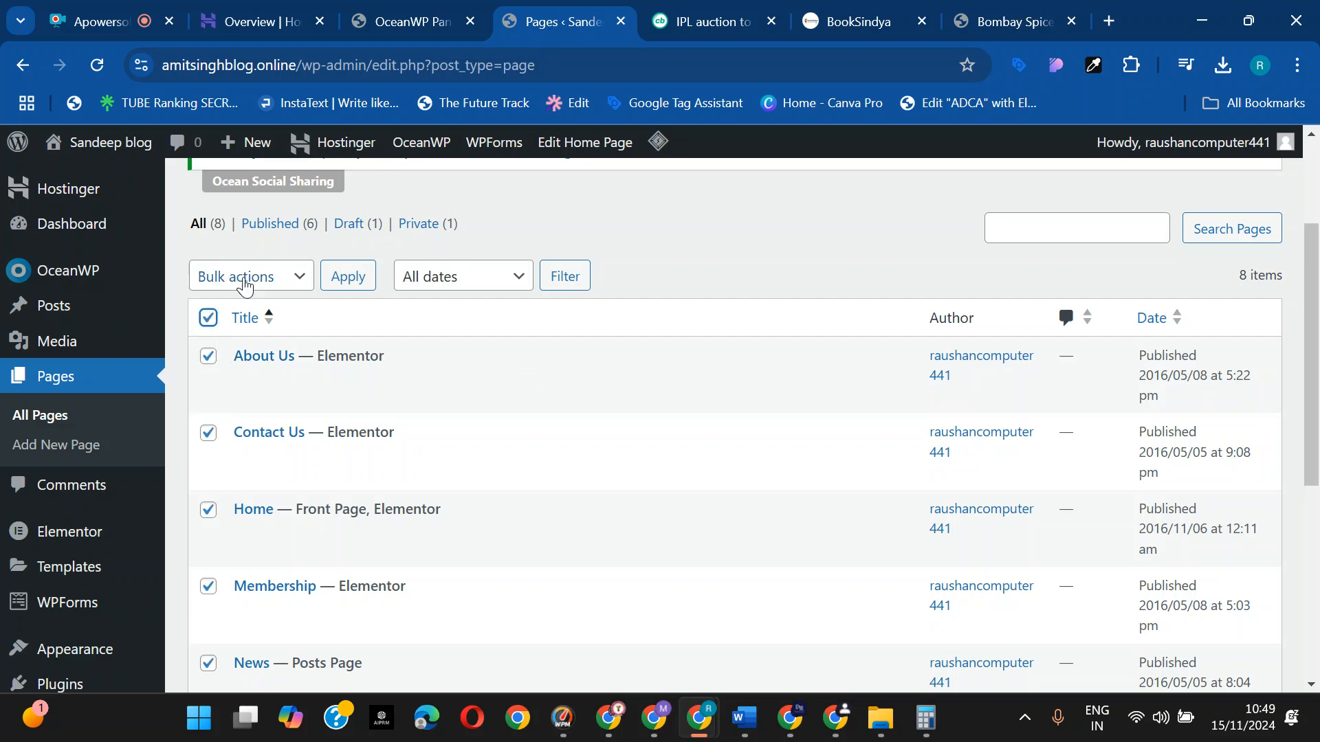
click(244, 279)
click(268, 363)
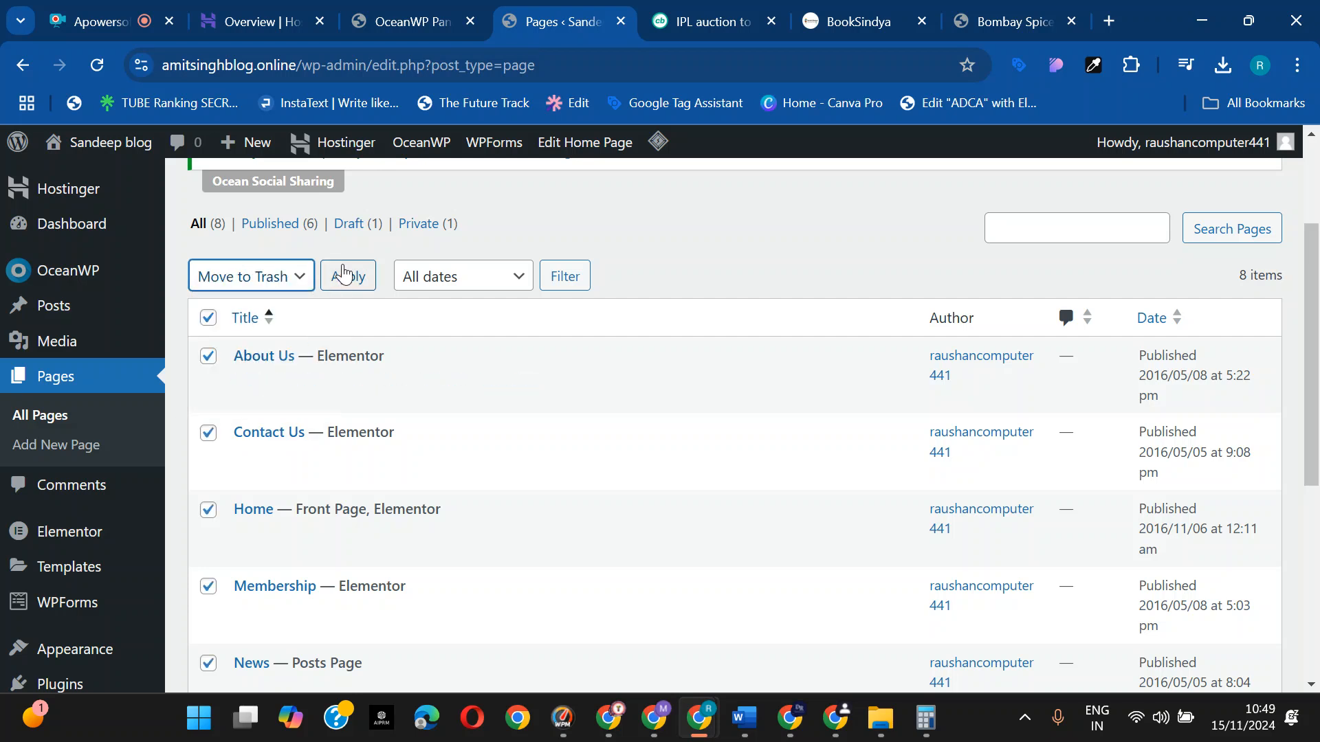
click(345, 274)
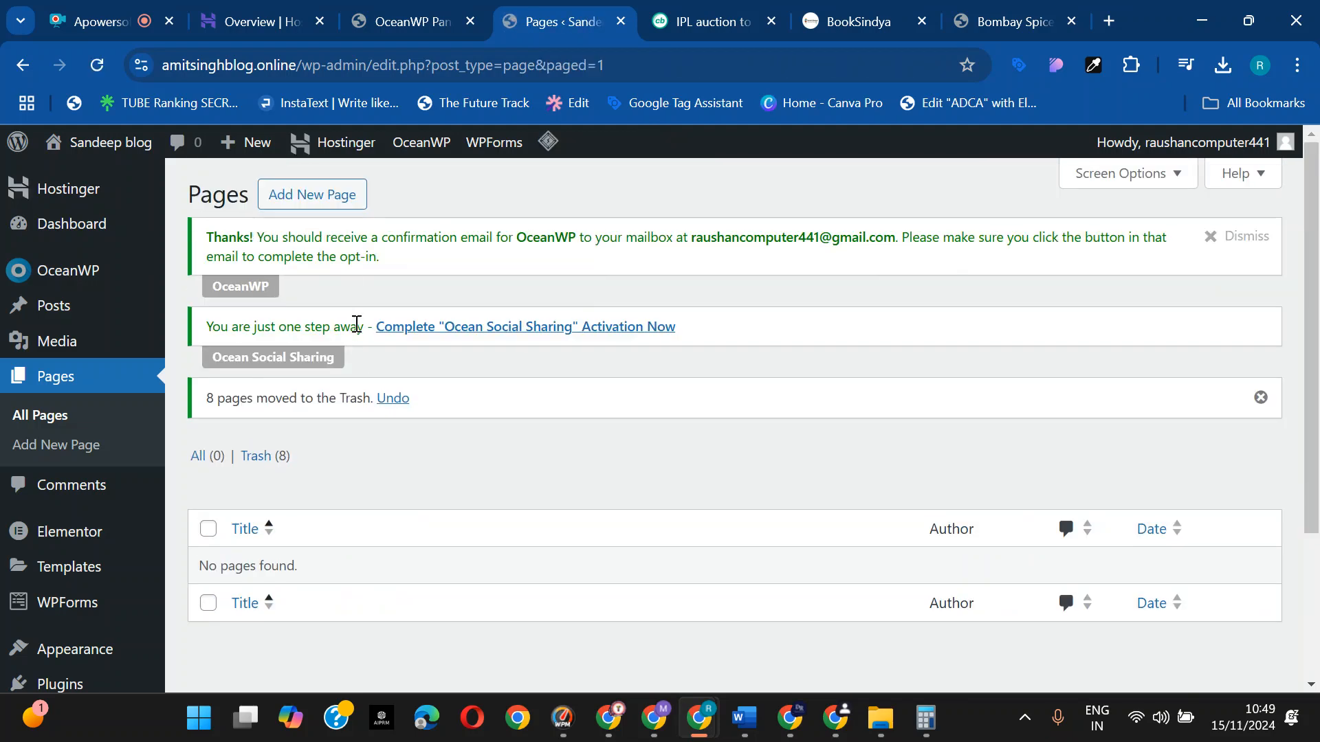
- Visit the live site and look through the blog posts on its homepage
mouse_move(128, 147)
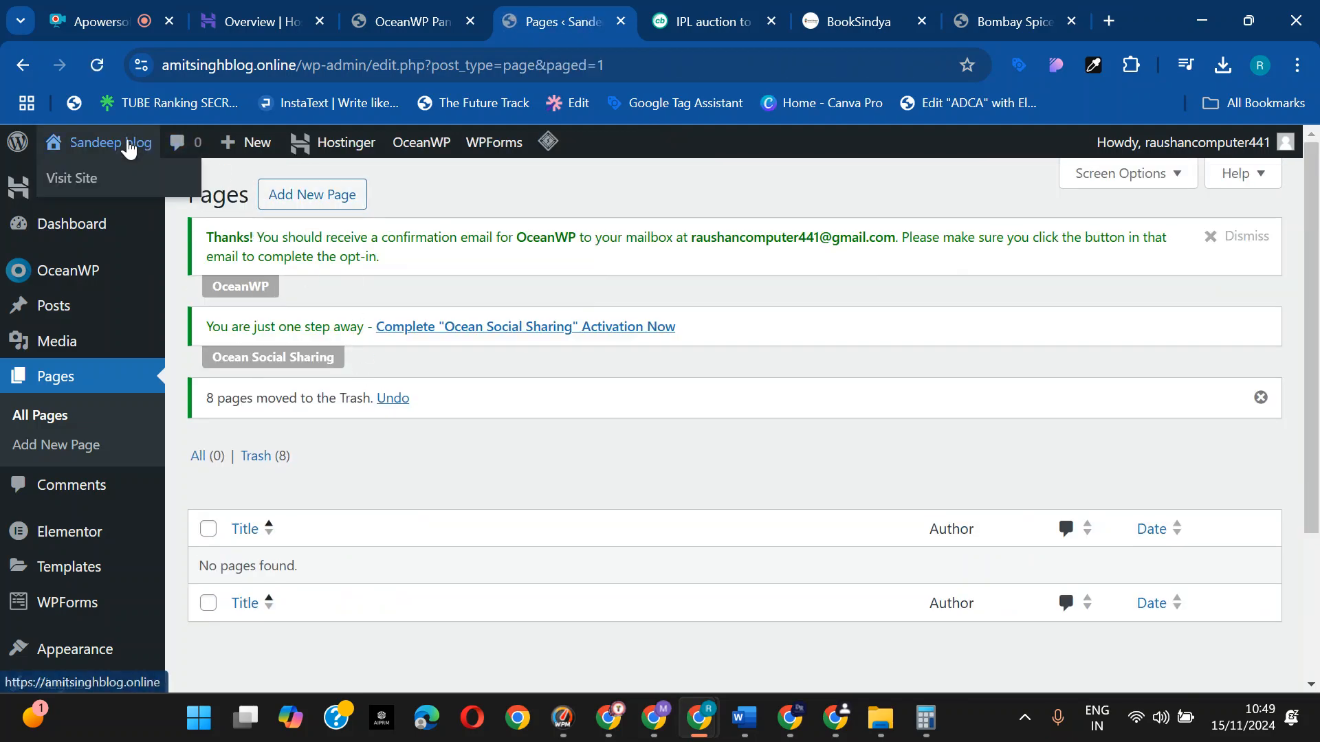
click(142, 185)
scroll(900, 442, down, 10)
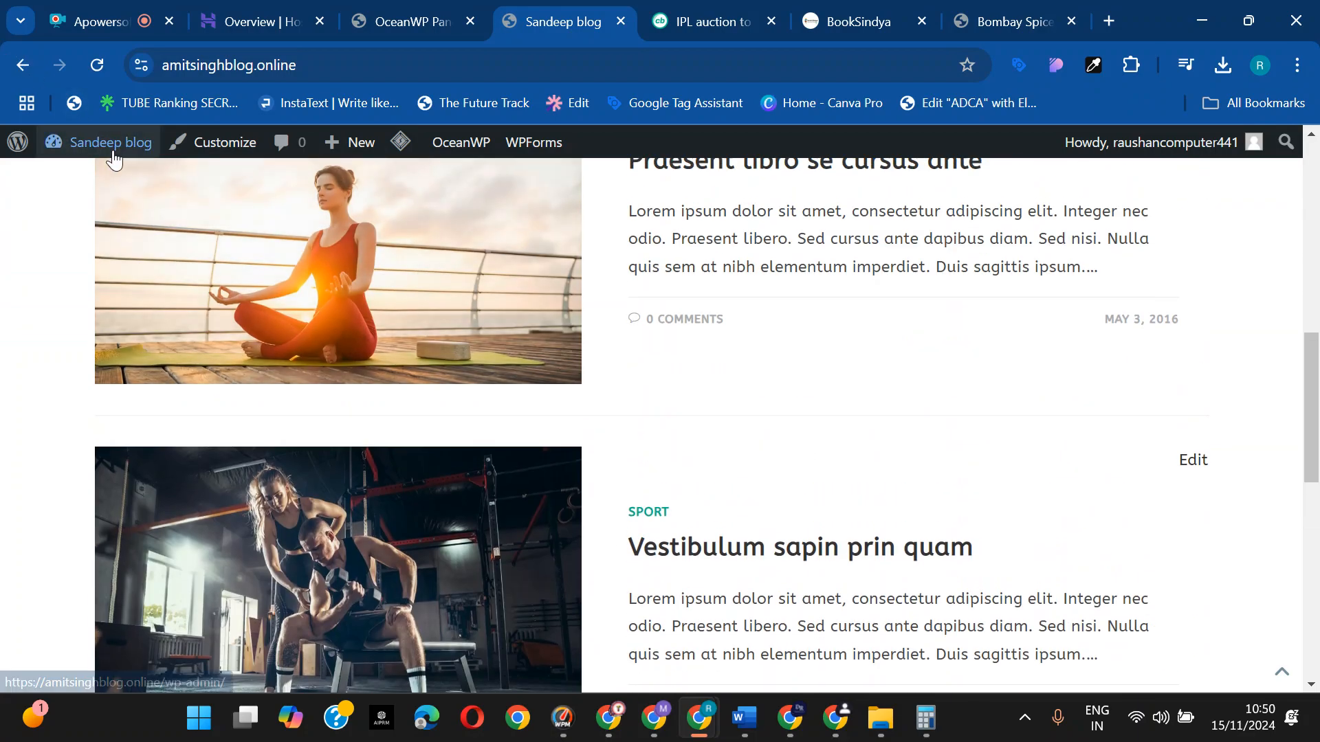
- Open the list of all posts from the dashboard and move every post to the Trash with a bulk action
mouse_move(103, 142)
click(113, 187)
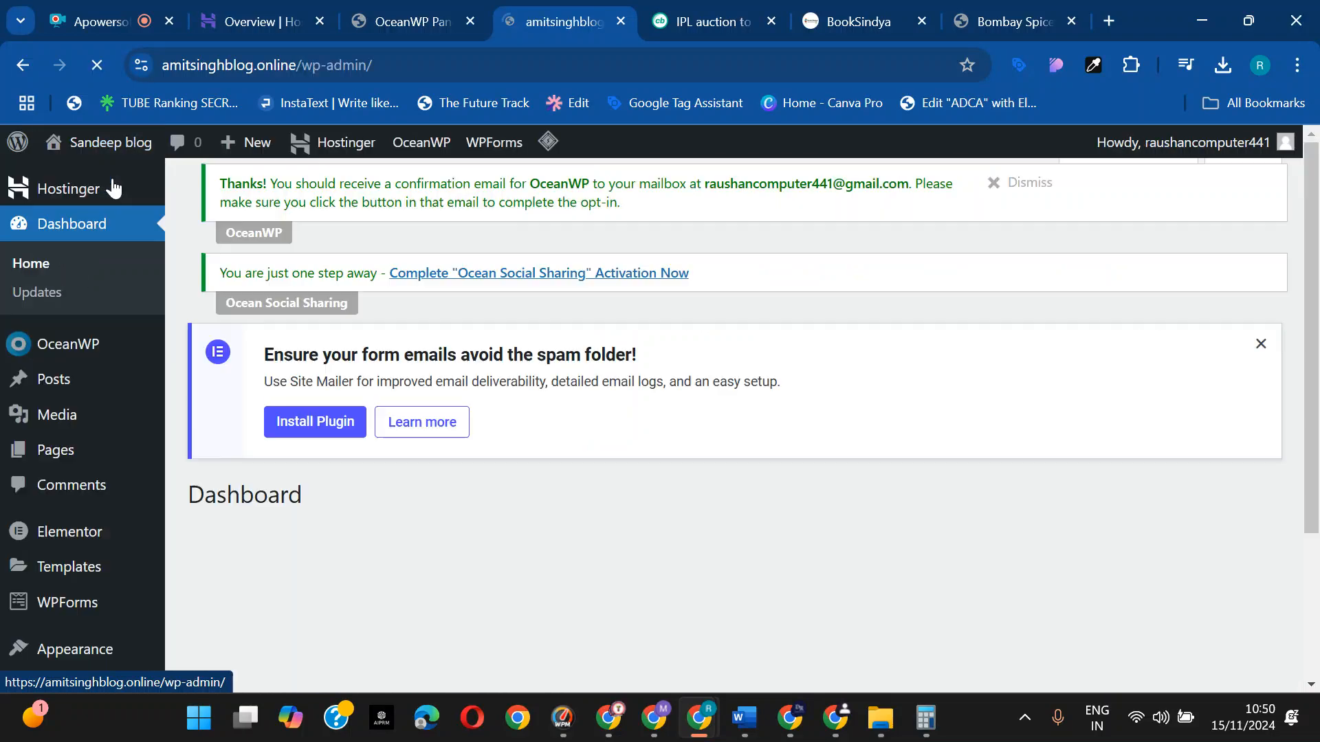
mouse_move(40, 393)
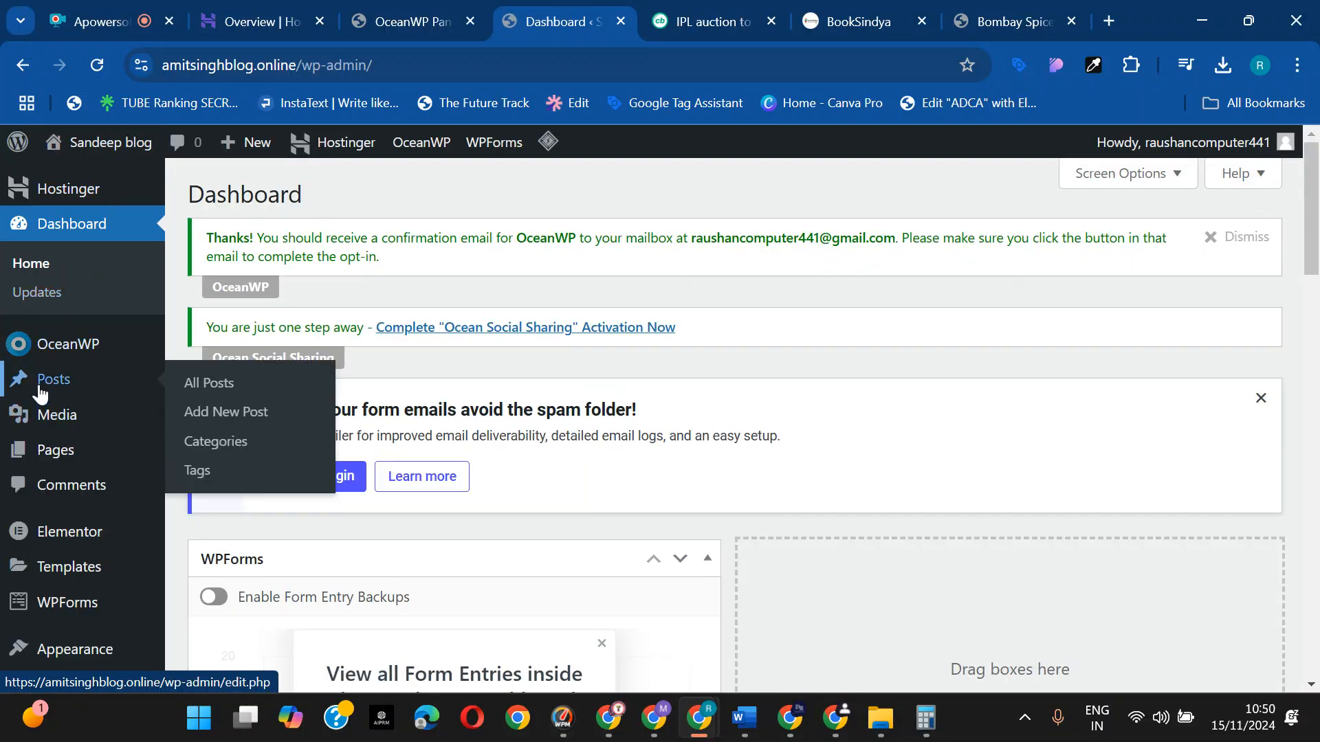
click(194, 383)
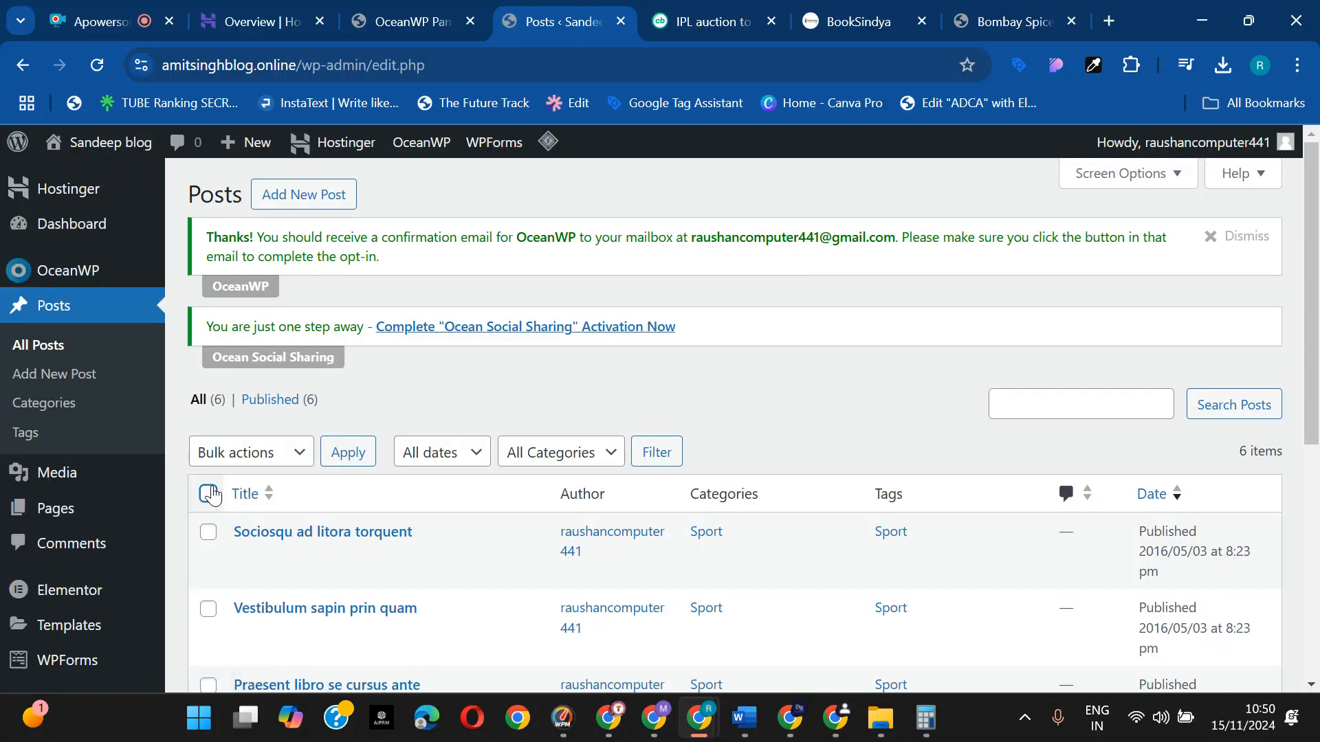
click(208, 495)
click(242, 452)
click(249, 535)
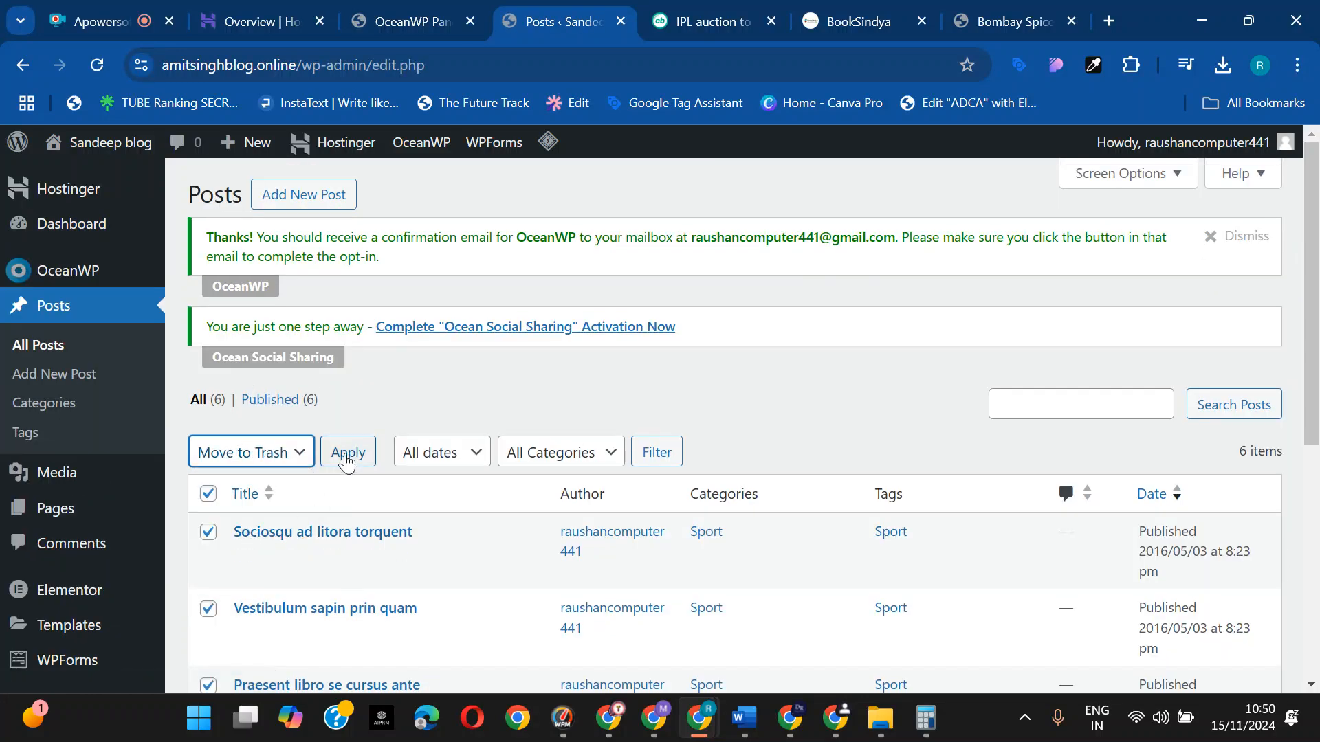
click(348, 452)
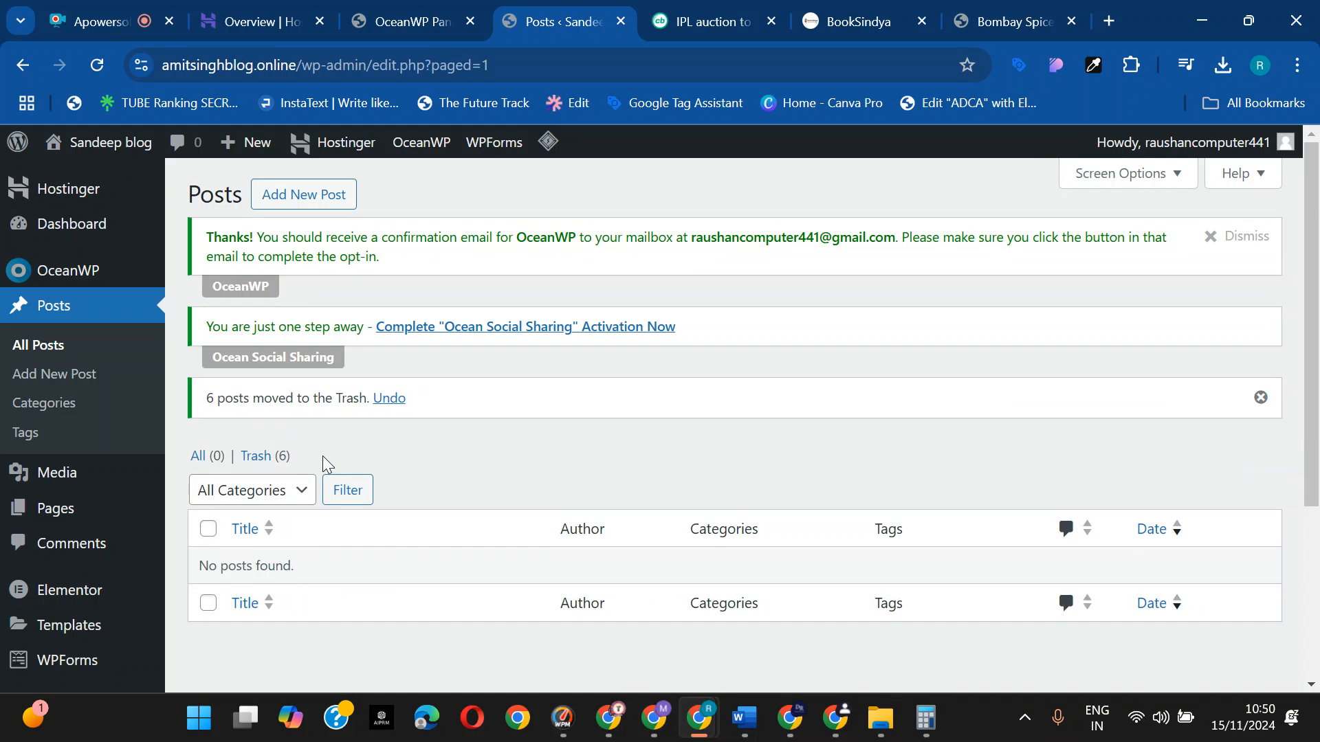
- Visit the live site again and check the homepage down to its footer
mouse_move(113, 142)
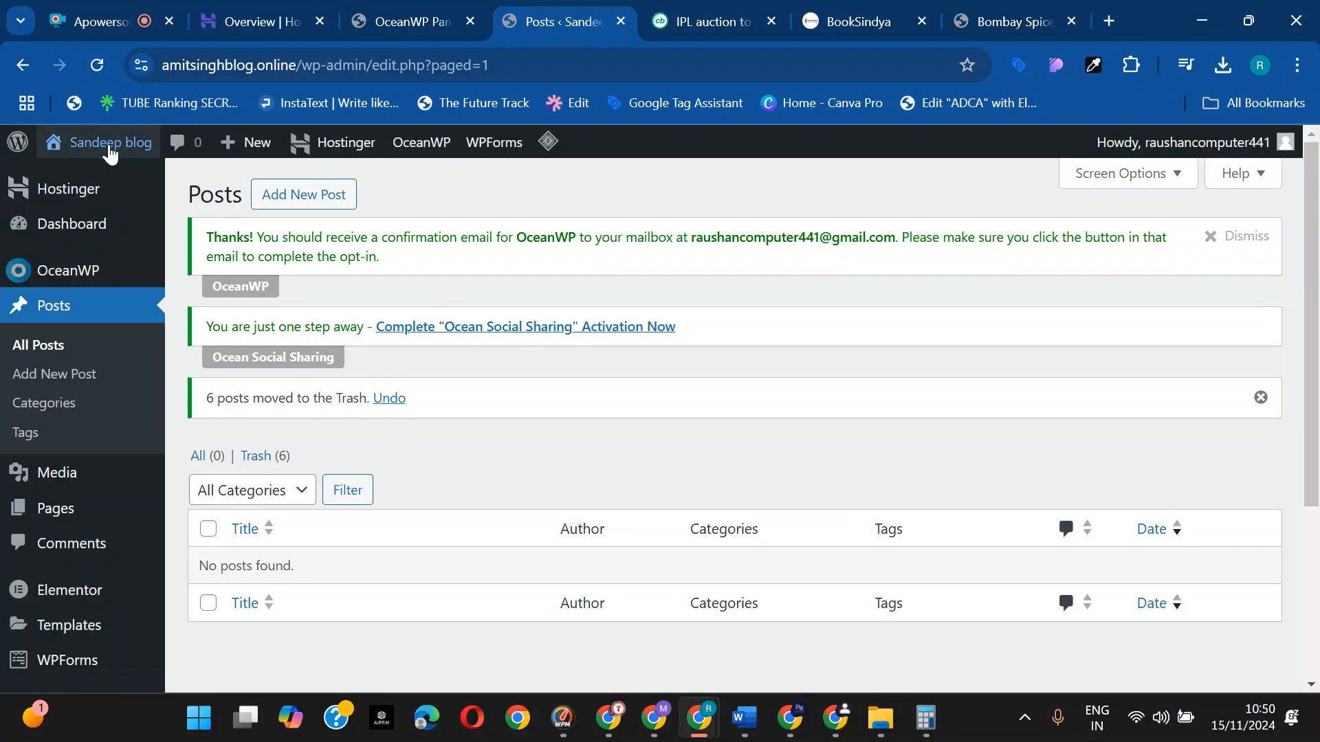
click(114, 180)
scroll(445, 323, down, 5)
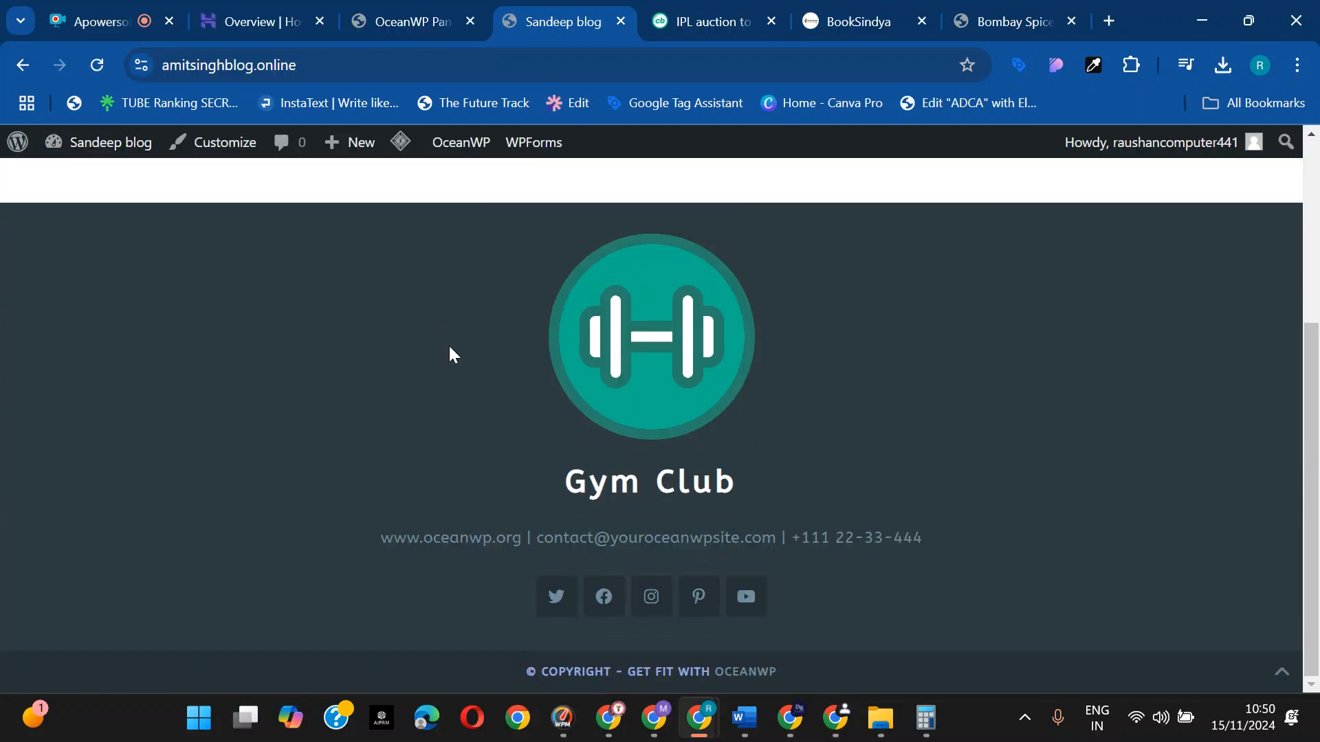
scroll(450, 352, up, 10)
- Return to the dashboard and open the list of installed plugins
click(103, 179)
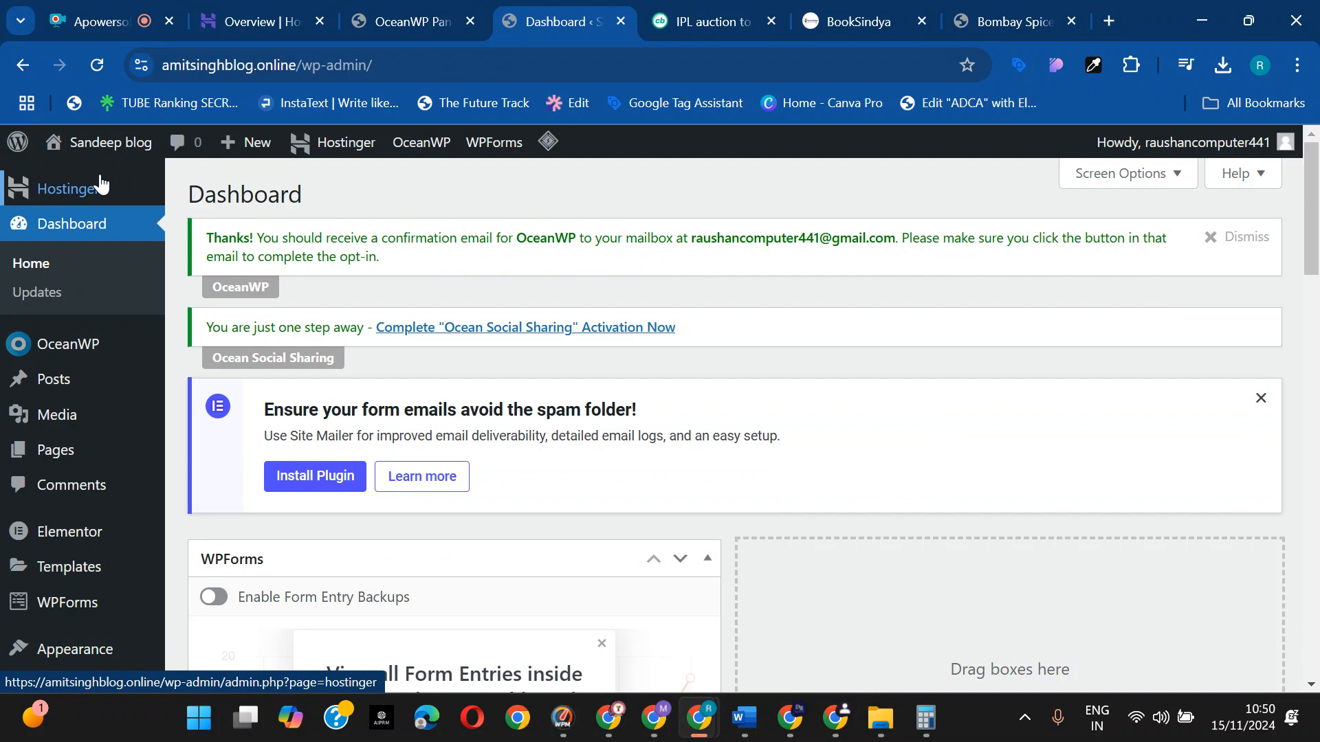
scroll(97, 369, down, 3)
mouse_move(100, 477)
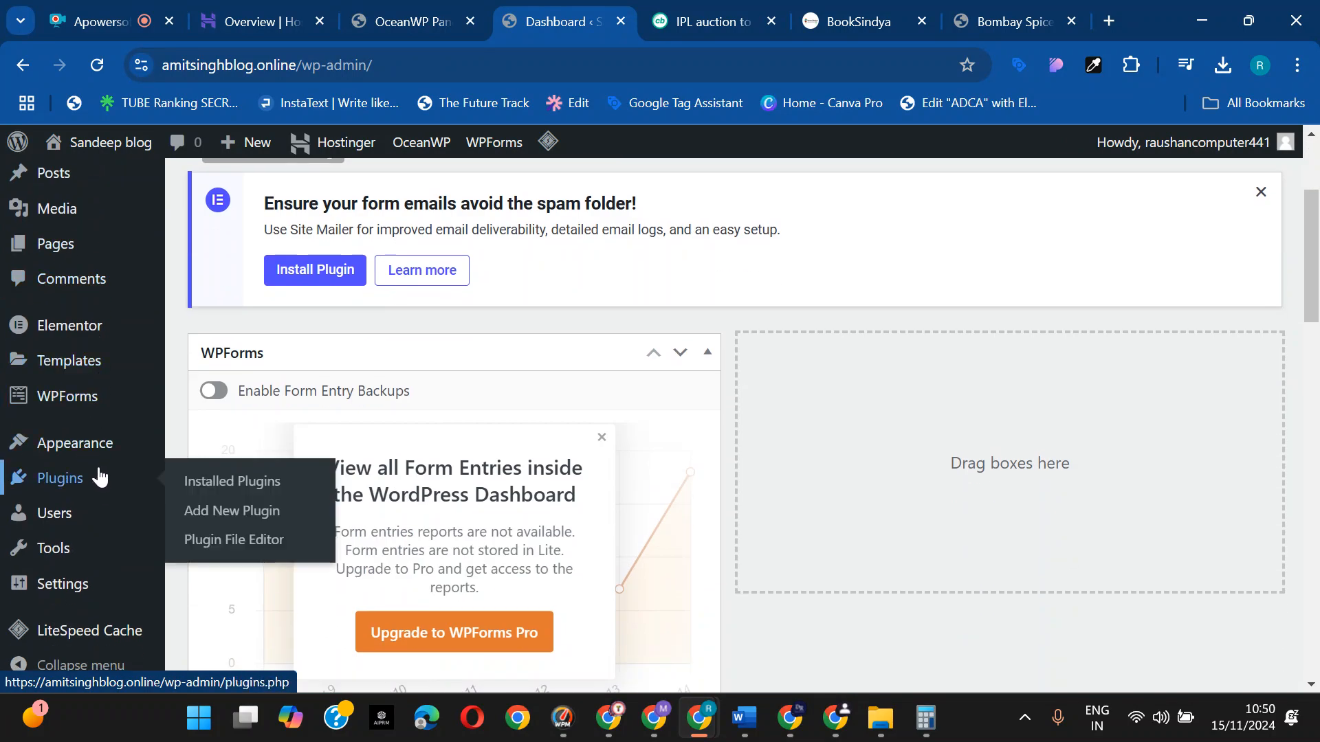
click(268, 488)
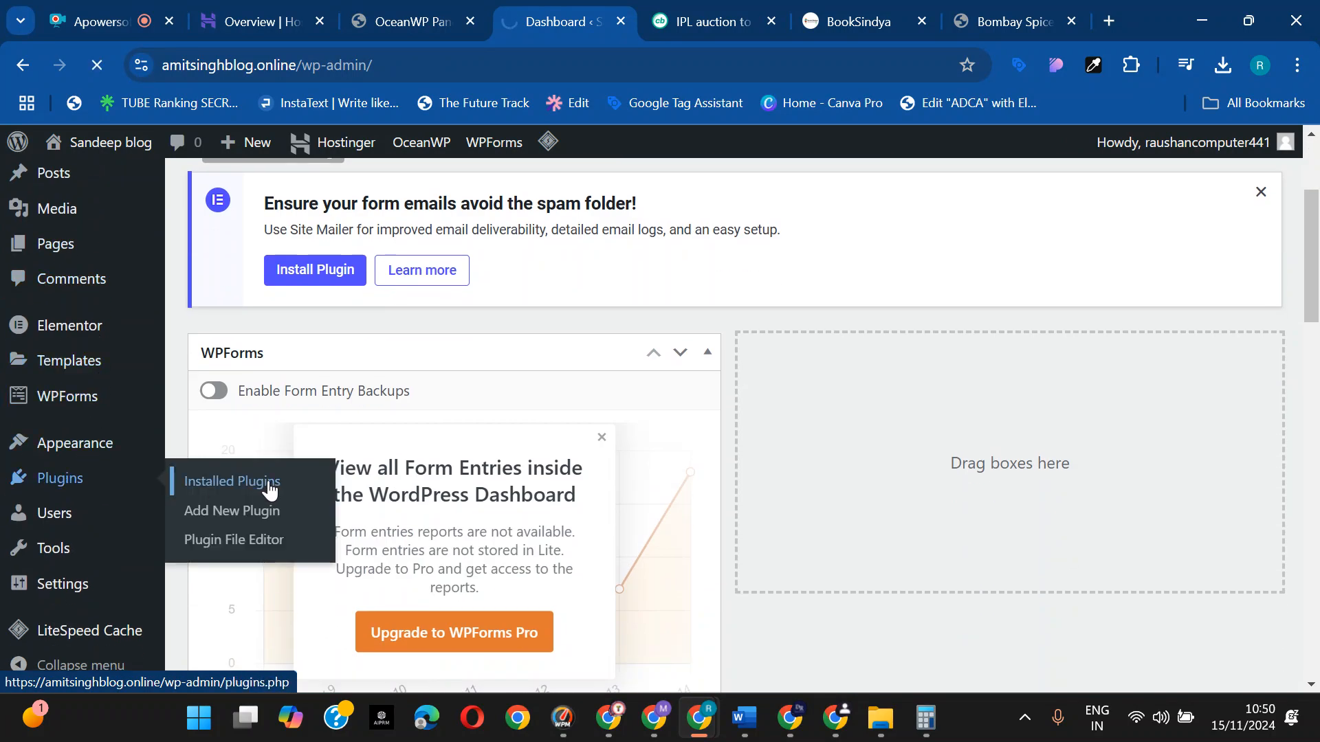
scroll(314, 464, down, 5)
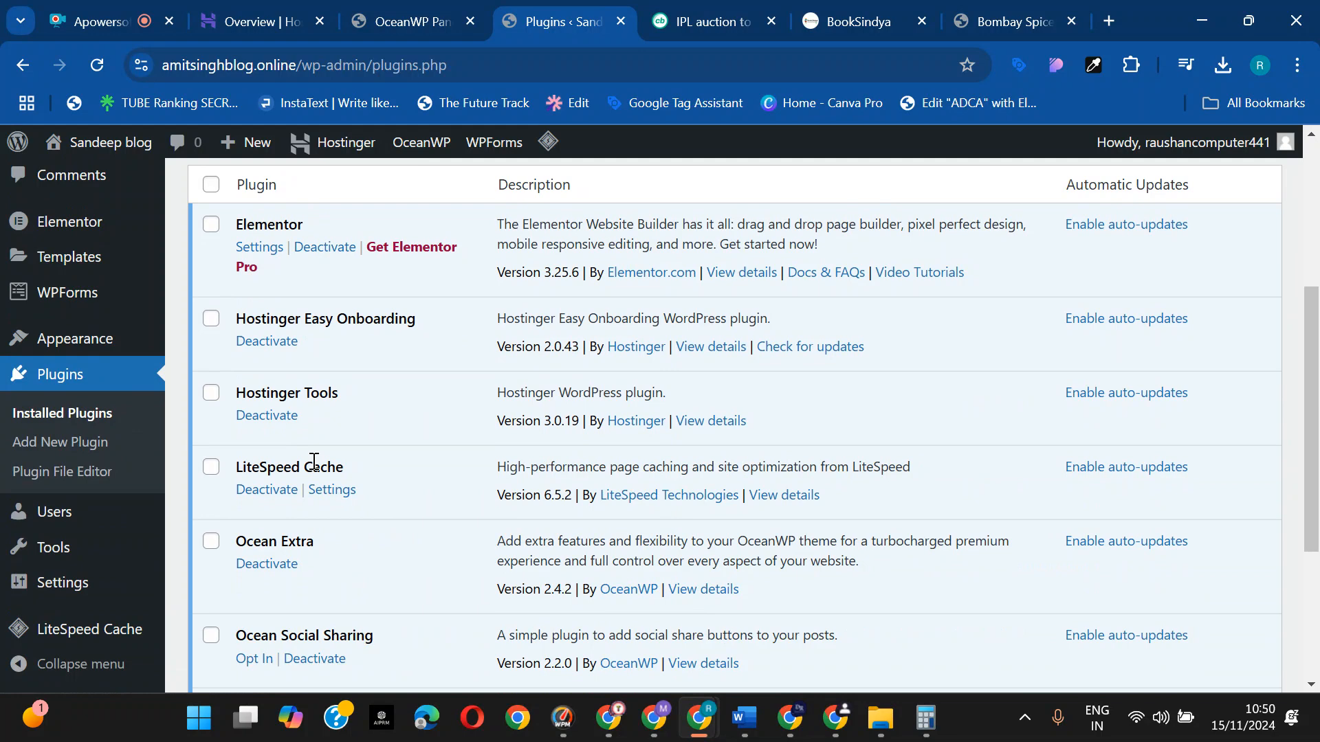
scroll(314, 462, down, 3)
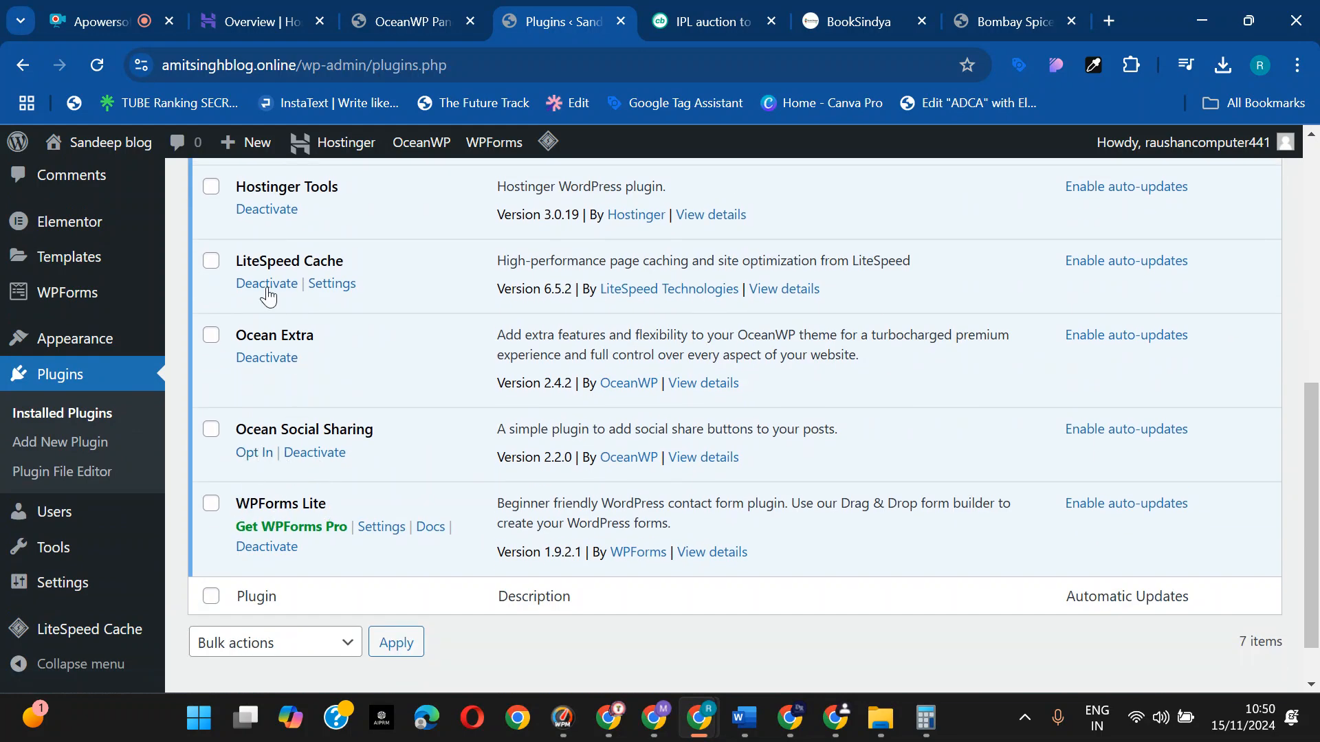
- Deactivate WPForms Lite, Ocean Social Sharing, Ocean Extra, Hostinger Tools, Elementor and Hostinger Easy Onboarding with one bulk action
click(211, 504)
click(211, 429)
click(211, 335)
scroll(210, 340, up, 1)
click(211, 289)
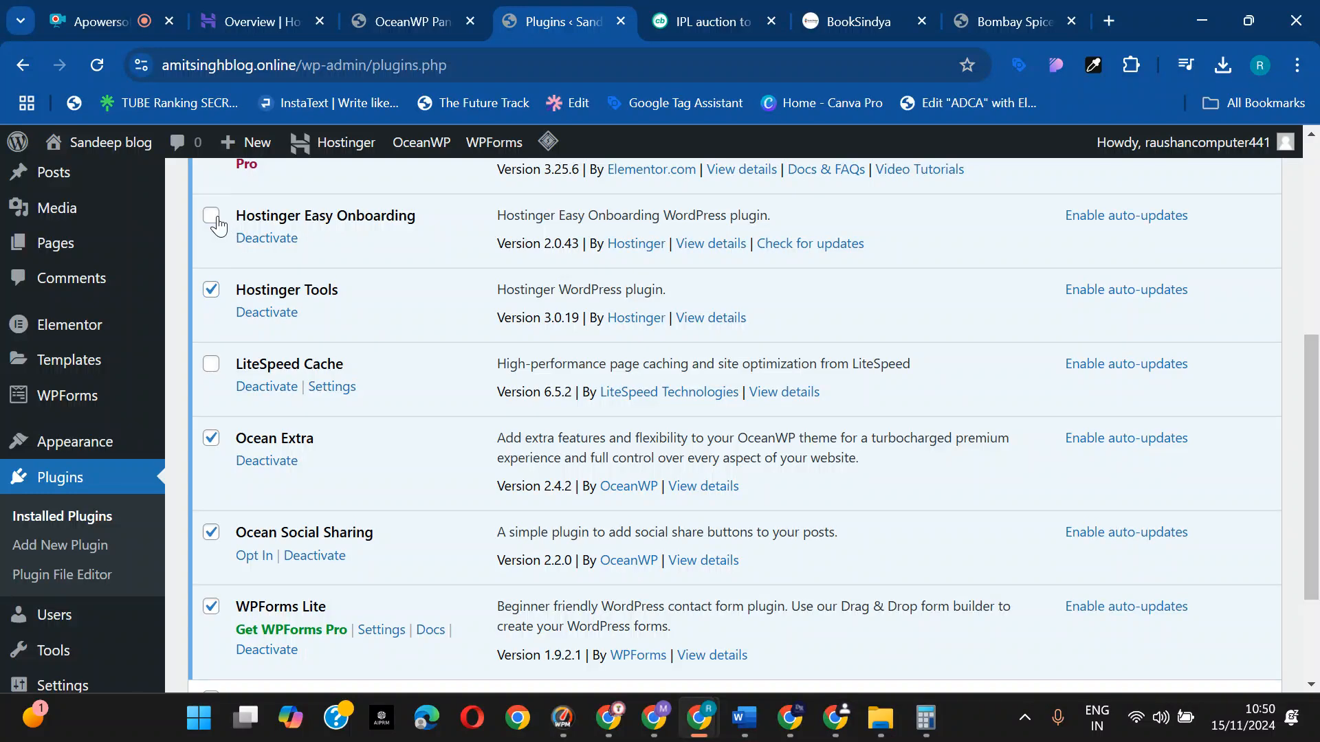
scroll(220, 227, up, 3)
click(211, 328)
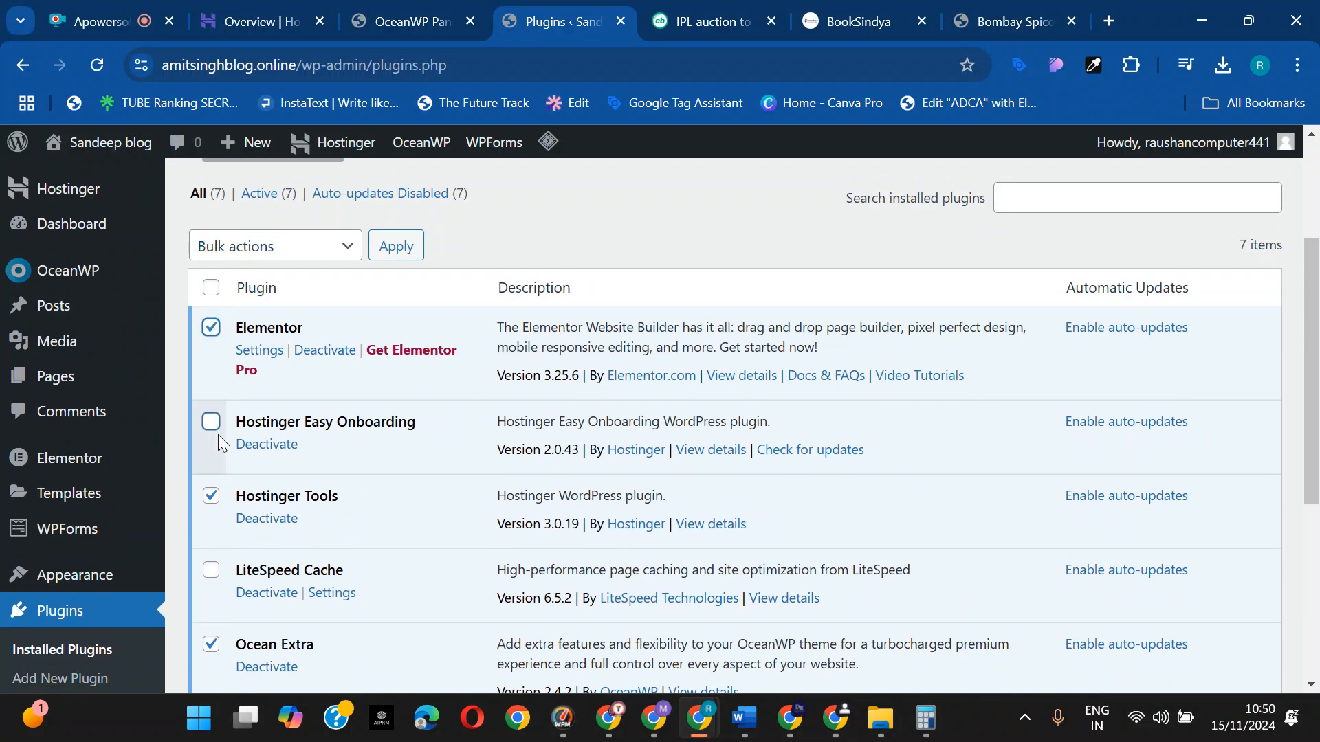
click(211, 421)
click(258, 249)
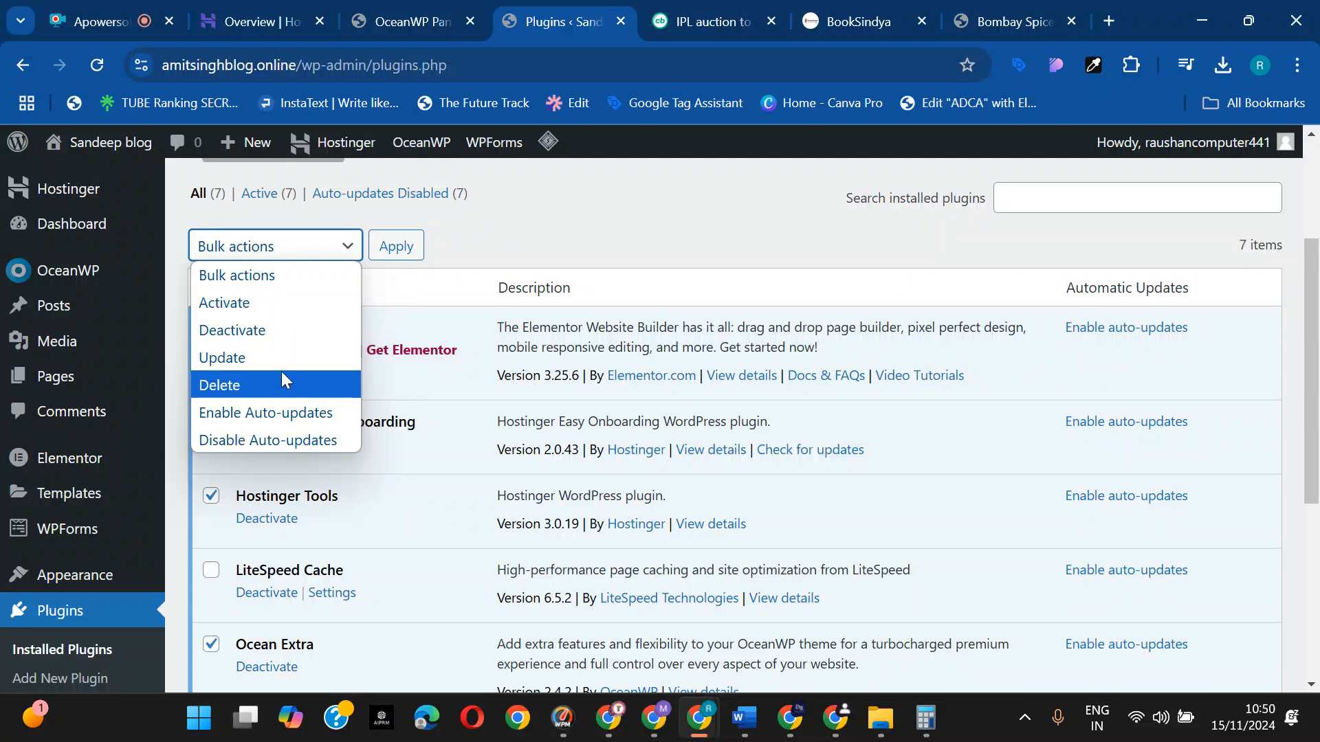
click(278, 330)
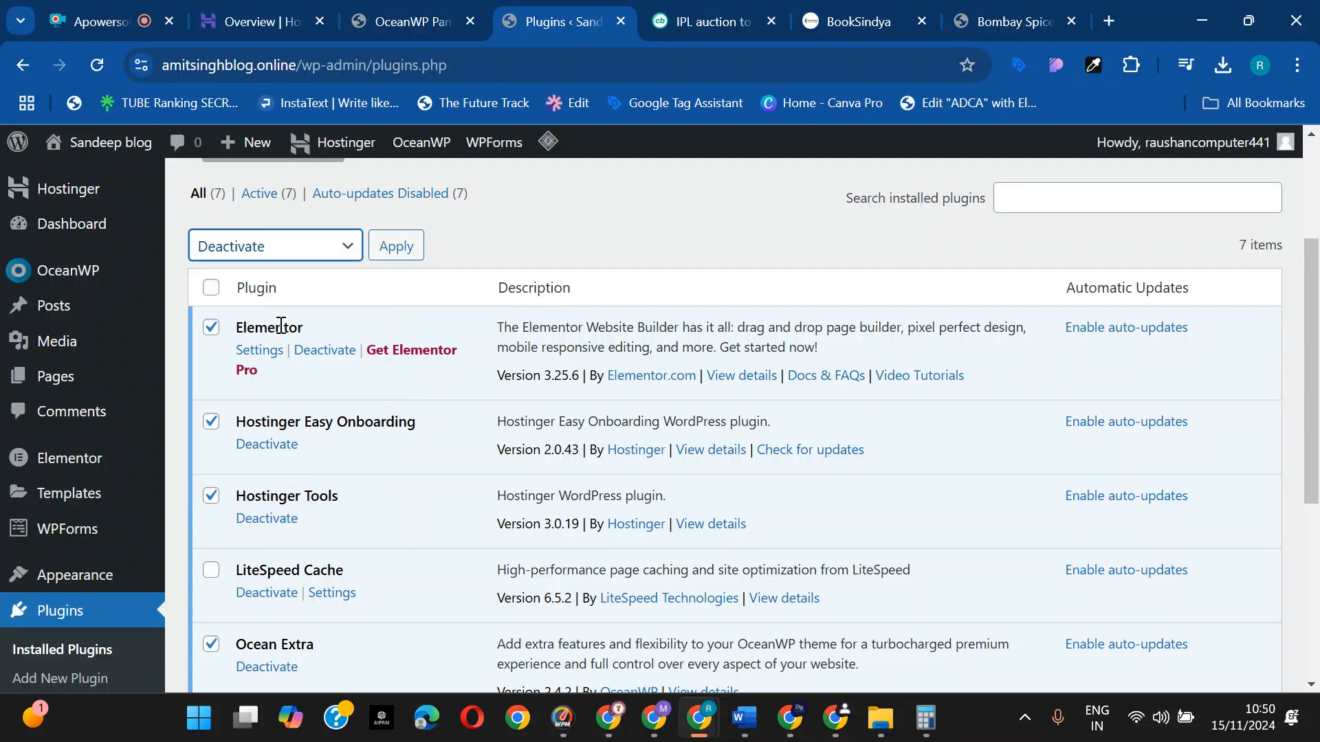
click(378, 257)
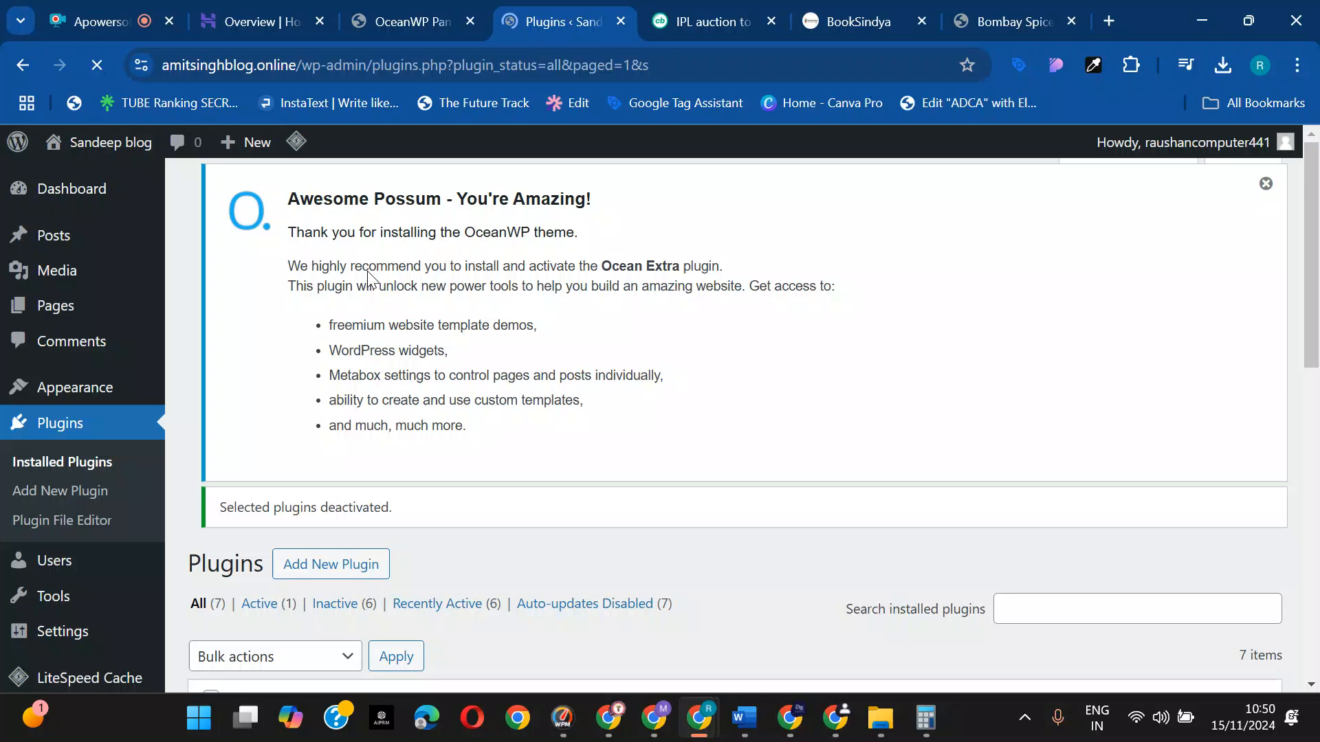
- Select every plugin in the list and run the Delete bulk action on them, confirming the removal of their data
scroll(308, 410, down, 3)
scroll(308, 410, down, 3)
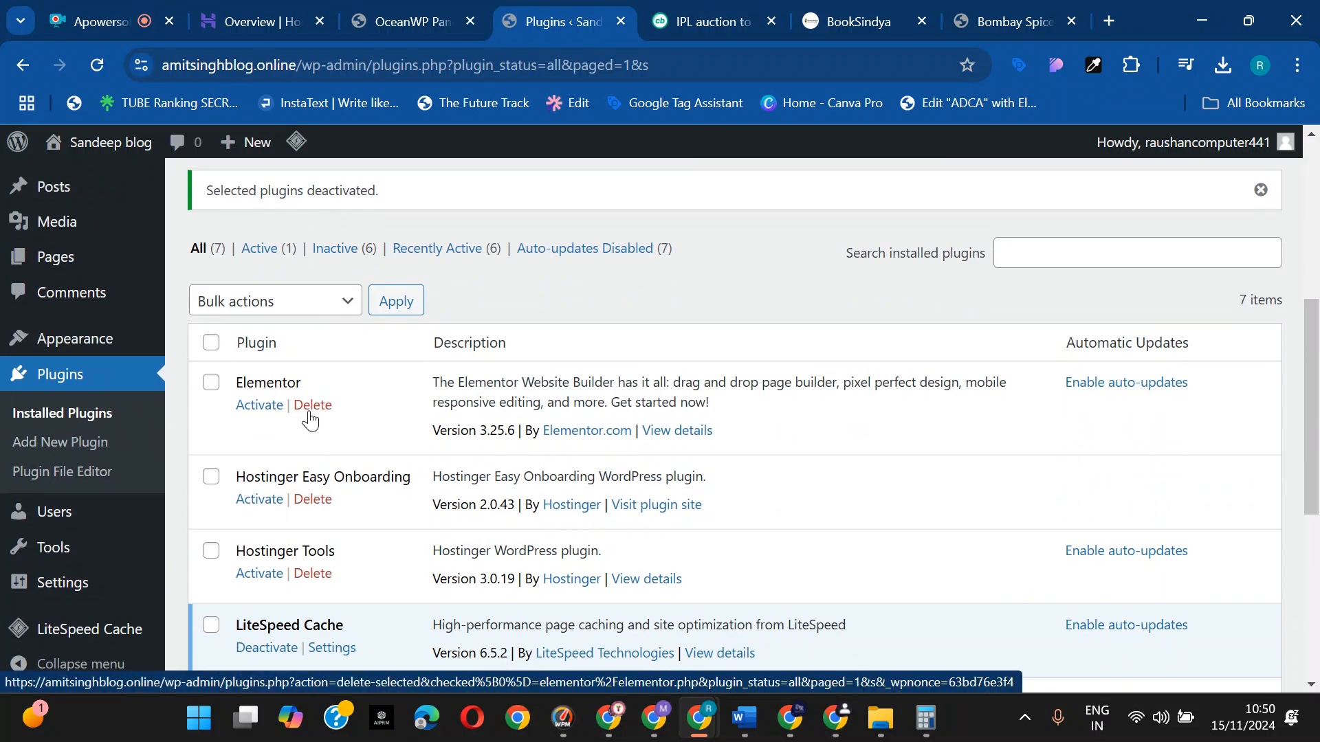
scroll(309, 419, down, 6)
mouse_move(43, 640)
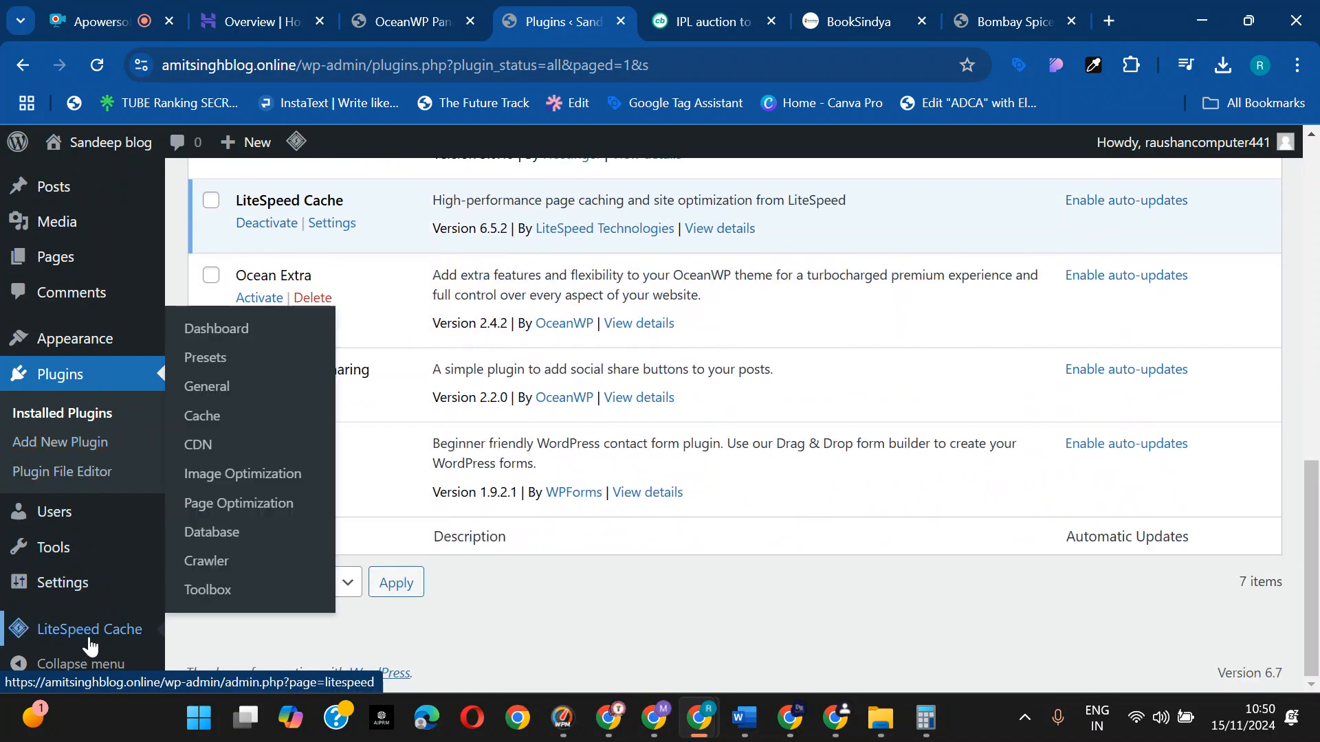
scroll(262, 495, up, 9)
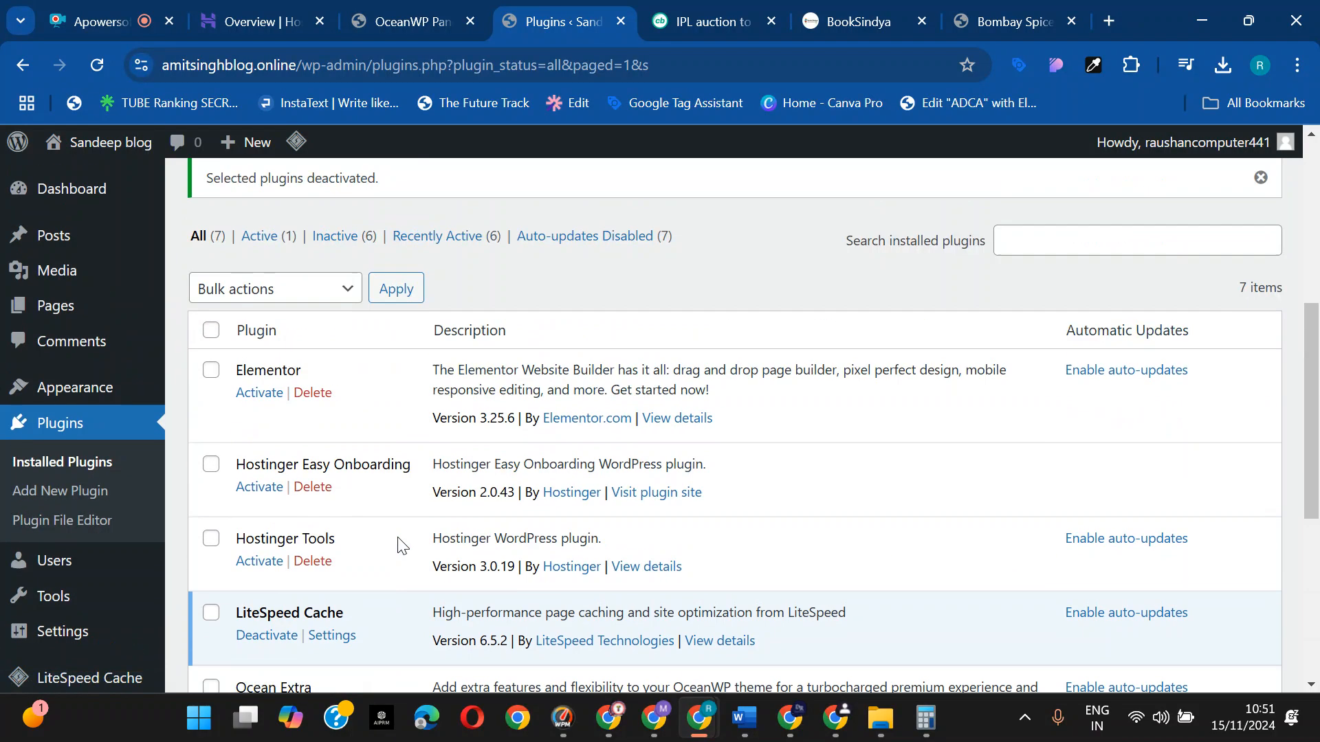
click(211, 332)
click(260, 289)
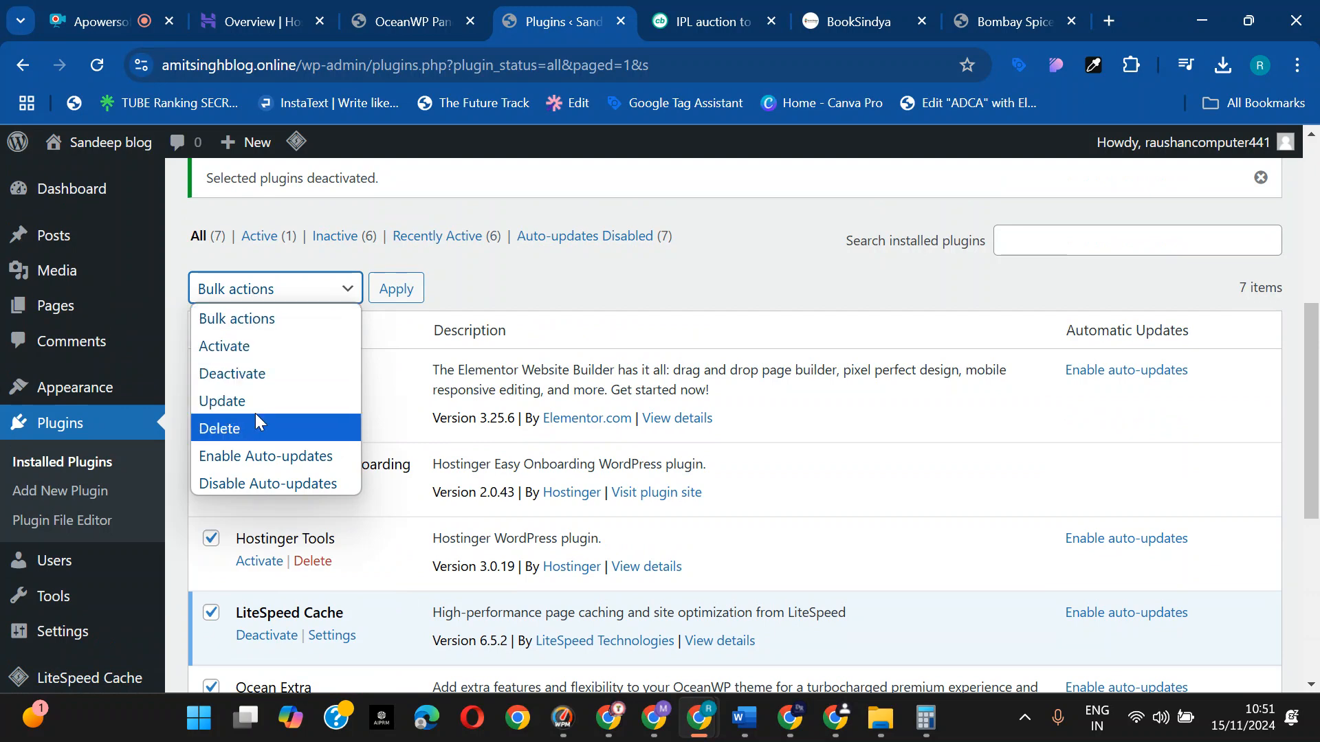
click(455, 282)
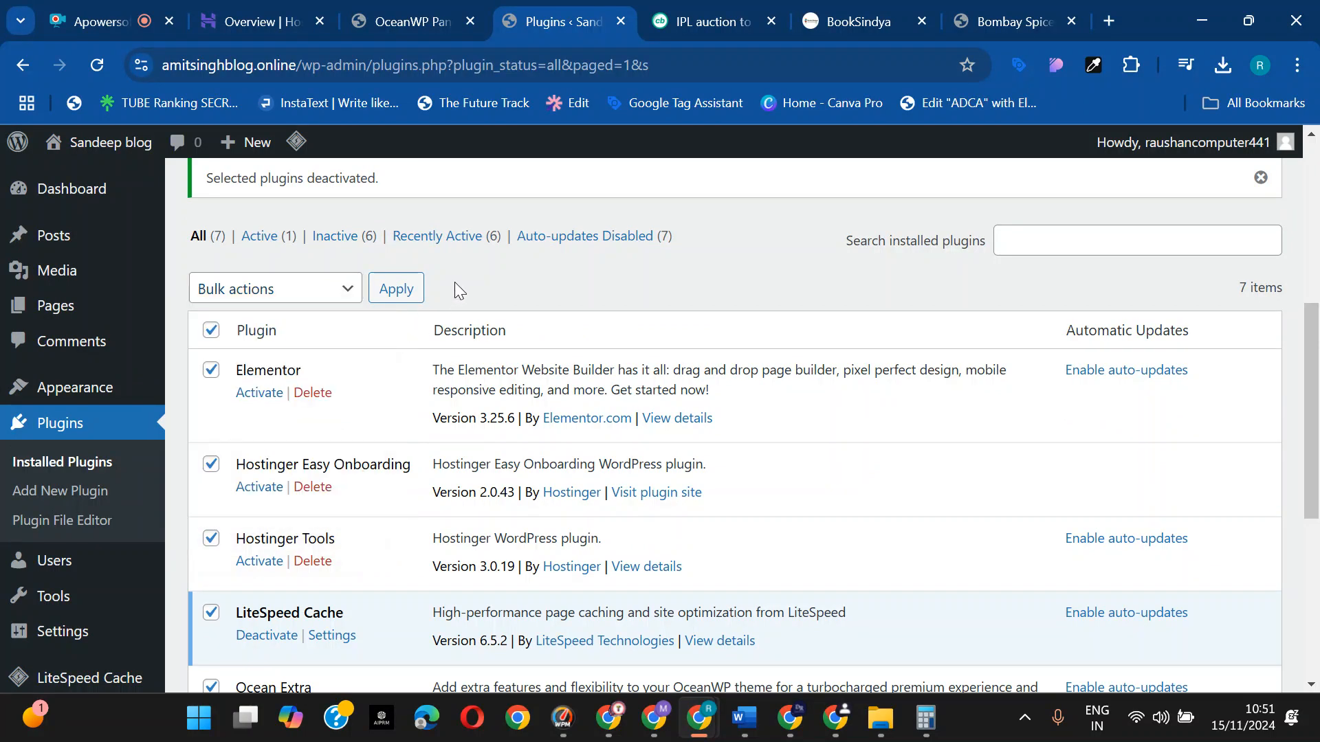
scroll(371, 440, down, 5)
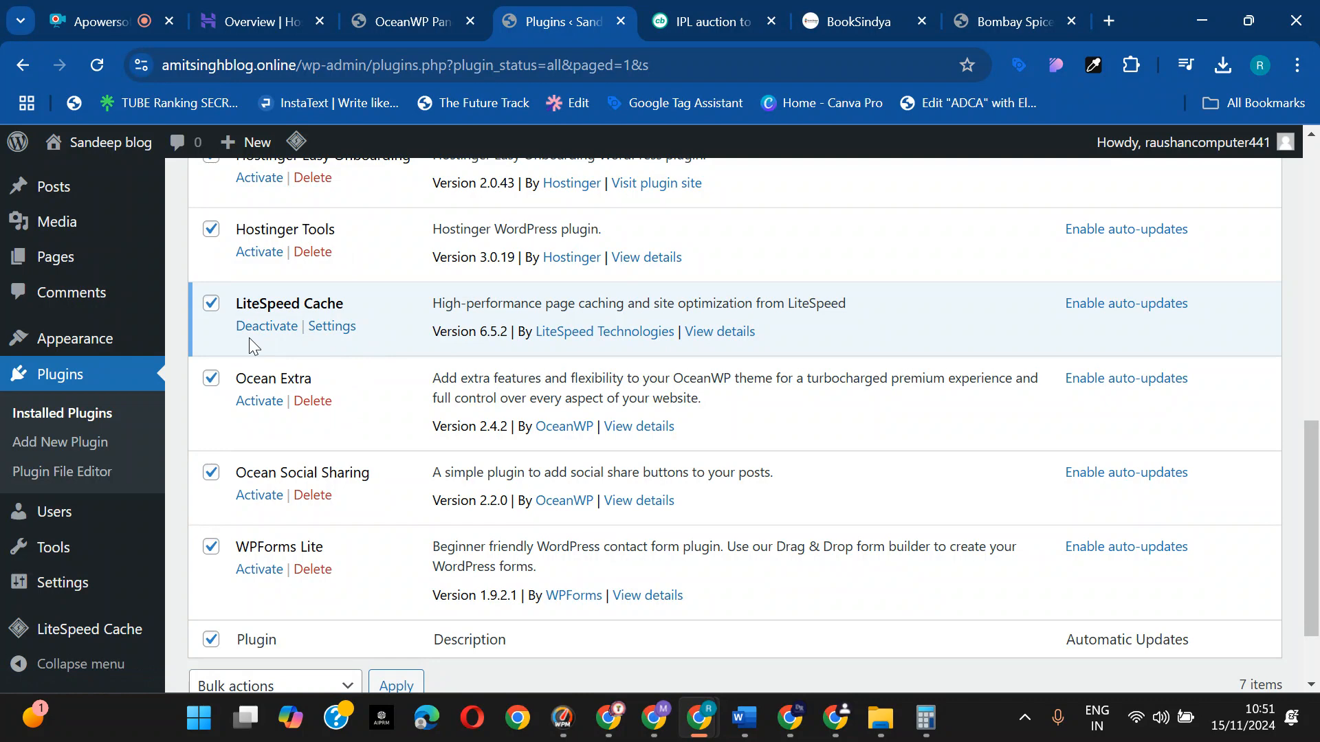
scroll(268, 352, up, 5)
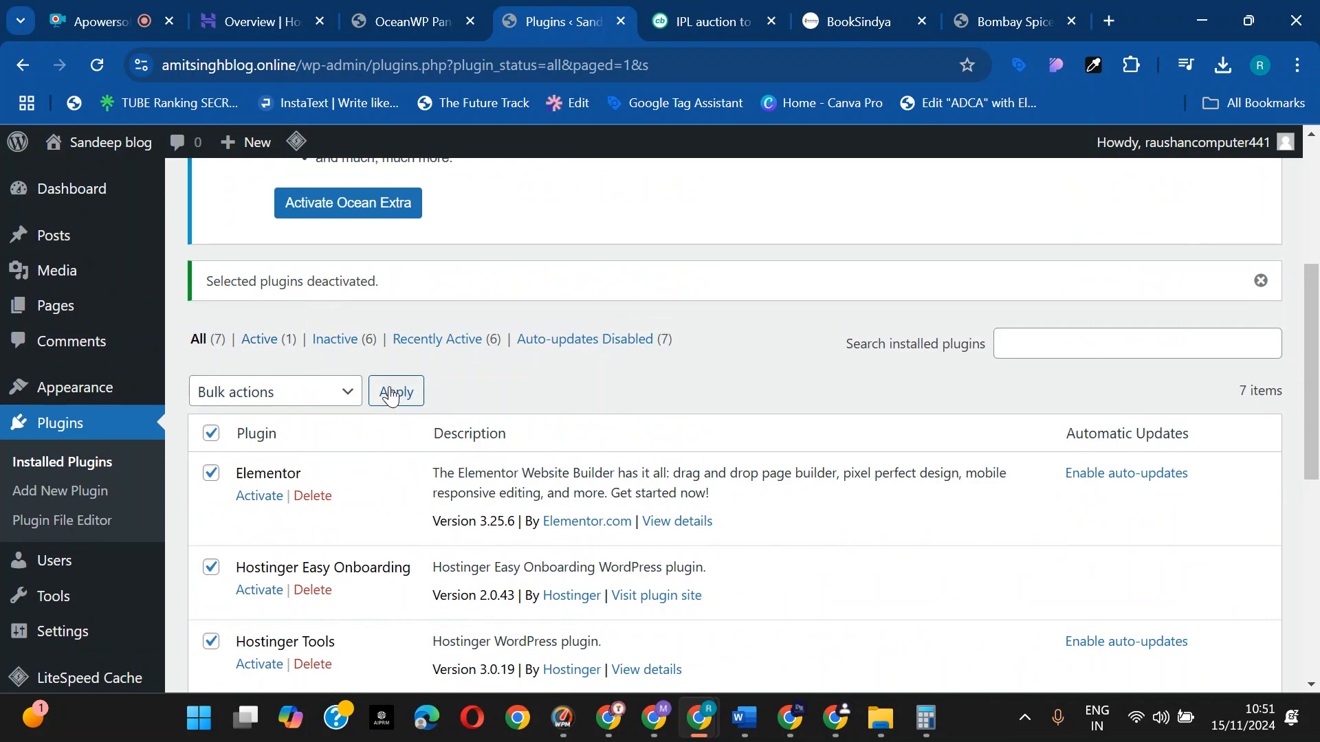
click(324, 392)
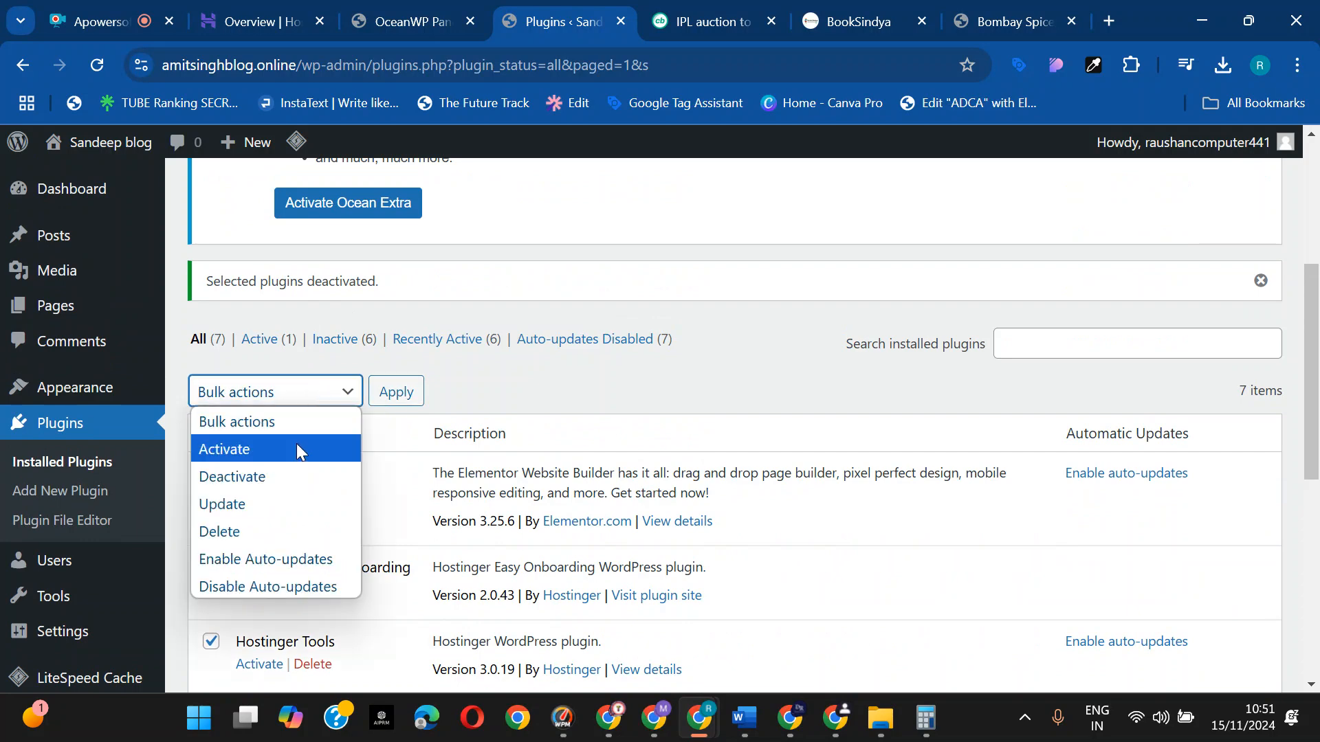
click(295, 530)
click(404, 398)
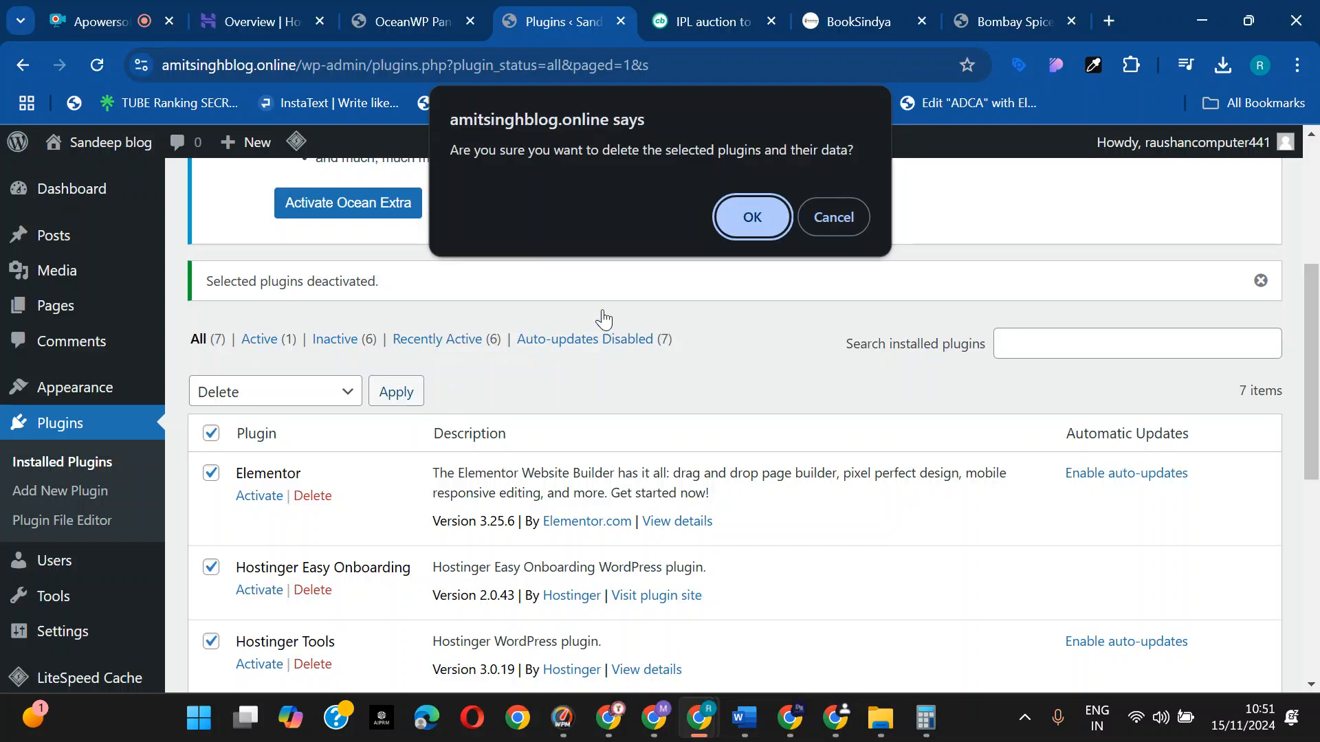
click(725, 227)
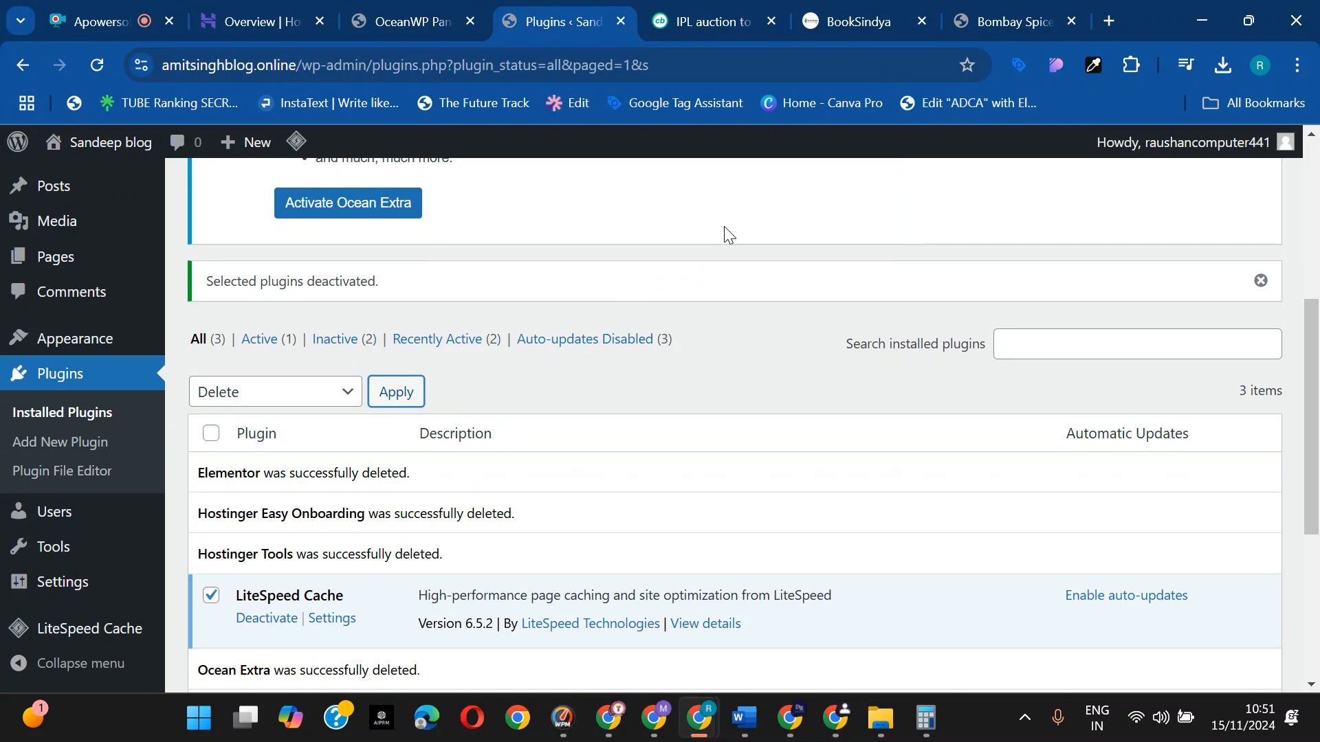
scroll(480, 361, down, 3)
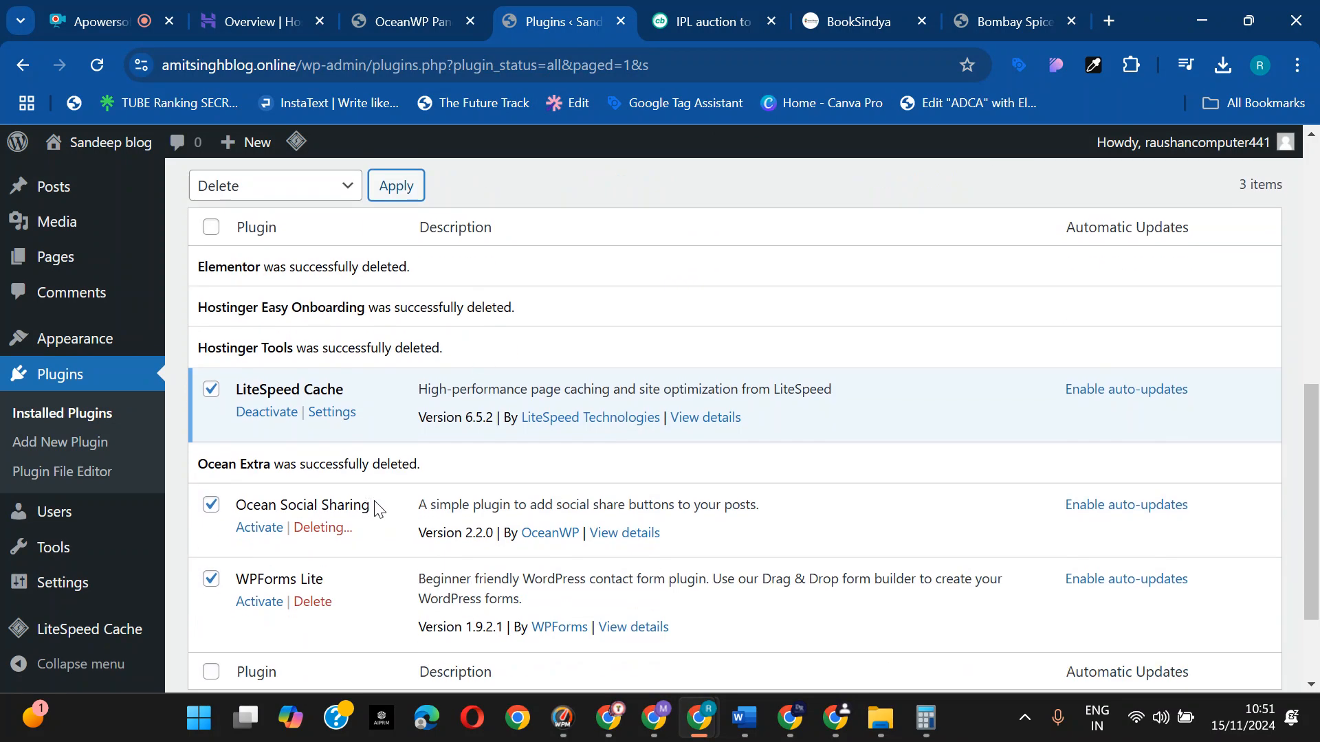
scroll(377, 508, down, 2)
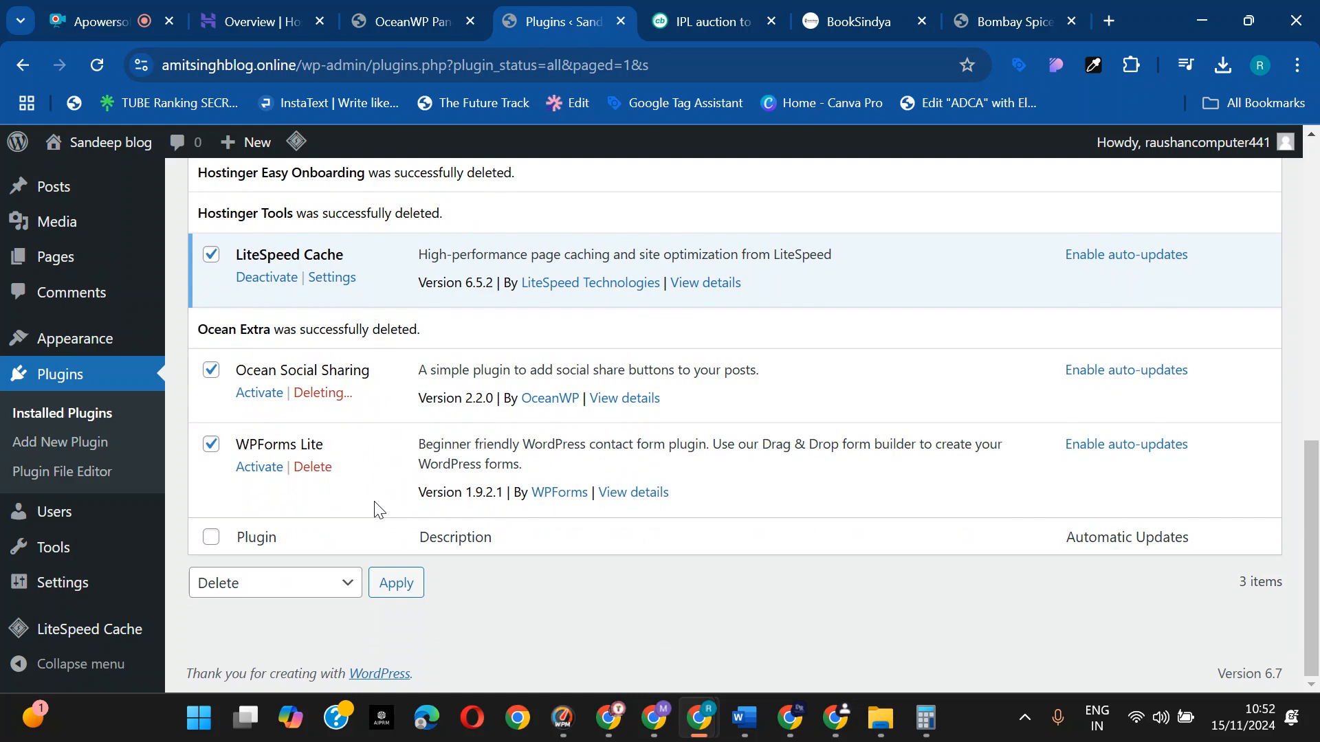
- Go back to the dashboard home and visit the live site to check its homepage
scroll(268, 410, up, 3)
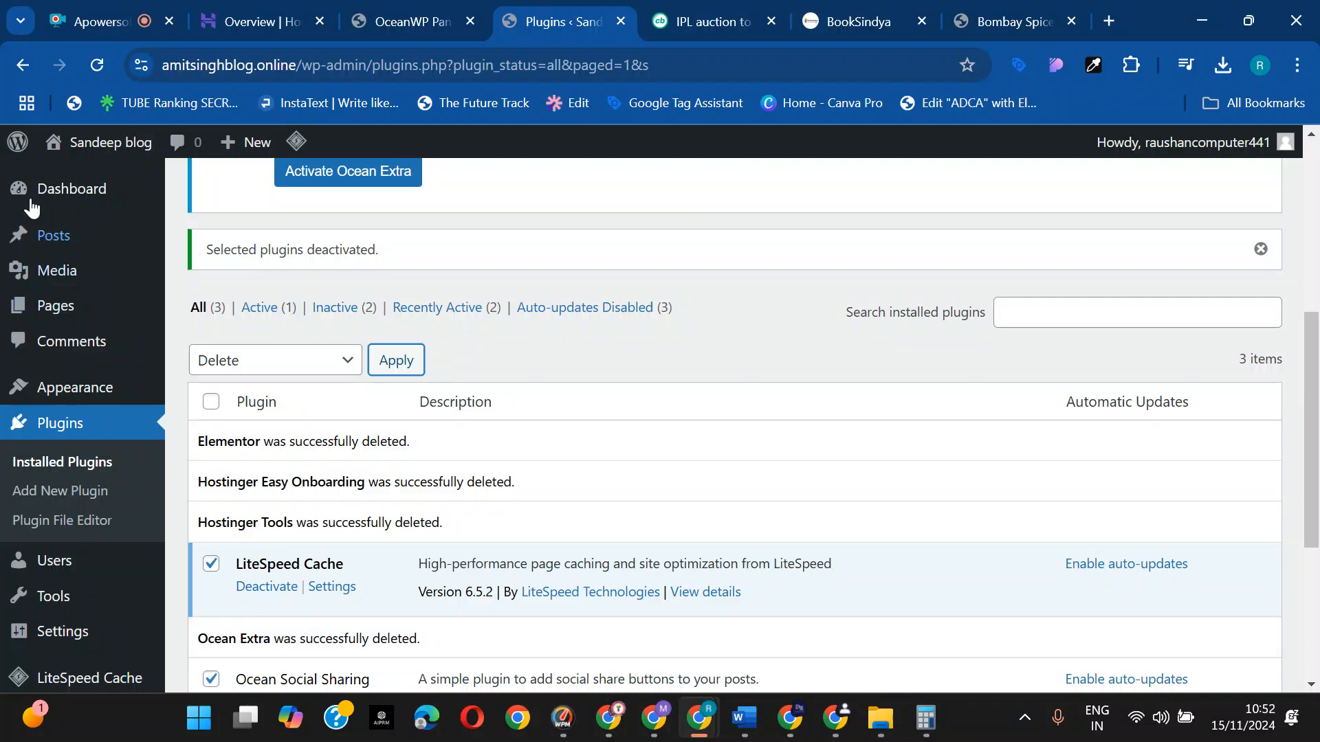
mouse_move(54, 189)
click(194, 194)
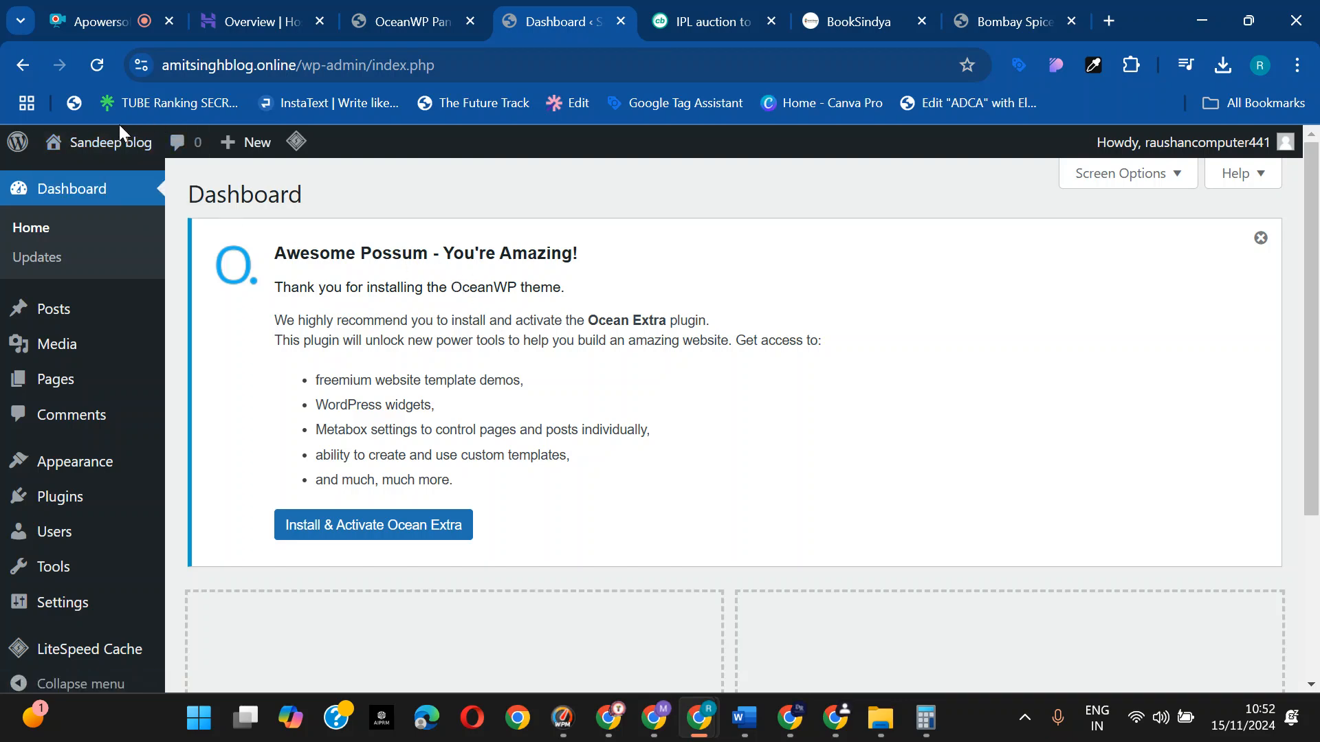
click(106, 169)
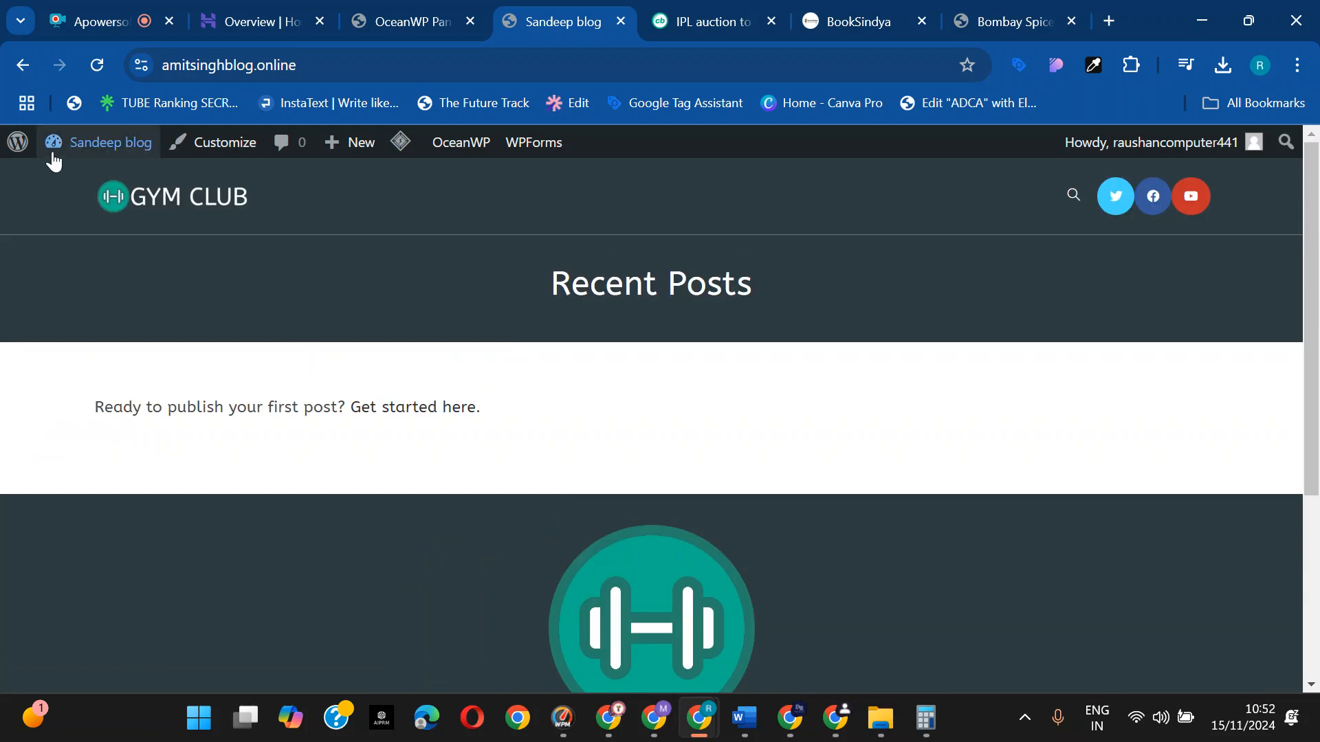
- Open the installed themes from the dashboard and dismiss the OceanWP notice recommending Ocean Extra
mouse_move(64, 145)
click(79, 180)
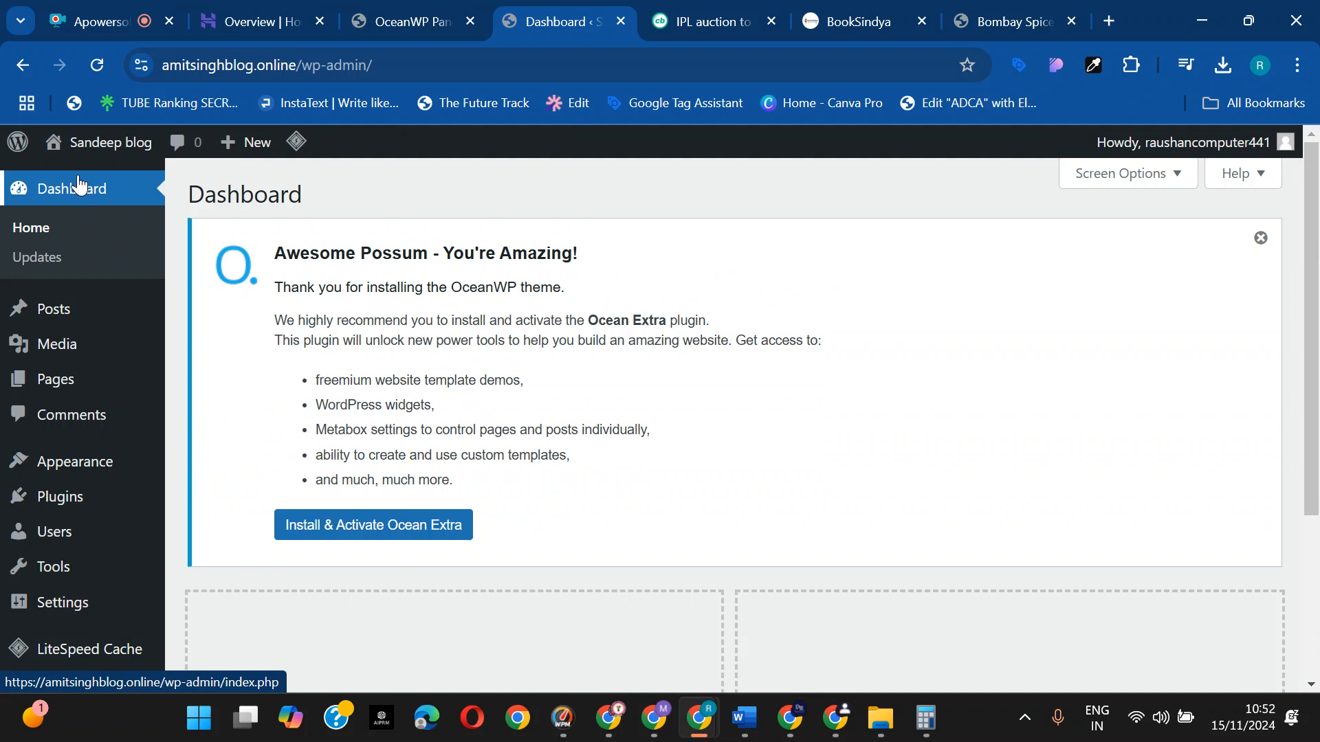
scroll(156, 447, down, 1)
mouse_move(113, 447)
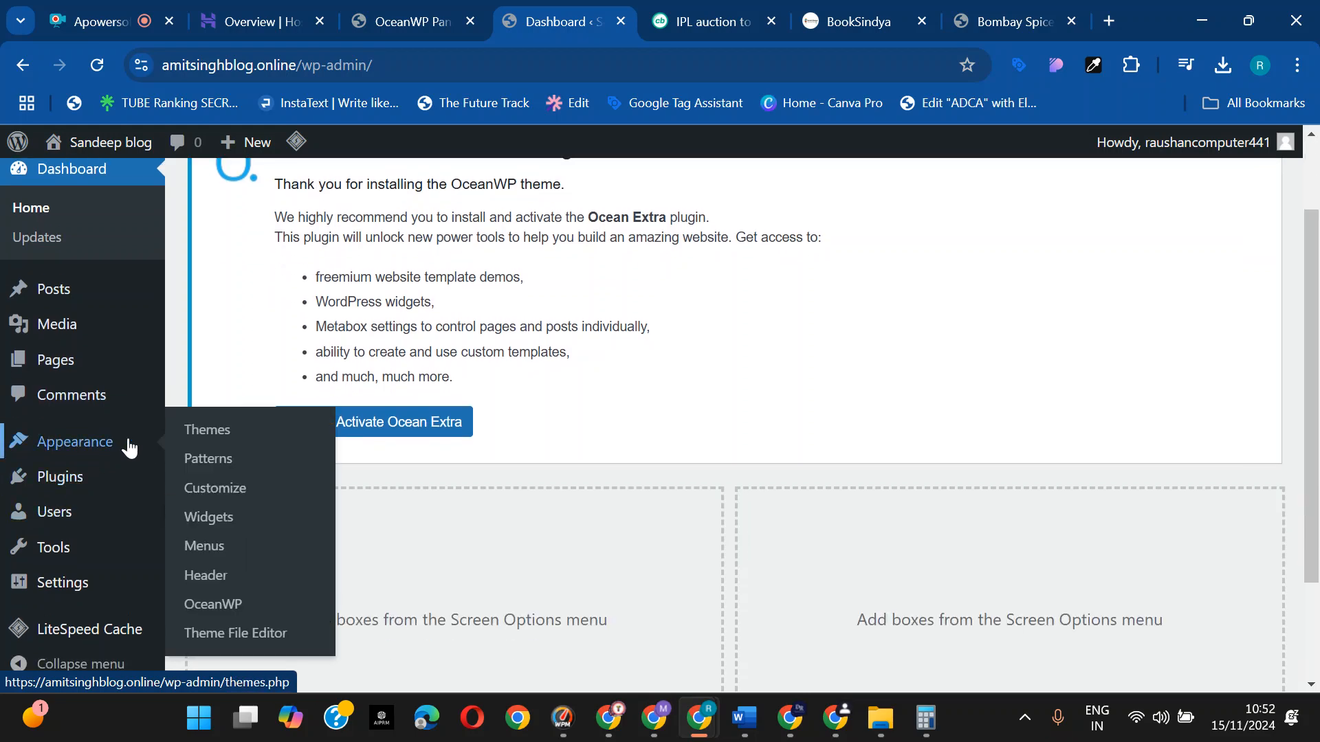
click(210, 431)
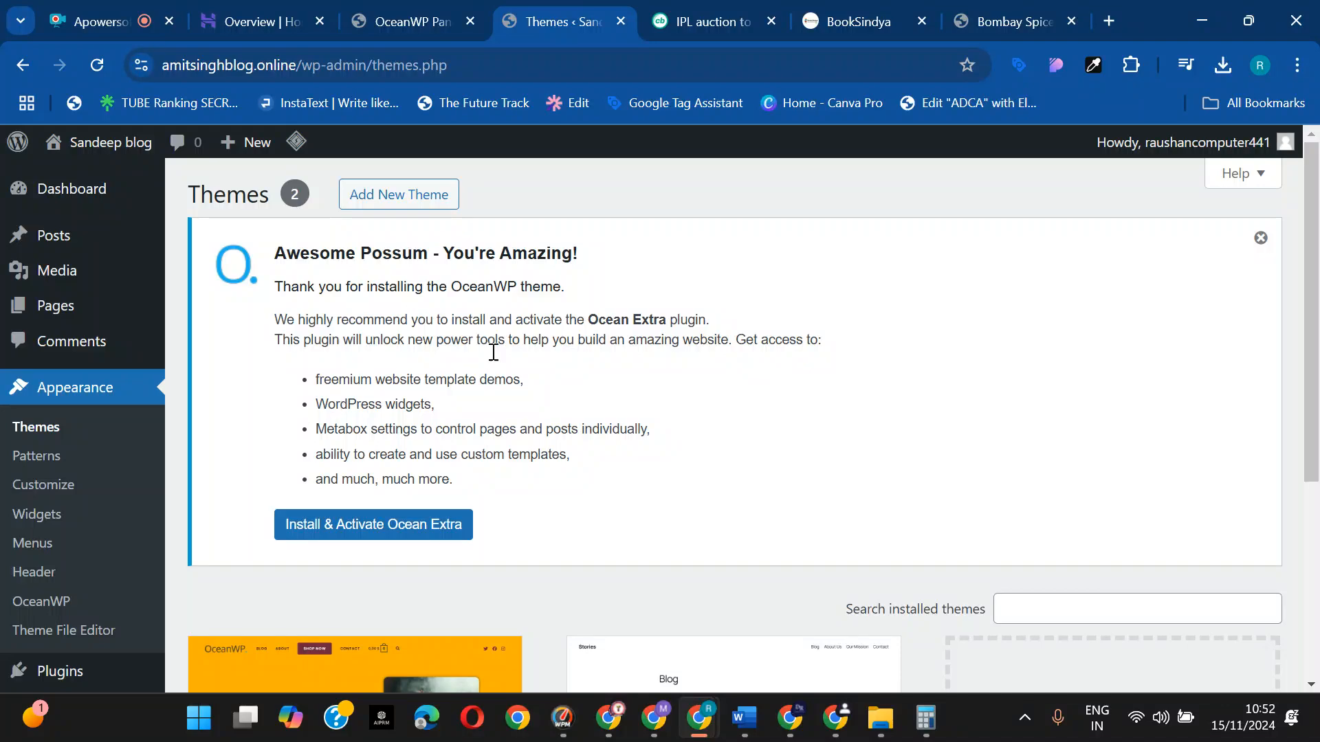
click(1261, 238)
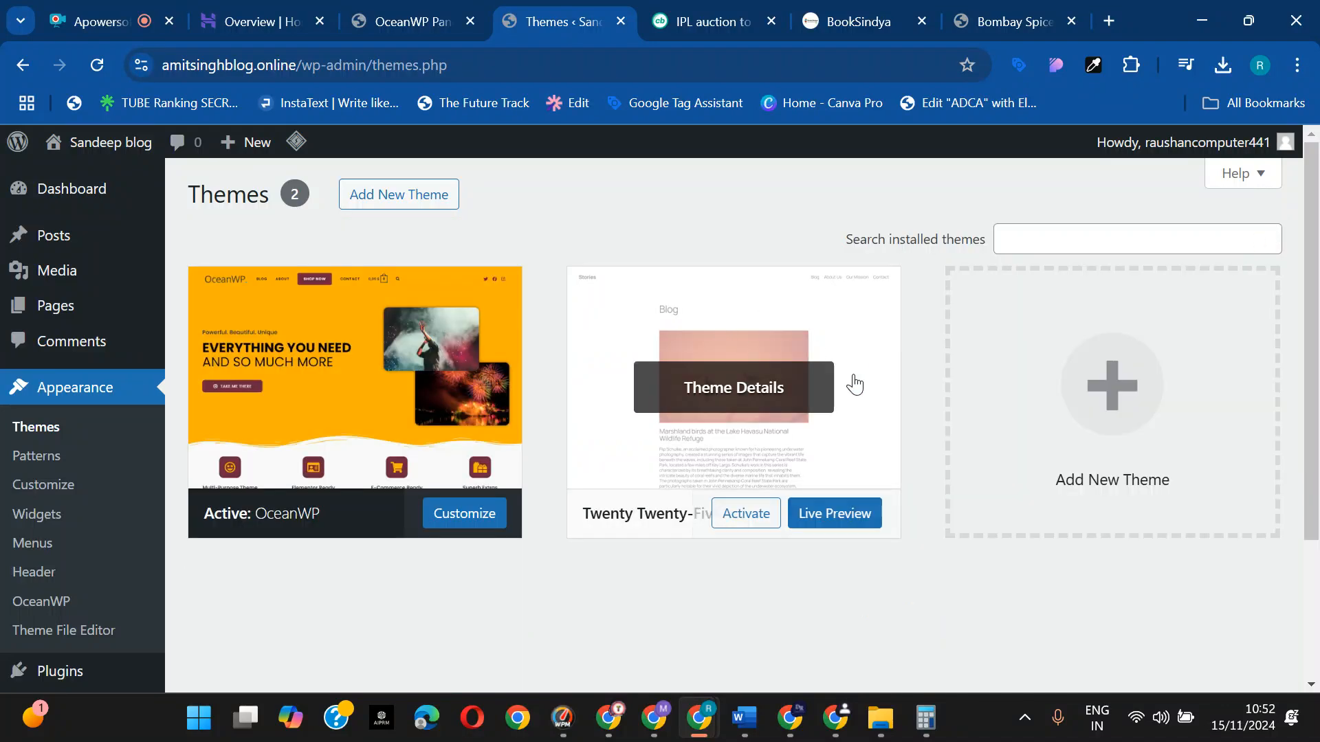
- Delete the Twenty Twenty-Five theme from its details and confirm the deletion
click(666, 335)
click(774, 659)
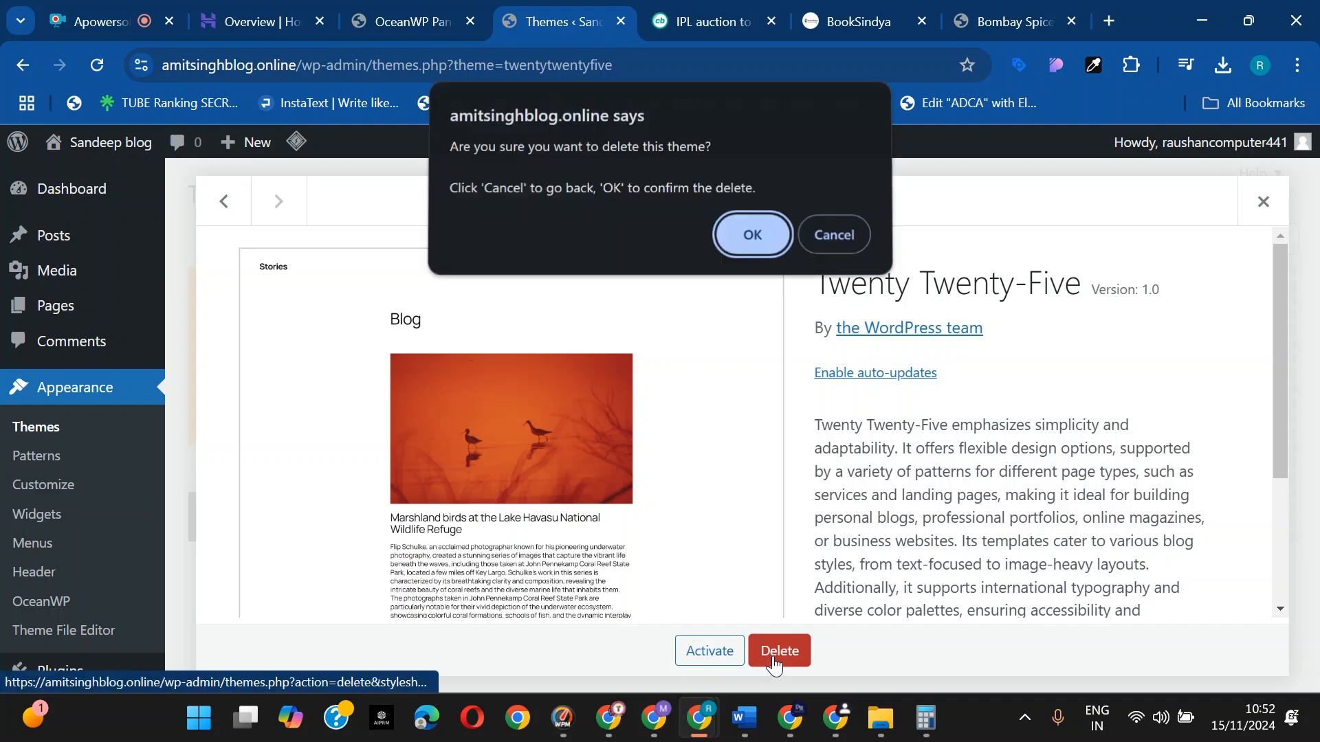
click(736, 240)
- Check the remaining installed theme and open the page for adding a new theme
scroll(292, 284, down, 6)
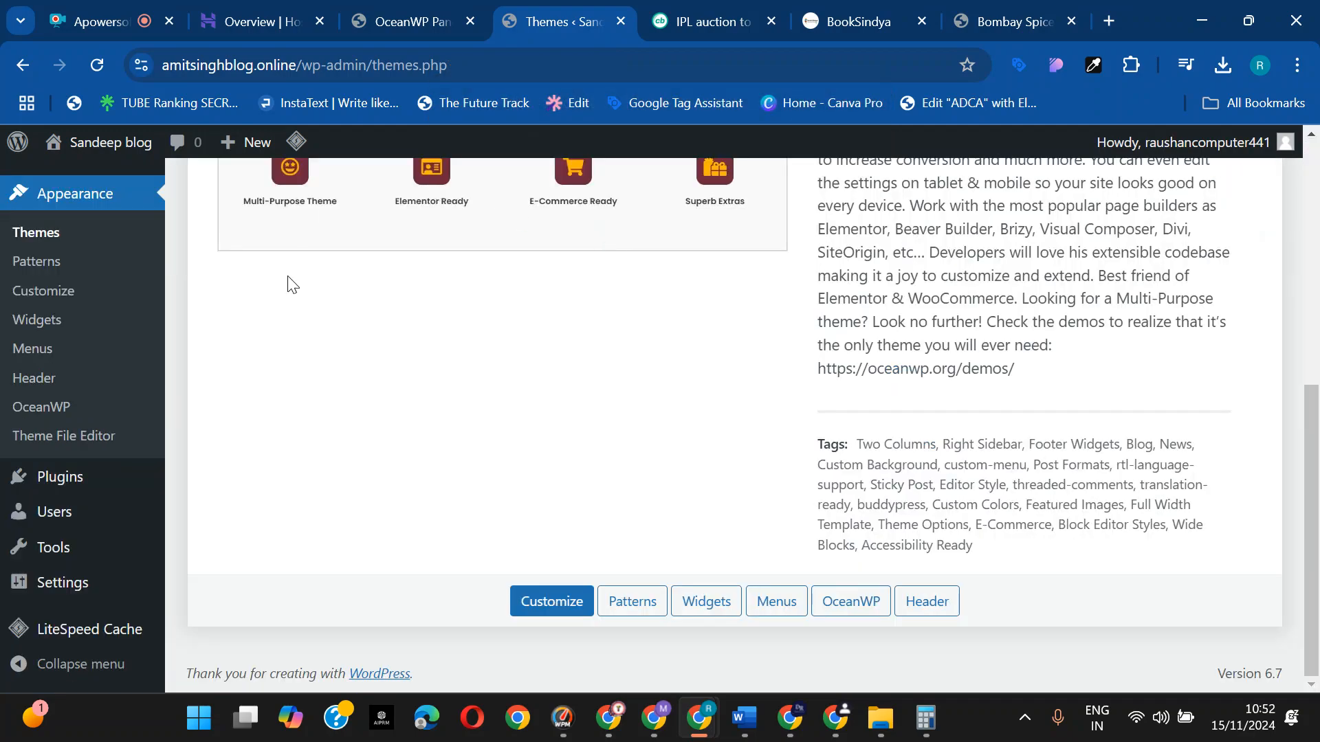
scroll(296, 254, up, 6)
click(393, 195)
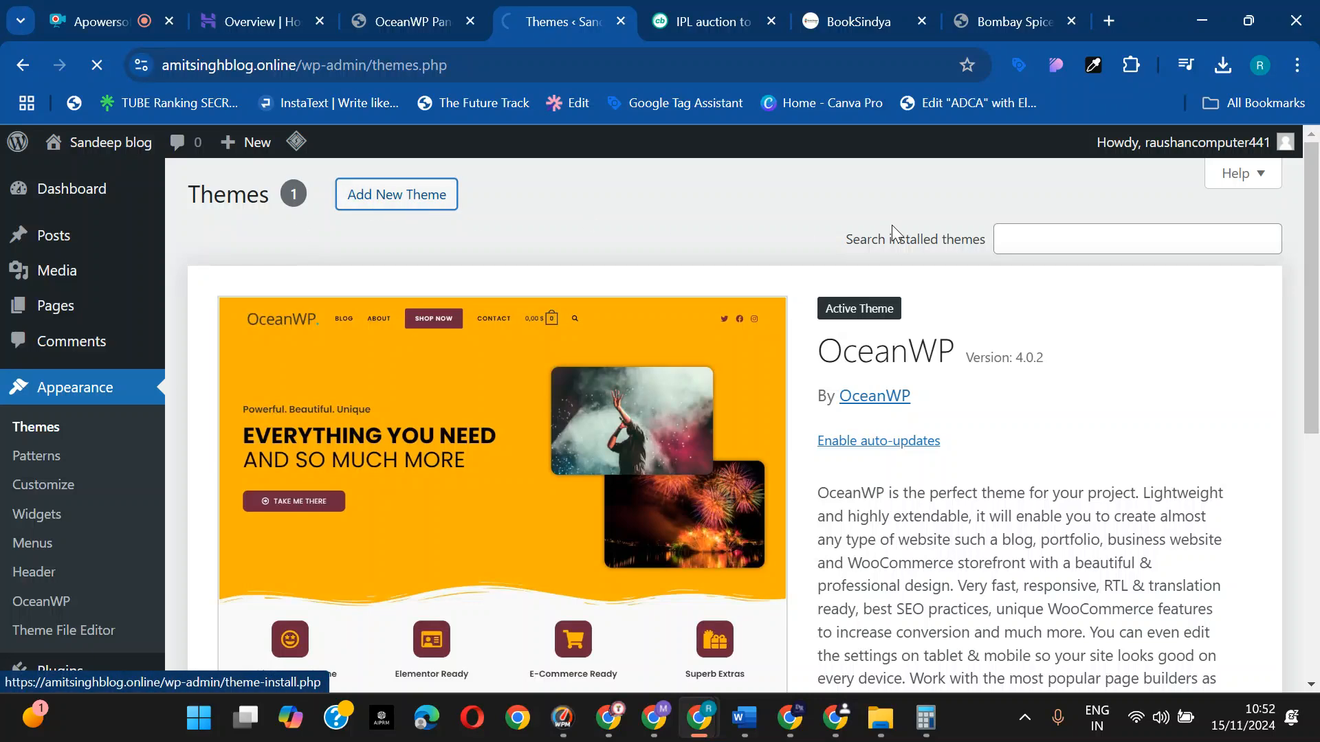
click(1008, 250)
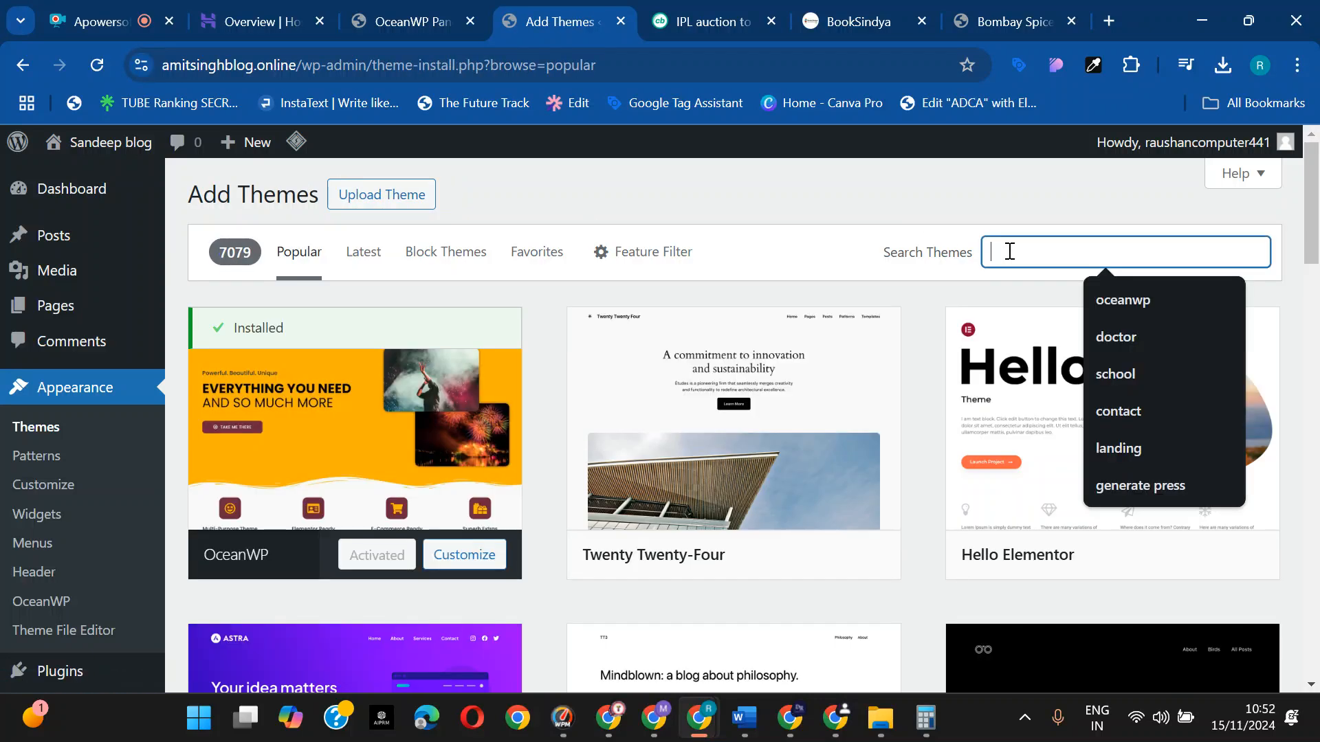
text(a)
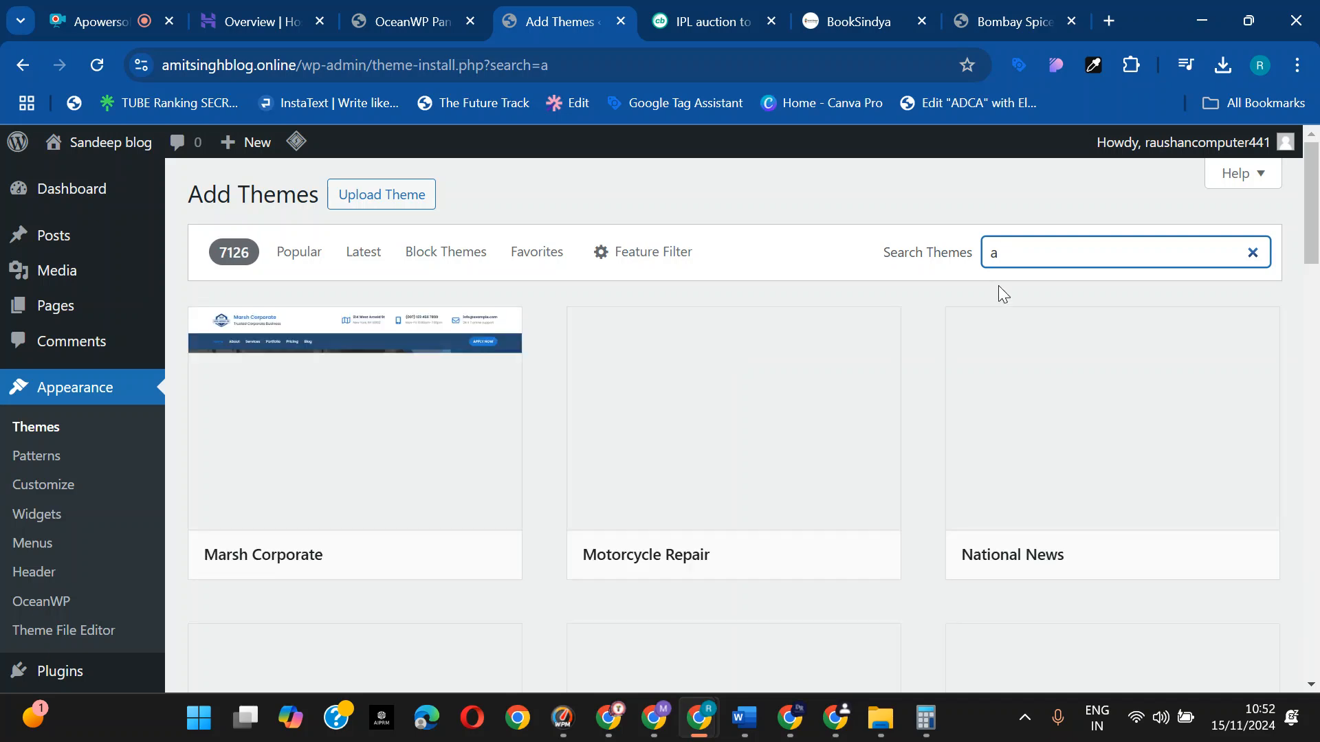
click(1259, 247)
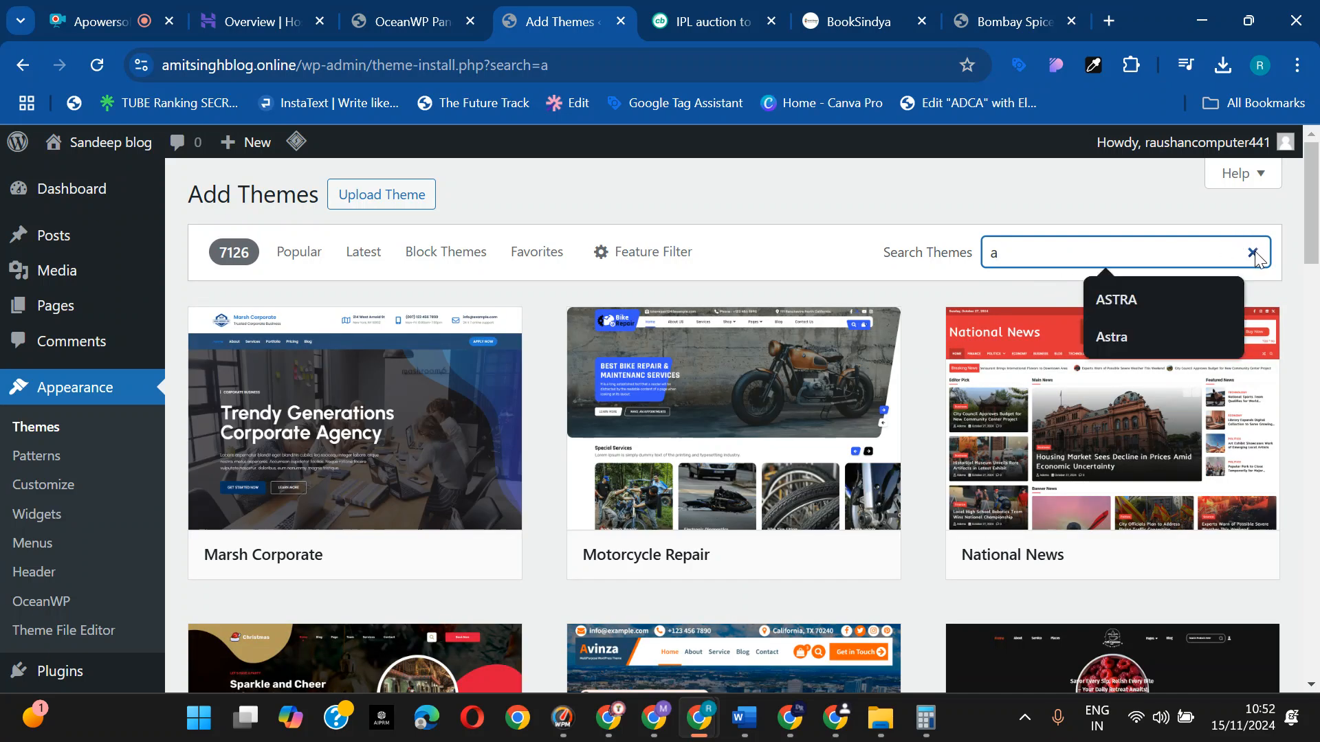
click(1251, 251)
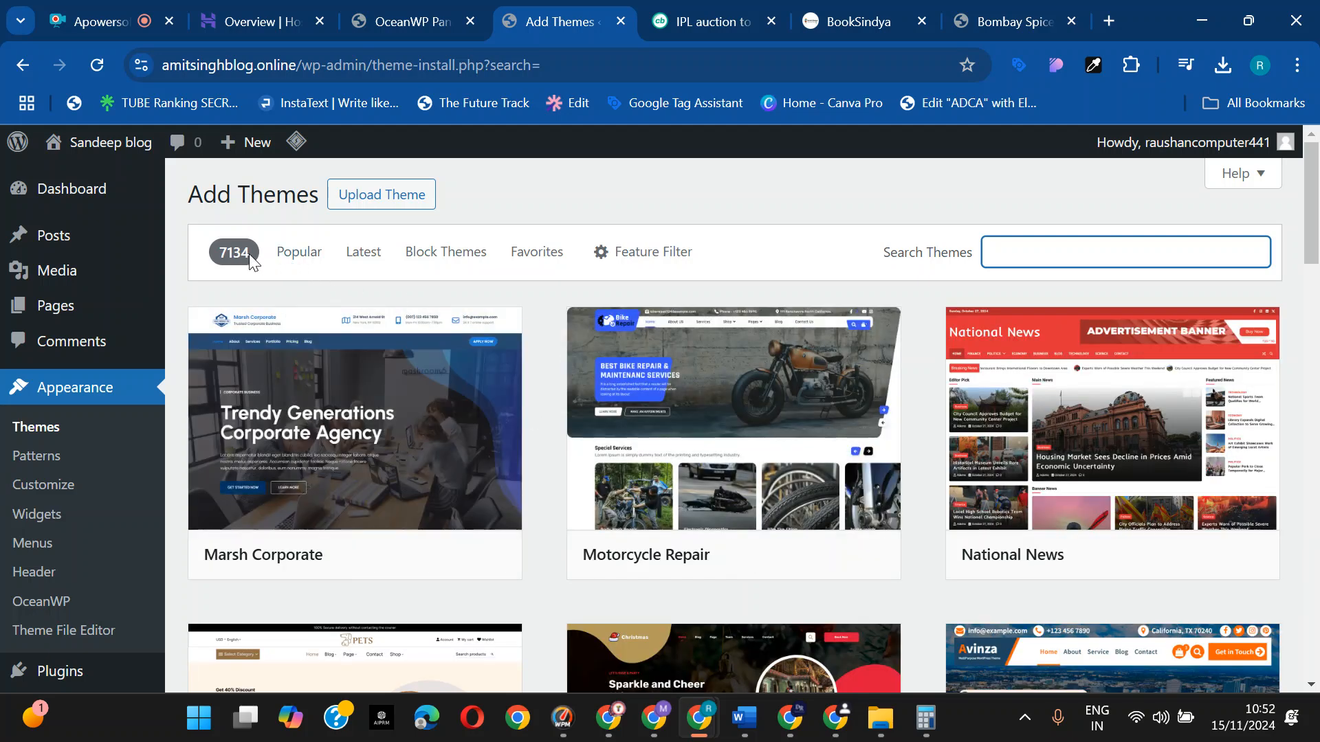
click(99, 64)
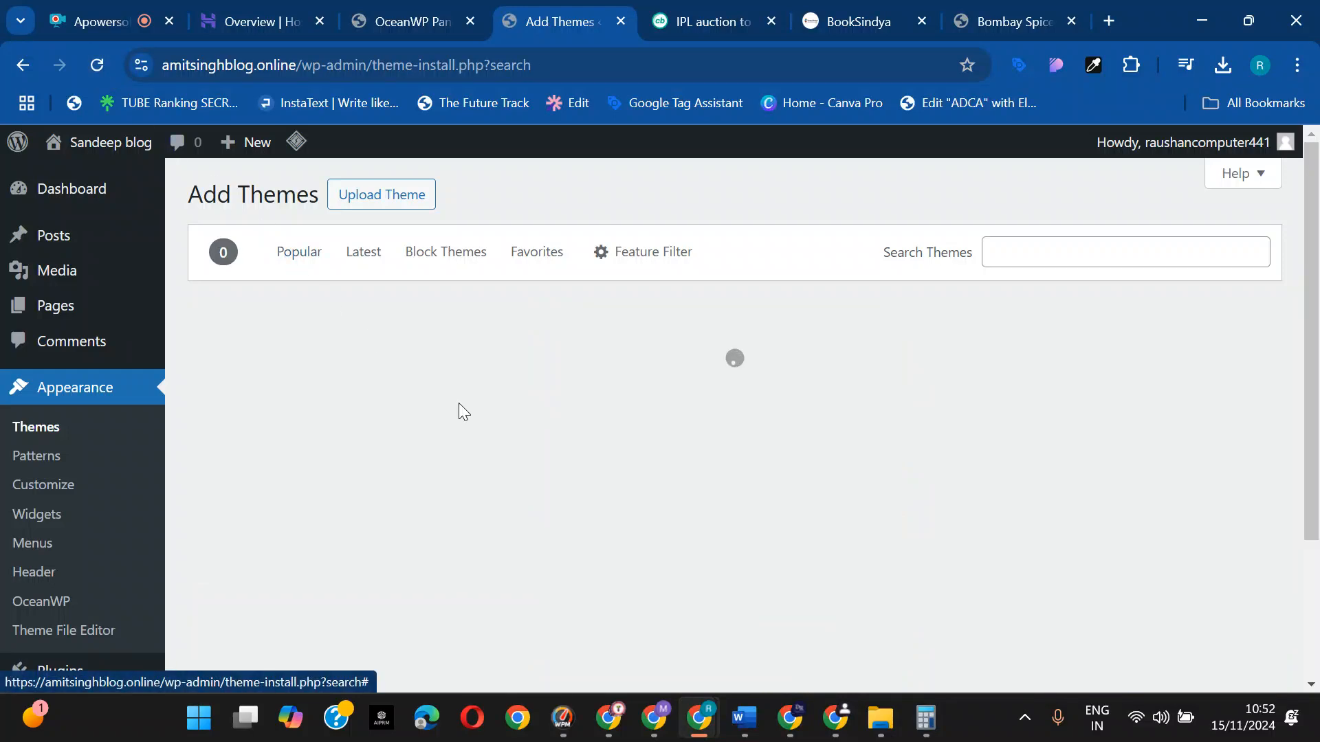
- Install and activate the Astra theme from the popular themes, and dismiss the resulting notices
click(297, 255)
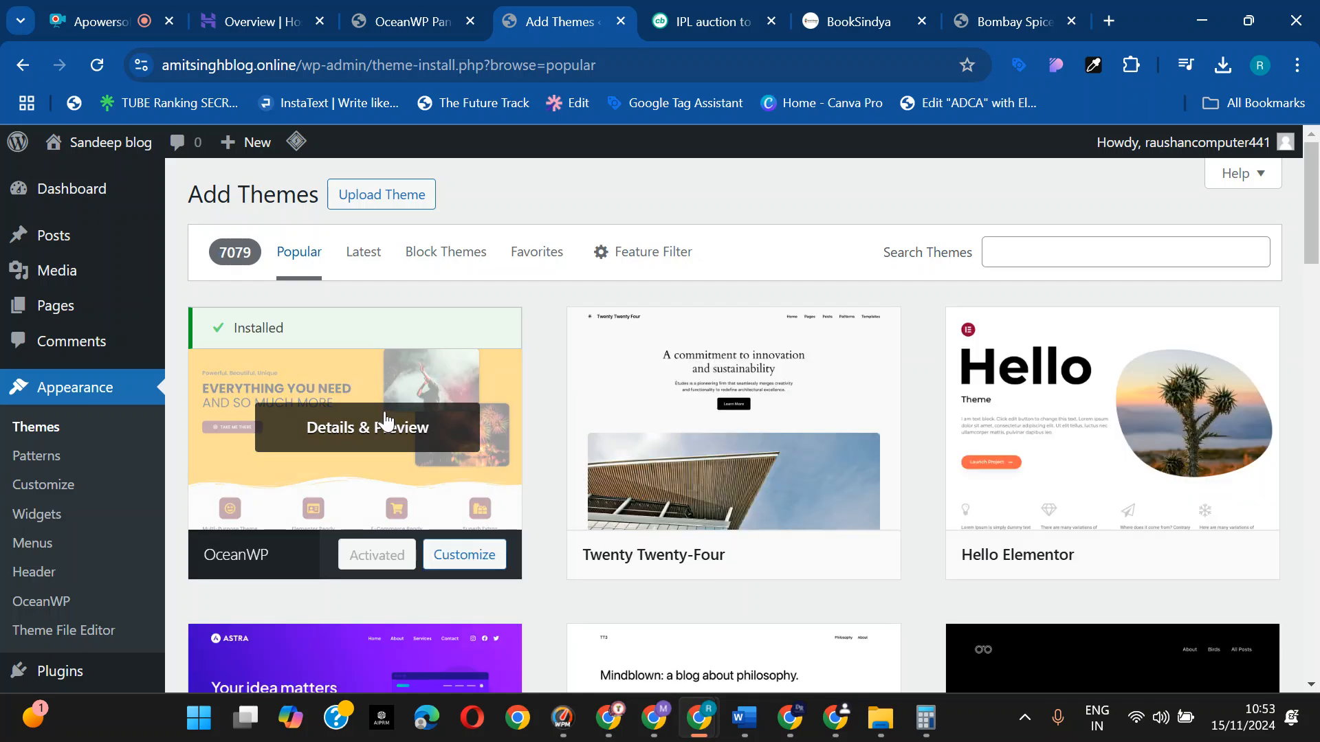
scroll(383, 421, down, 3)
scroll(342, 568, down, 2)
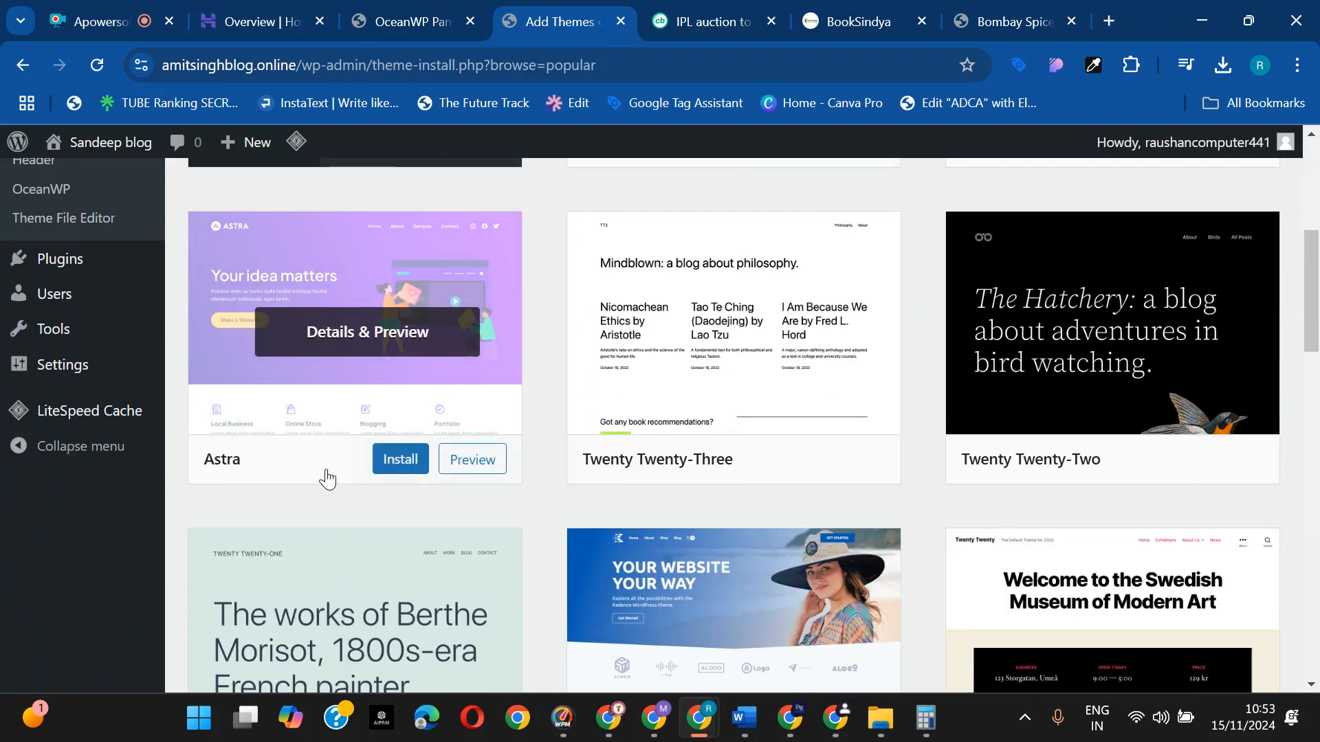
click(398, 474)
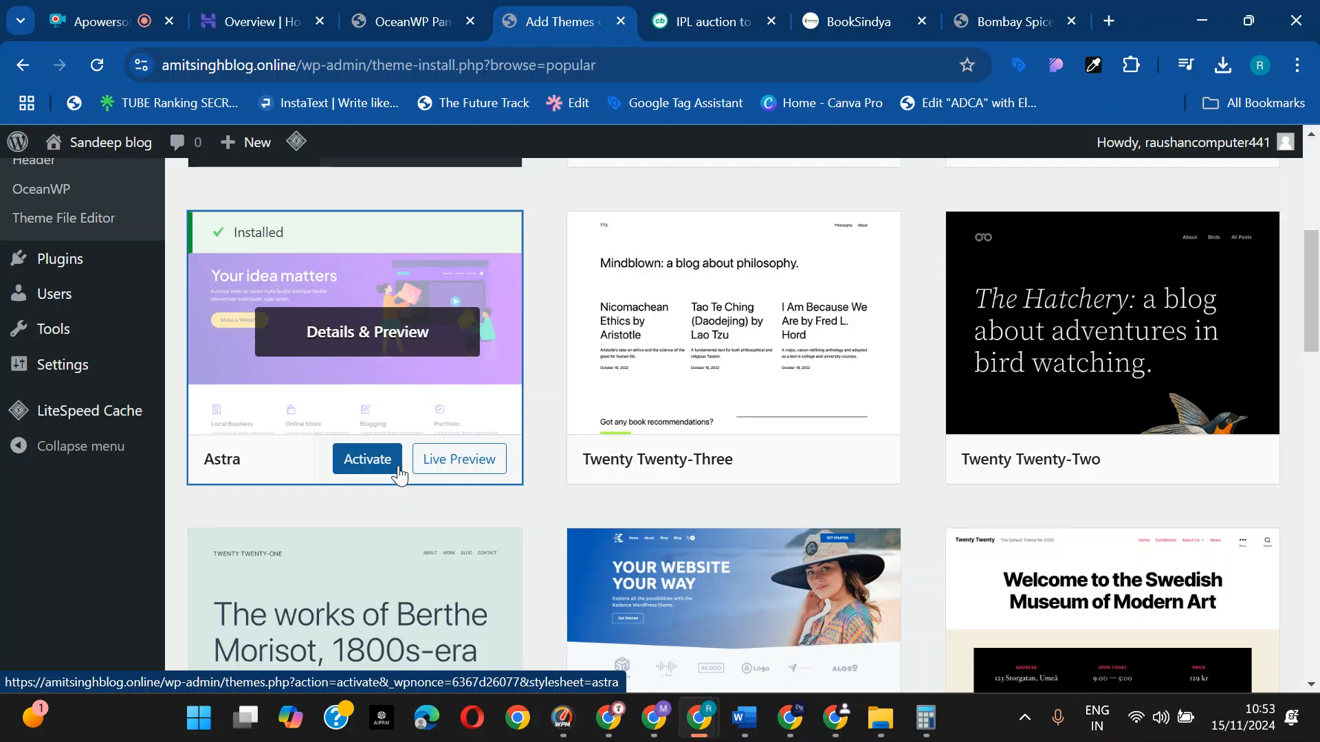
click(398, 474)
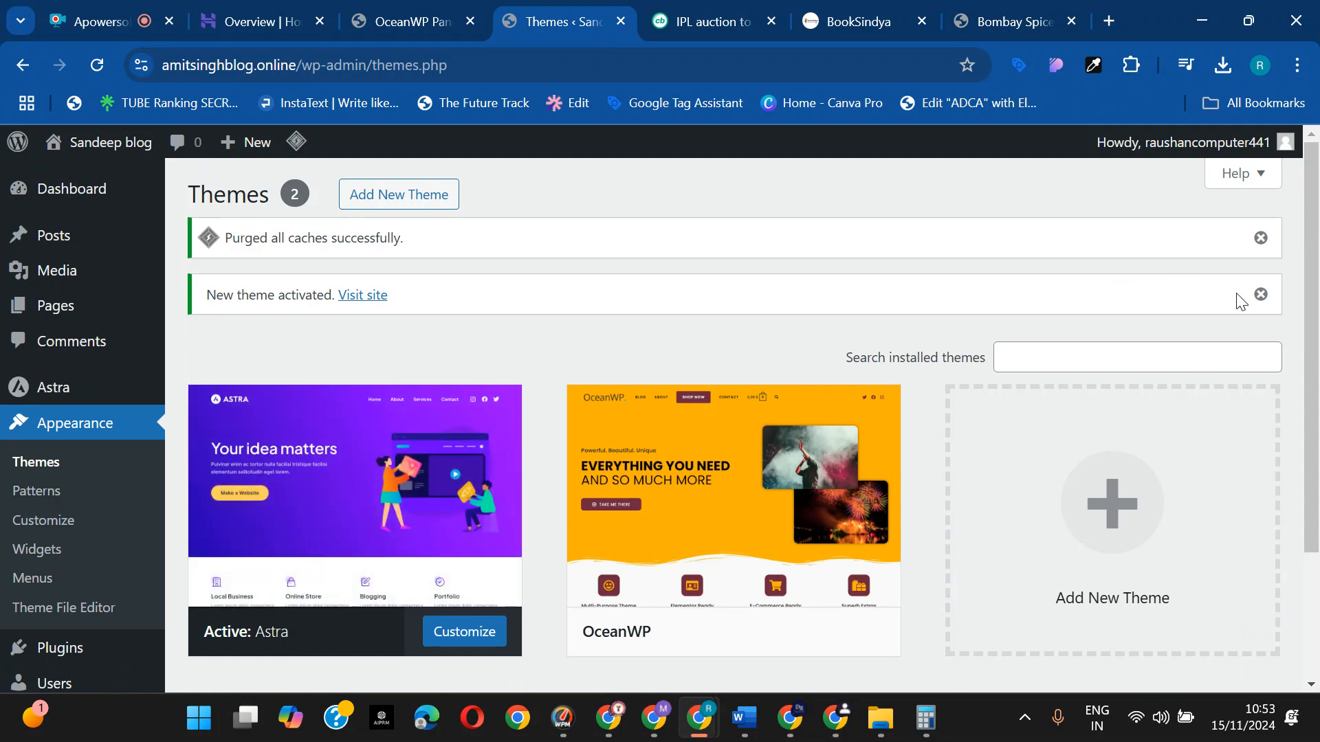
click(1261, 294)
click(1261, 238)
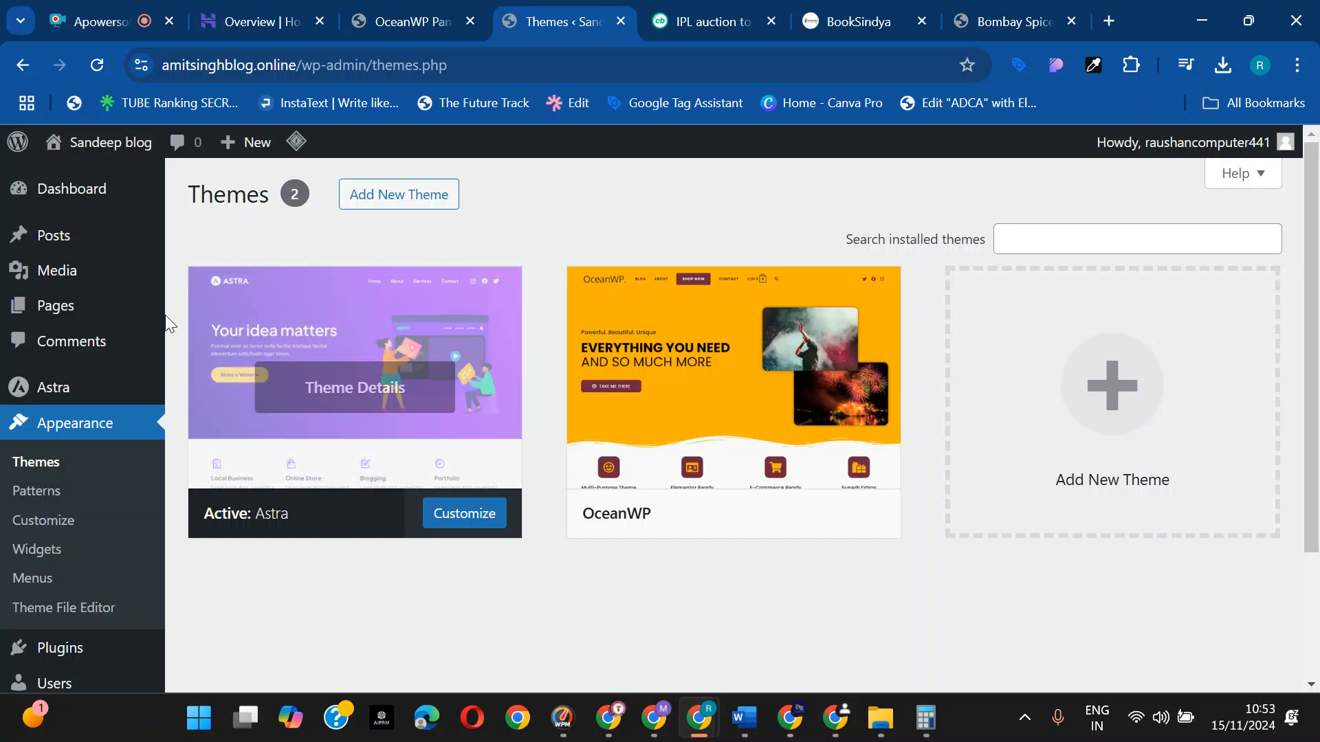
- Open the Astra dashboard and install and activate its Starter Templates plugin
mouse_move(42, 394)
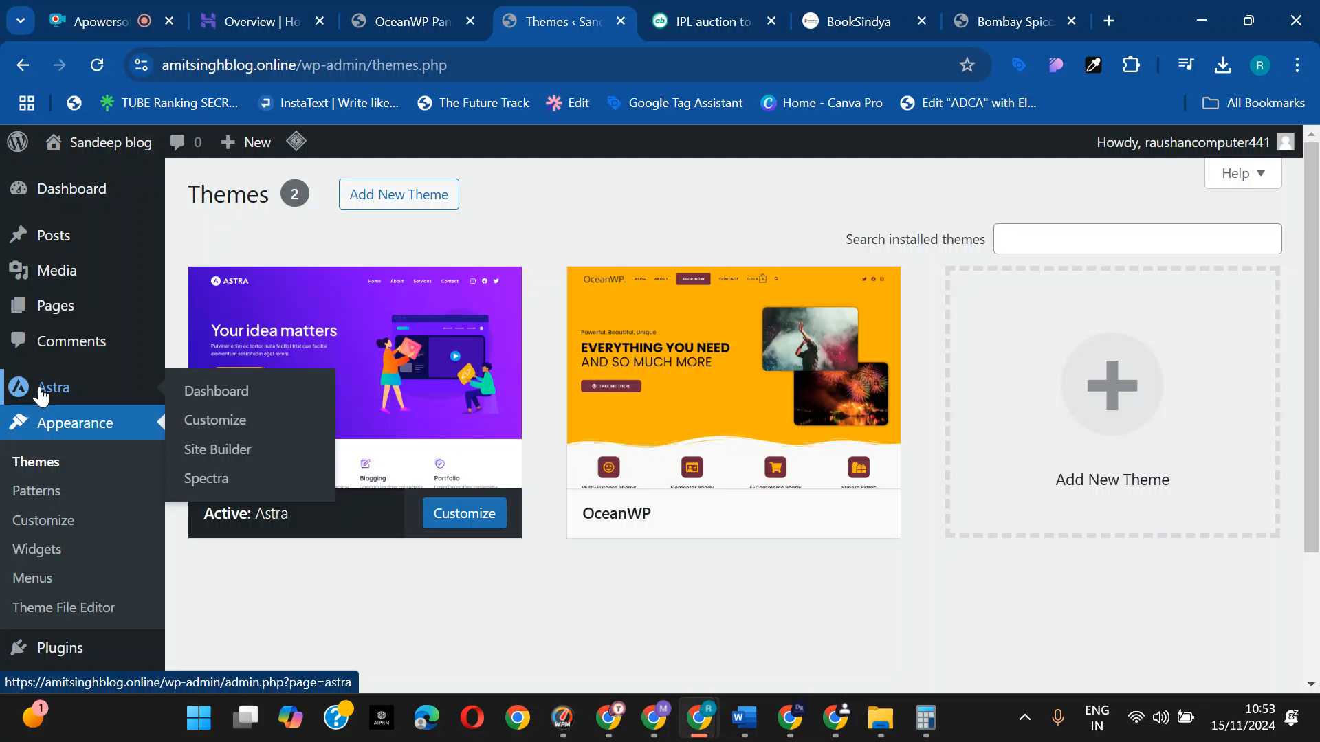
click(41, 394)
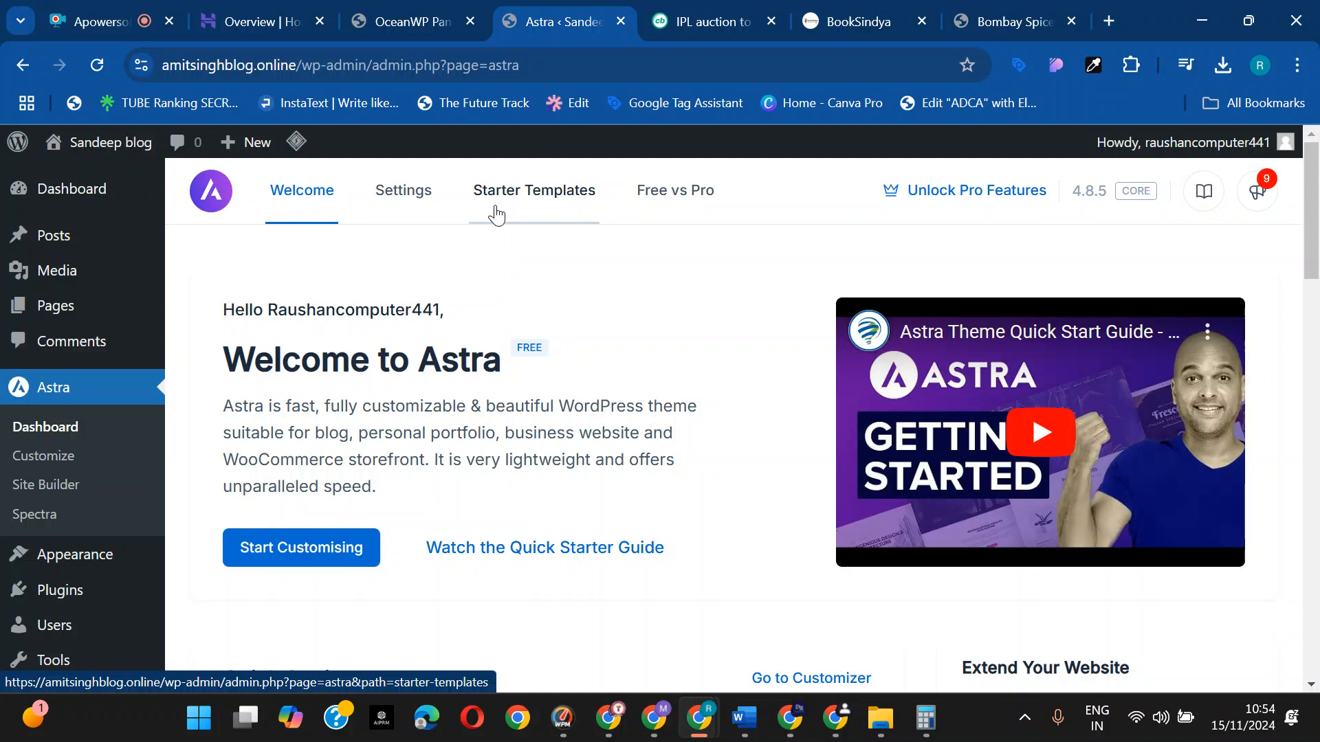
click(496, 216)
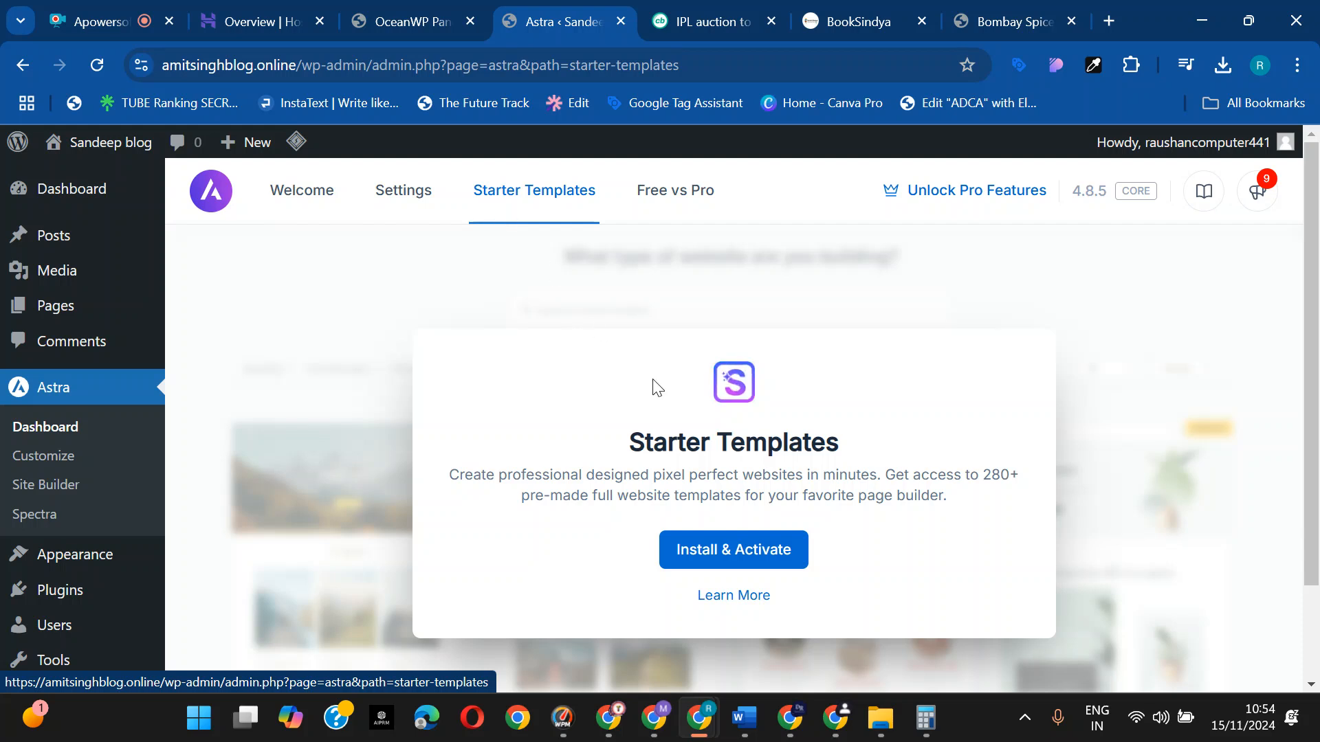
click(747, 550)
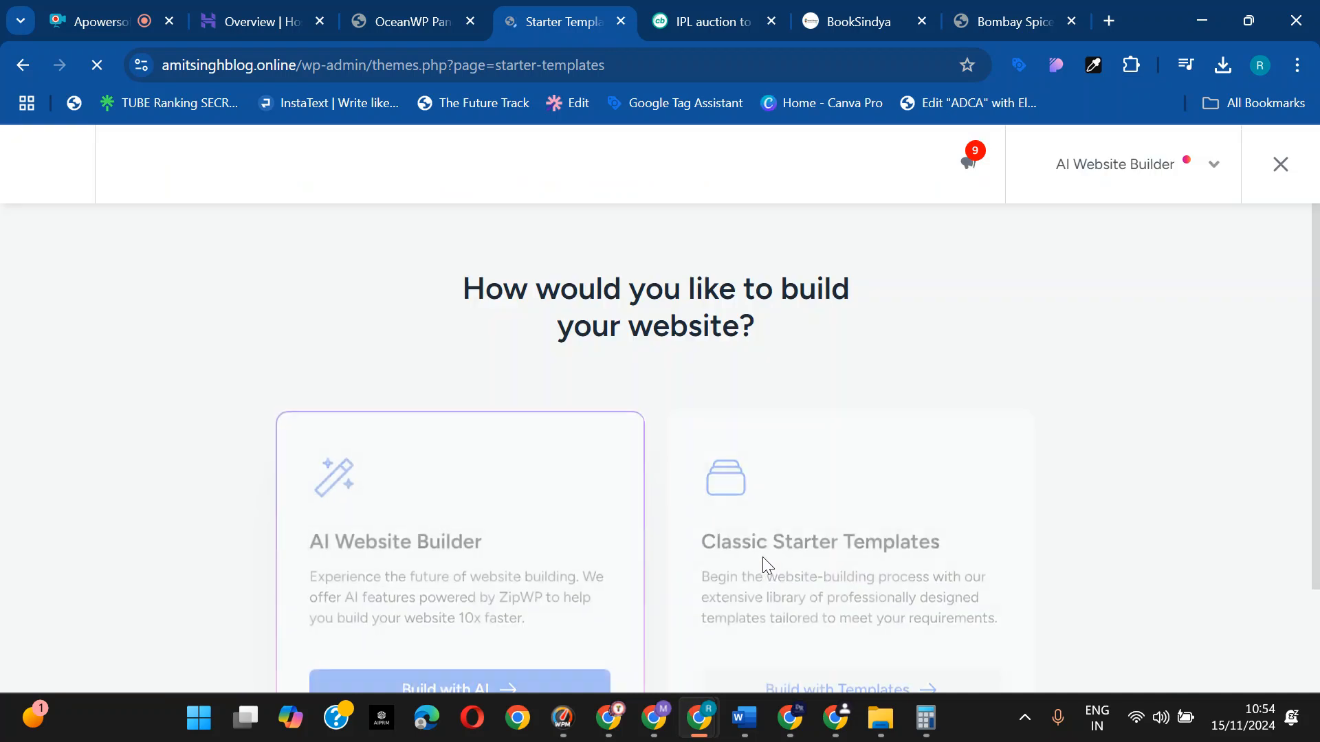
- Try to build the website with AI, signing in to ZipWP with Google and connecting the account to the site
scroll(605, 569, down, 2)
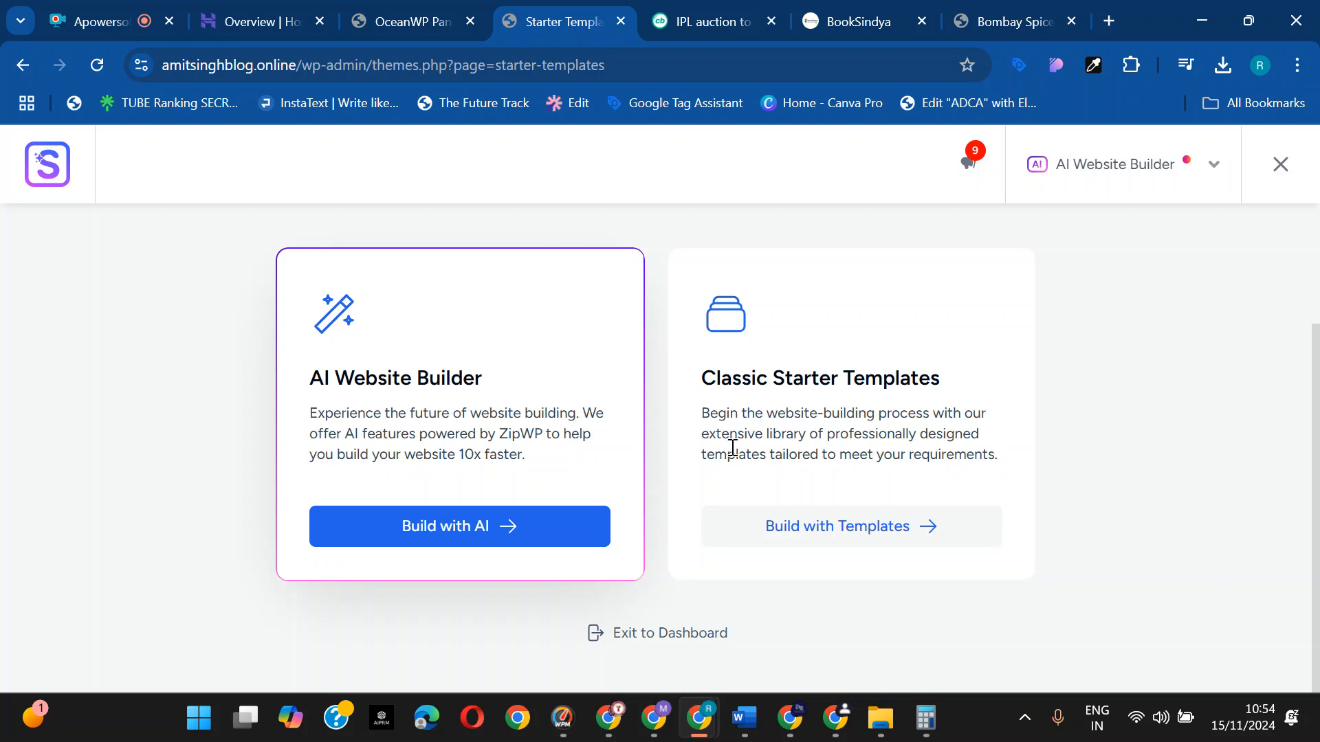
click(478, 531)
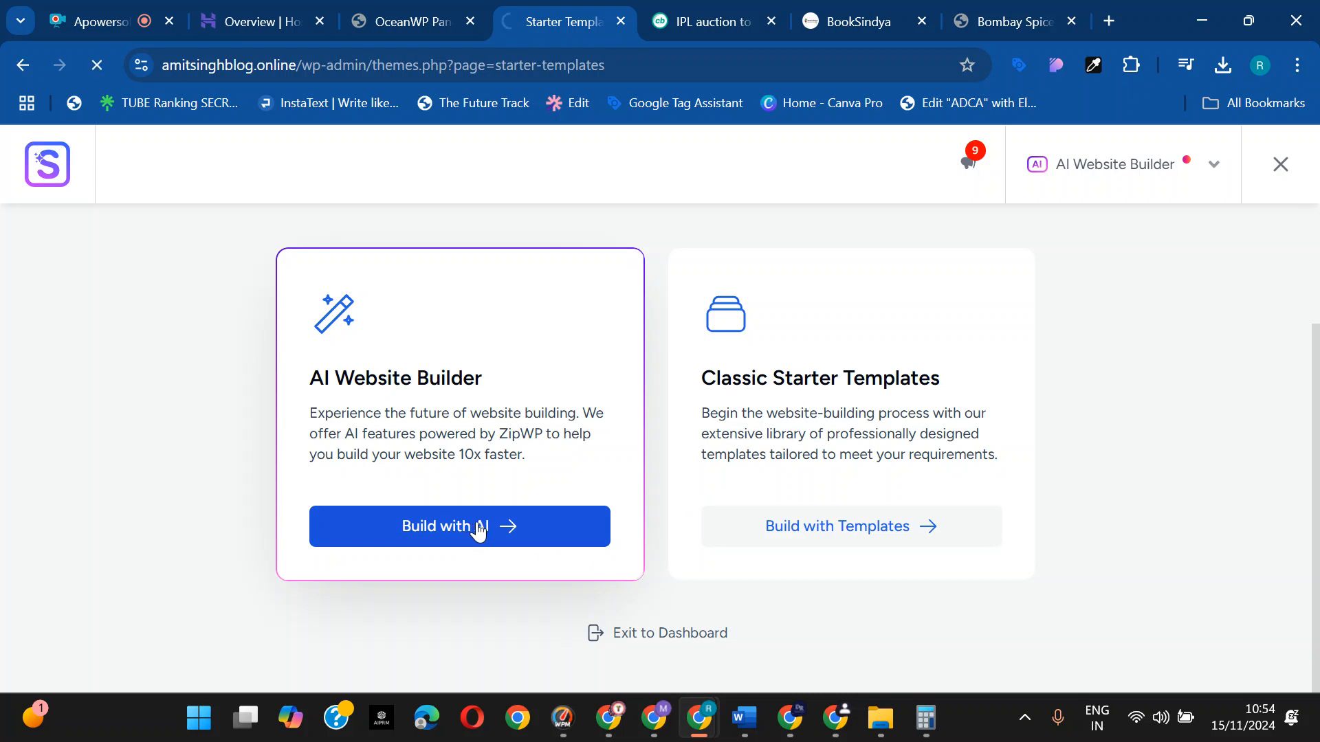
scroll(478, 523, down, 1)
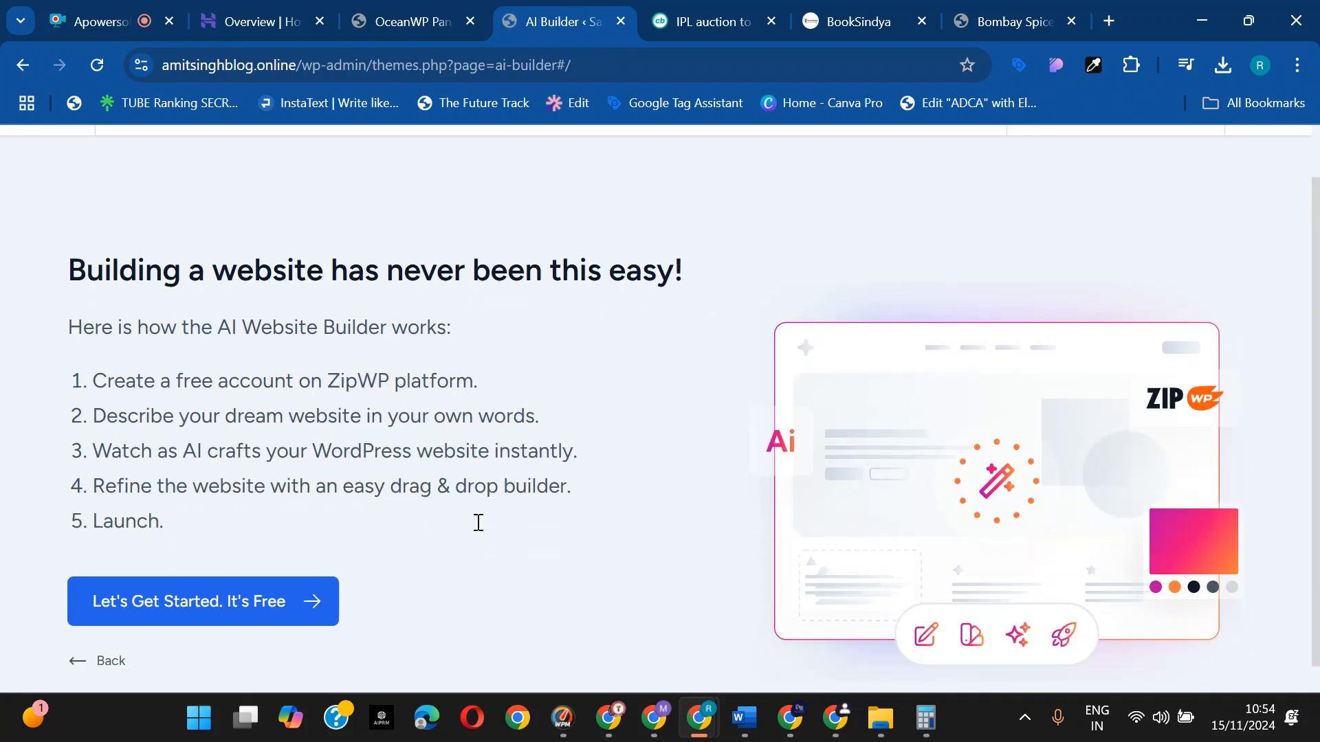
click(266, 597)
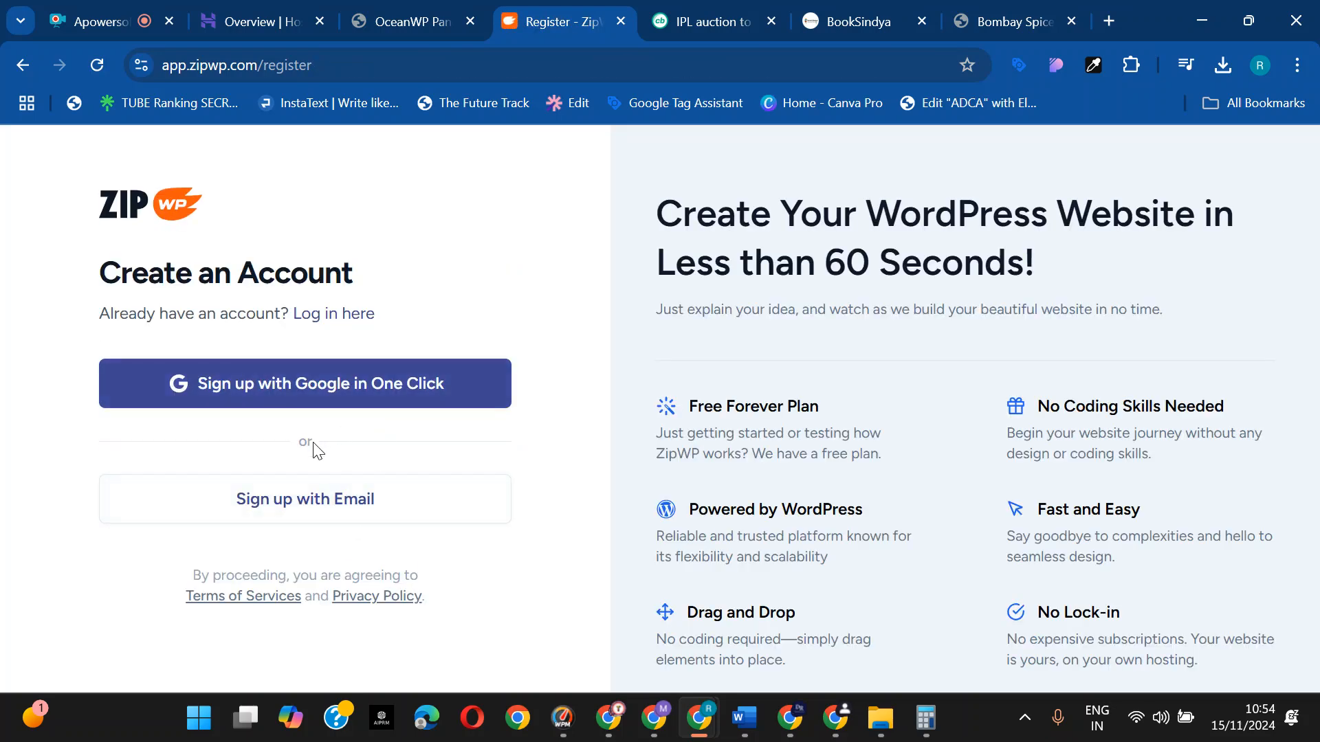
click(327, 404)
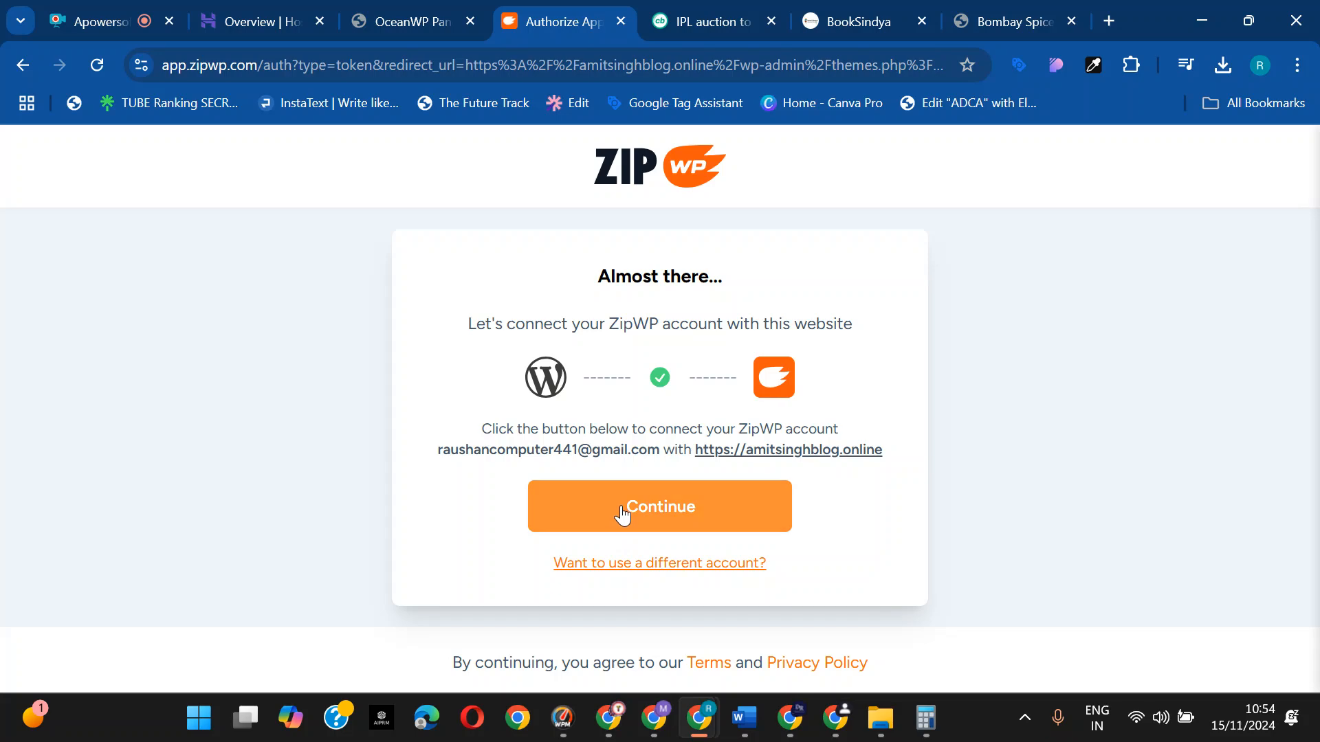
click(607, 507)
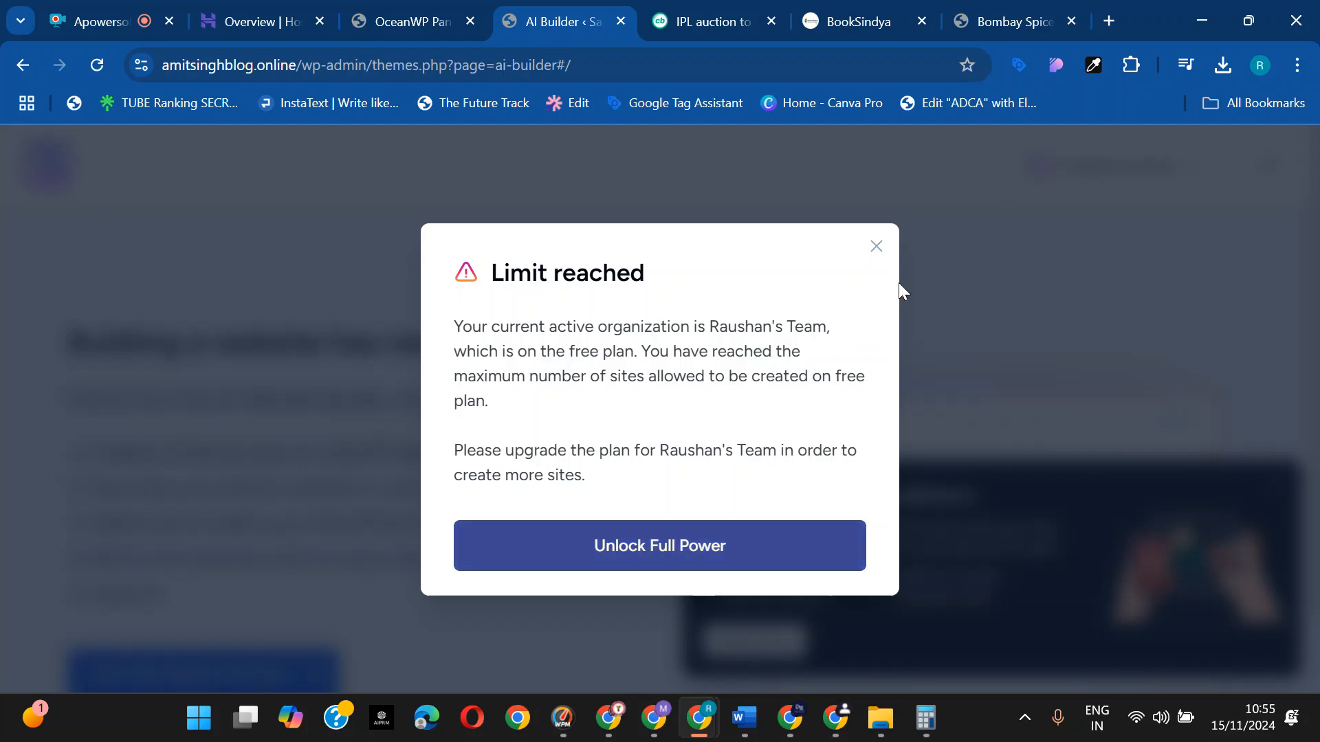
click(876, 246)
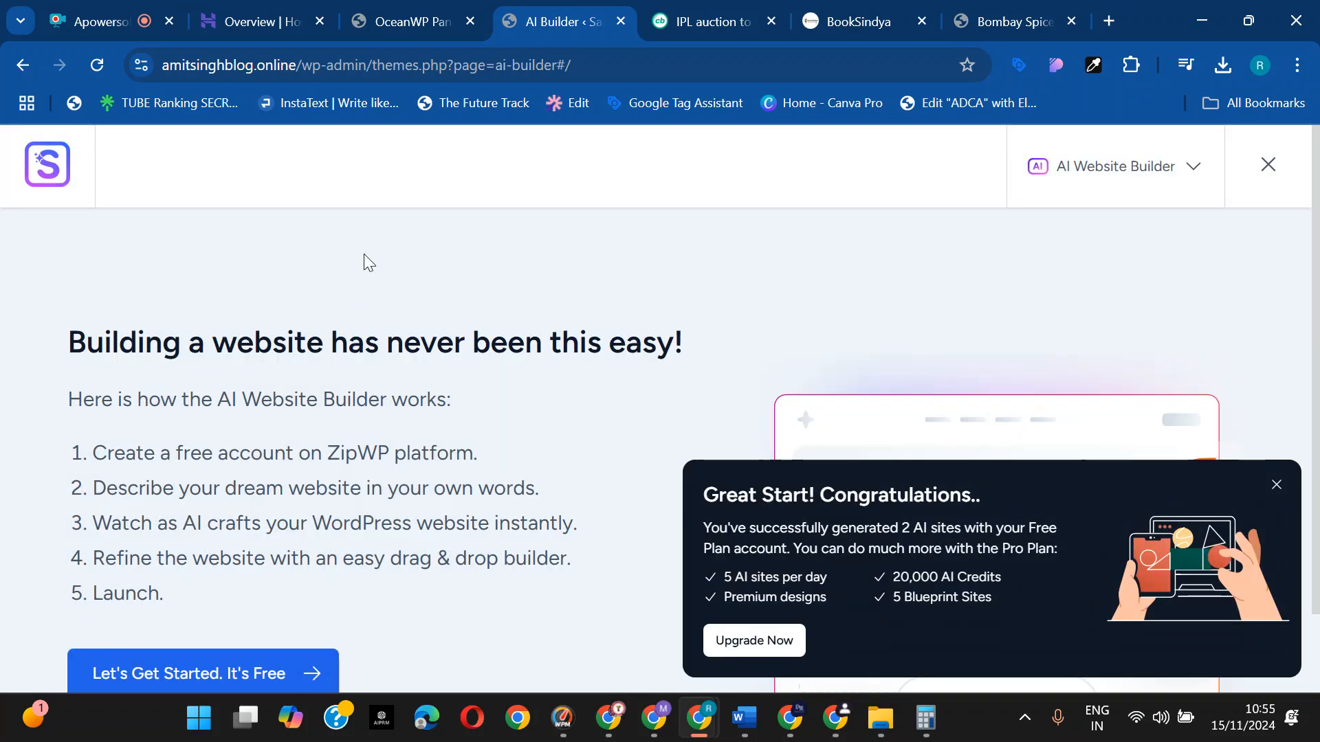
- Go back to the choice of website building methods, closing the plan limit dialog on the way
click(407, 24)
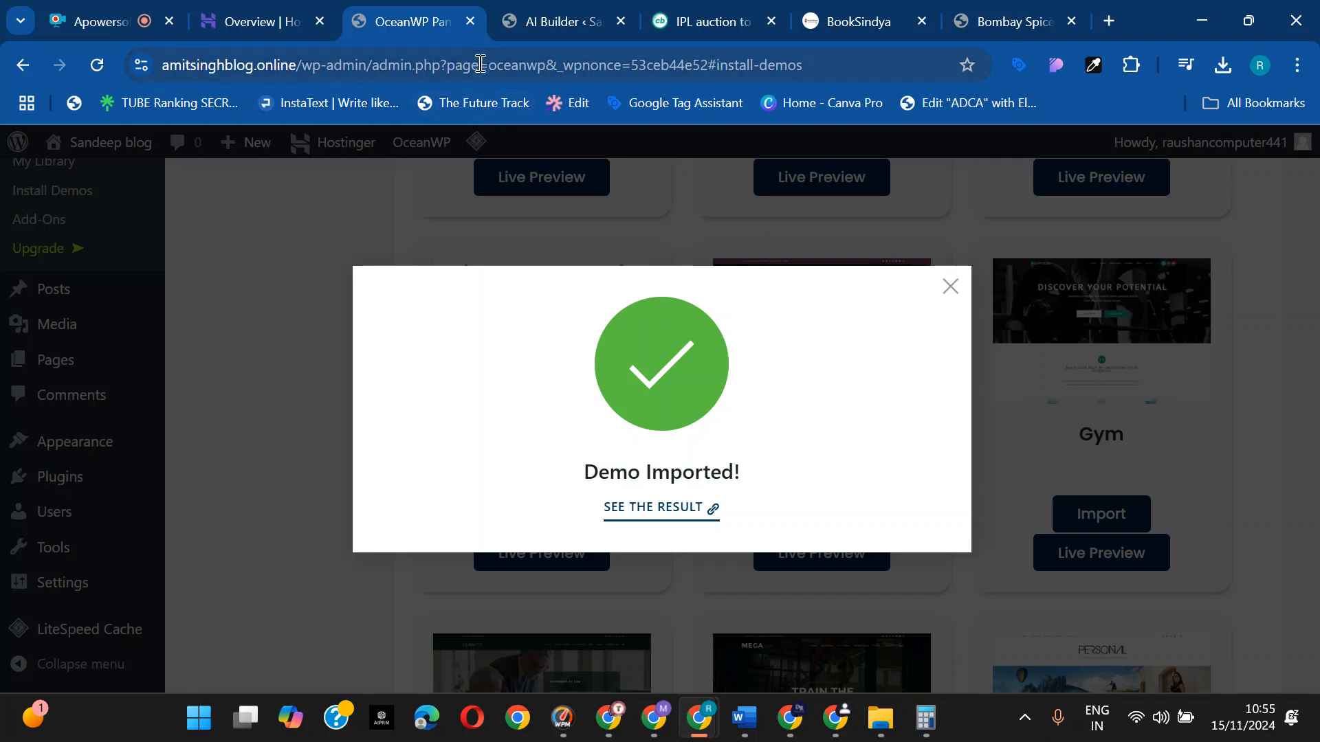
click(584, 21)
click(31, 62)
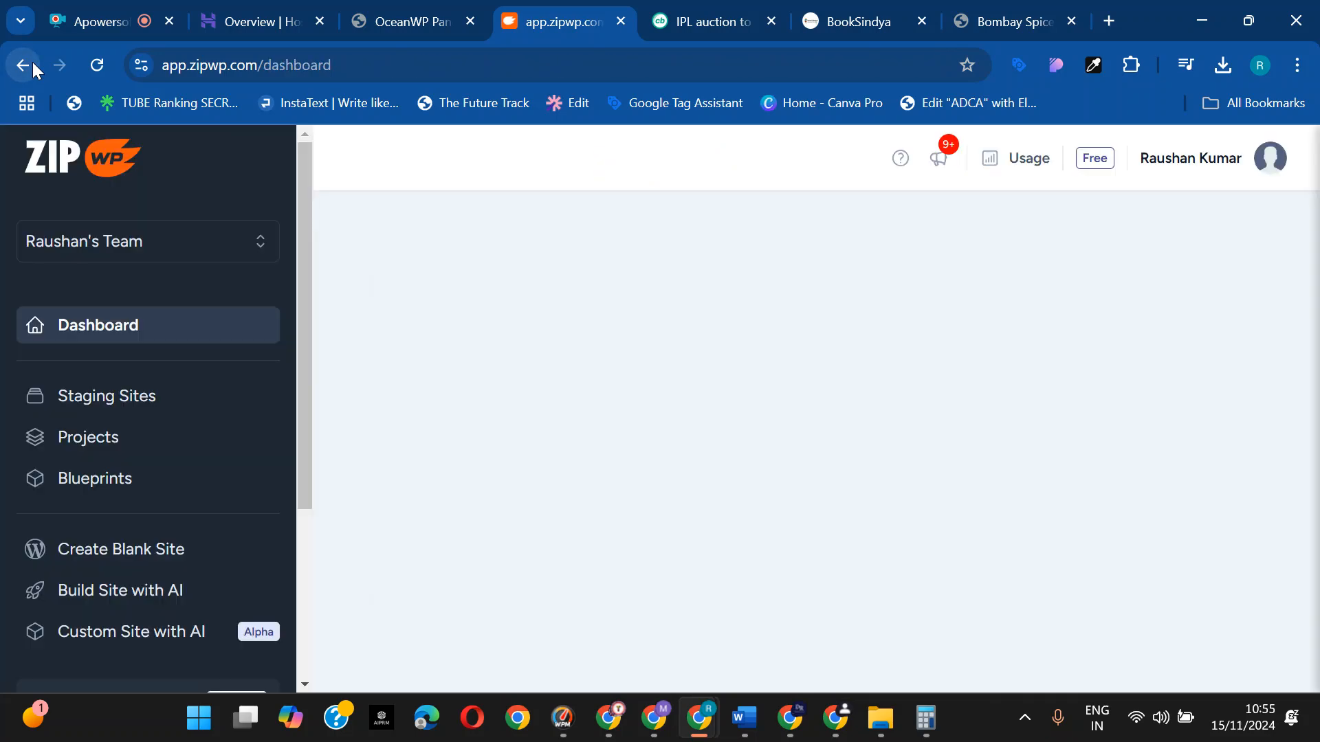
click(32, 62)
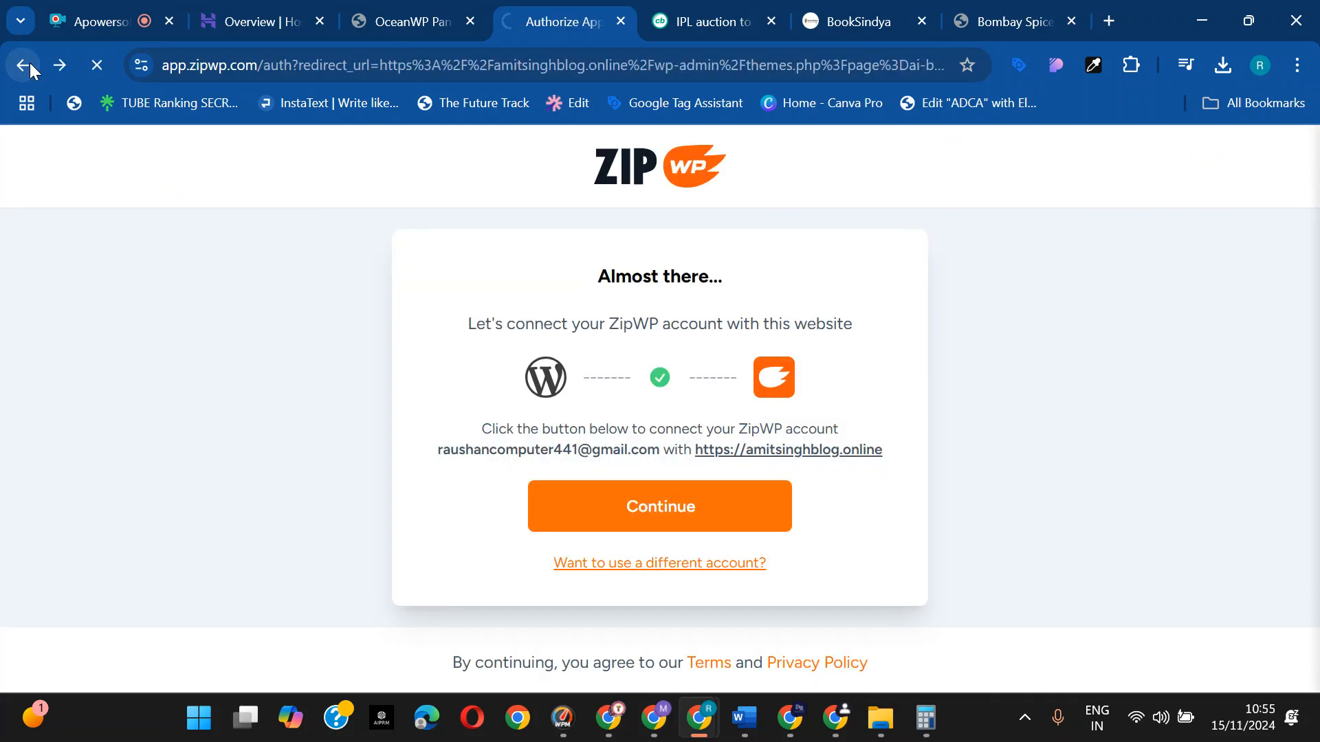
click(30, 63)
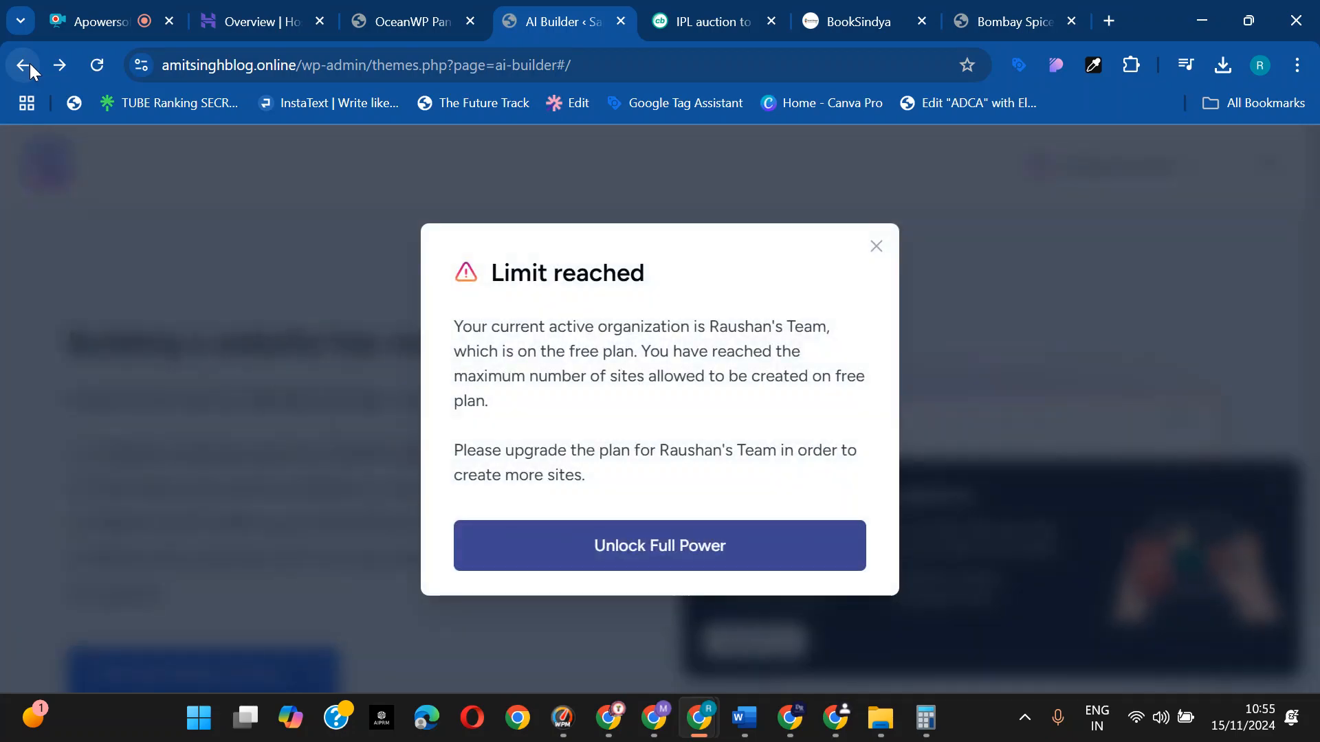
click(877, 249)
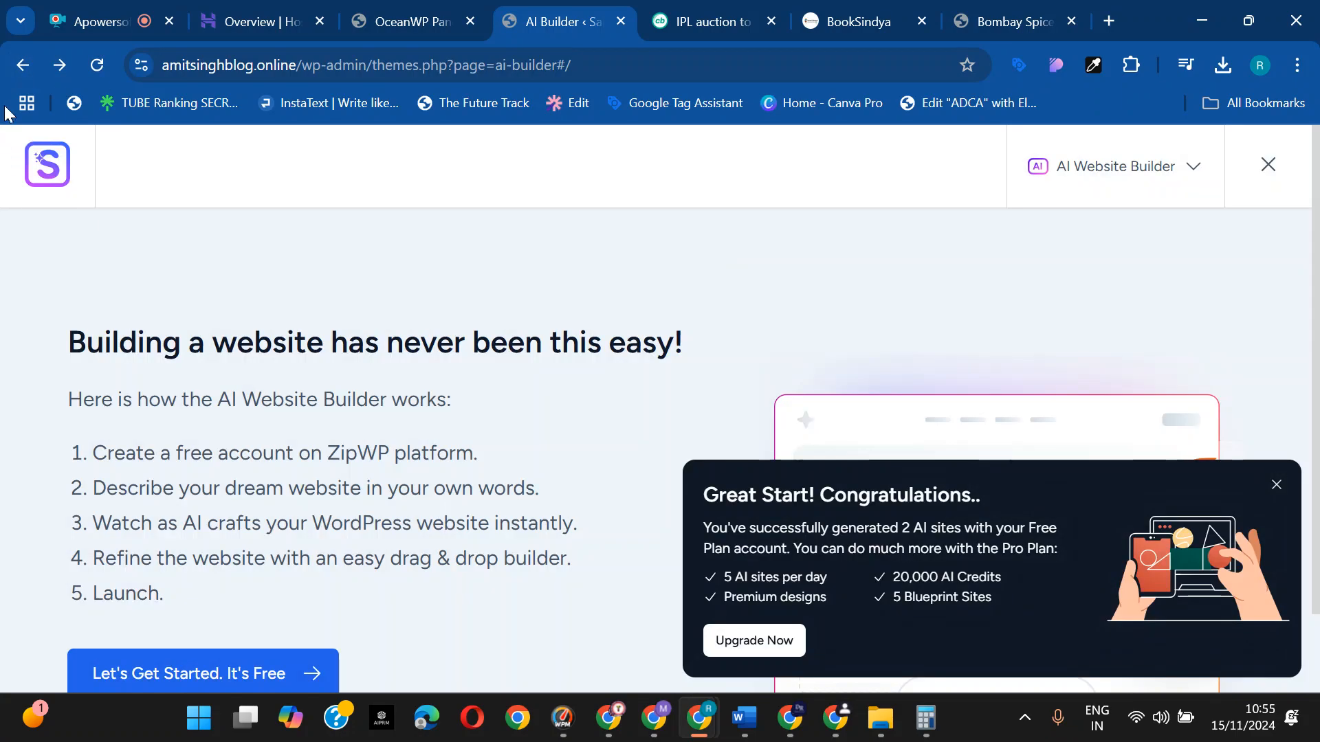
click(30, 67)
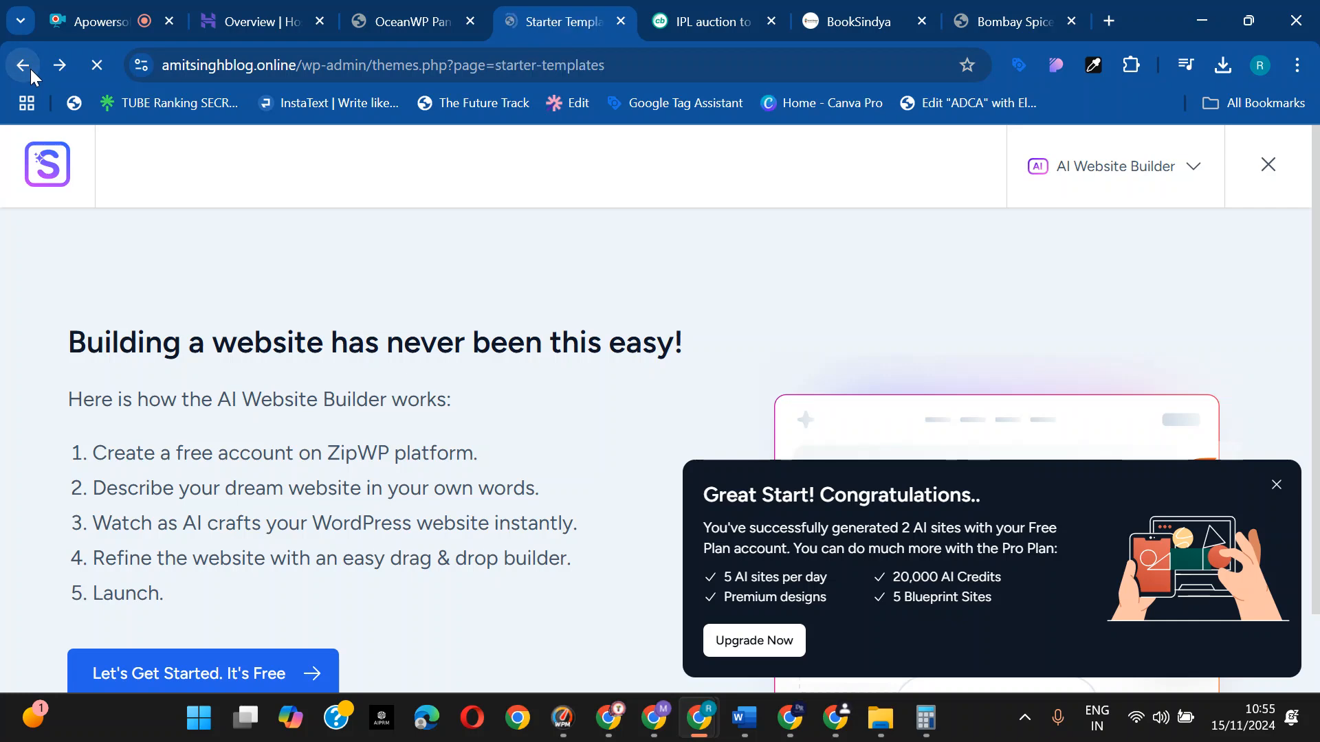
- Build with Classic Starter Templates using Elementor as page builder, dismiss the AI builder promotion and browse the templates
scroll(736, 448, down, 2)
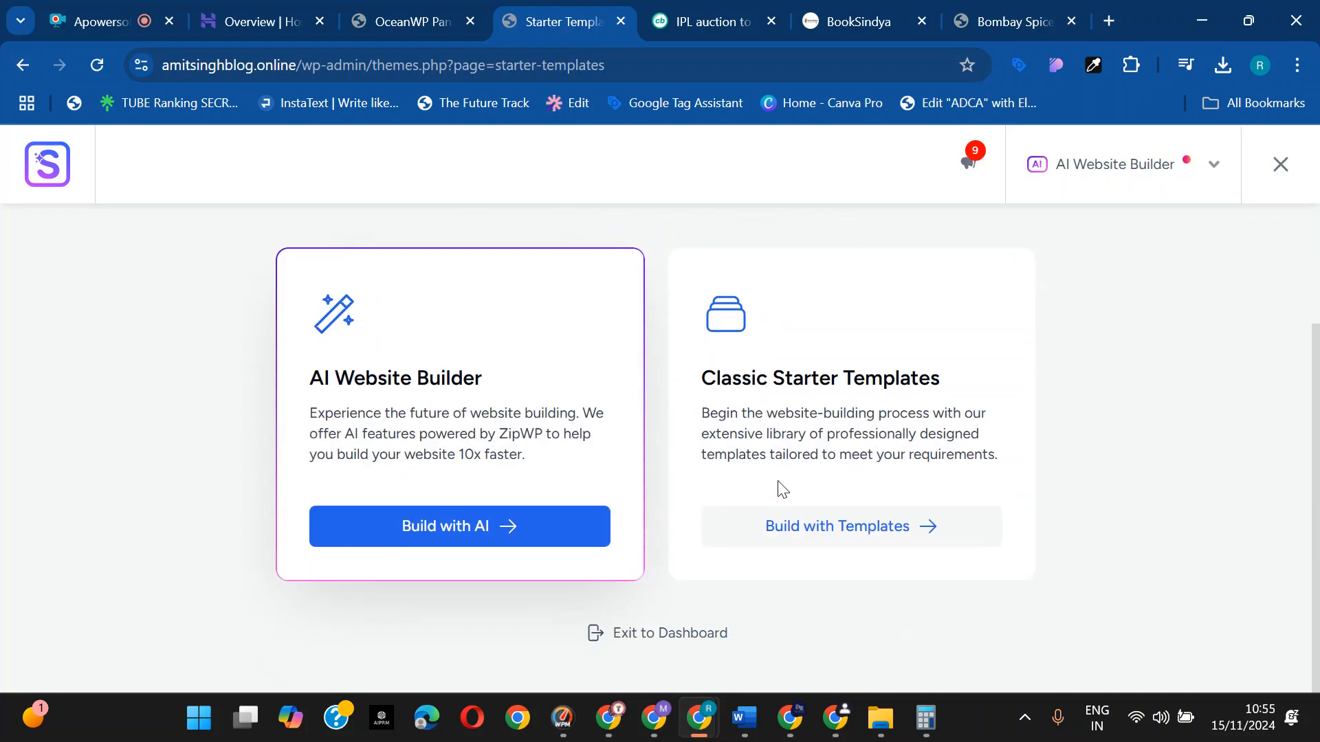
drag(703, 378, 959, 376)
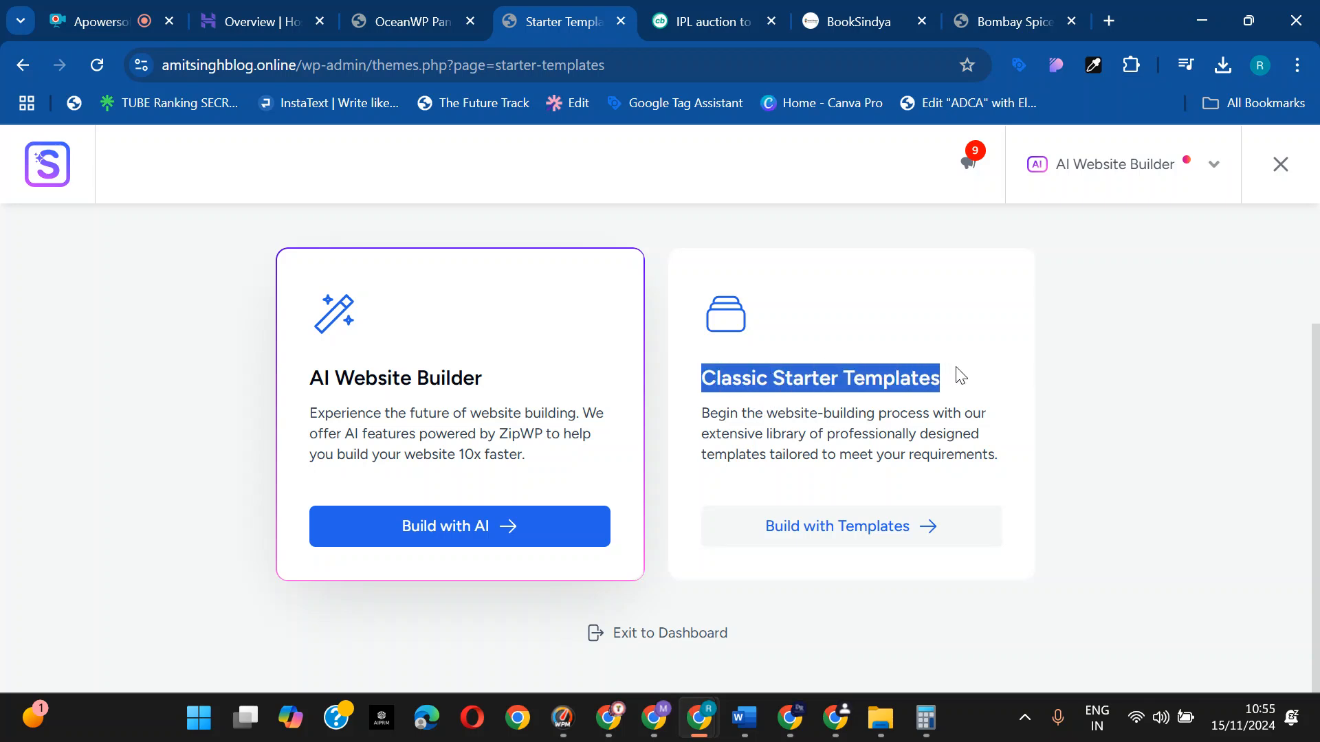
click(959, 375)
click(873, 527)
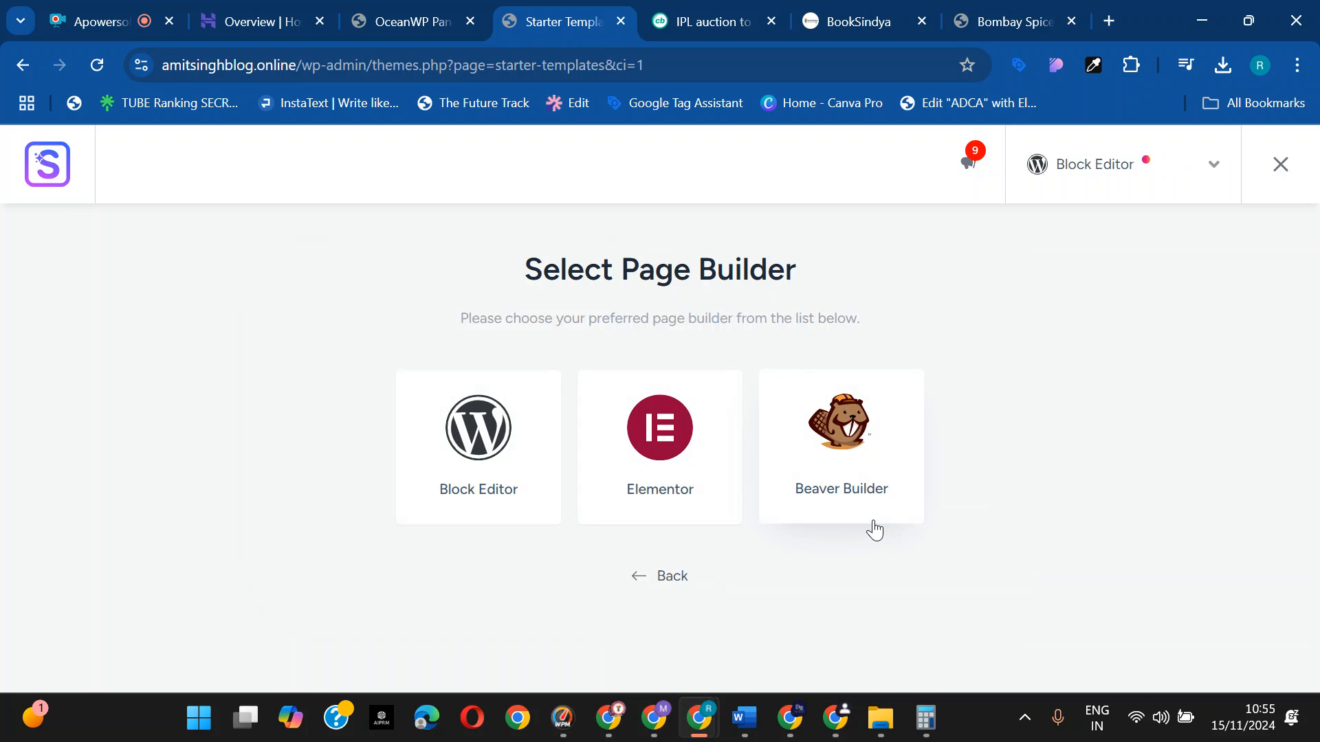
click(682, 445)
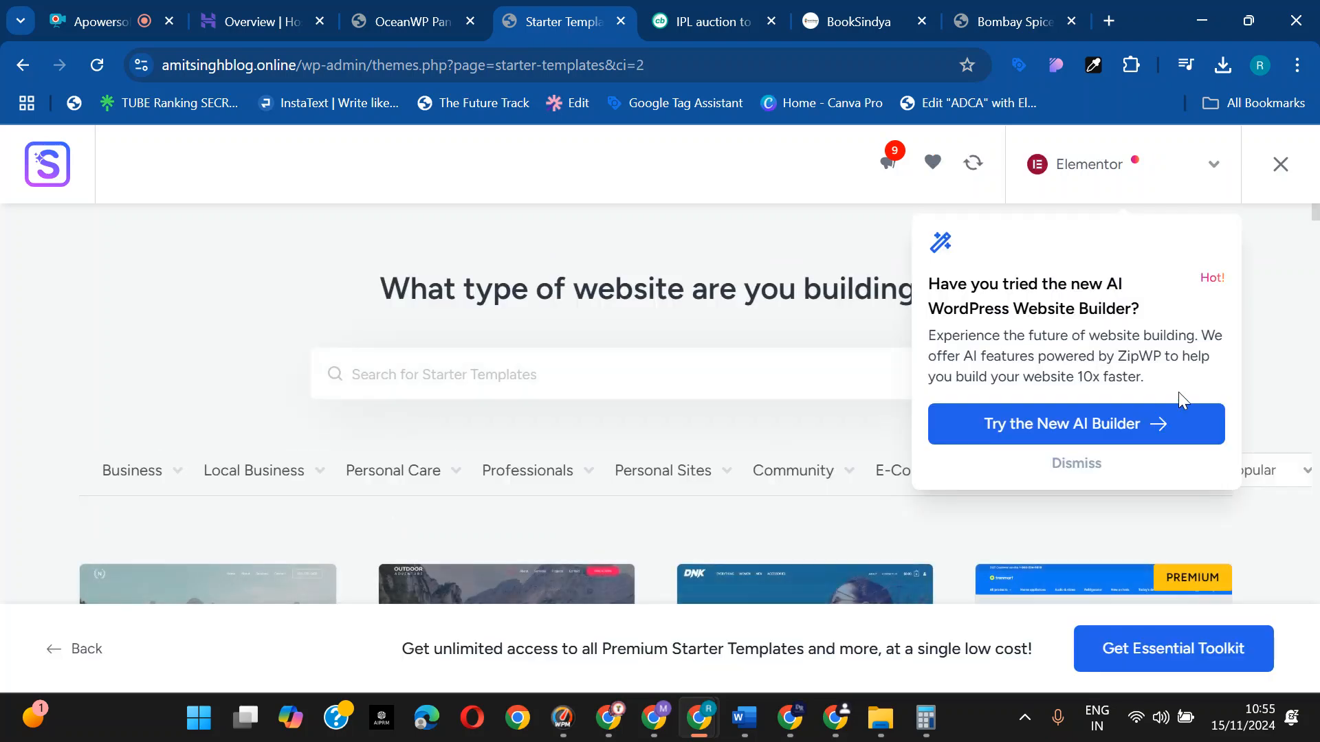
click(1093, 462)
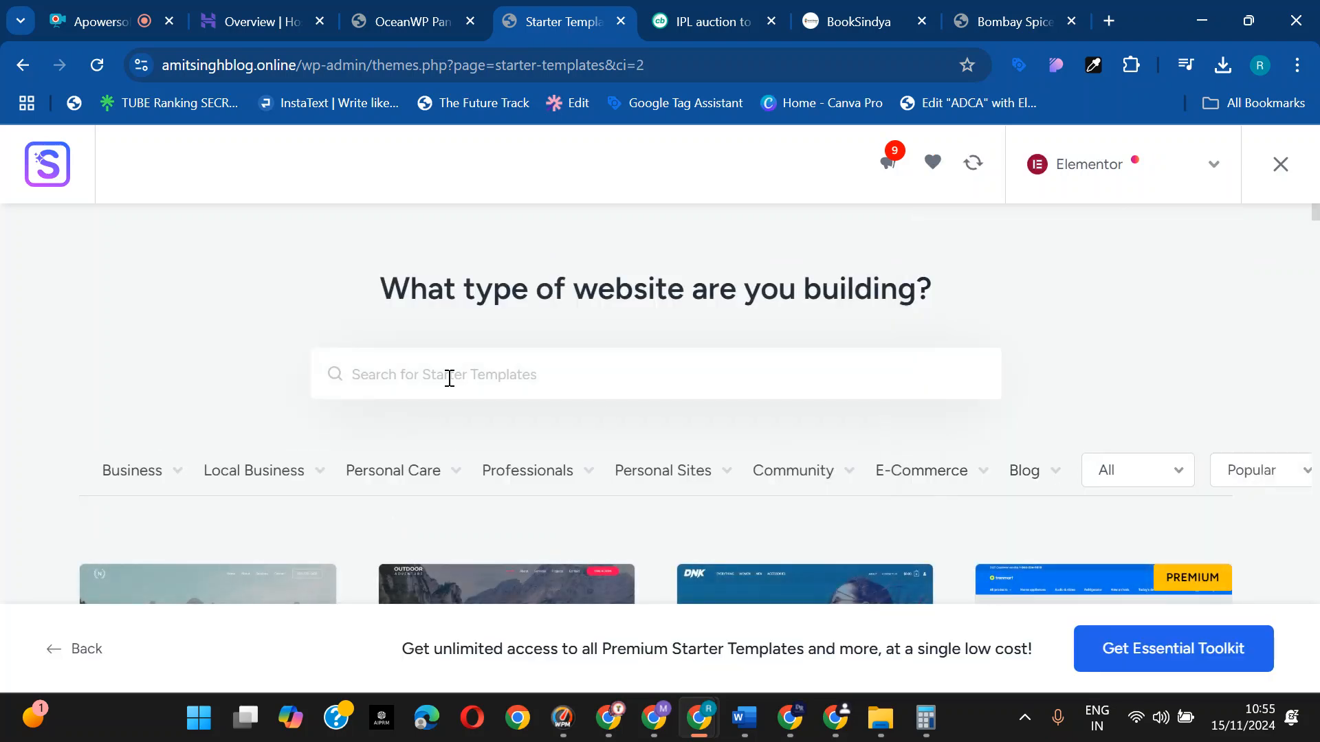
scroll(449, 378, down, 5)
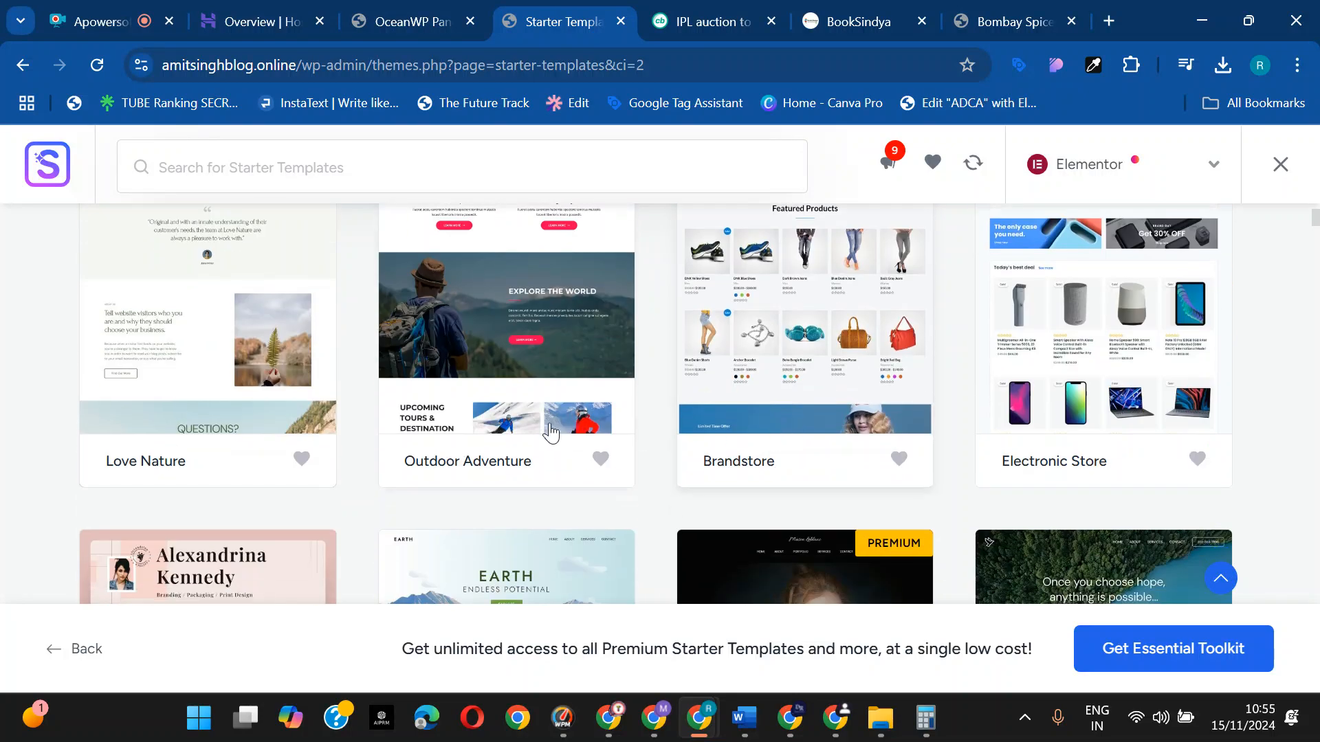
- Filter the starter templates to the Plumber category under Local Business and choose the Plumber template
scroll(550, 432, up, 5)
mouse_move(207, 479)
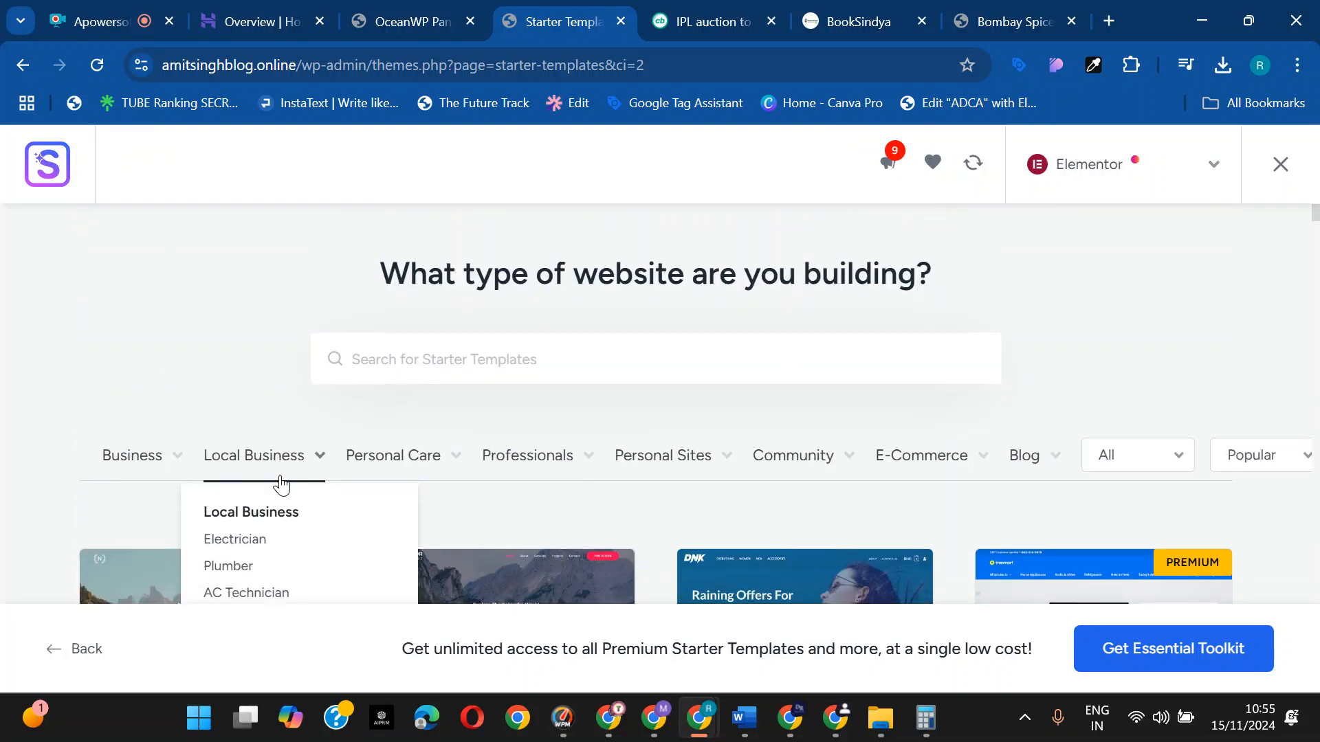
scroll(280, 484, down, 3)
click(252, 326)
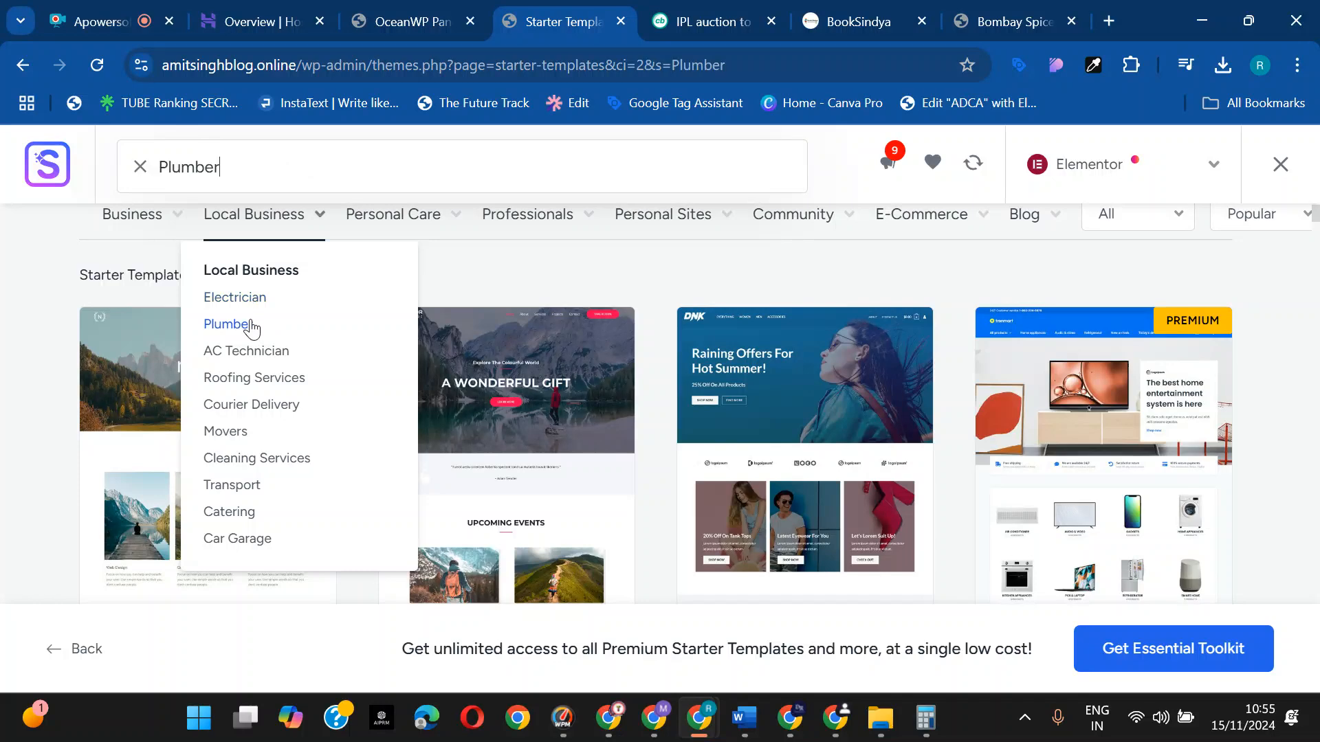
scroll(512, 415, down, 3)
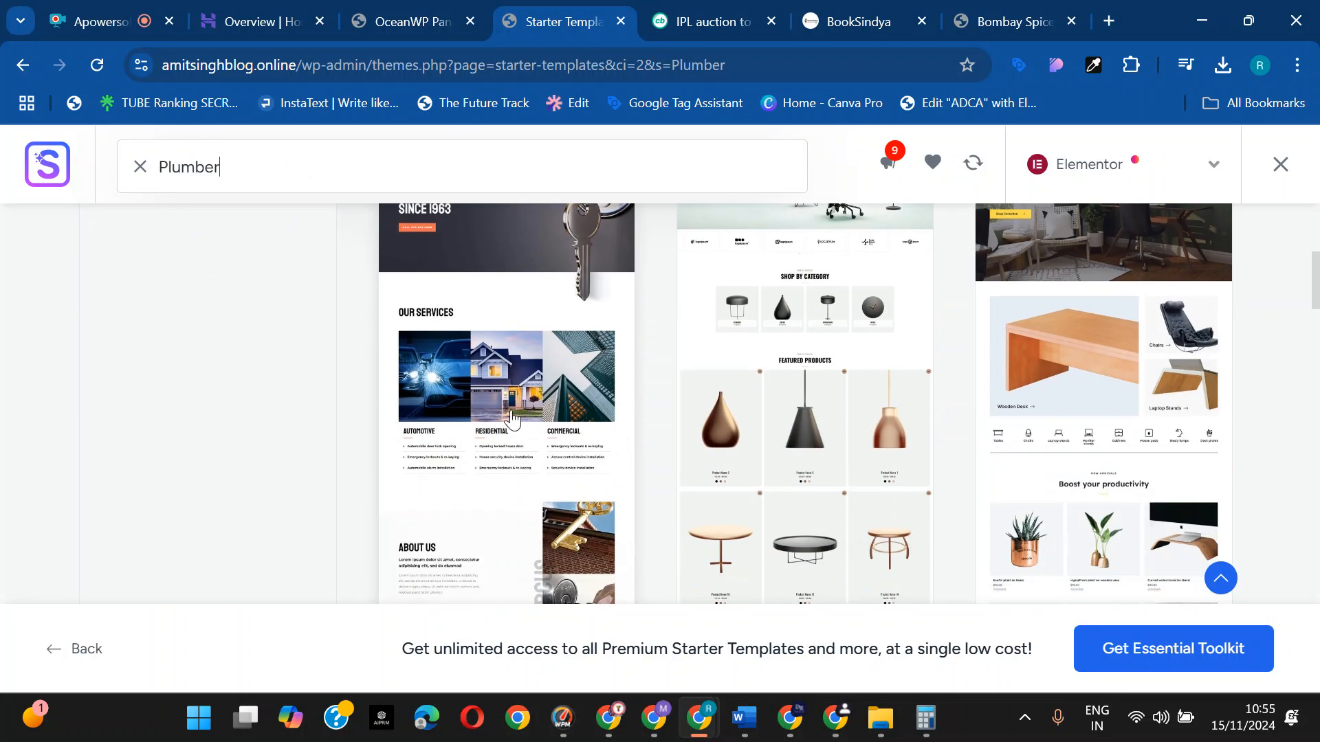
scroll(512, 416, up, 6)
scroll(412, 404, down, 5)
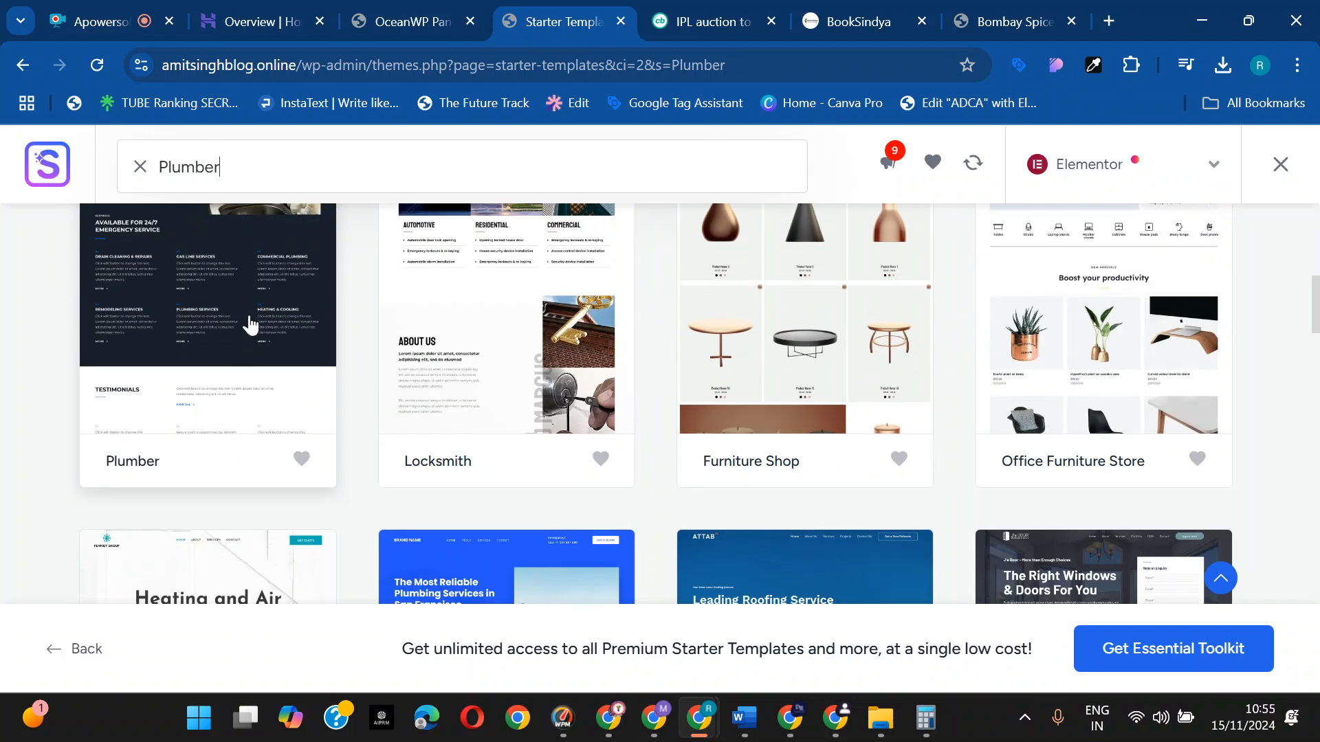
click(251, 318)
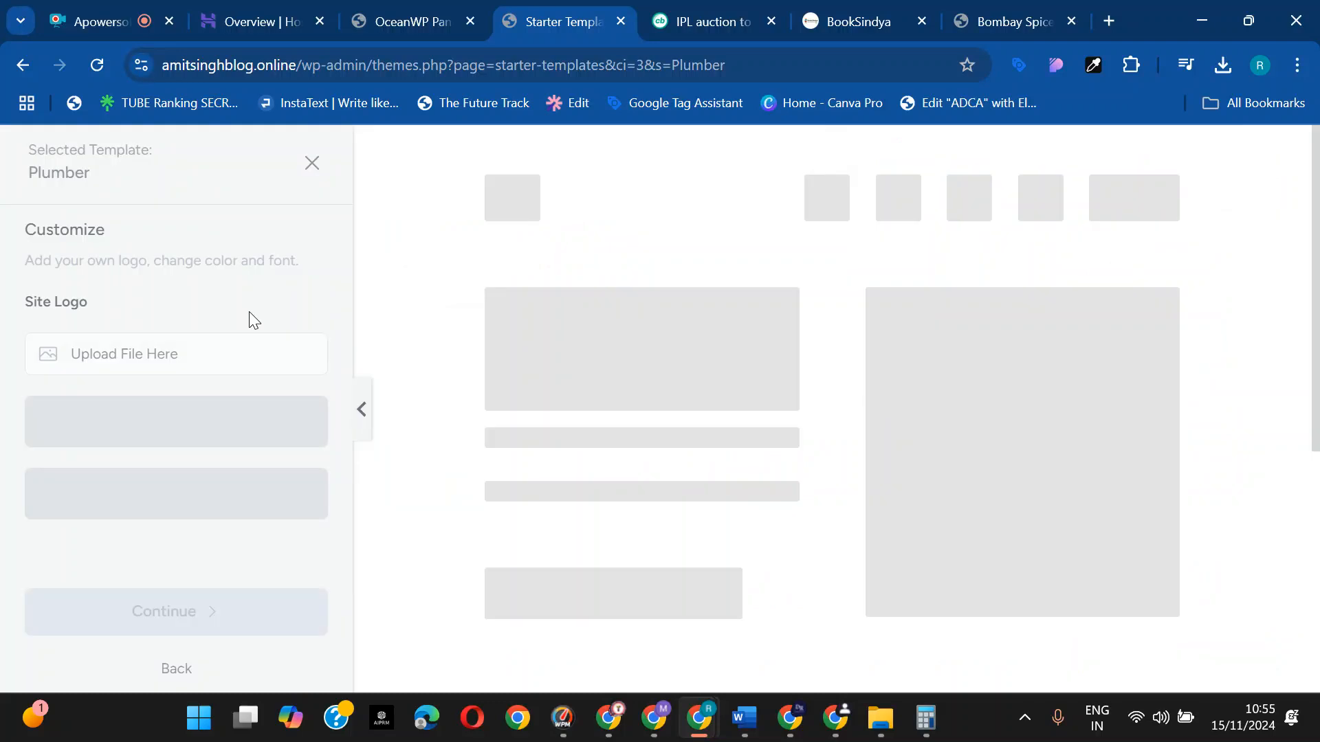
- Keep the template's default fonts, colors and features, accept that site settings will be overwritten, and build the website
scroll(237, 526, down, 3)
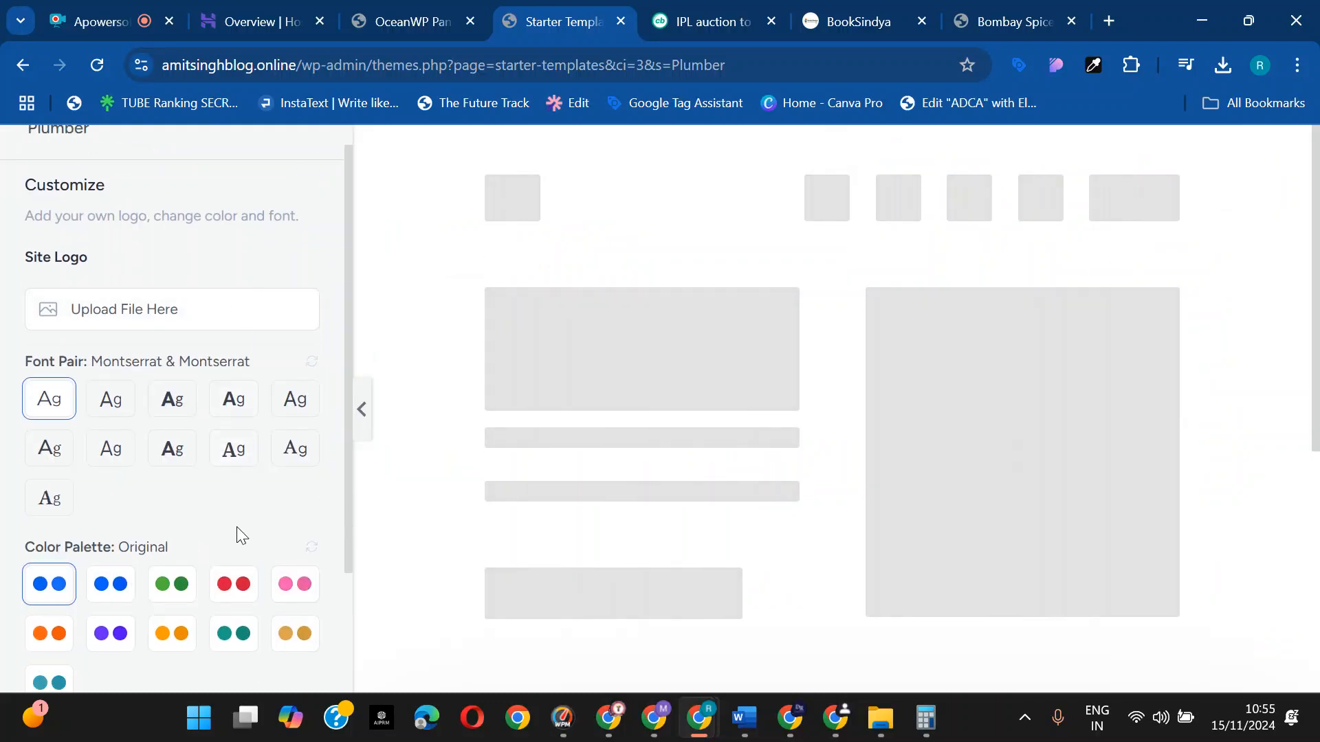
click(236, 610)
scroll(436, 509, down, 4)
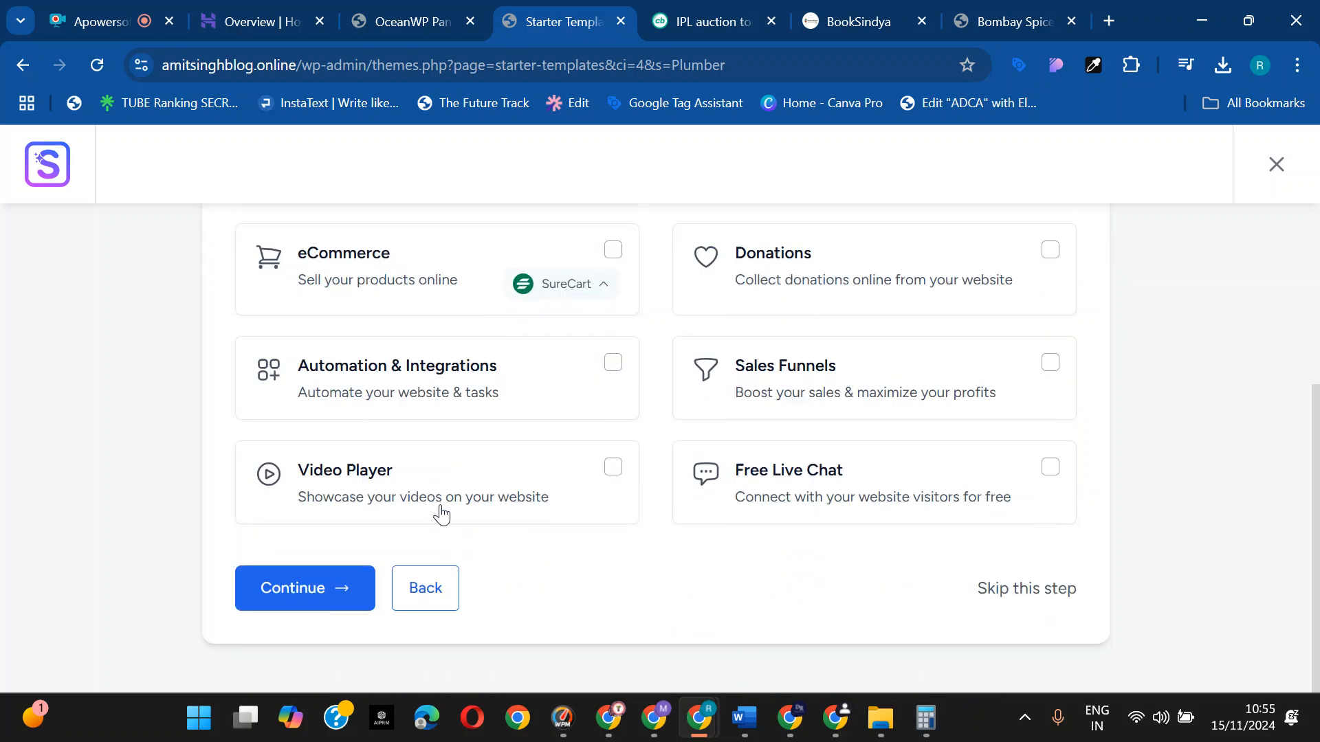
click(305, 584)
scroll(481, 550, down, 5)
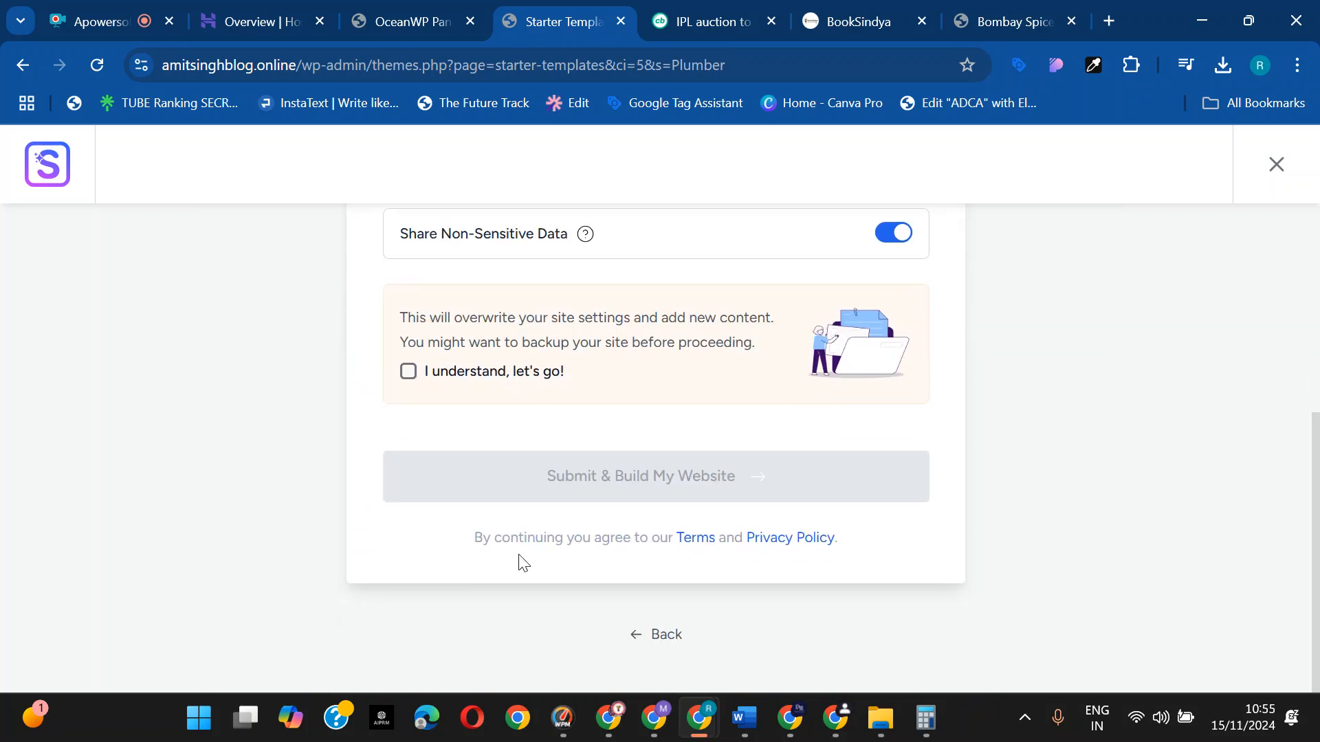
click(407, 372)
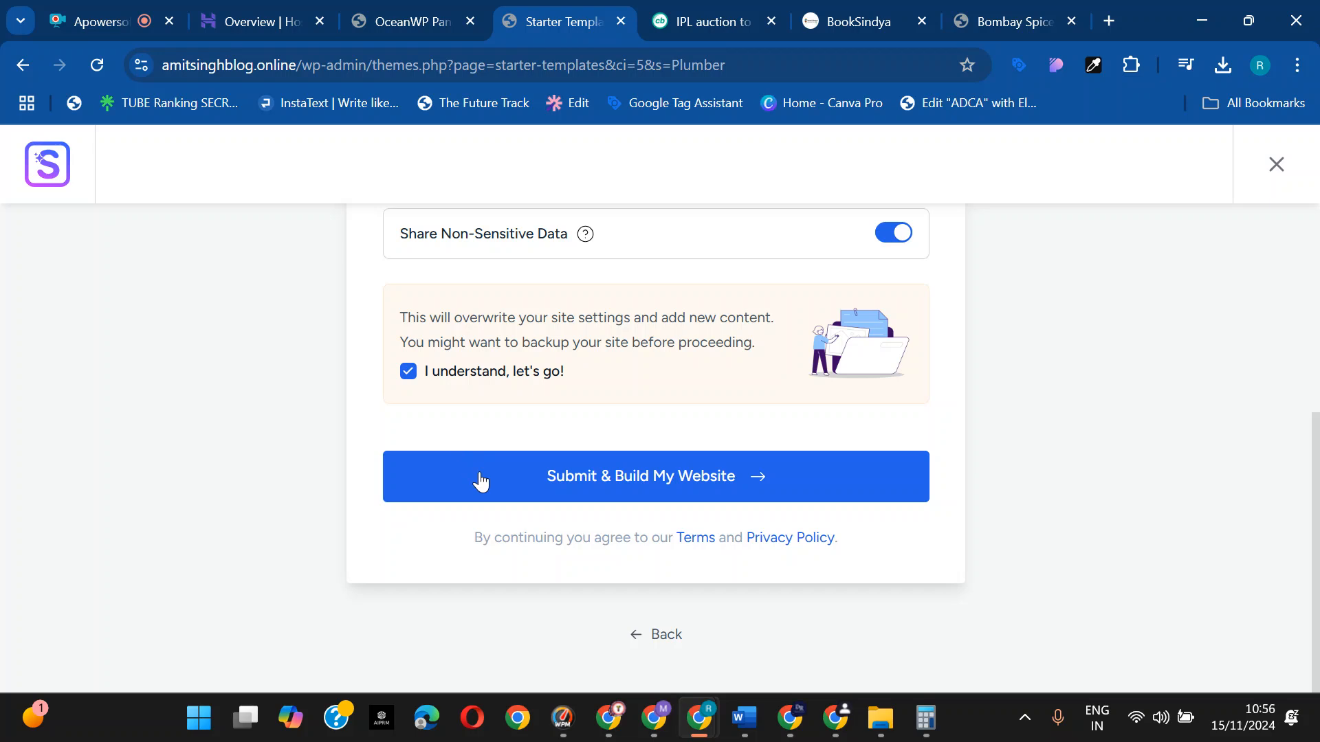
click(481, 479)
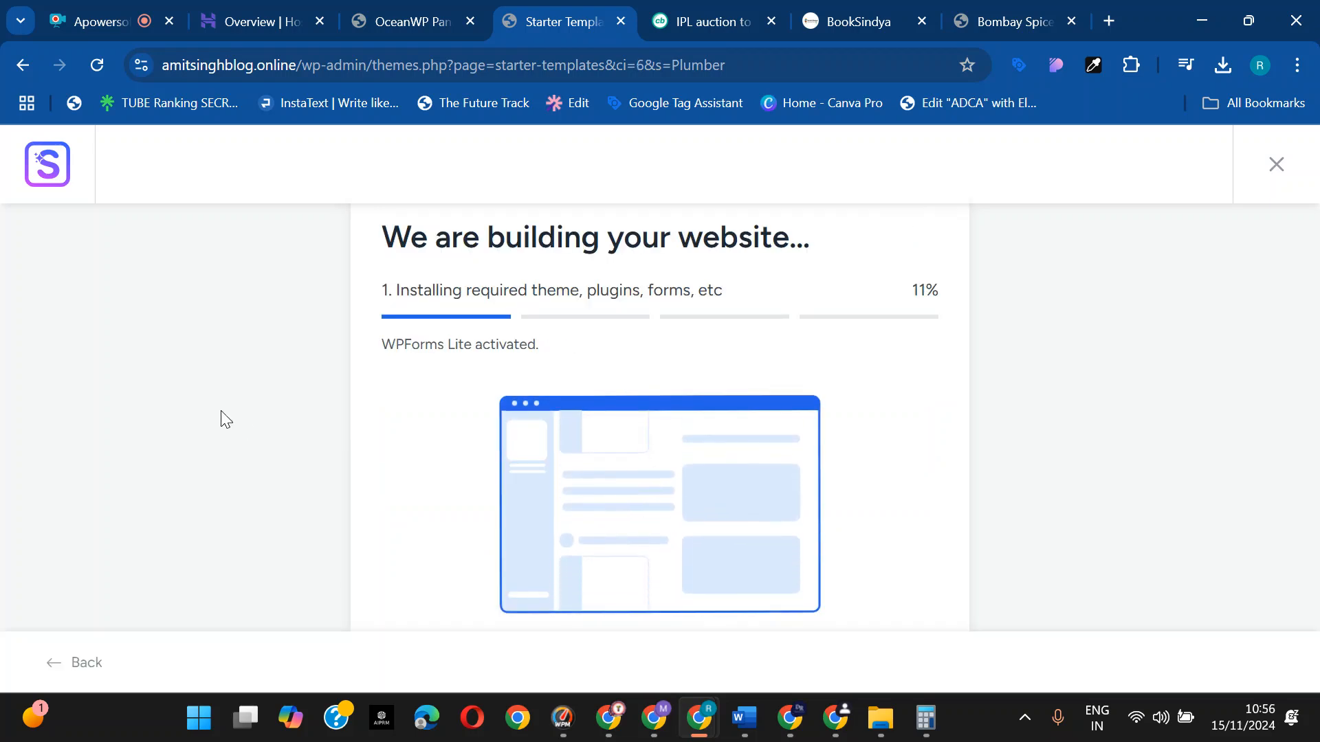
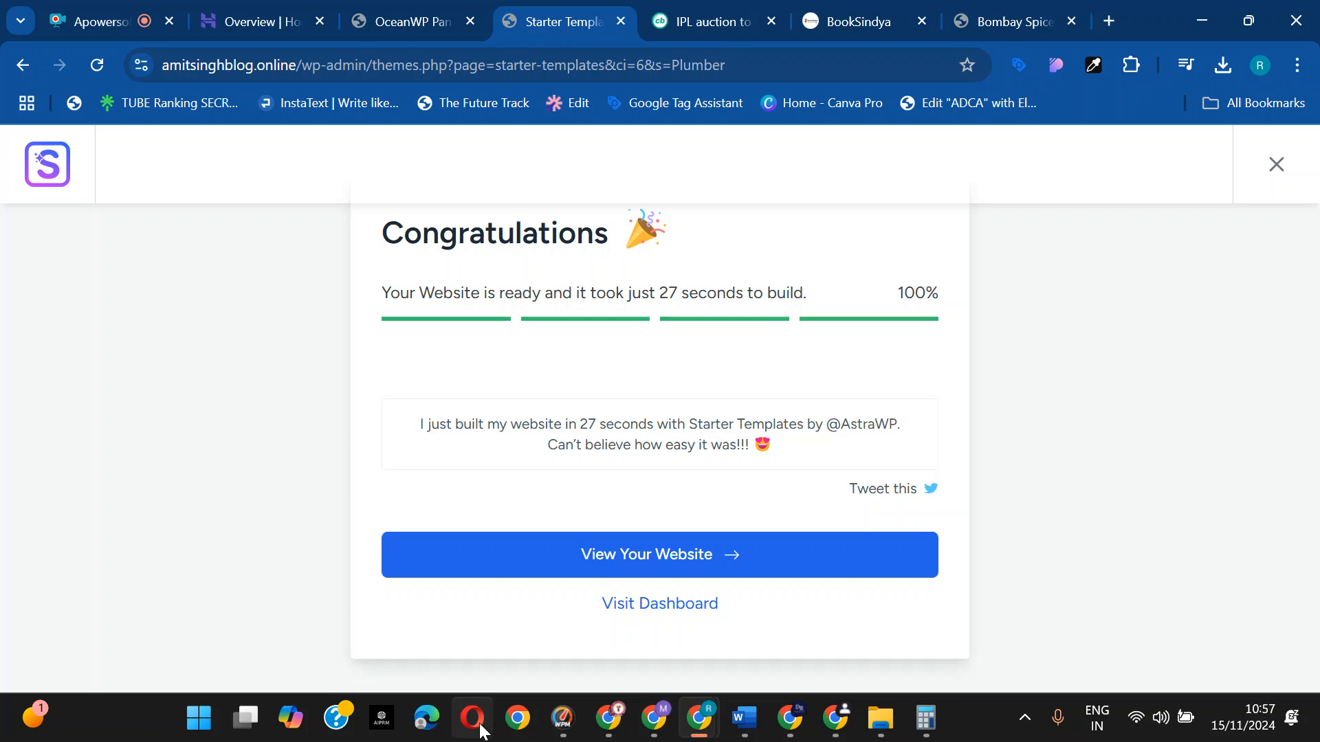
- View the newly built website and examine its home page, including the quote form, about, services and testimonials sections
click(595, 578)
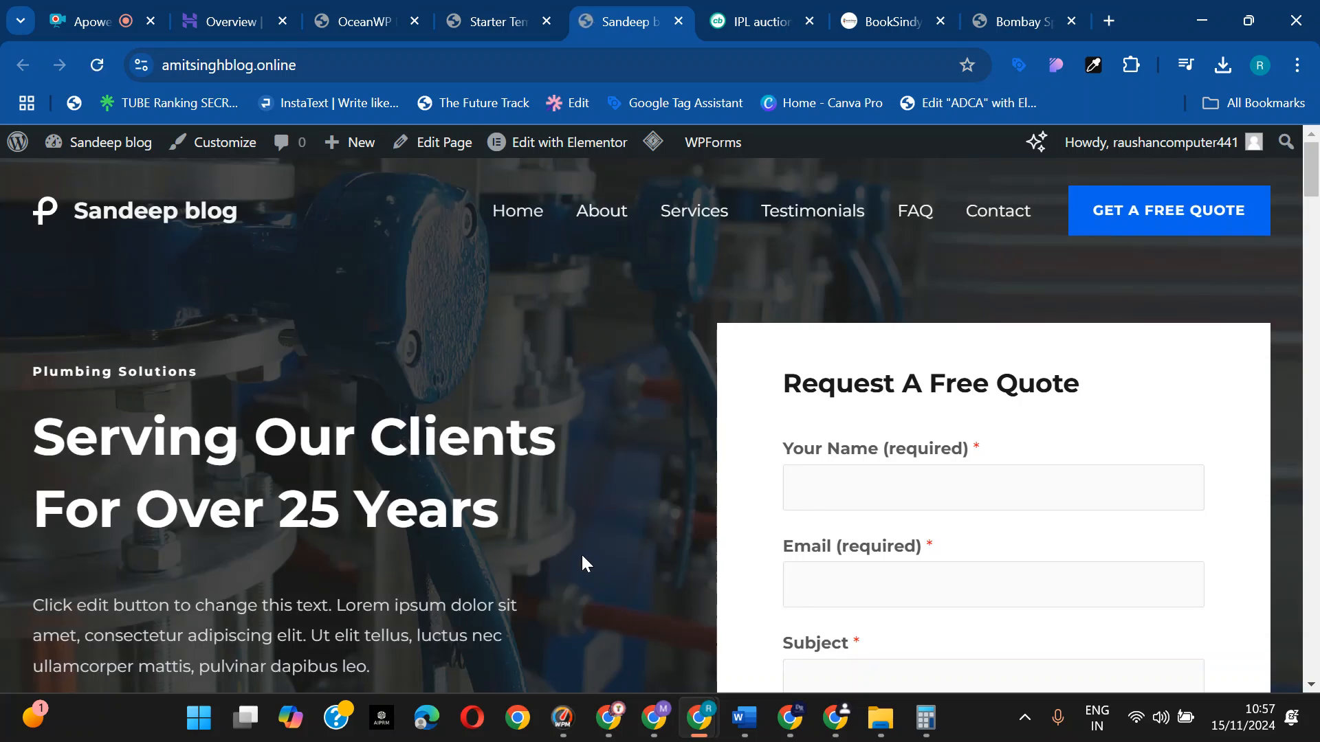
scroll(581, 564, down, 10)
scroll(576, 624, down, 15)
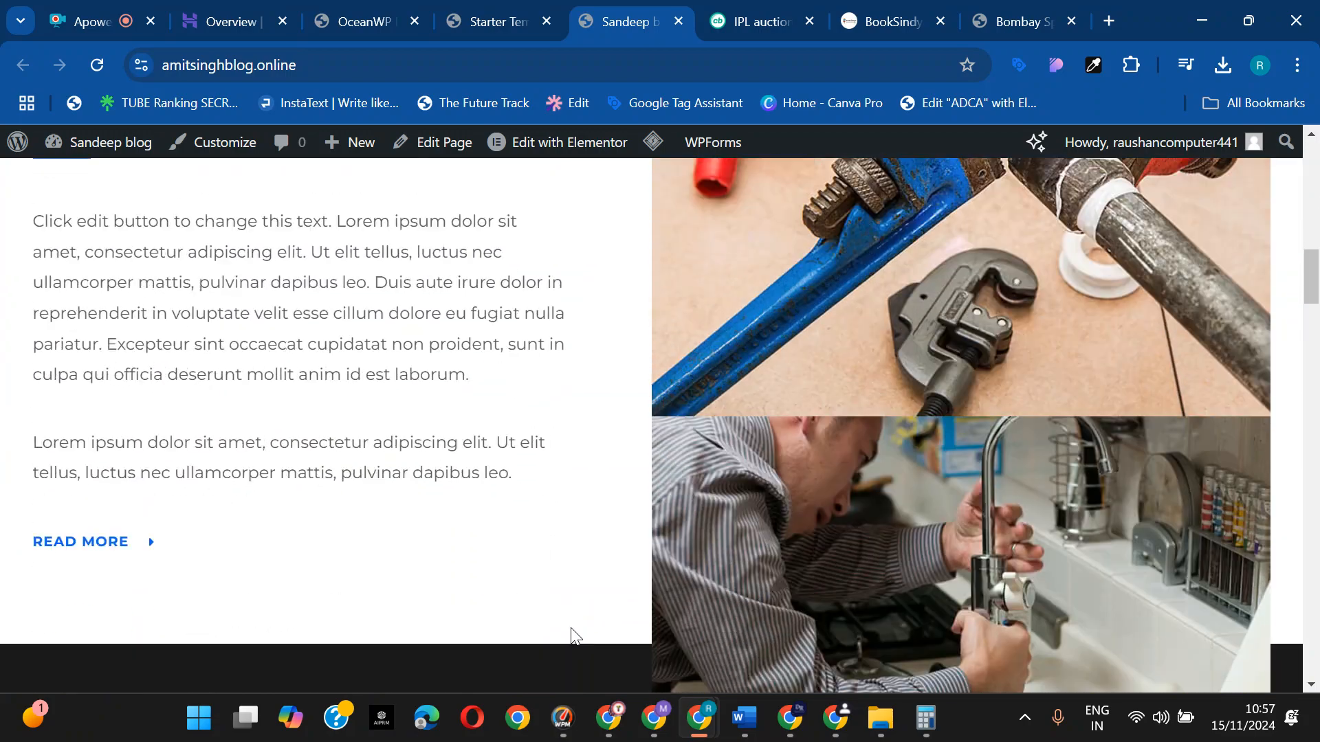
scroll(568, 641, down, 10)
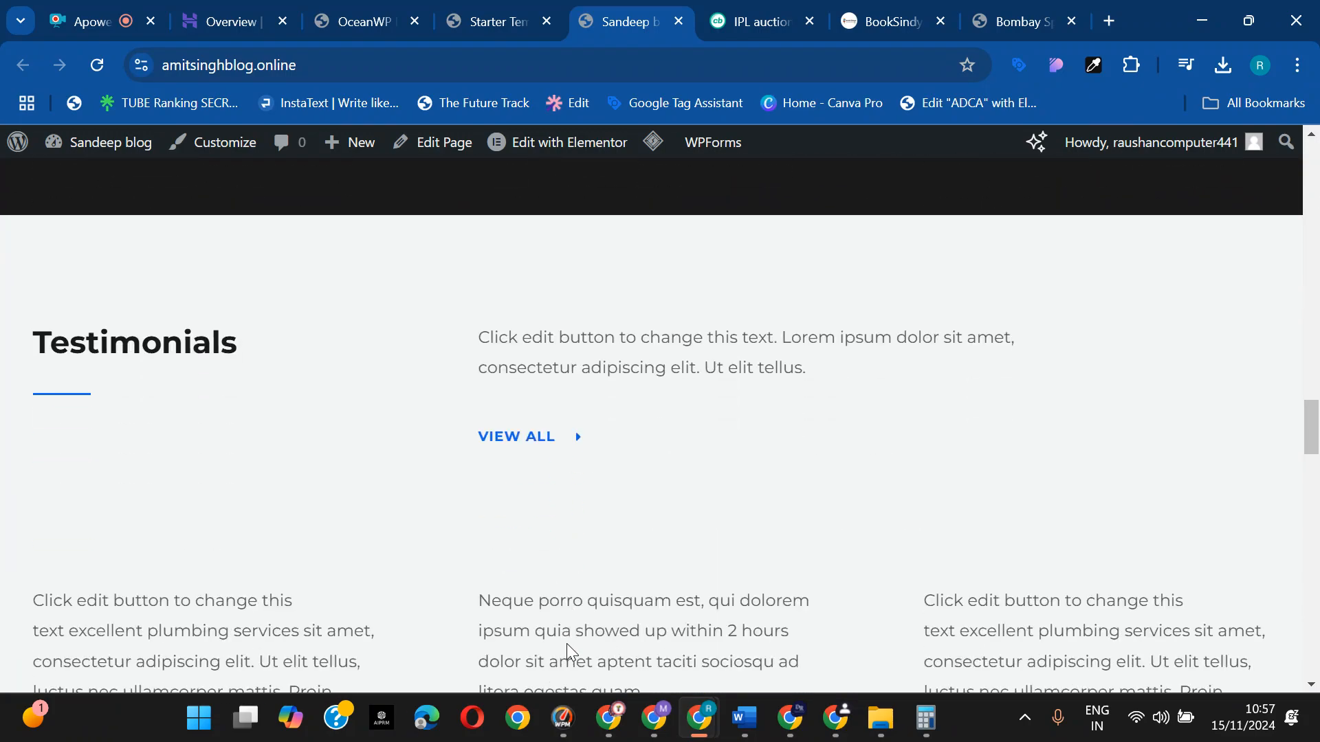
scroll(567, 643, up, 10)
scroll(571, 652, up, 15)
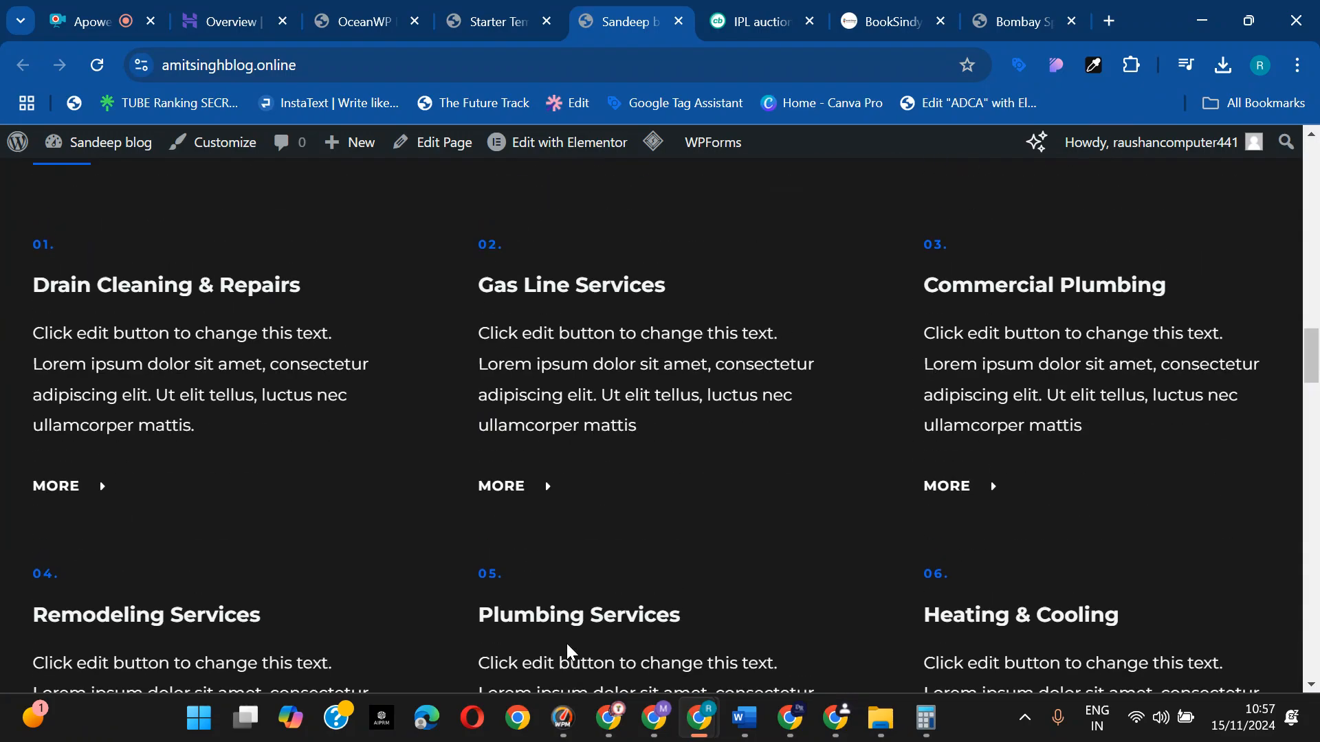
scroll(568, 652, up, 3)
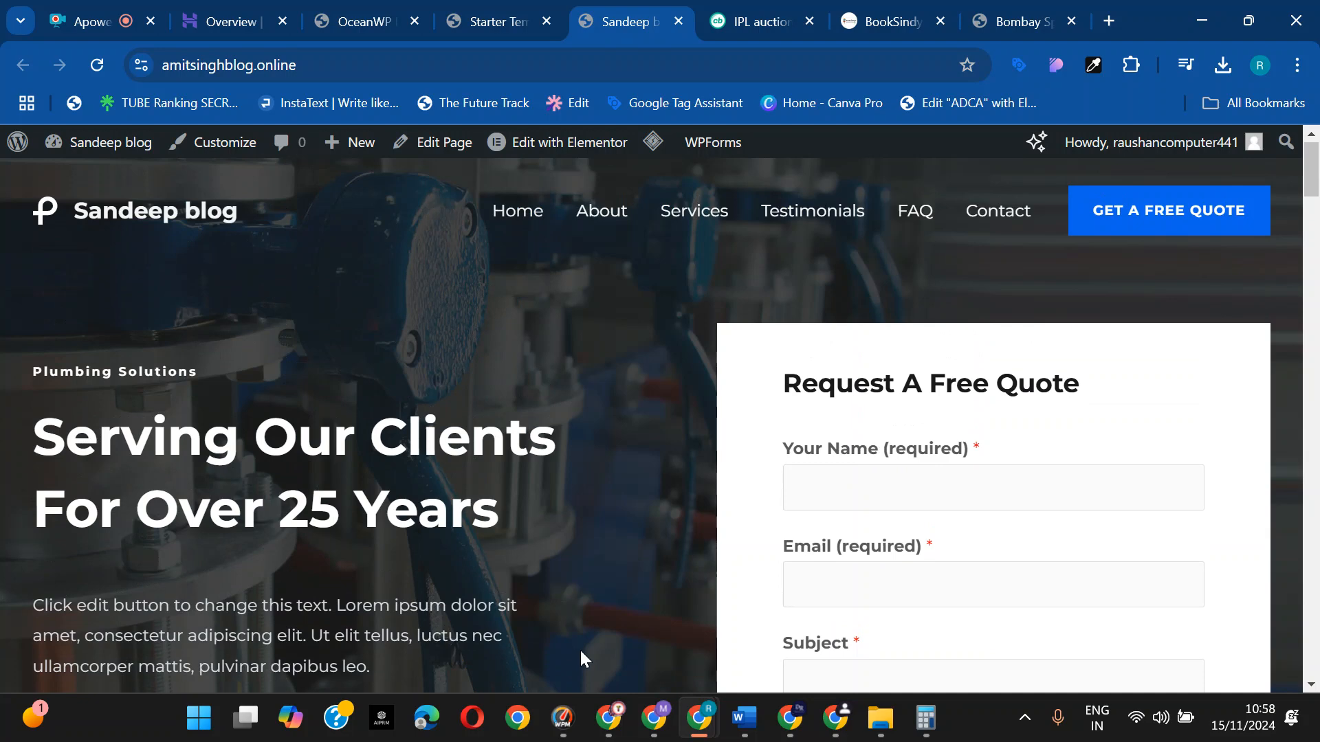
scroll(564, 672, down, 10)
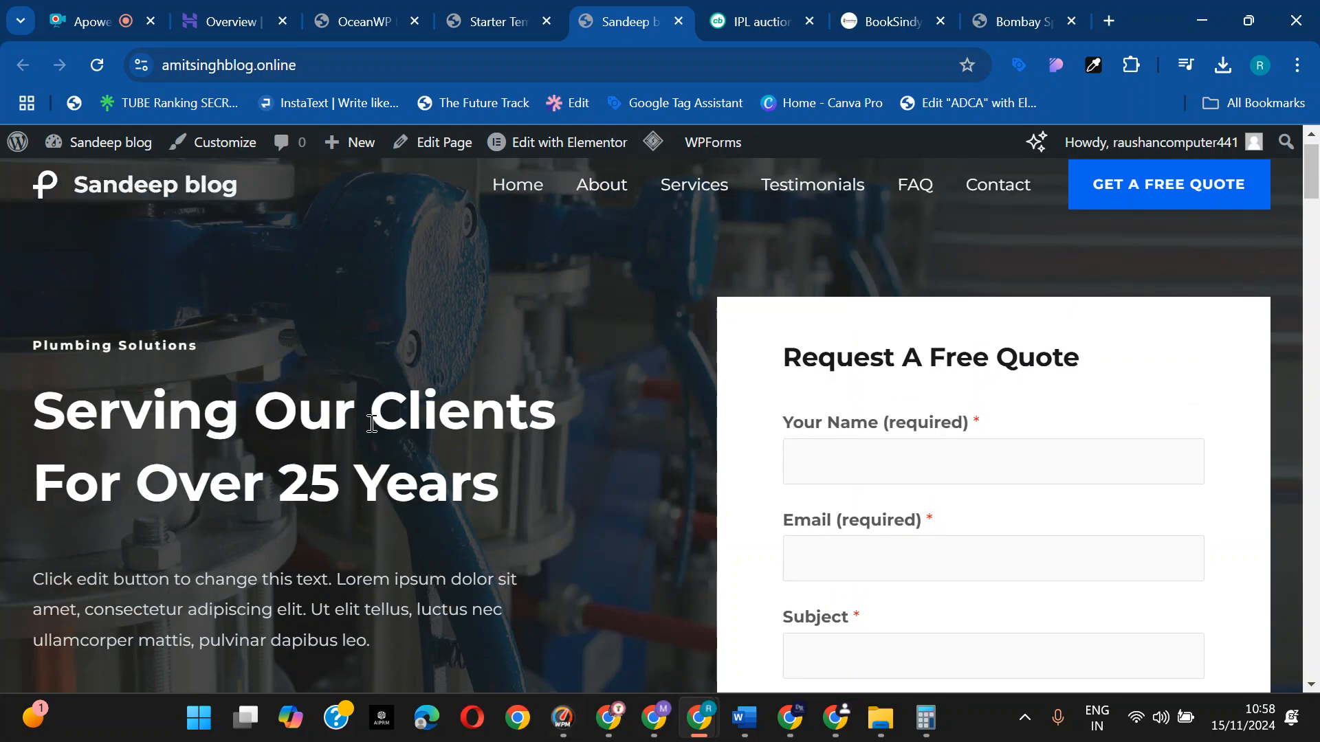
scroll(366, 442, up, 12)
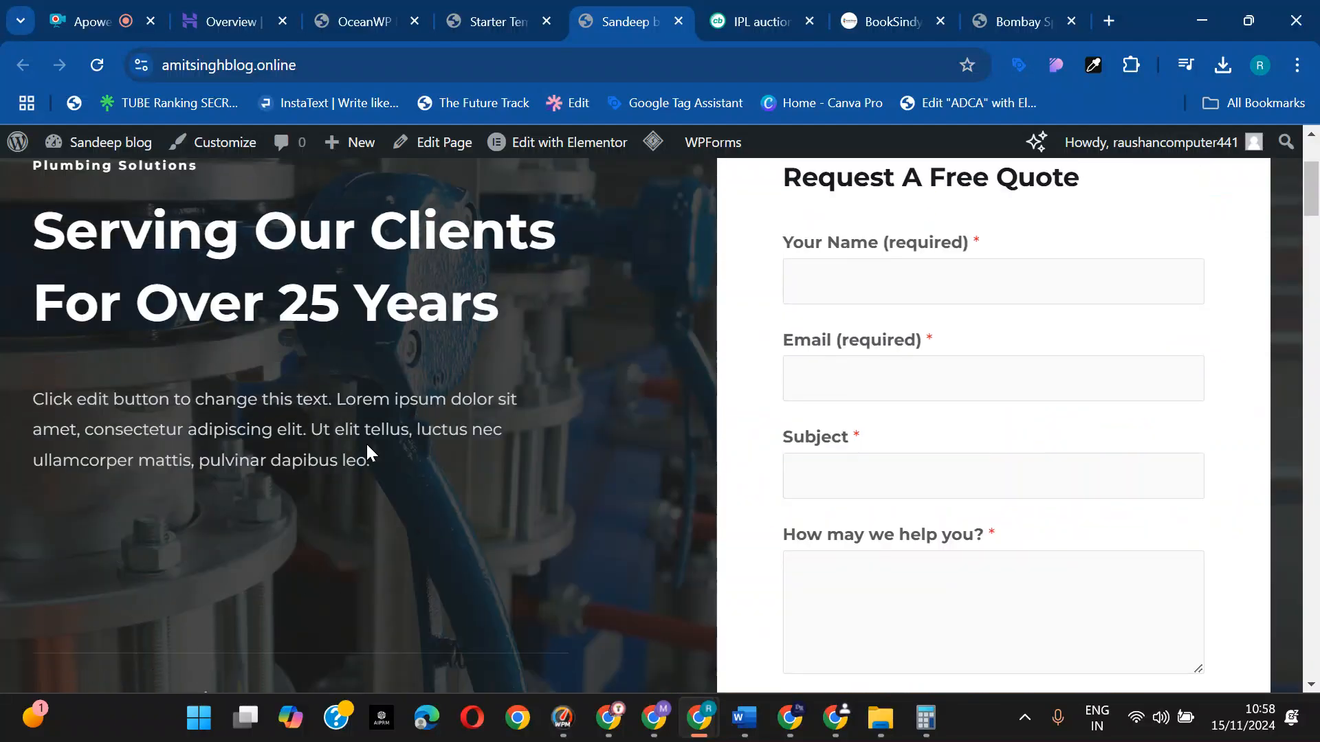
scroll(363, 445, down, 6)
scroll(360, 450, up, 6)
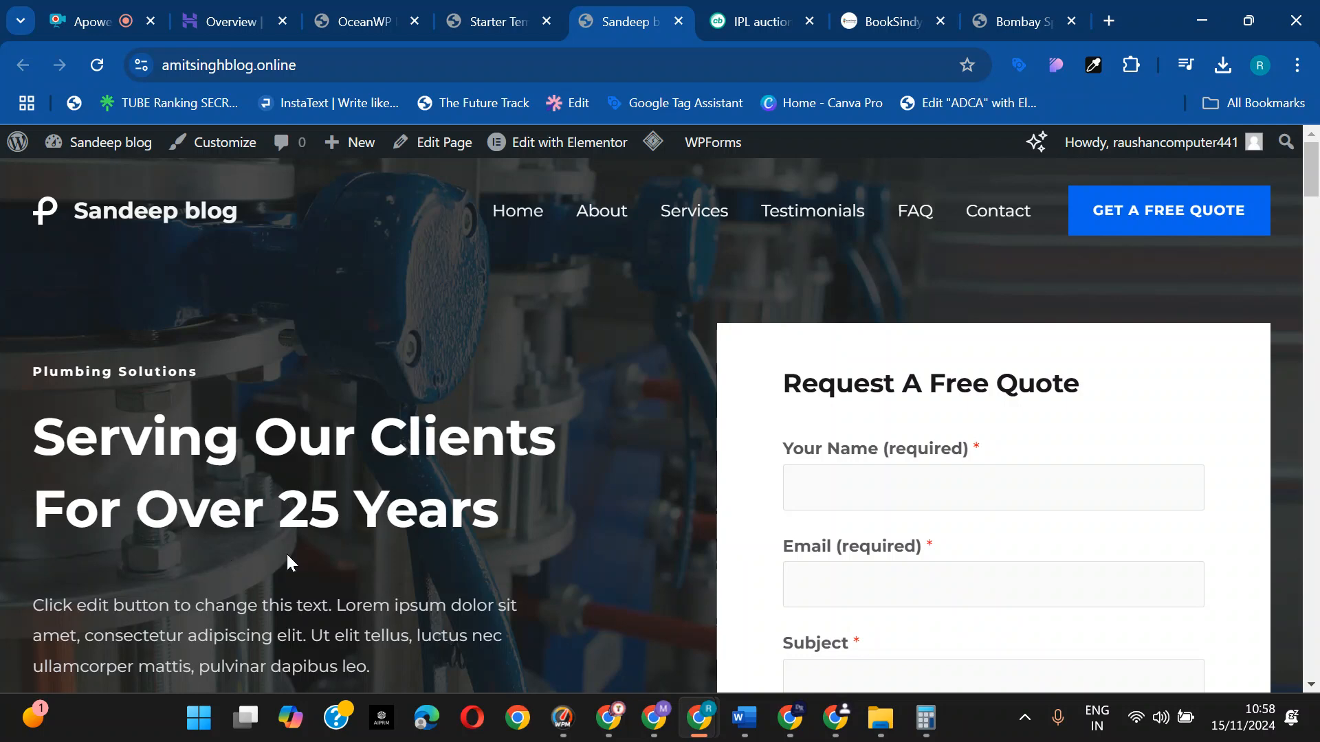
scroll(391, 441, down, 1)
scroll(392, 441, up, 1)
scroll(344, 389, down, 10)
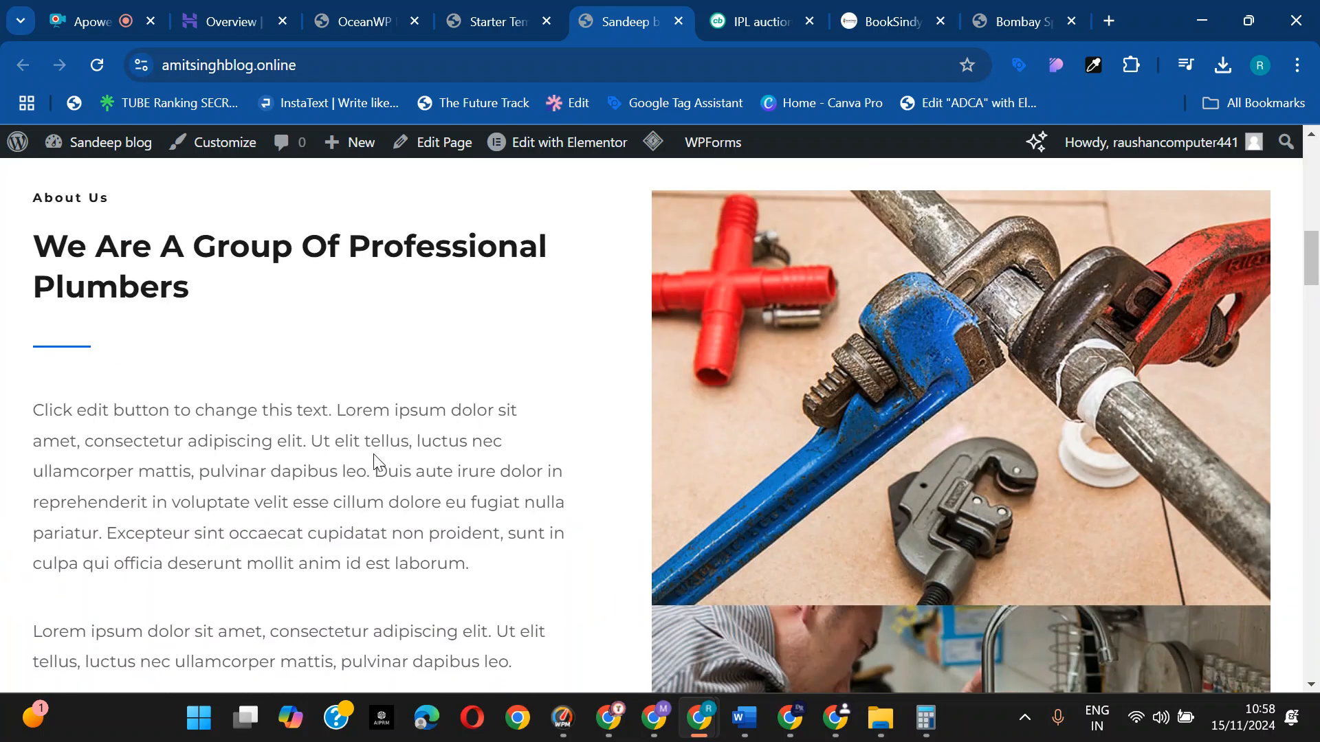
scroll(377, 462, up, 10)
- Return to the WordPress dashboard, open the list of all pages and move every imported page to the Trash
mouse_move(103, 143)
click(106, 177)
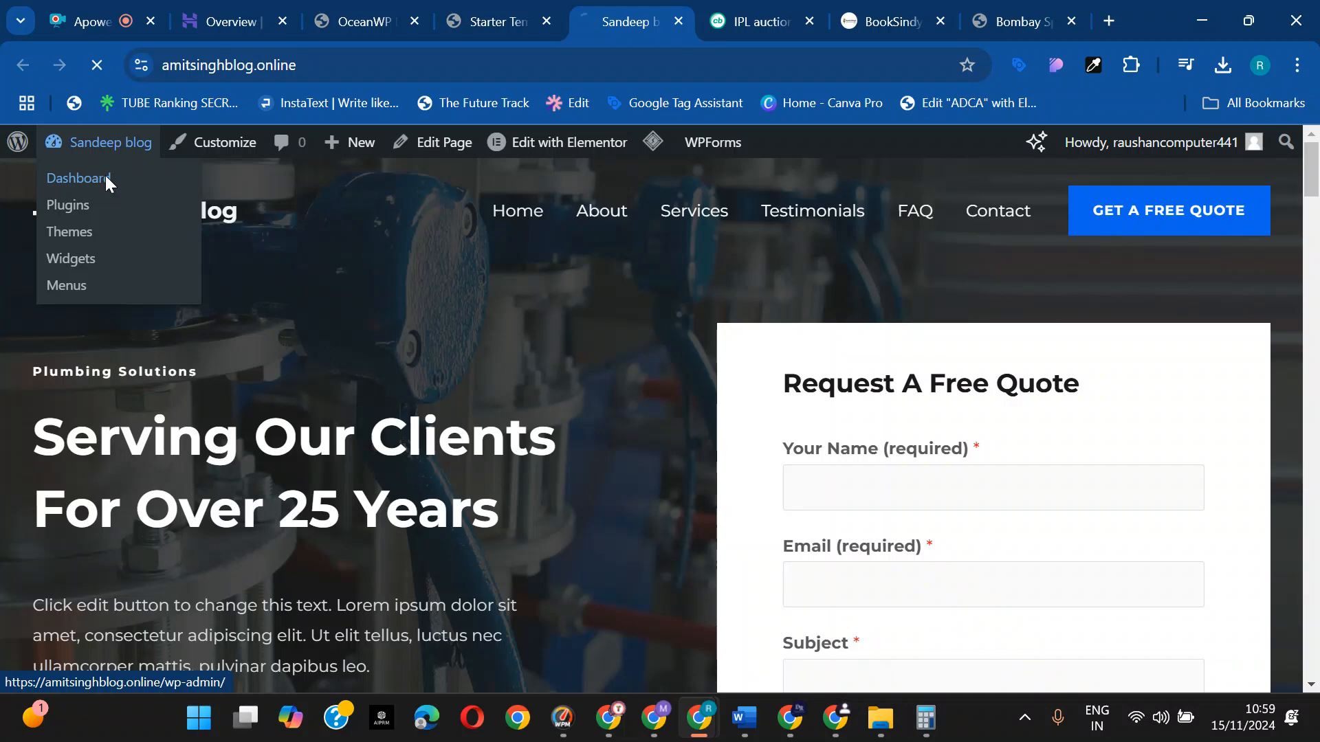
scroll(95, 377, down, 2)
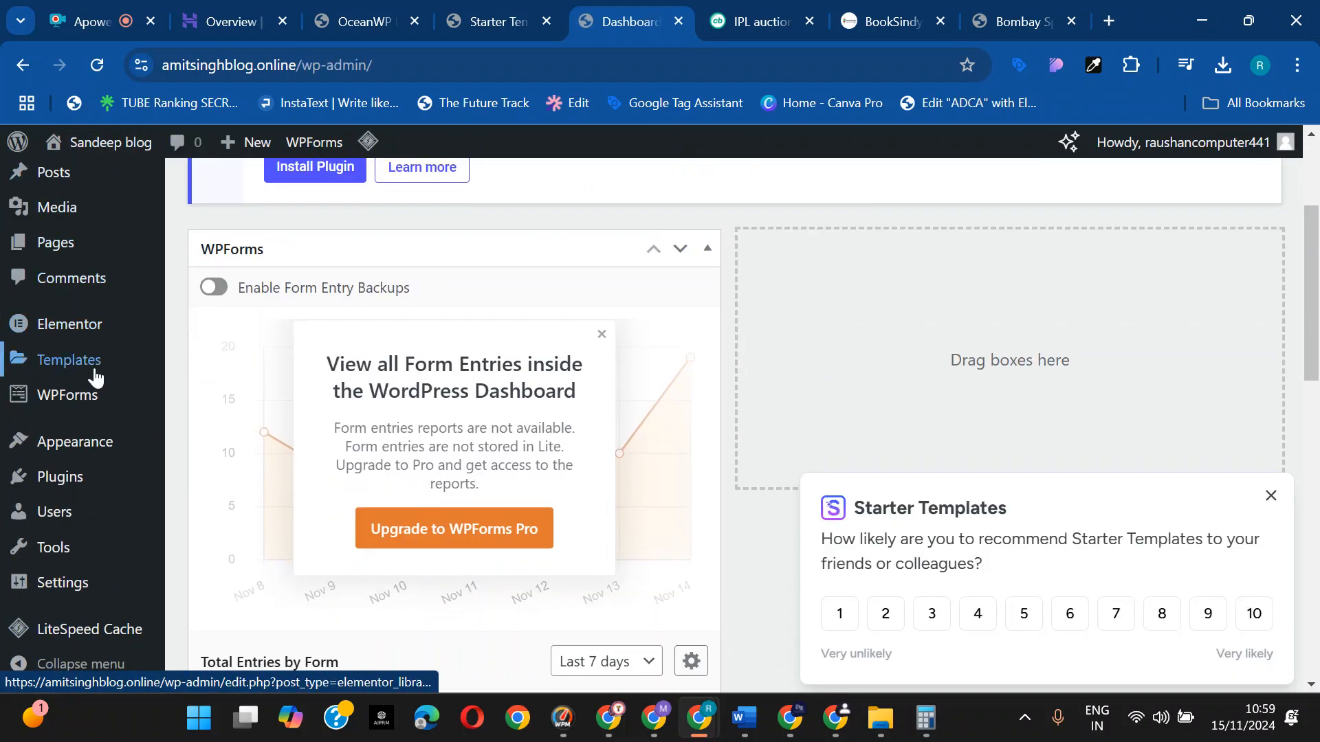
scroll(95, 377, up, 2)
click(246, 346)
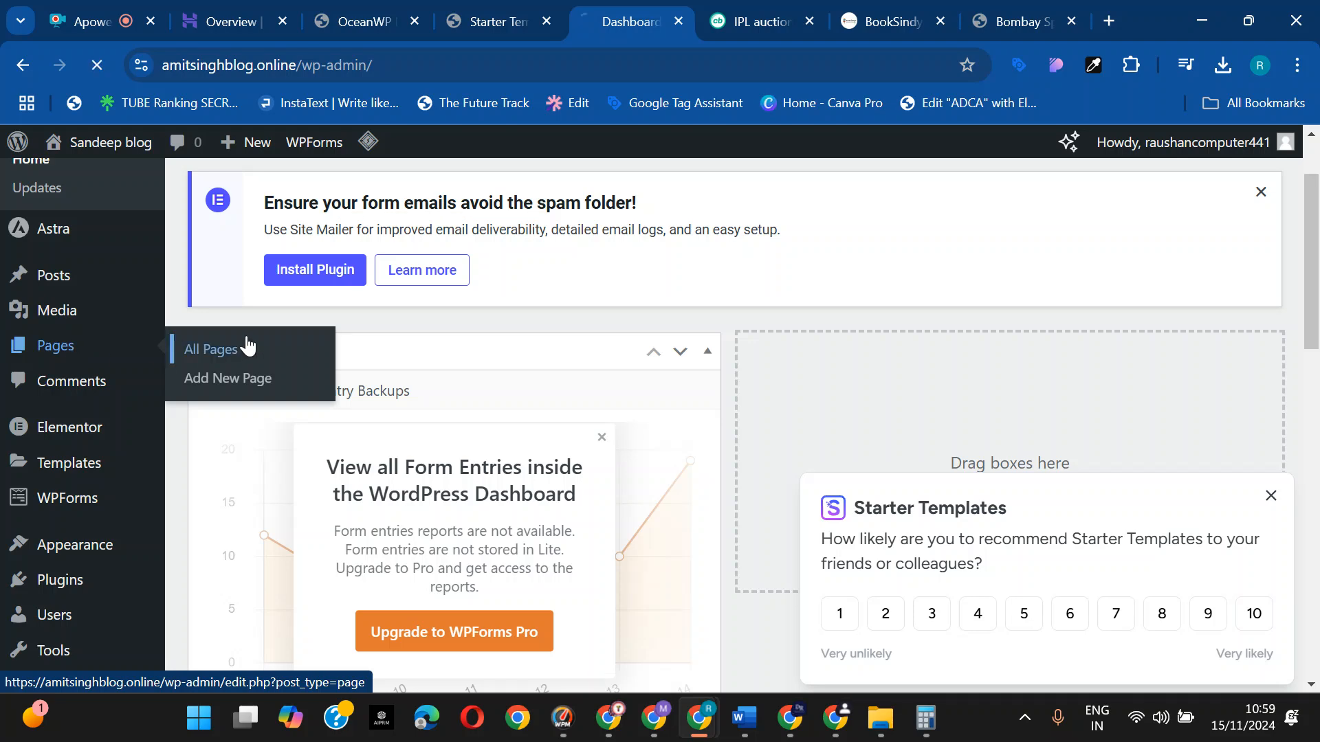
scroll(198, 298, down, 2)
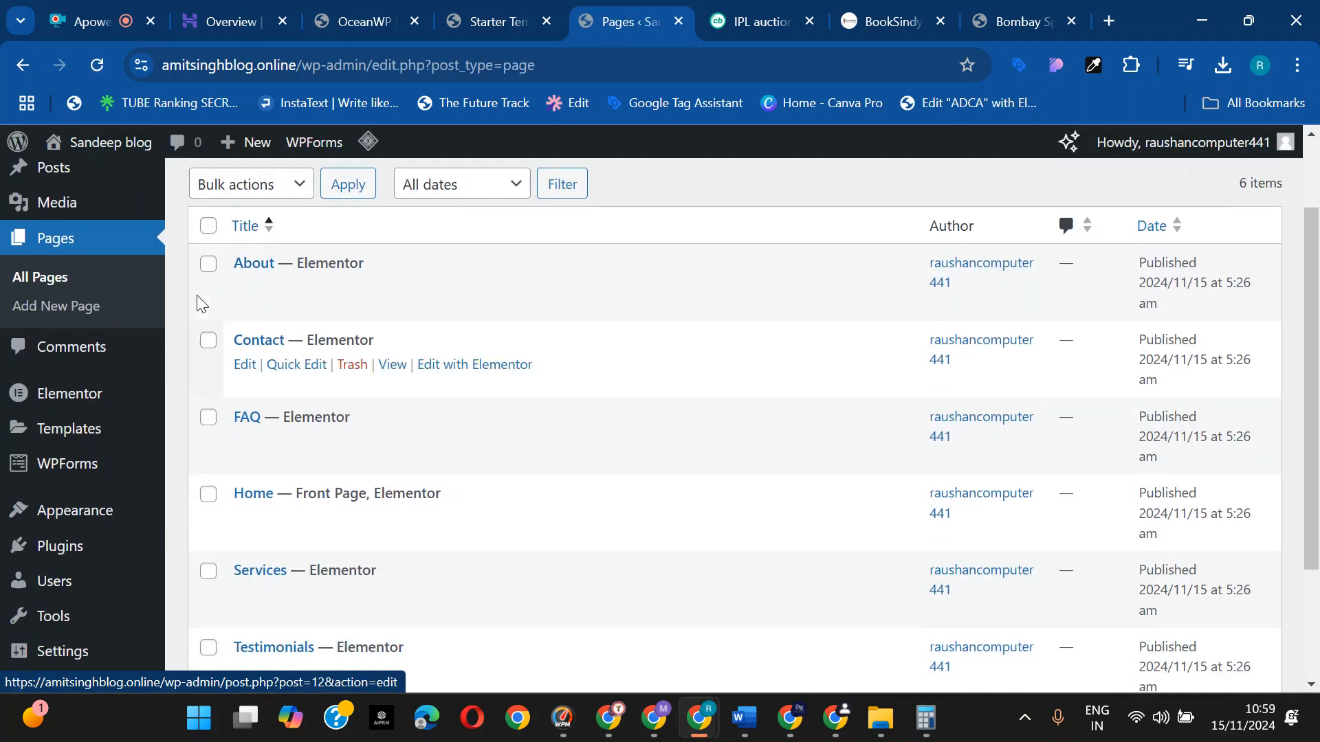
click(209, 227)
click(235, 184)
click(237, 268)
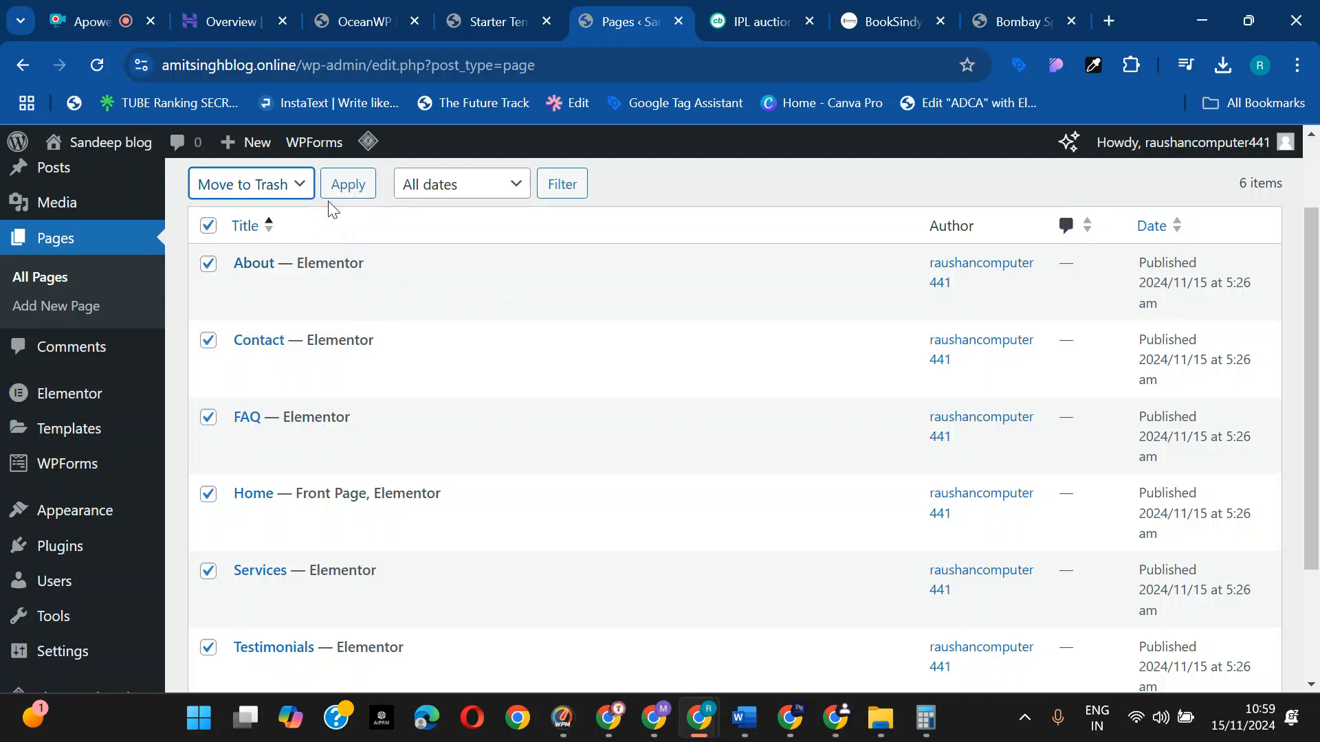
click(348, 184)
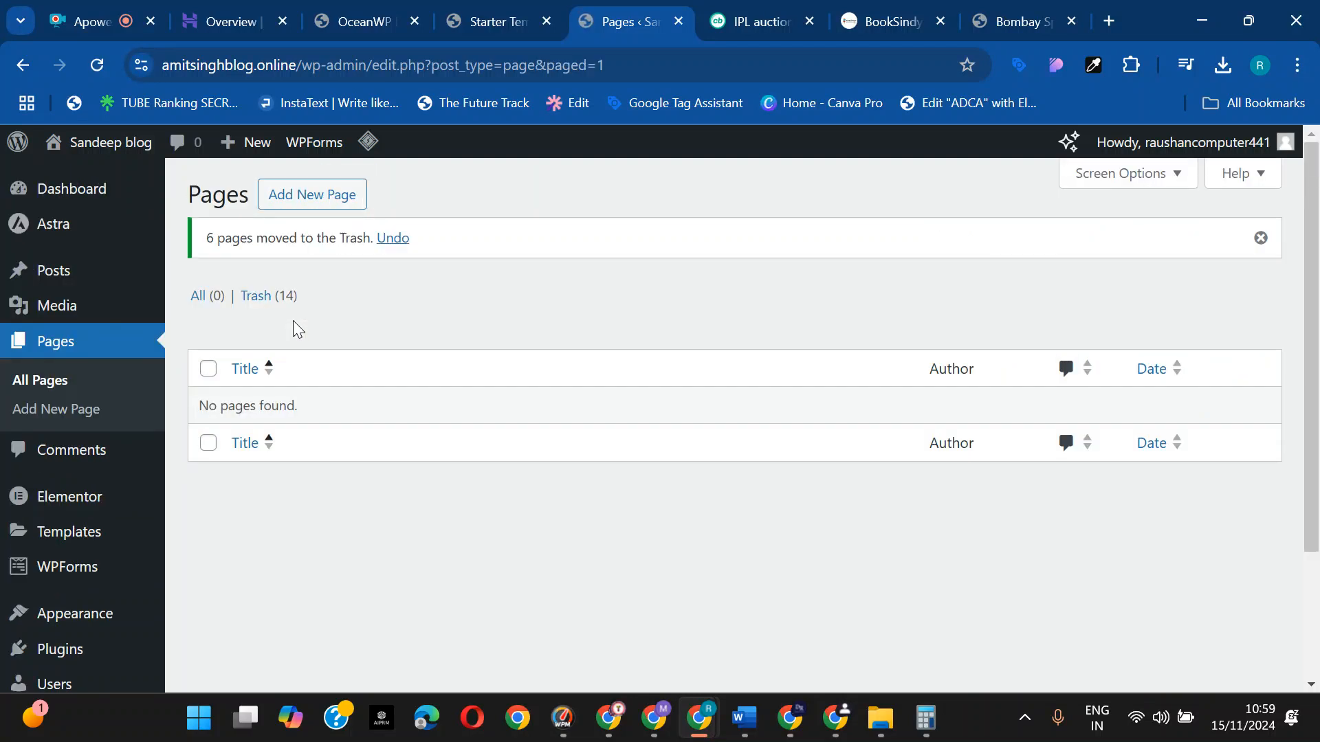
- Open the list of all posts to check for imported demo posts
mouse_move(71, 275)
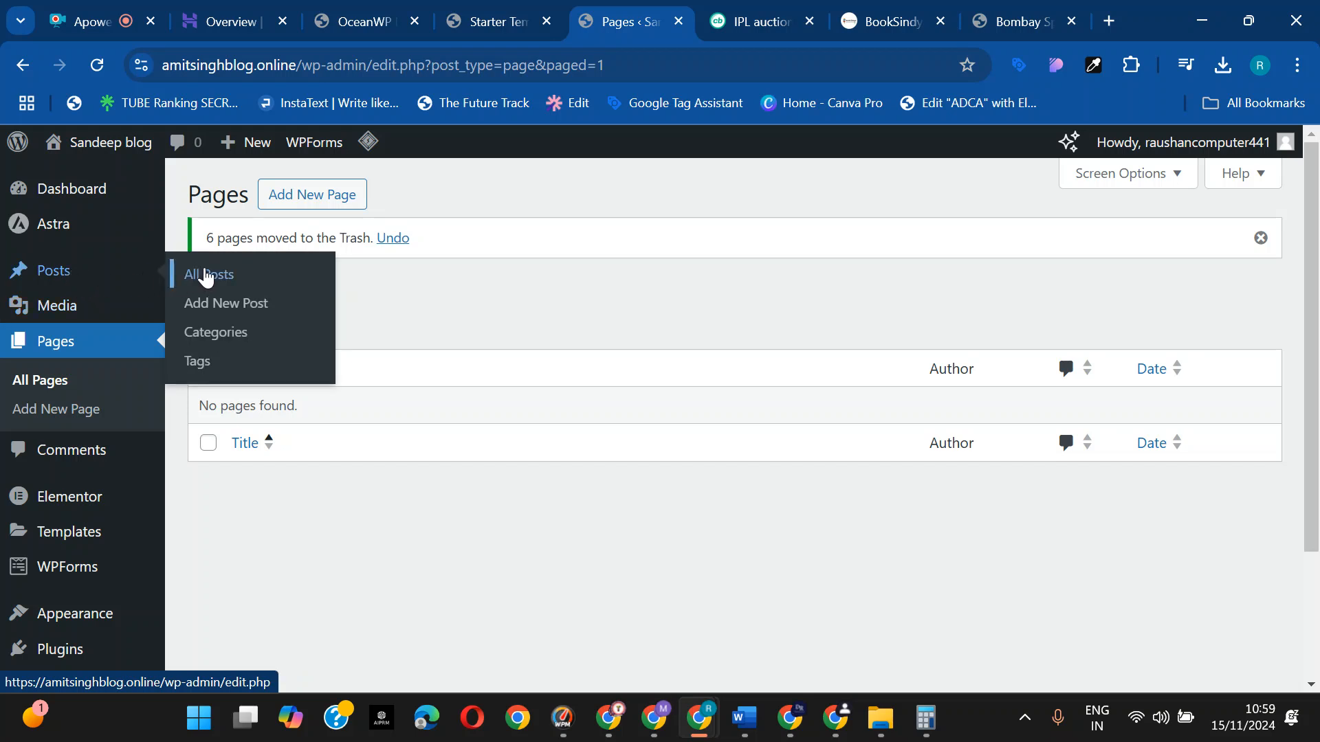
click(205, 276)
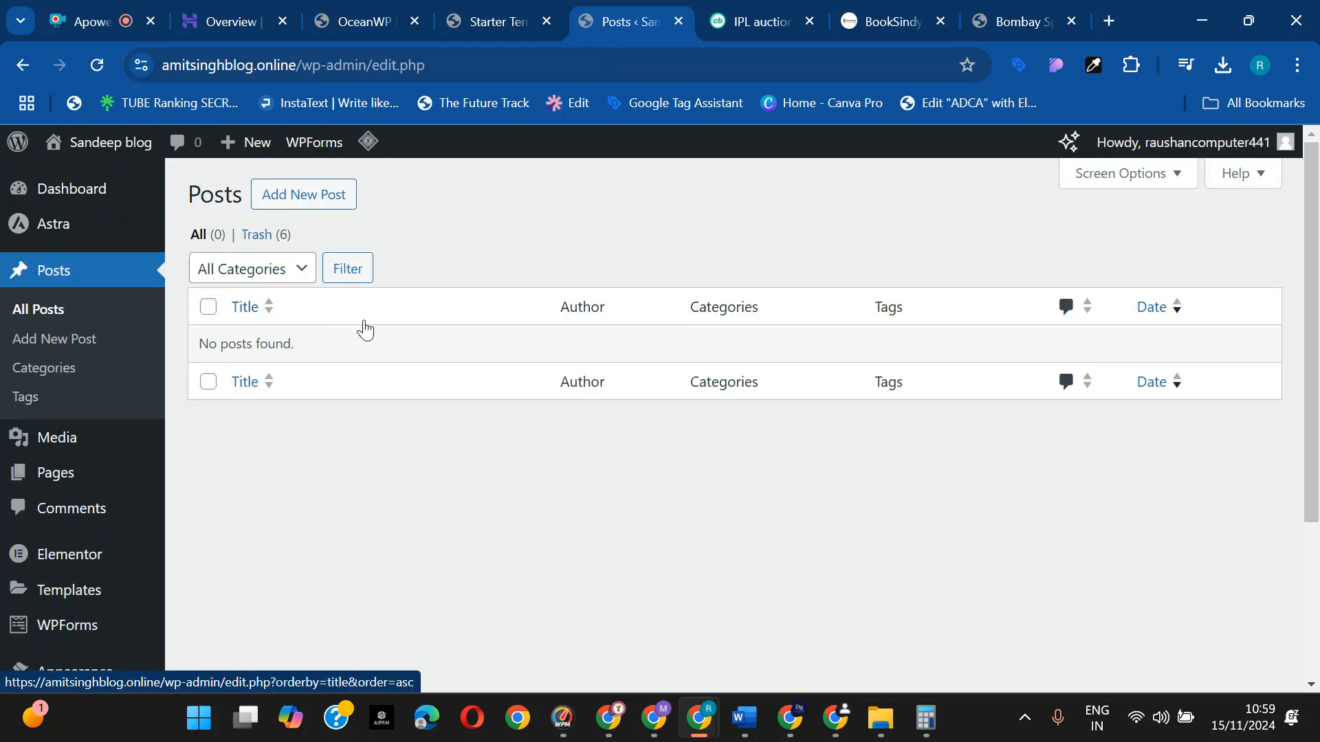
mouse_move(82, 472)
- In the installed plugins list, bulk-deactivate Elementor, Ocean Social Sharing, Starter Templates and WPForms Lite
scroll(85, 468, down, 1)
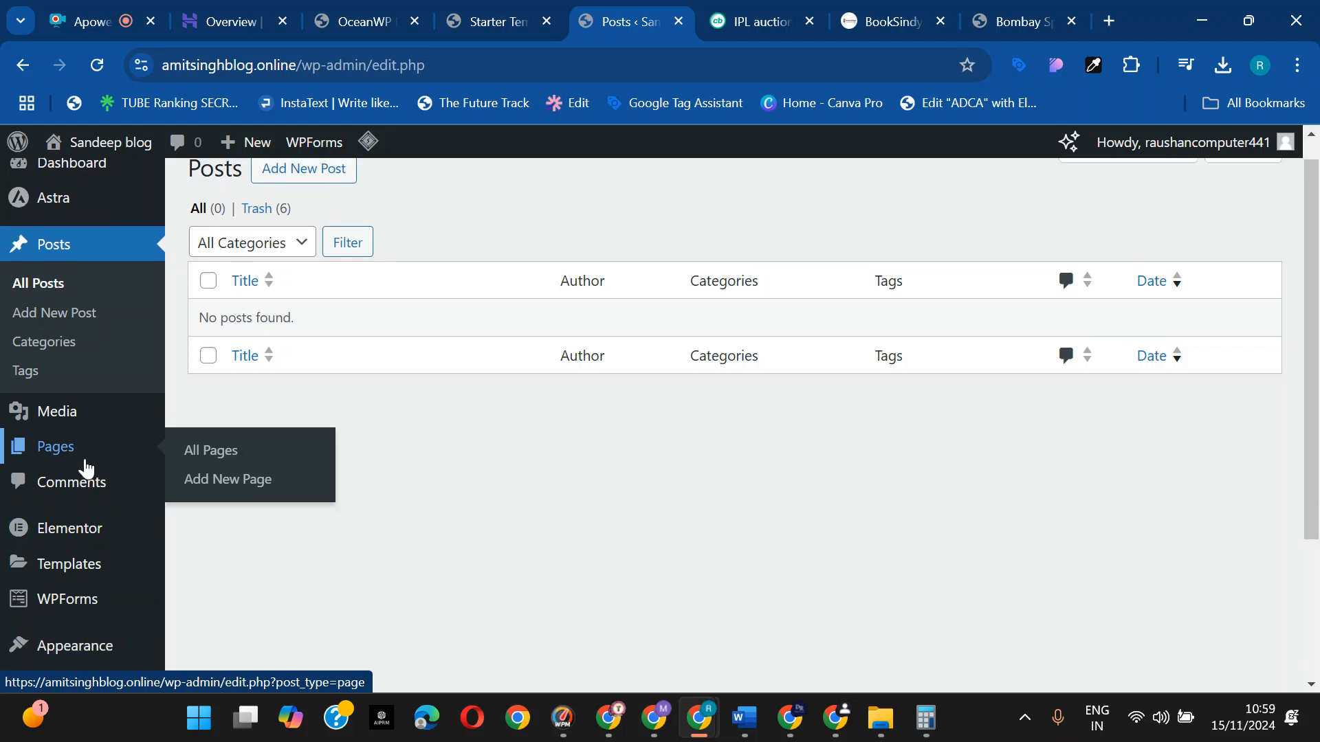
mouse_move(94, 591)
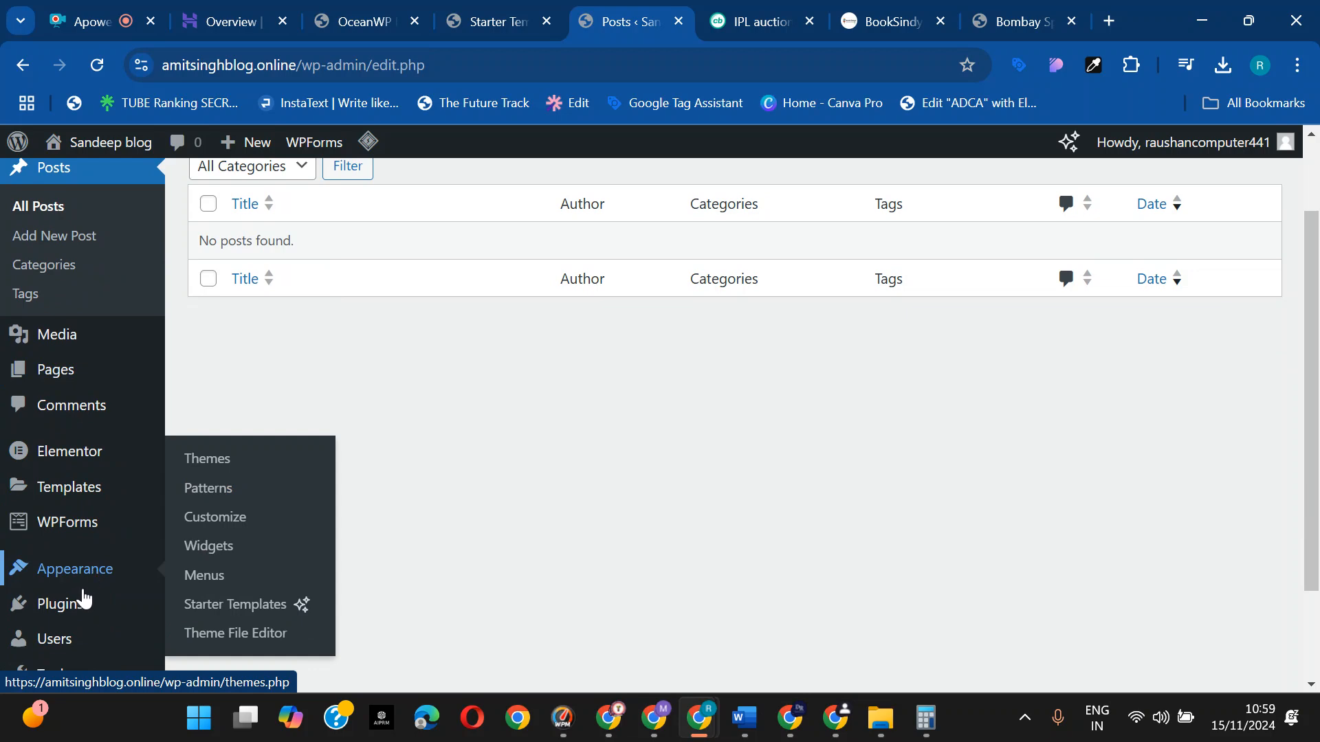
click(218, 581)
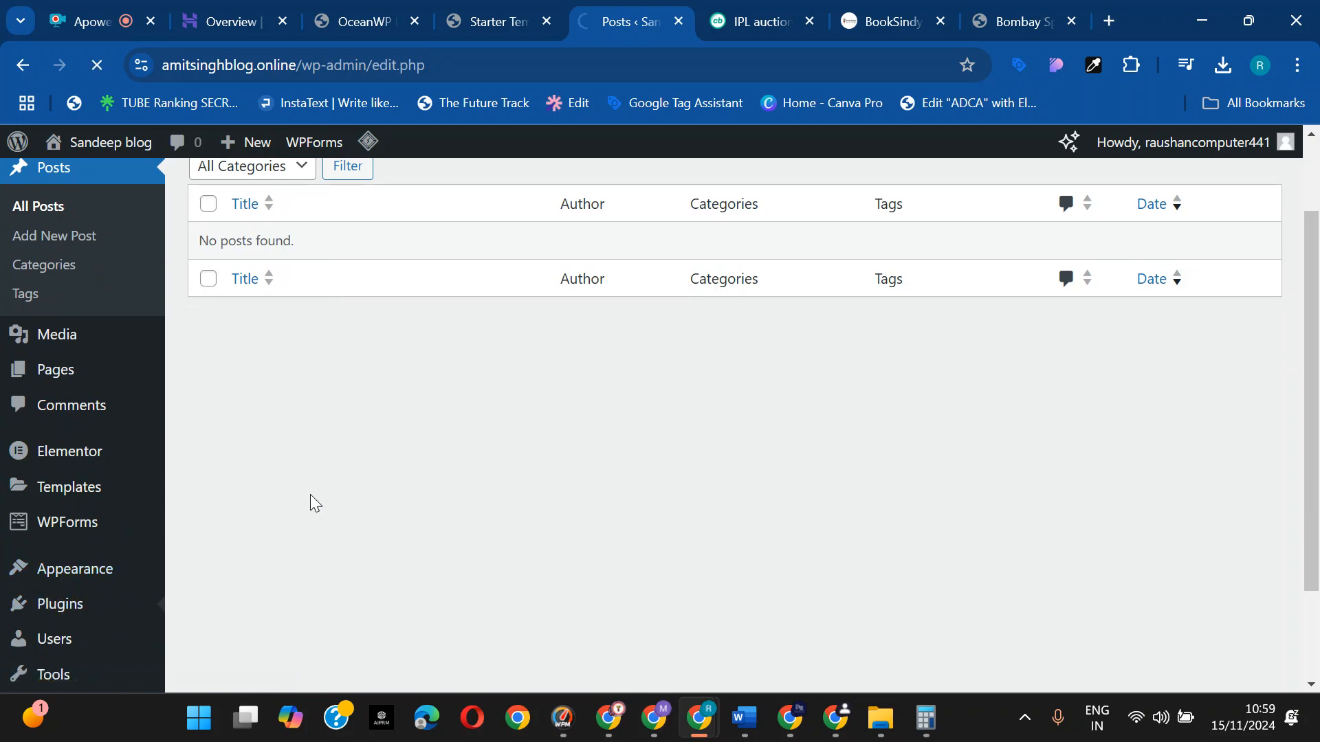
scroll(382, 426, down, 3)
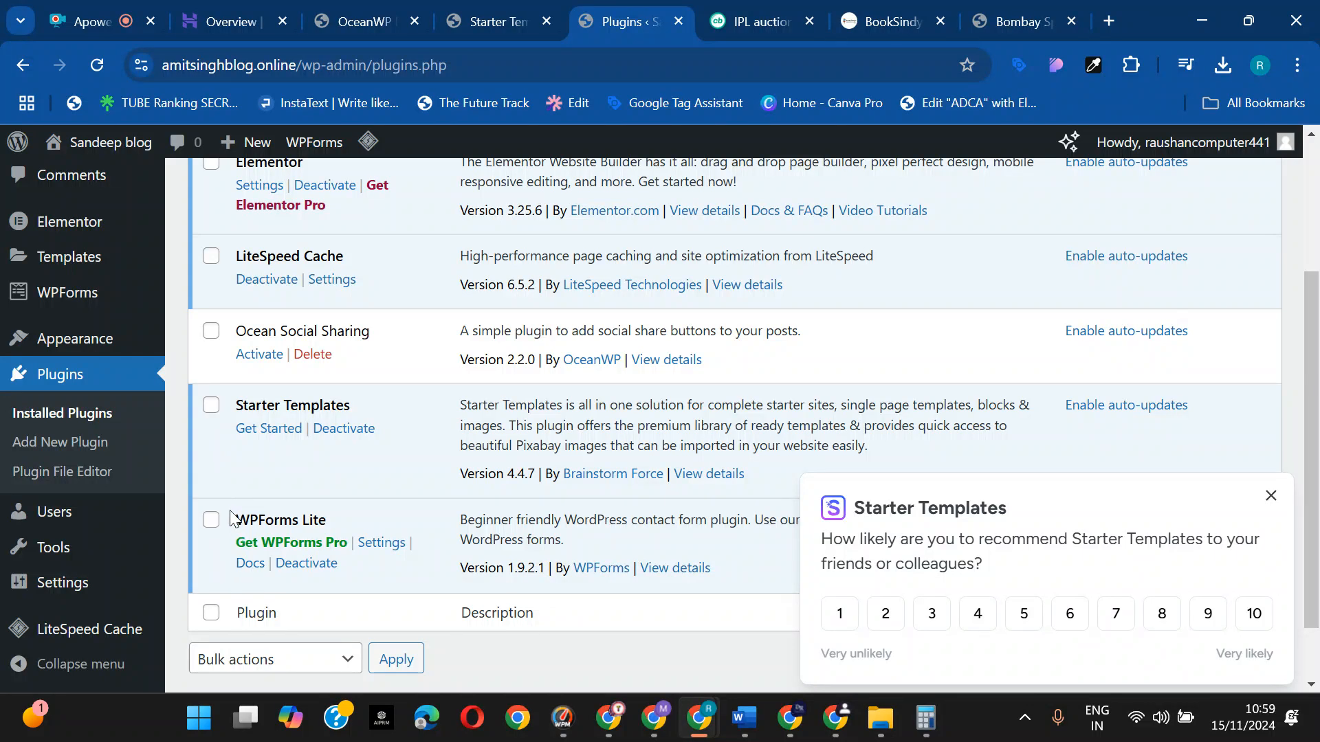
click(211, 520)
click(211, 406)
click(211, 330)
scroll(213, 260, up, 1)
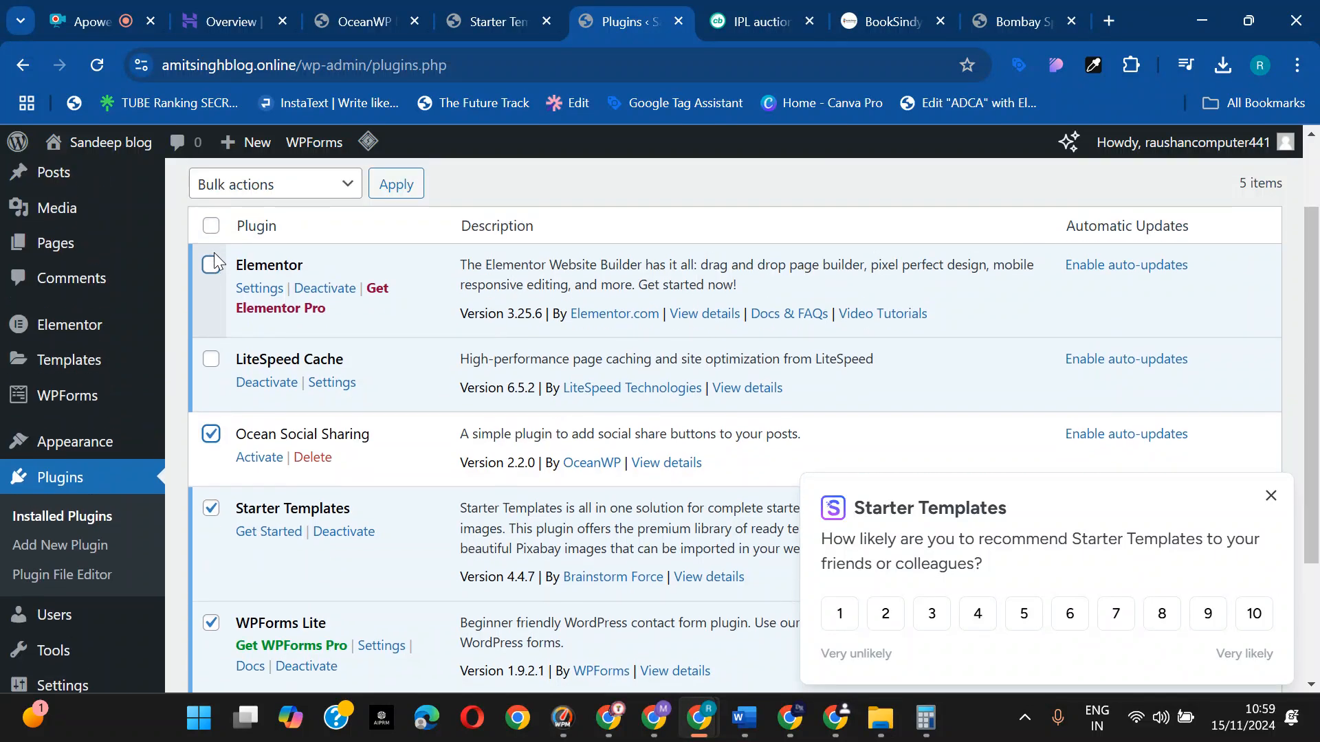
click(211, 264)
click(237, 199)
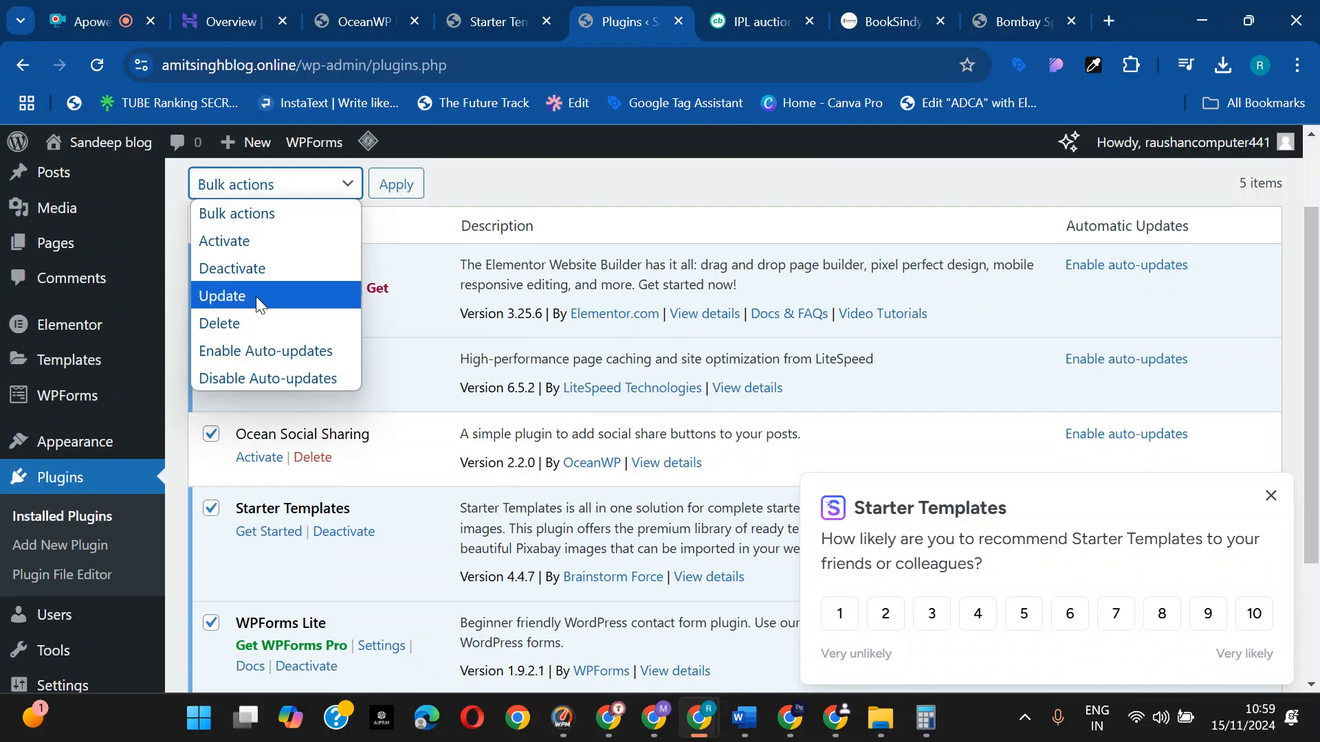
click(260, 269)
click(396, 184)
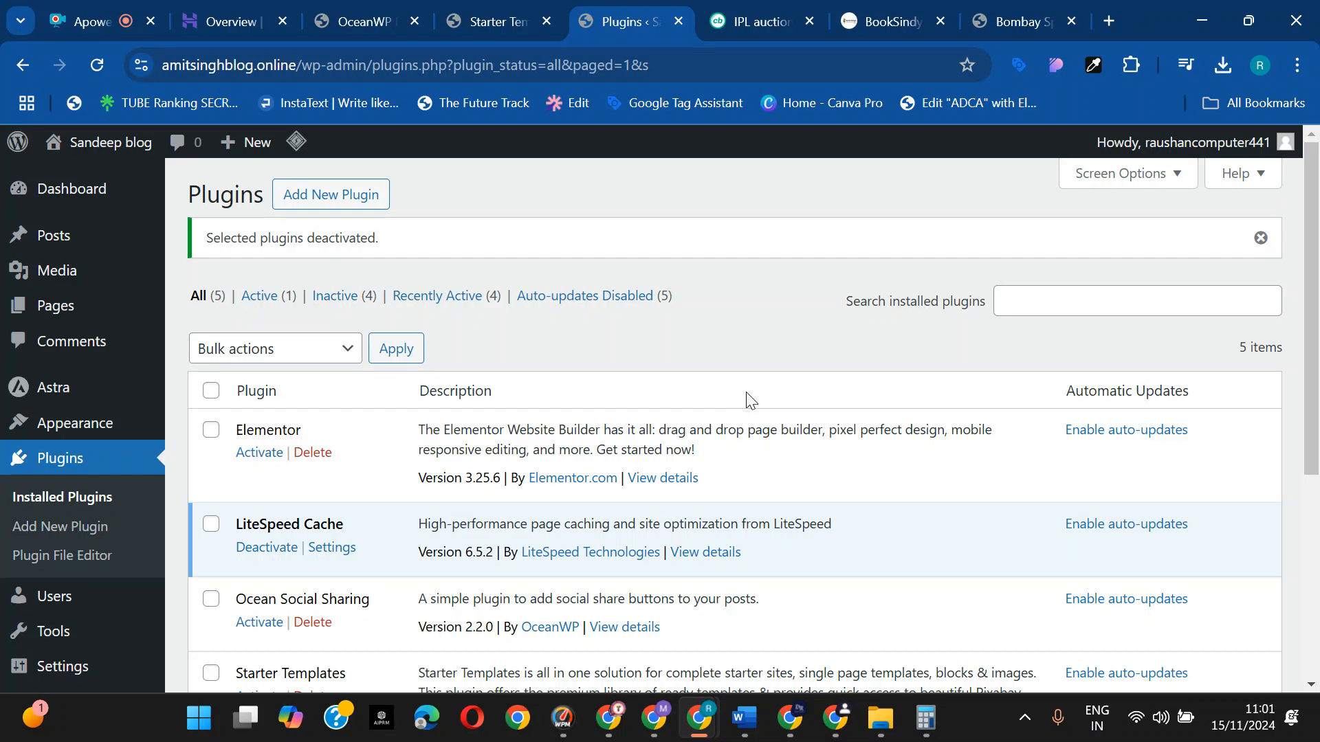
- Select all installed plugins and bulk-delete them, removing the inactive Elementor, Ocean Social Sharing, Starter Templates and WPForms Lite with their data
scroll(711, 403, down, 2)
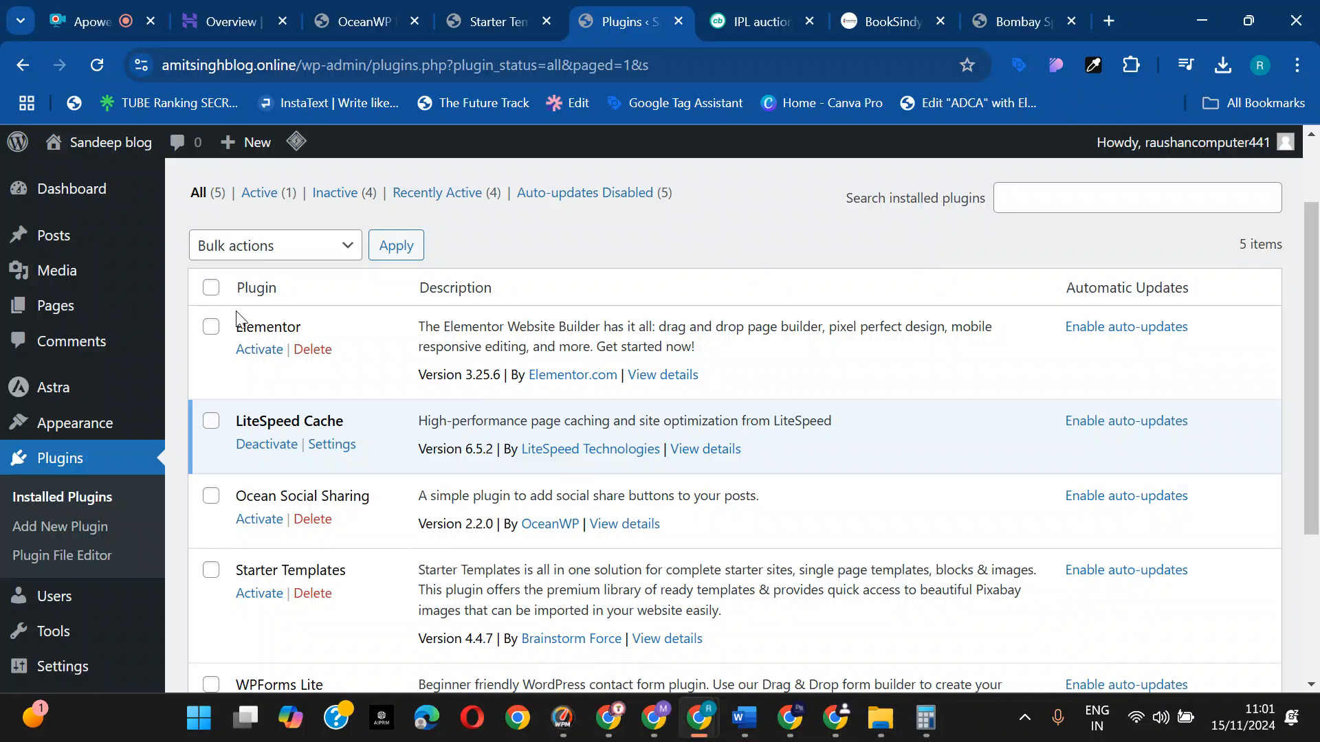
click(212, 288)
click(272, 245)
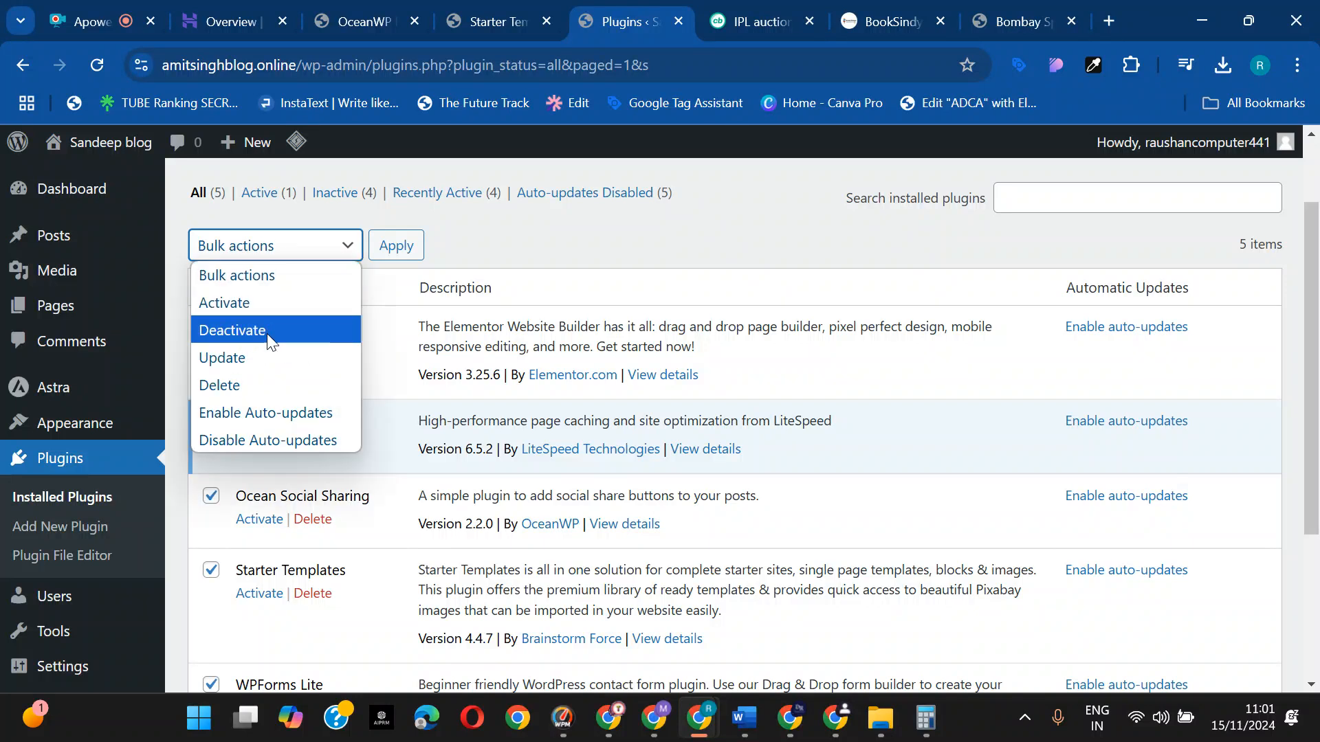
click(259, 382)
click(394, 247)
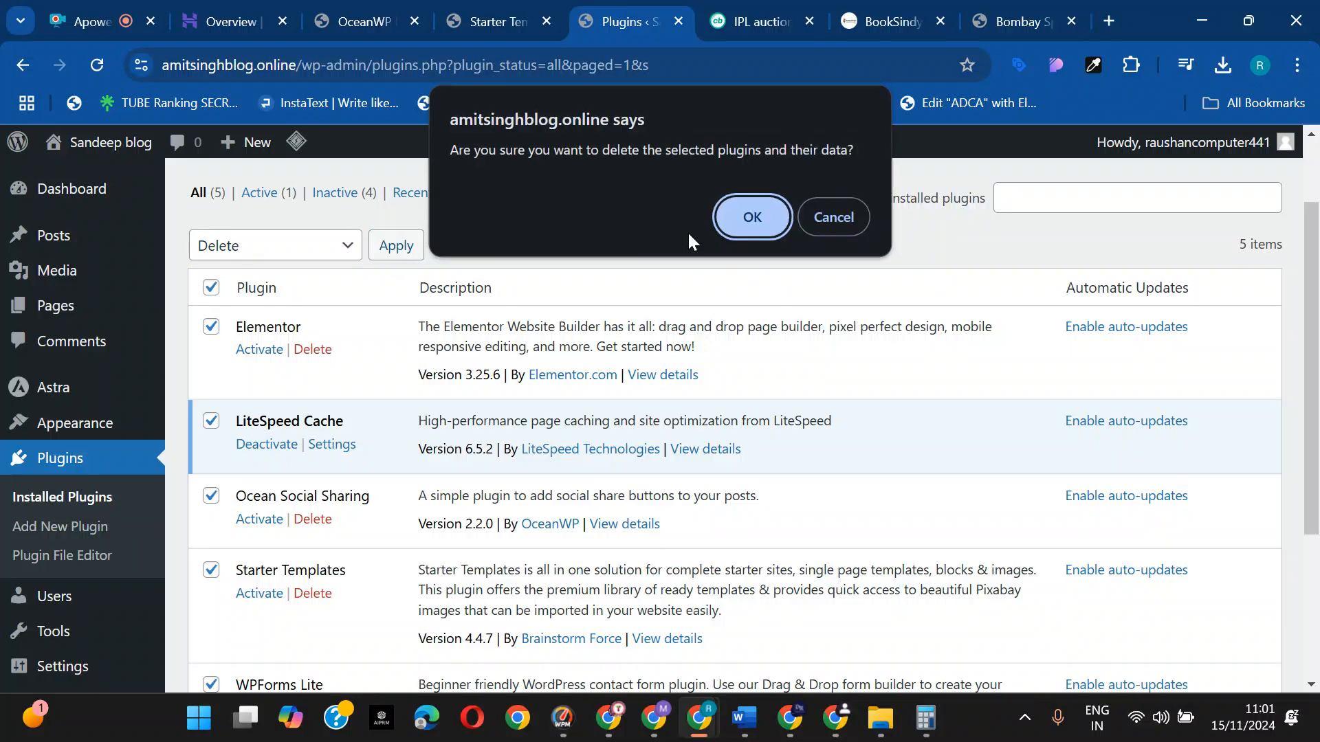
click(719, 218)
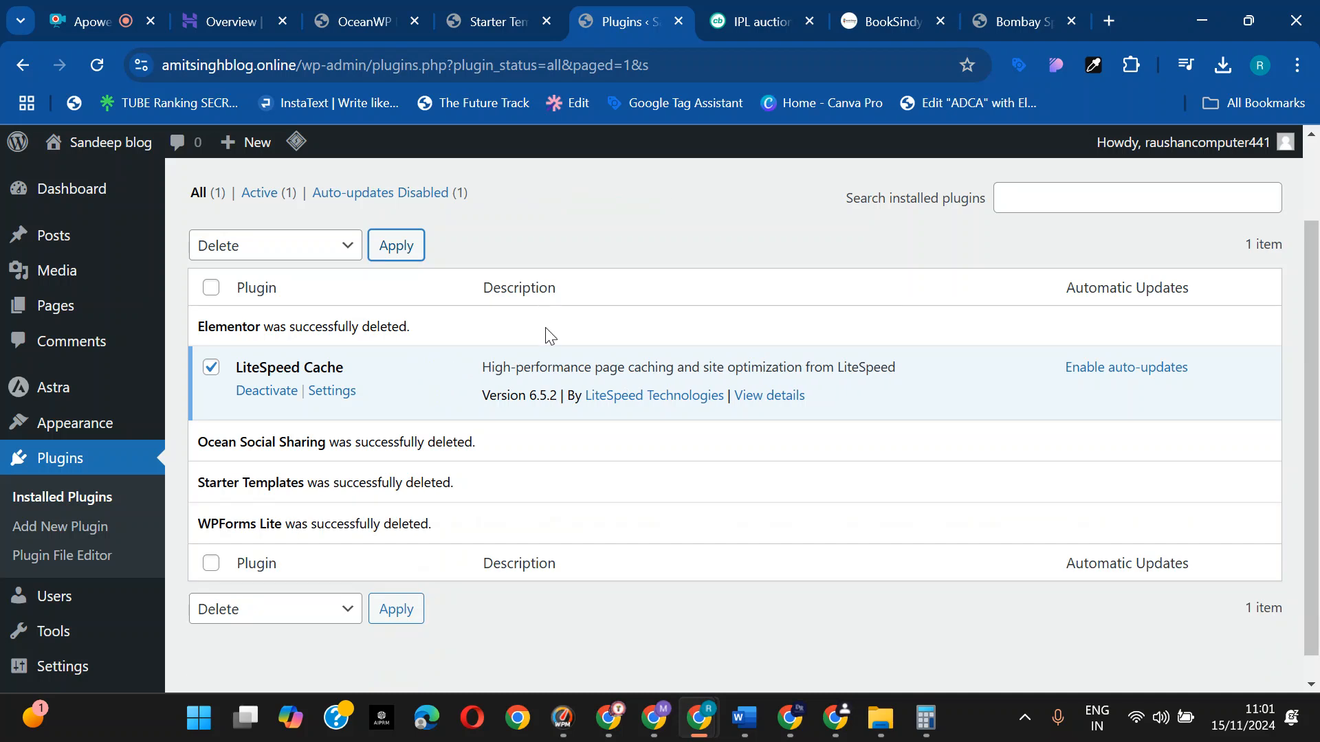
- Visit the live site and check what is left on its home page after the cleanup
mouse_move(136, 146)
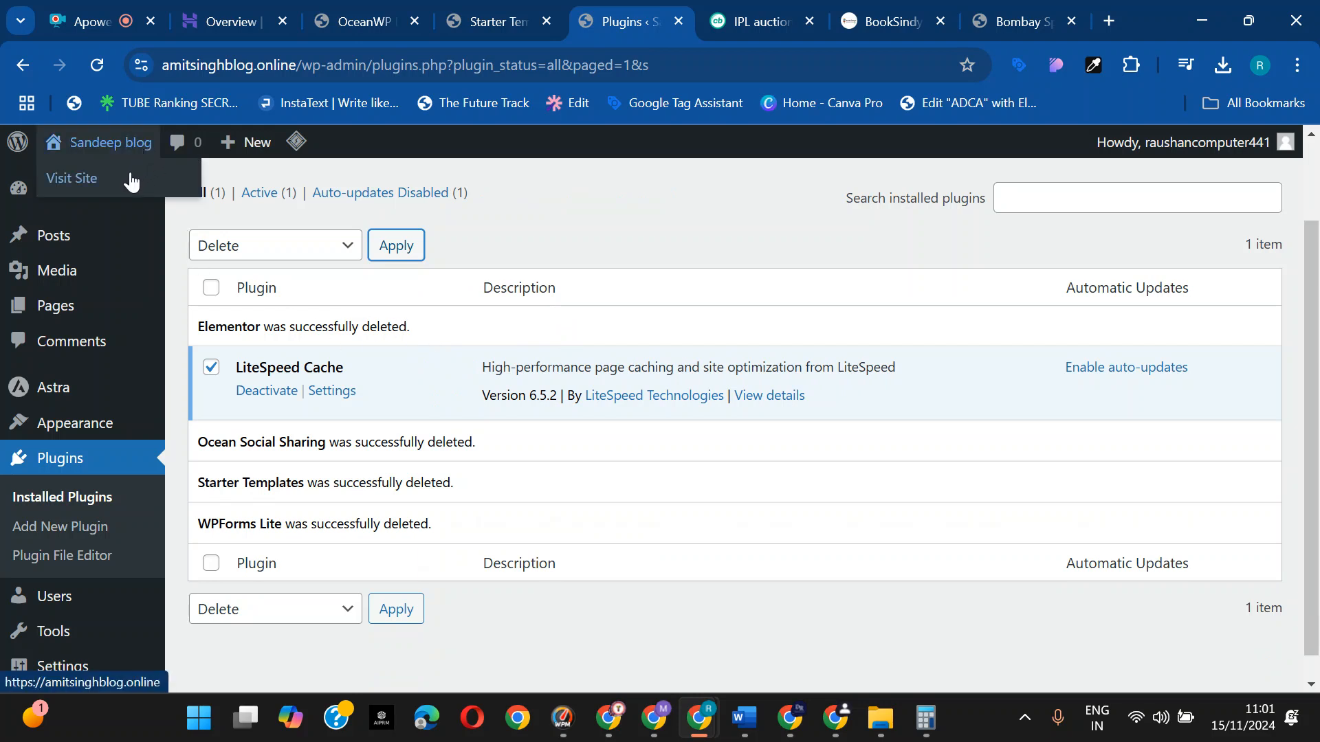
click(133, 177)
scroll(885, 375, down, 5)
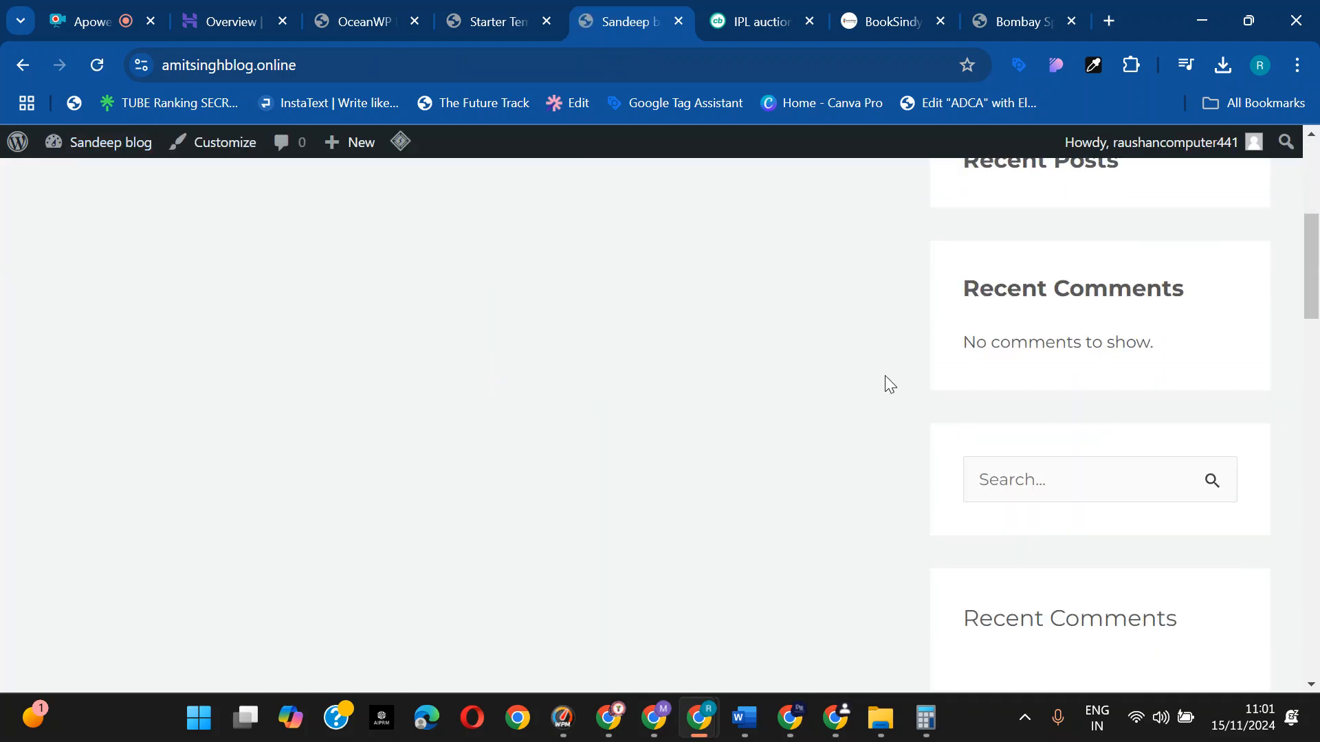
scroll(856, 358, up, 5)
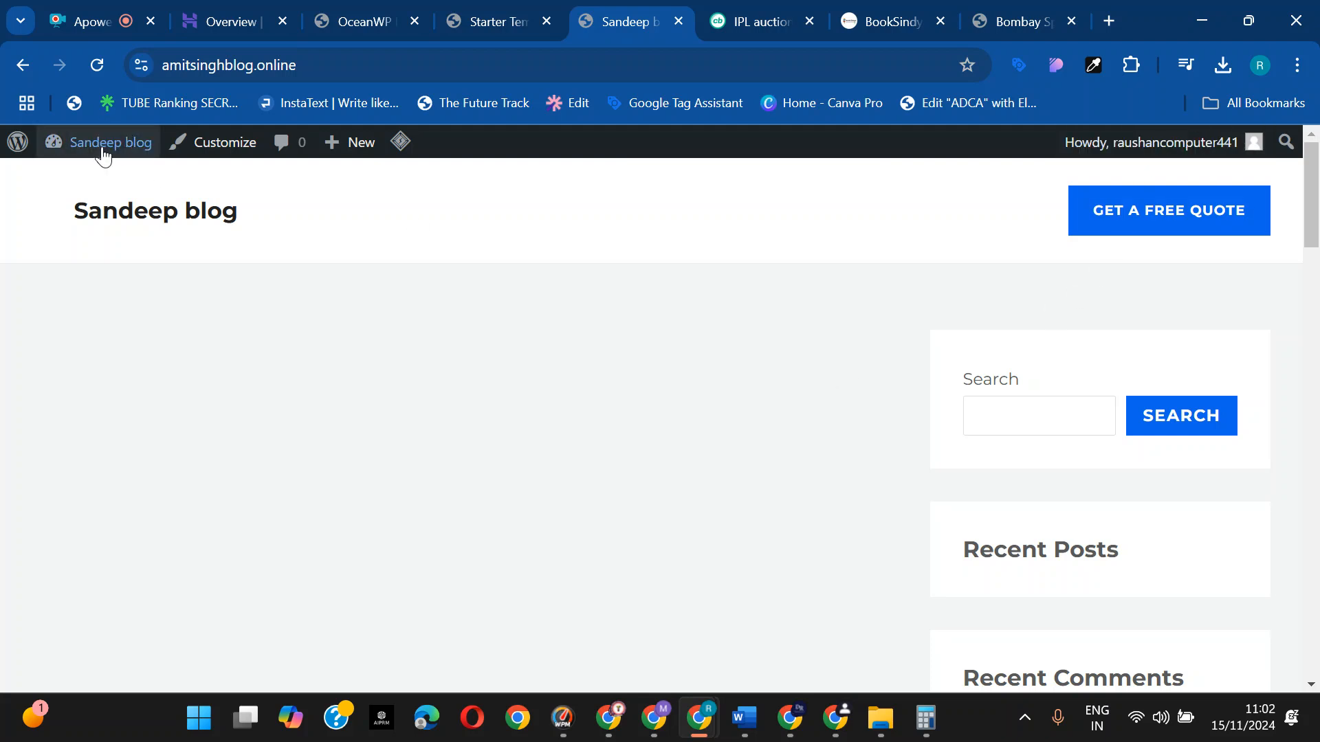
- Return to the WordPress dashboard and bring up the Astra theme's options
mouse_move(103, 144)
click(88, 180)
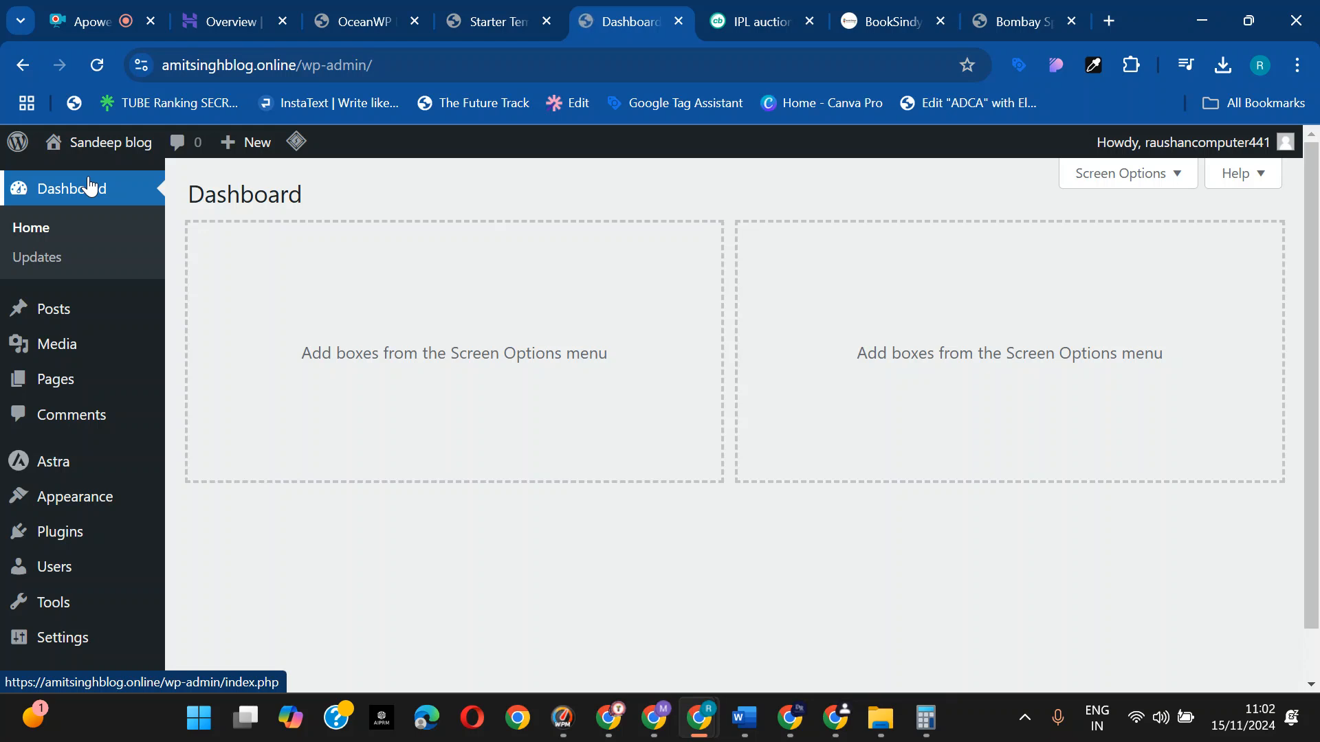
scroll(86, 371, down, 1)
mouse_move(95, 421)
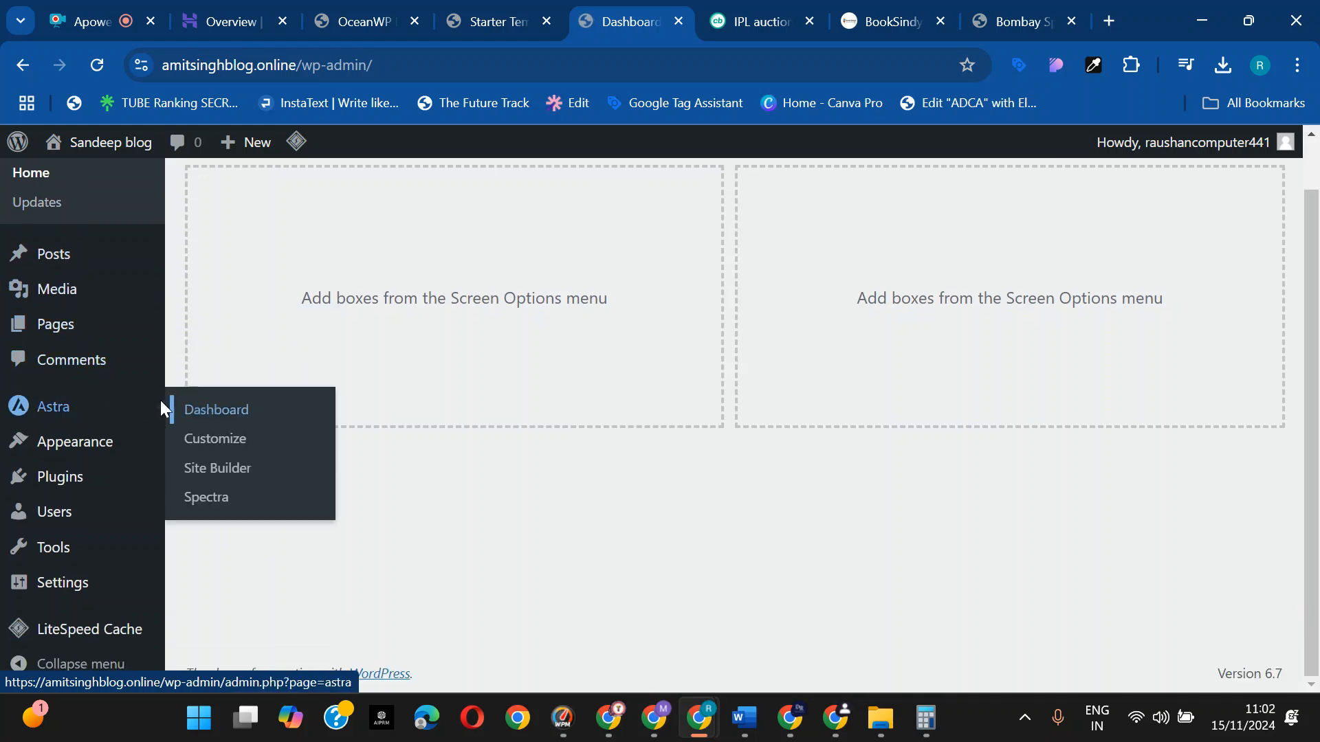